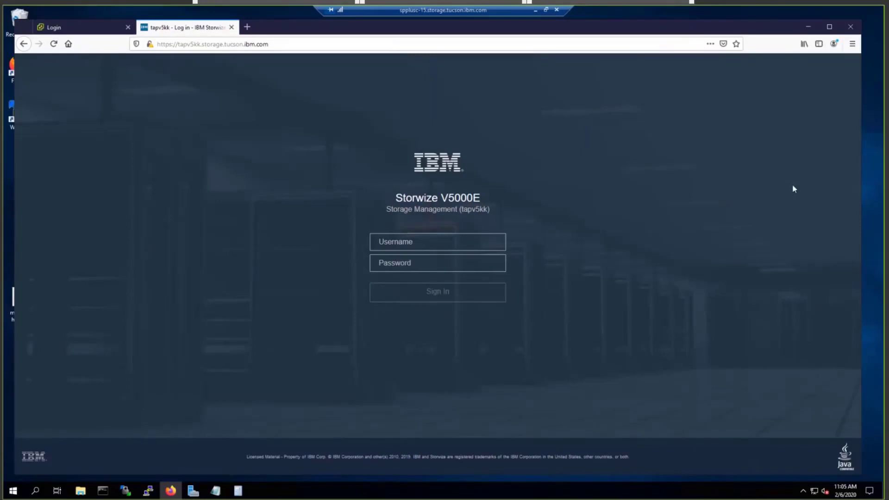
Step: Sign in to the Storwize V5000E GUI with the admin username and password
{"action": "left_click", "coordinate": [440, 242]}
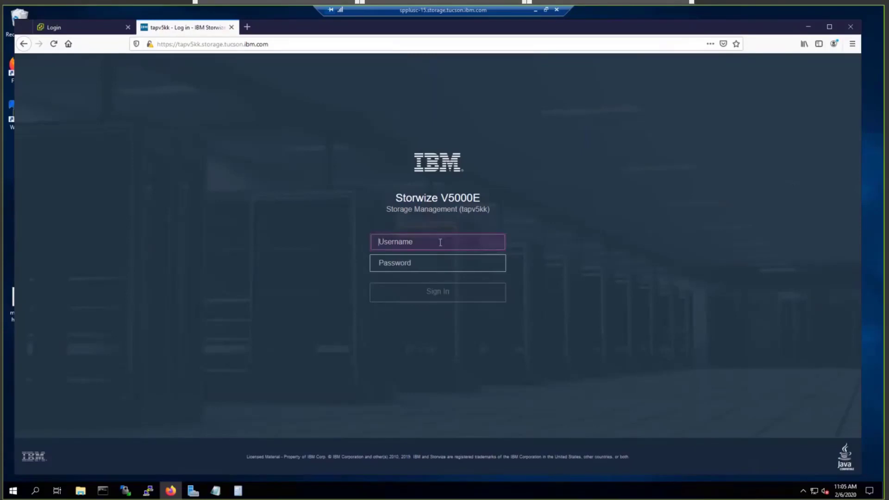
{"action": "type", "text": "superuser"}
{"action": "key", "text": "Tab"}
{"action": "type", "text": "passw0rd"}
{"action": "key", "text": "Return"}
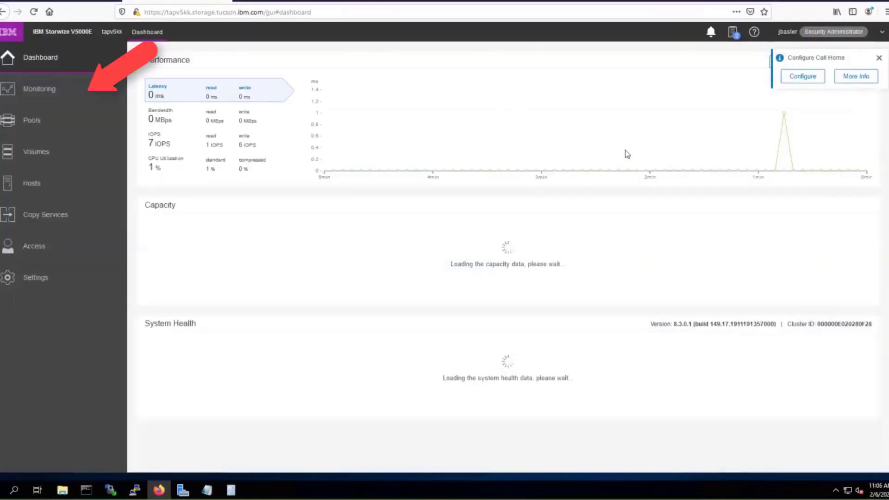
Step: Dismiss the Call Home notice and go to Monitoring > System overview
{"action": "left_click", "coordinate": [878, 57]}
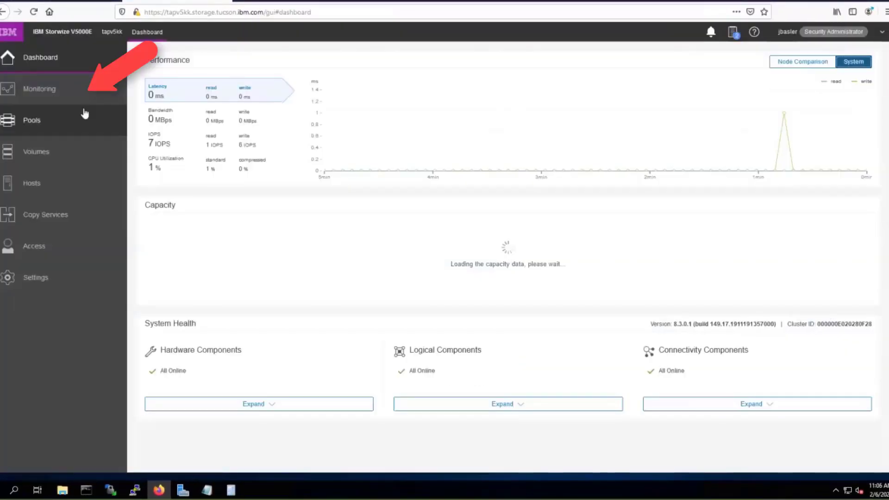
{"action": "mouse_move", "coordinate": [42, 95]}
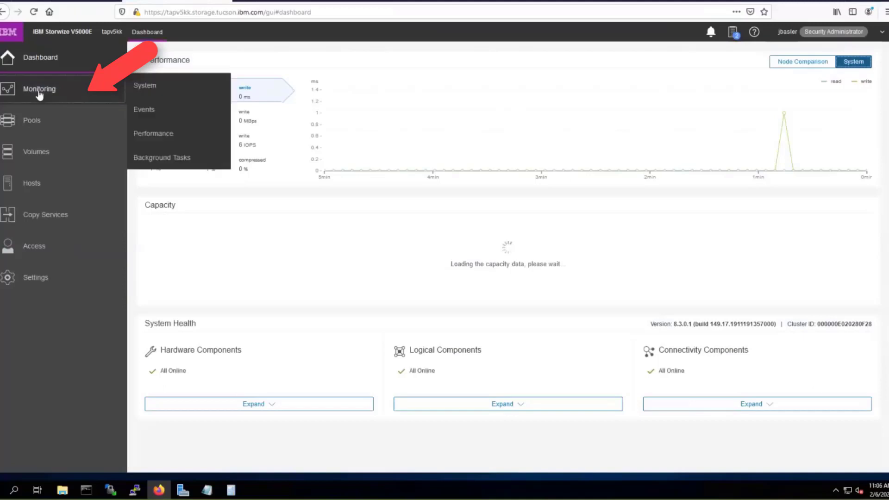
{"action": "left_click", "coordinate": [157, 88]}
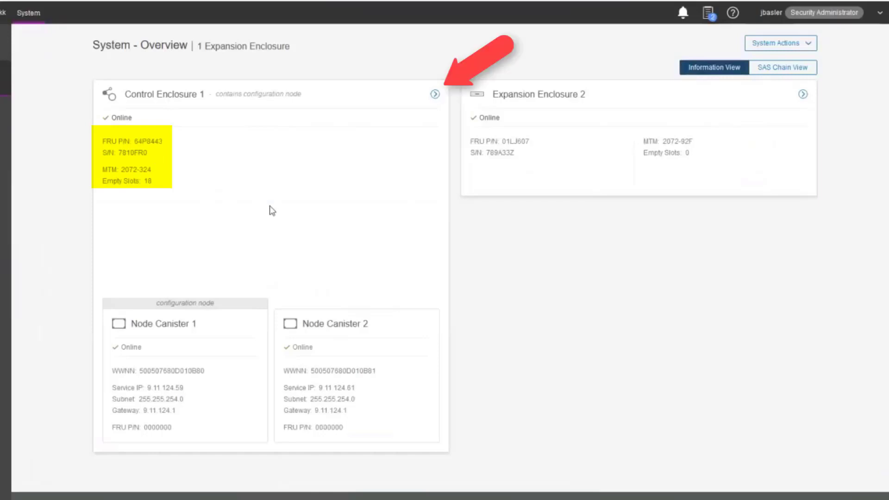
{"action": "left_click", "coordinate": [433, 95]}
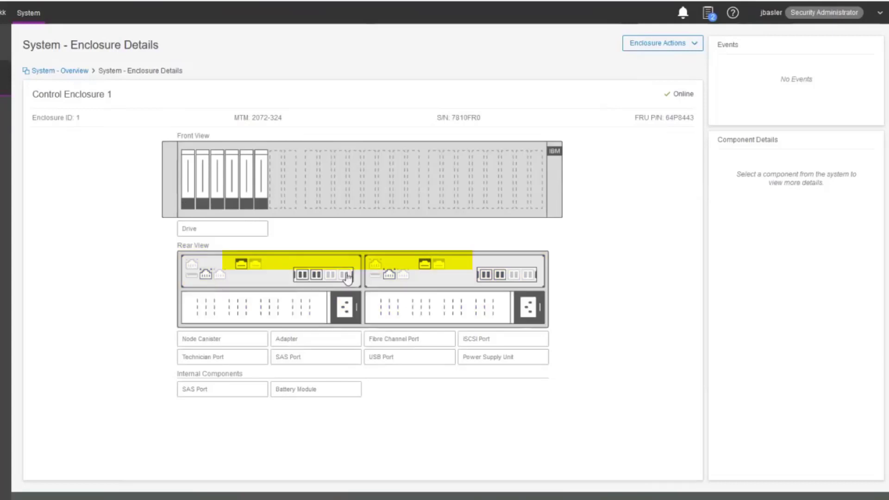
{"action": "left_click", "coordinate": [75, 72]}
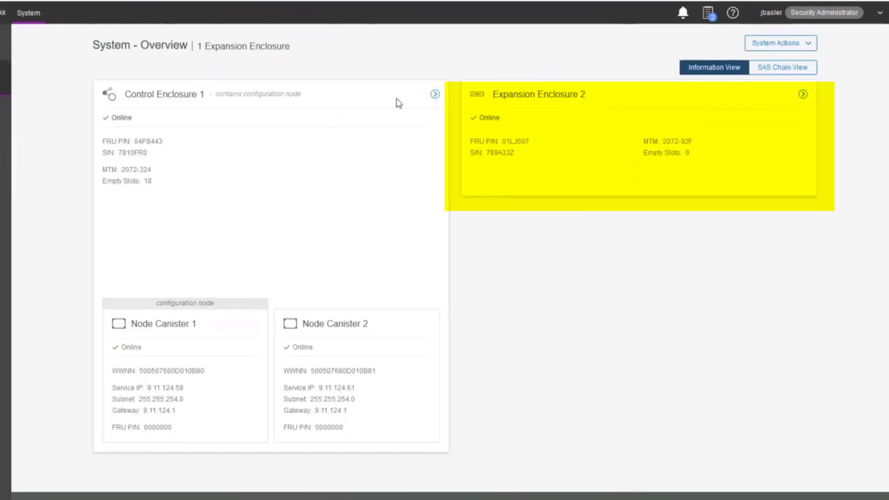
{"action": "left_click", "coordinate": [804, 94]}
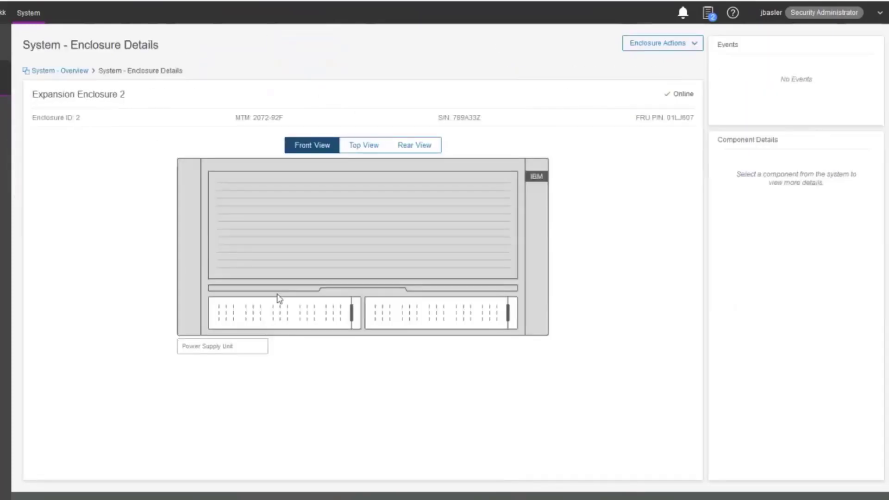
{"action": "left_click", "coordinate": [365, 146]}
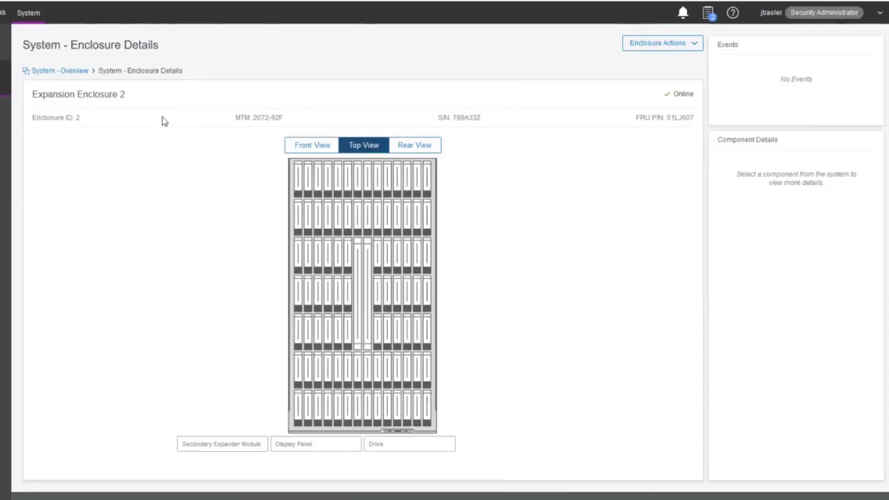
{"action": "left_click", "coordinate": [59, 71]}
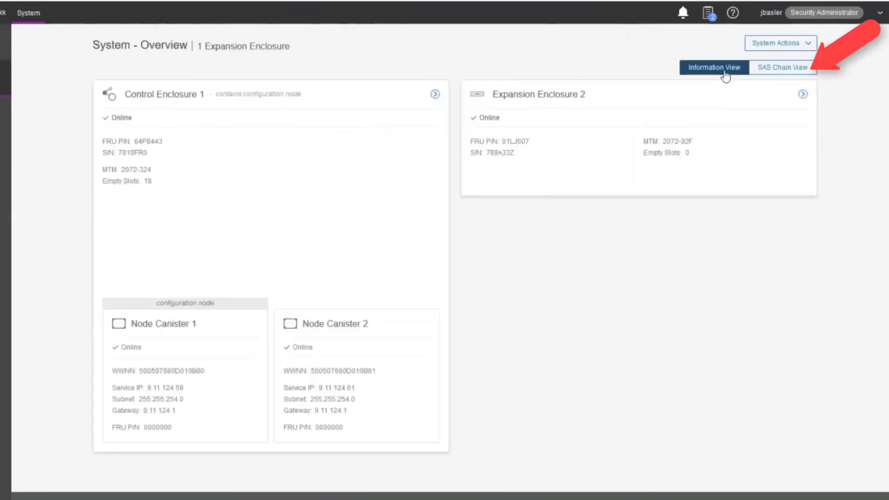
Step: Switch System - Overview to SAS Chain View, showing Control Enclosure 1 cabled to Expansion Enclosure 2
{"action": "left_click", "coordinate": [782, 70]}
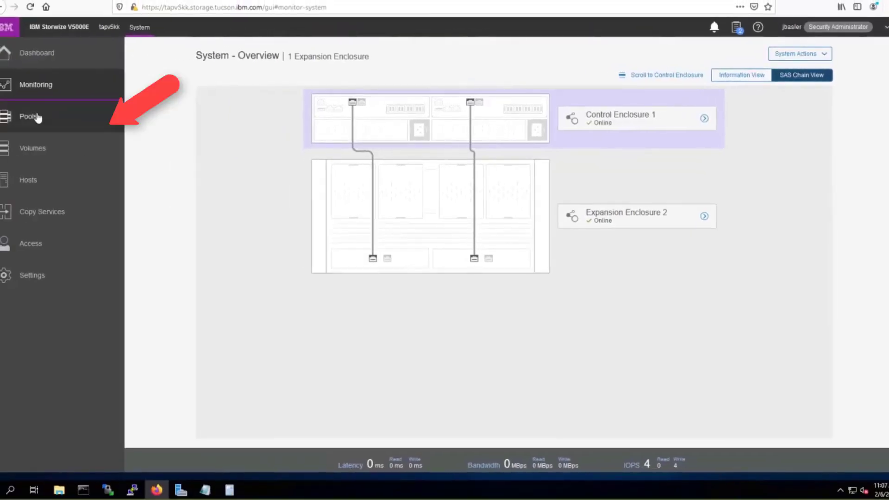
Step: In Pools > Internal Storage, view Tier 1 Flash drives, then the 92 Nearline Disk drives of 5.46 TiB
{"action": "mouse_move", "coordinate": [36, 118]}
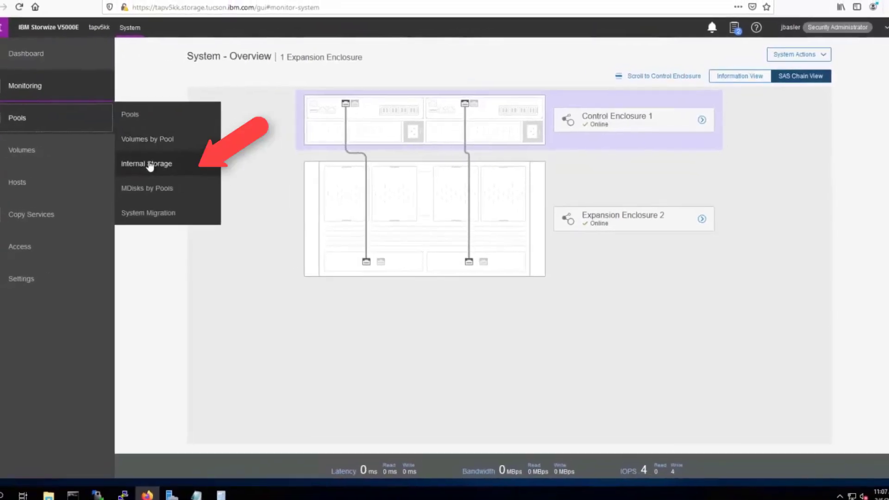
{"action": "left_click", "coordinate": [155, 162]}
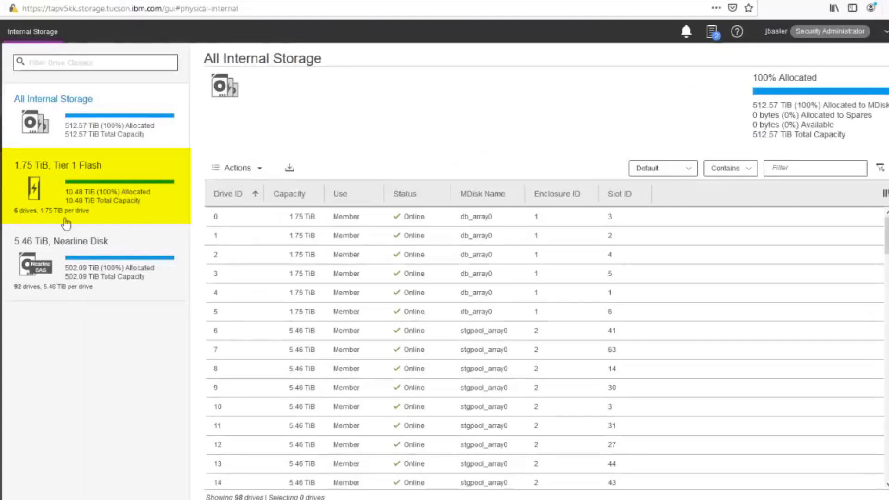
{"action": "left_click", "coordinate": [157, 217]}
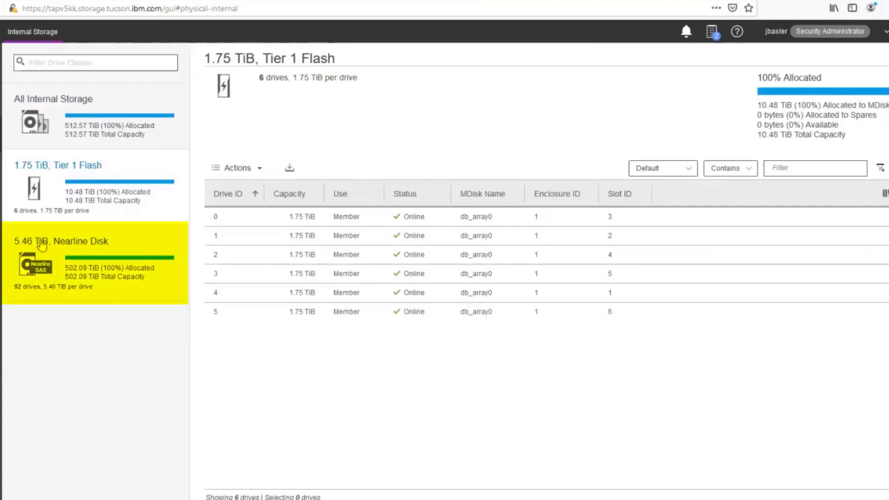
{"action": "left_click", "coordinate": [117, 237]}
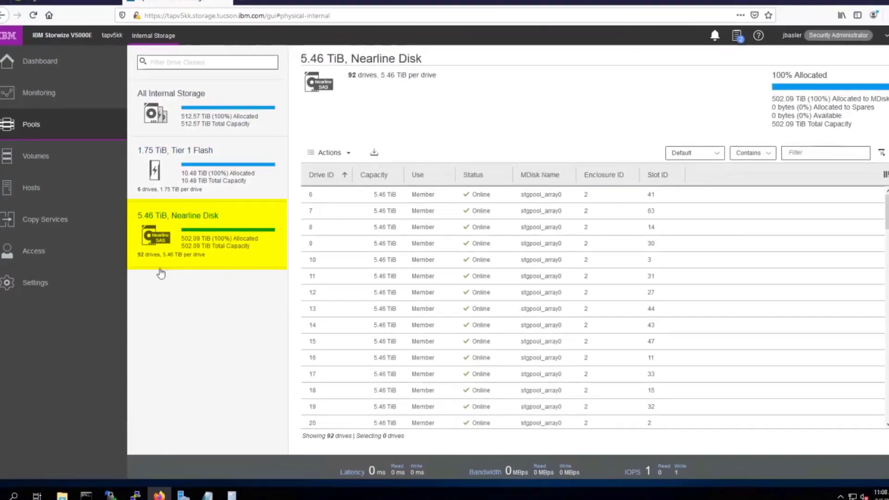
{"action": "mouse_move", "coordinate": [56, 127]}
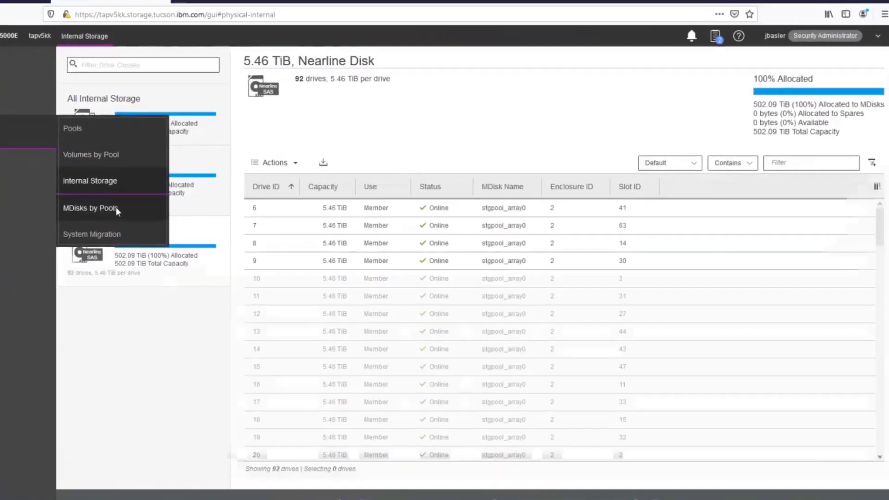
Step: Open Pools > MDisks by Pools and expand db_grp0 to reveal db_array0
{"action": "left_click", "coordinate": [170, 198]}
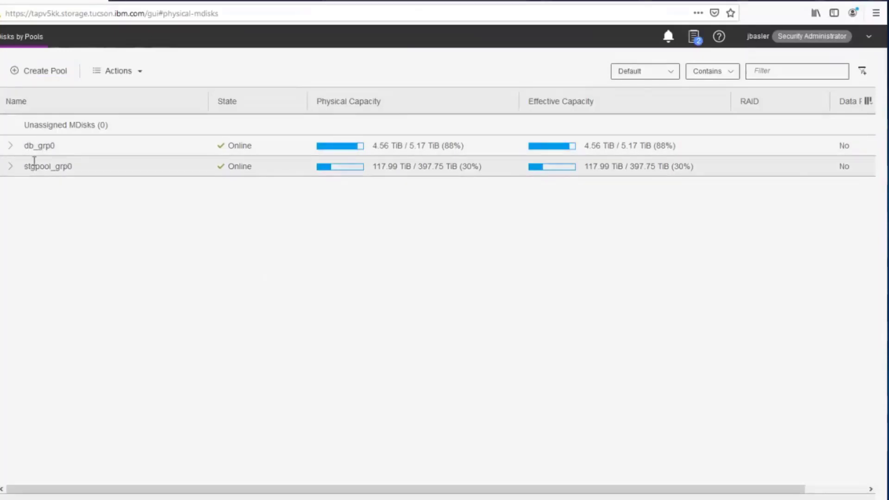
{"action": "left_click", "coordinate": [11, 147]}
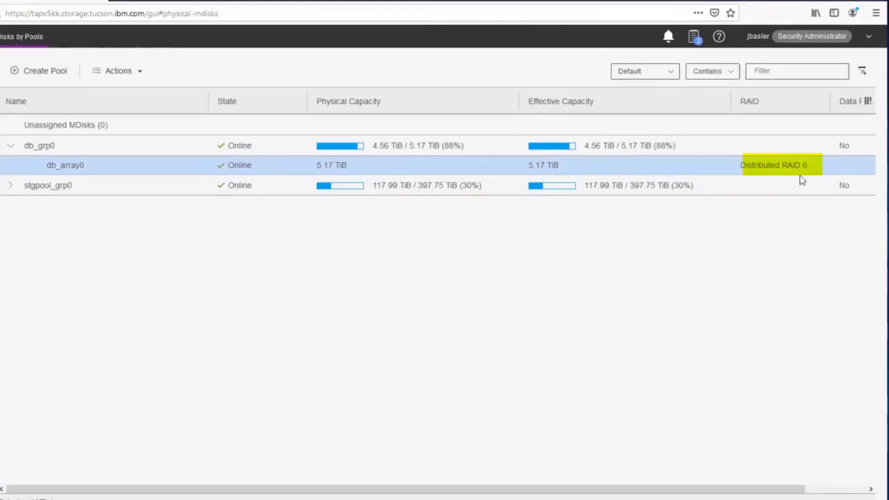
Step: Open db_array0's full properties and highlight its Tier 1 Flash tier and Distributed RAID 6 level
{"action": "right_click", "coordinate": [129, 168]}
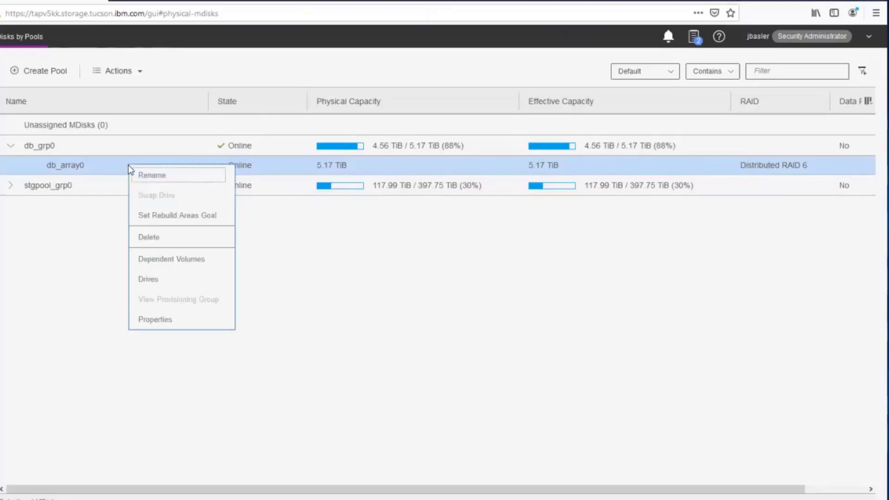
{"action": "left_click", "coordinate": [166, 319]}
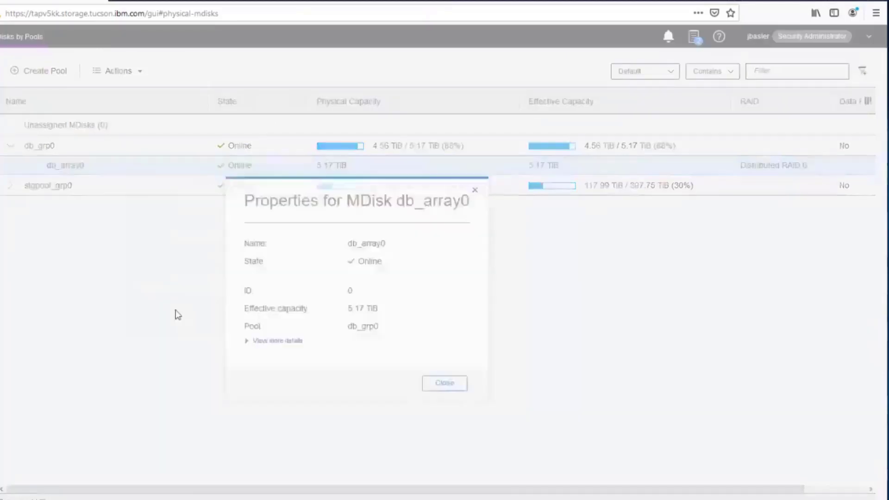
{"action": "left_click", "coordinate": [276, 341]}
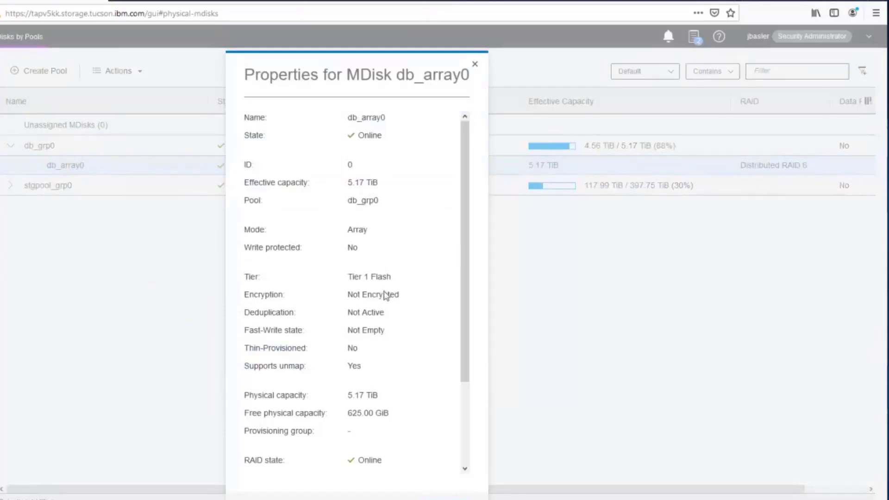
{"action": "left_click_drag", "start_coordinate": [396, 282], "coordinate": [343, 280]}
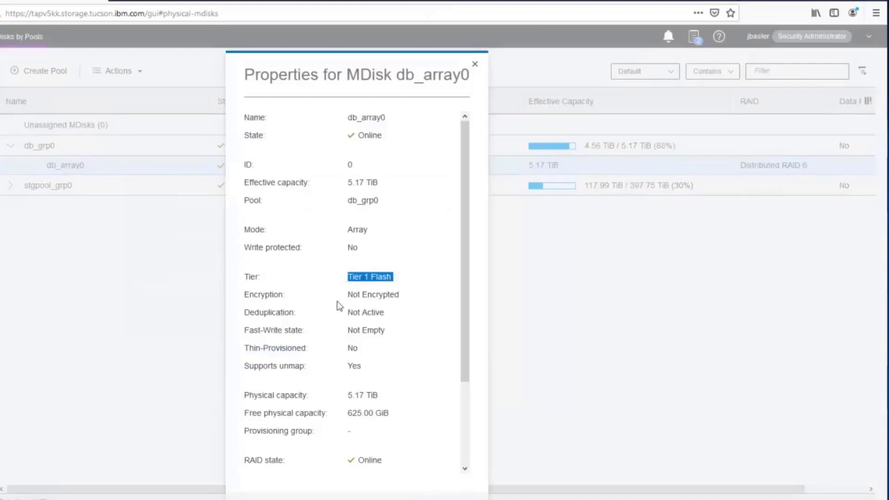
{"action": "scroll", "coordinate": [473, 323], "scroll_direction": "down", "scroll_amount": 3}
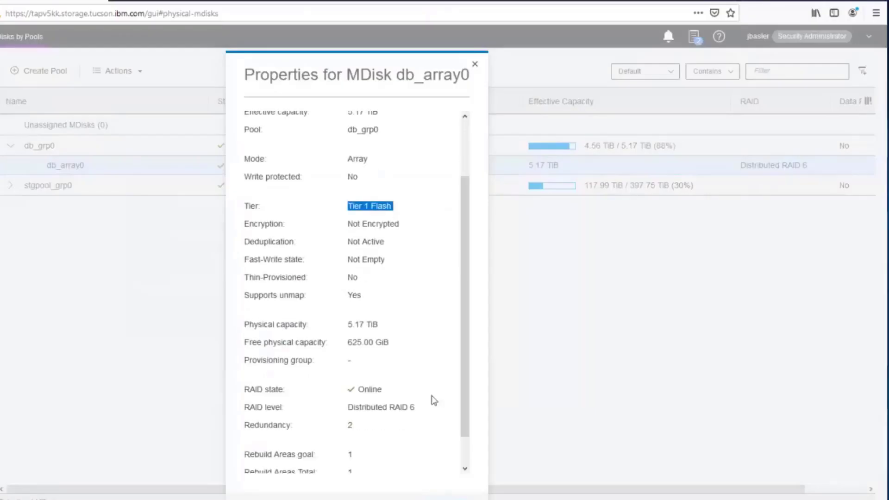
{"action": "left_click_drag", "start_coordinate": [428, 407], "coordinate": [348, 409]}
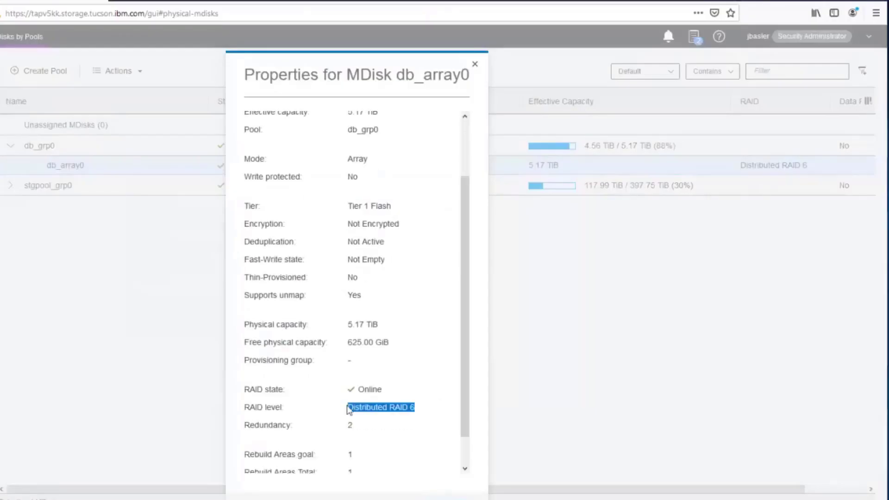
{"action": "scroll", "coordinate": [460, 319], "scroll_direction": "down", "scroll_amount": 2}
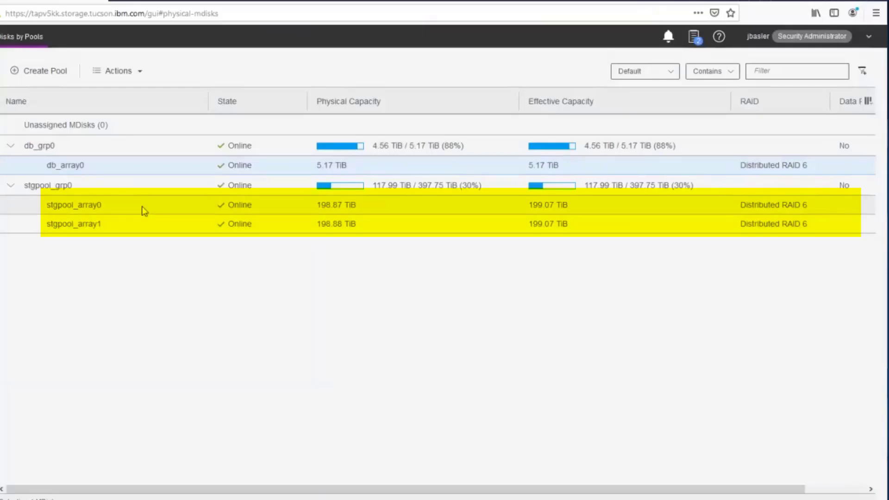
{"action": "right_click", "coordinate": [123, 207]}
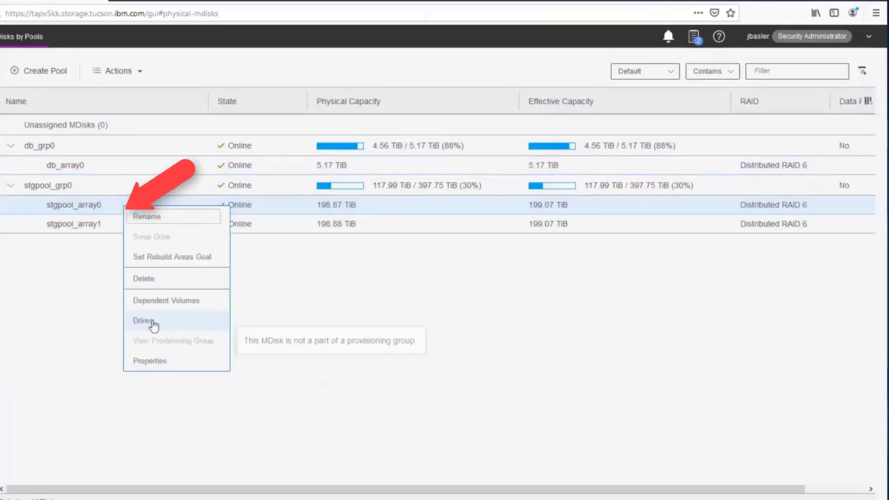
{"action": "left_click", "coordinate": [187, 321]}
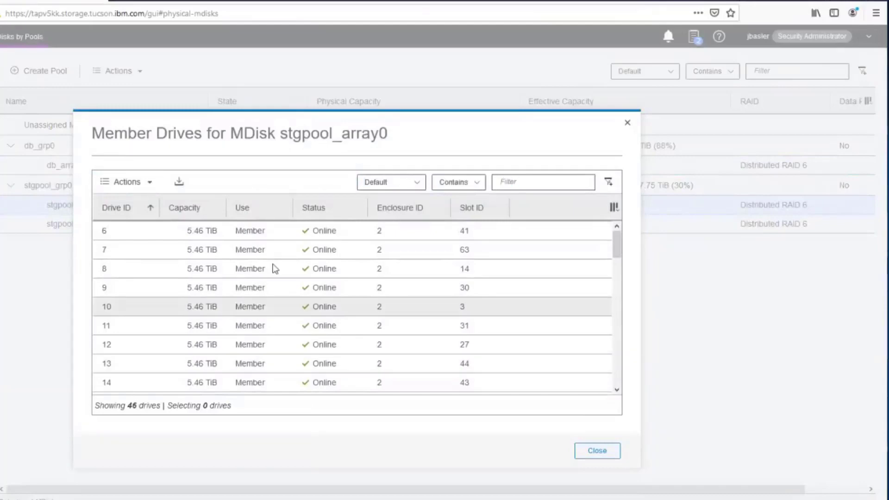
{"action": "left_click_drag", "start_coordinate": [616, 238], "coordinate": [605, 202]}
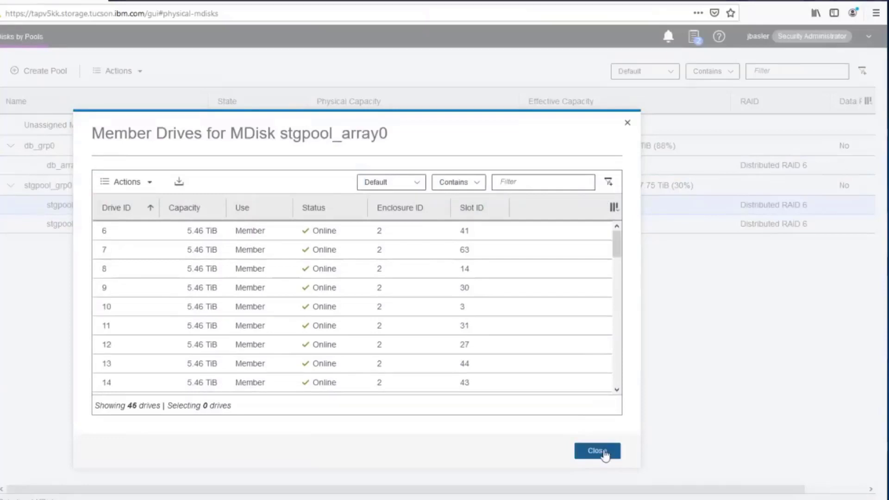
{"action": "left_click", "coordinate": [597, 452]}
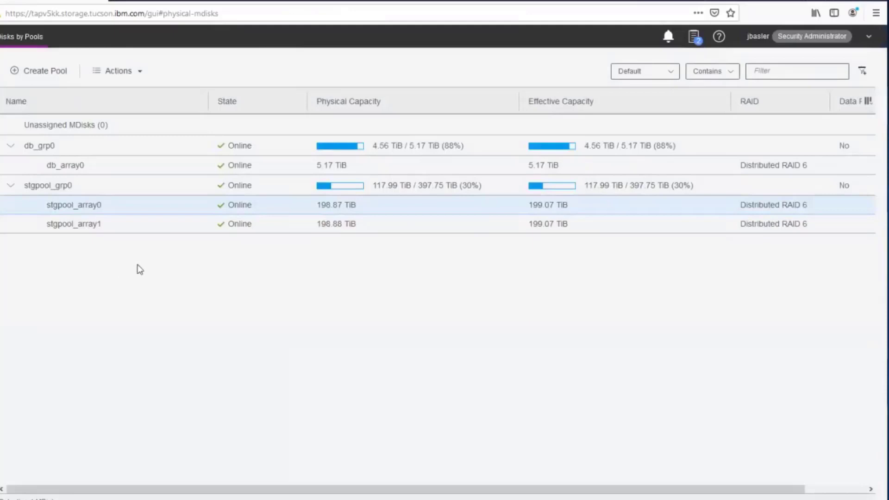
Step: Open stgpool_array0's full properties and highlight the Rebuild Areas goal and total, both 2
{"action": "right_click", "coordinate": [160, 207]}
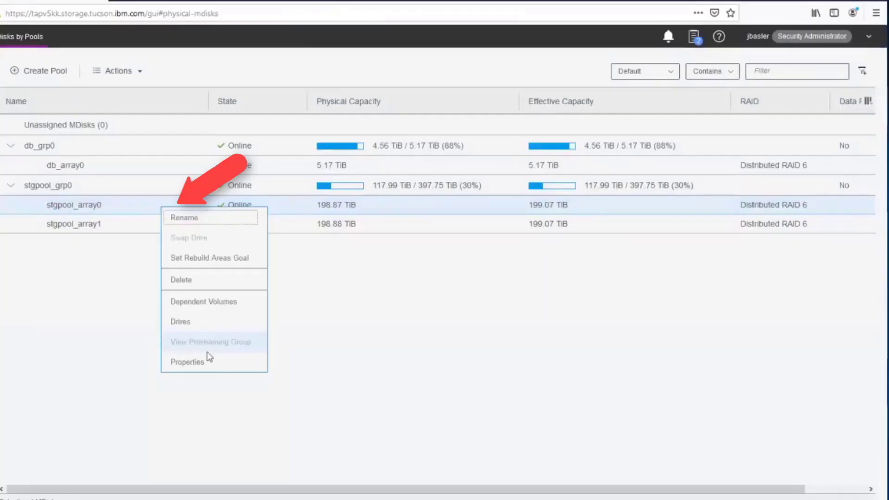
{"action": "left_click", "coordinate": [194, 362]}
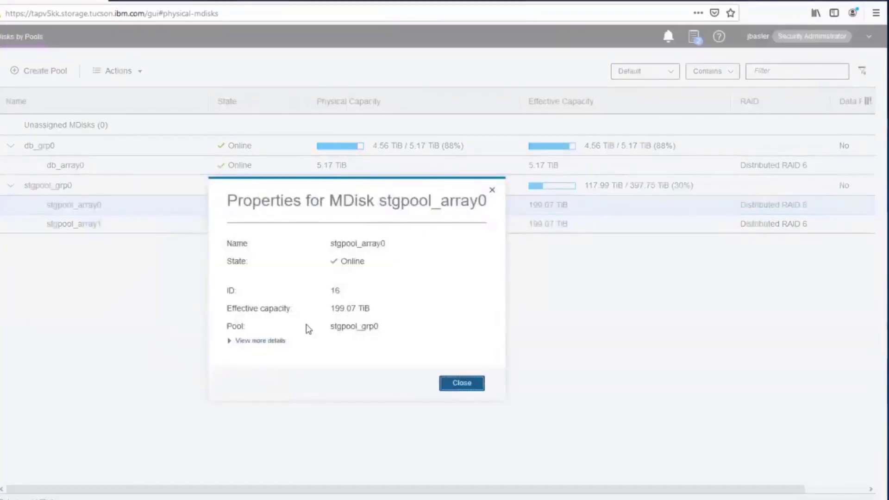
{"action": "left_click", "coordinate": [229, 340]}
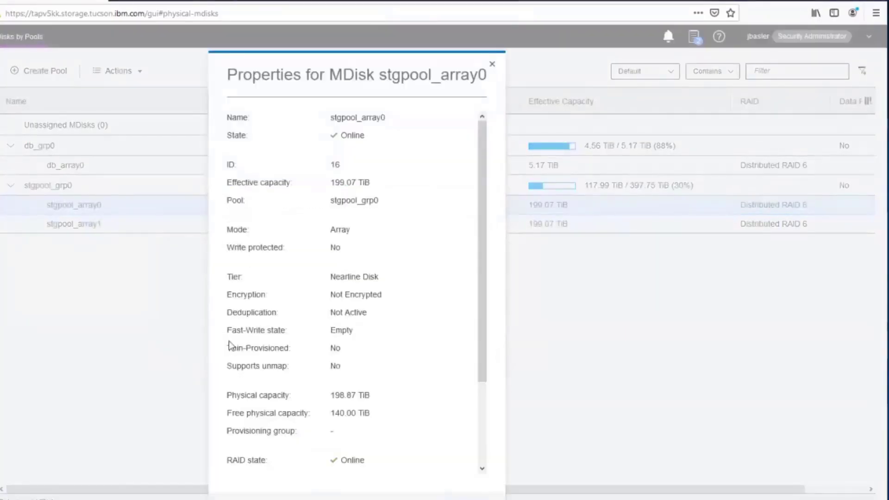
{"action": "scroll", "coordinate": [484, 356], "scroll_direction": "down", "scroll_amount": 5}
{"action": "left_click_drag", "start_coordinate": [484, 352], "coordinate": [483, 366]}
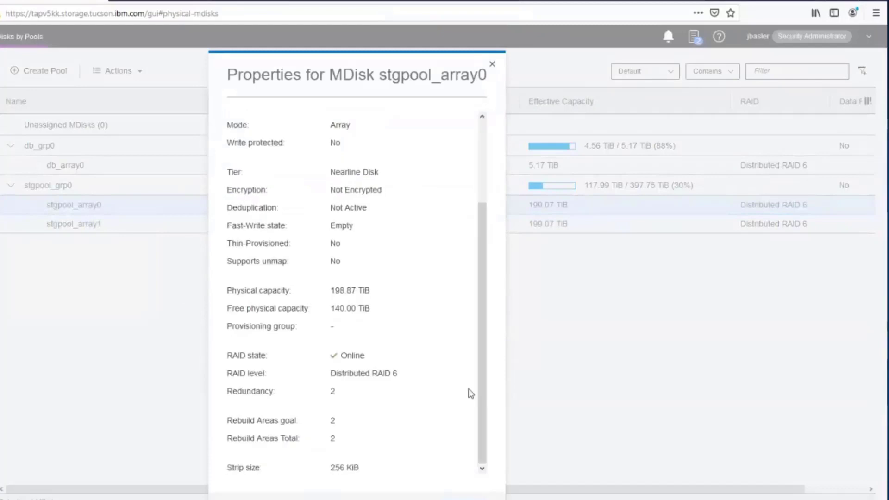
{"action": "double_click", "coordinate": [333, 422]}
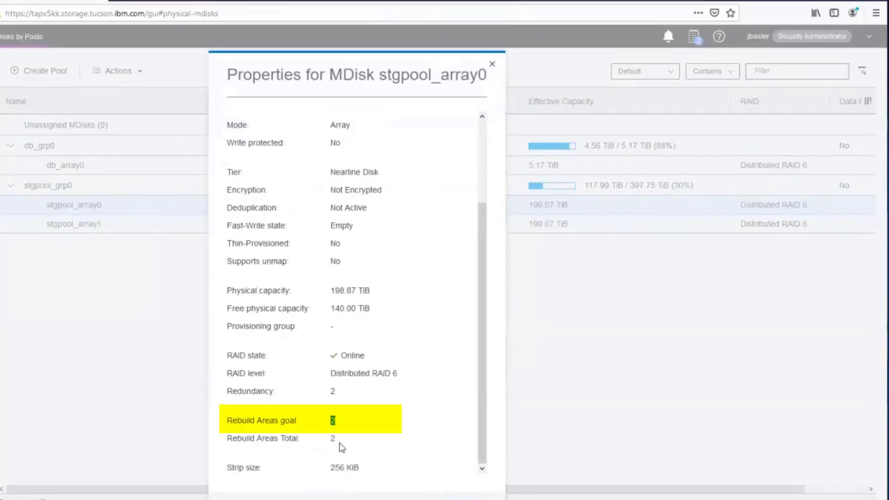
{"action": "double_click", "coordinate": [333, 439]}
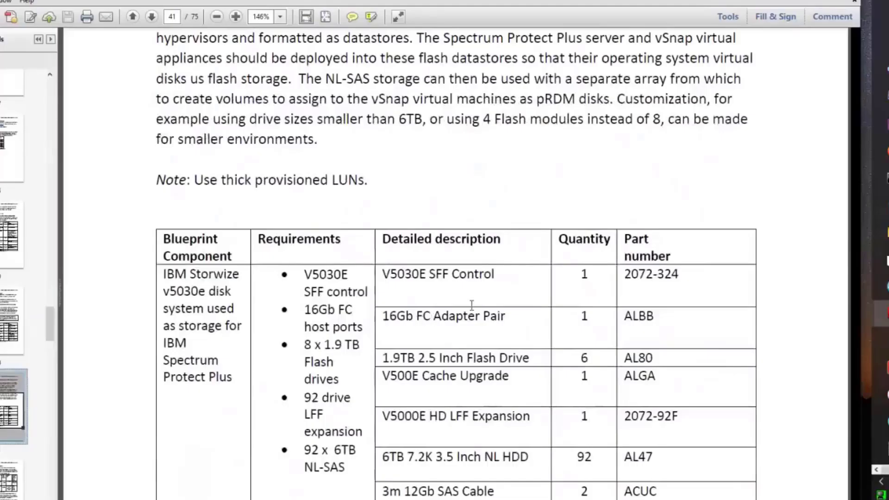
Step: Scroll the blueprint PDF to page 42's Storwize v5030e section with Table 10 MDisk configuration
{"action": "scroll", "coordinate": [261, 322], "scroll_direction": "down", "scroll_amount": 15}
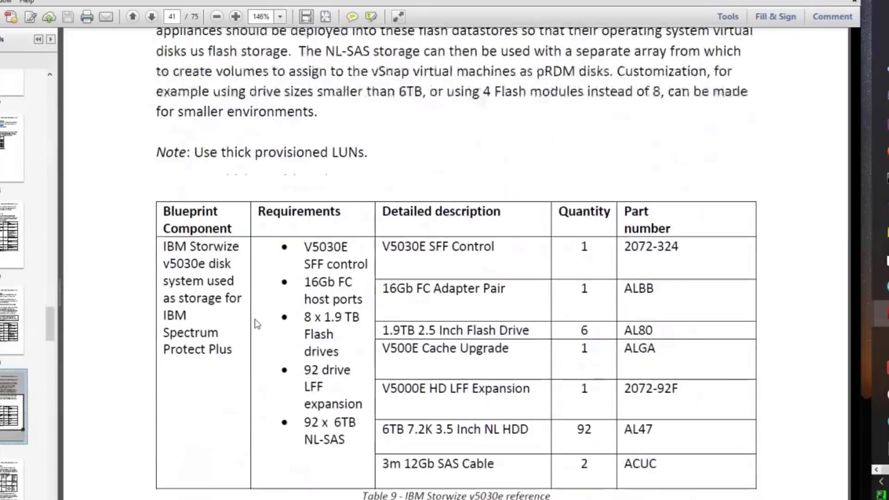
{"action": "scroll", "coordinate": [272, 322], "scroll_direction": "down", "scroll_amount": 5}
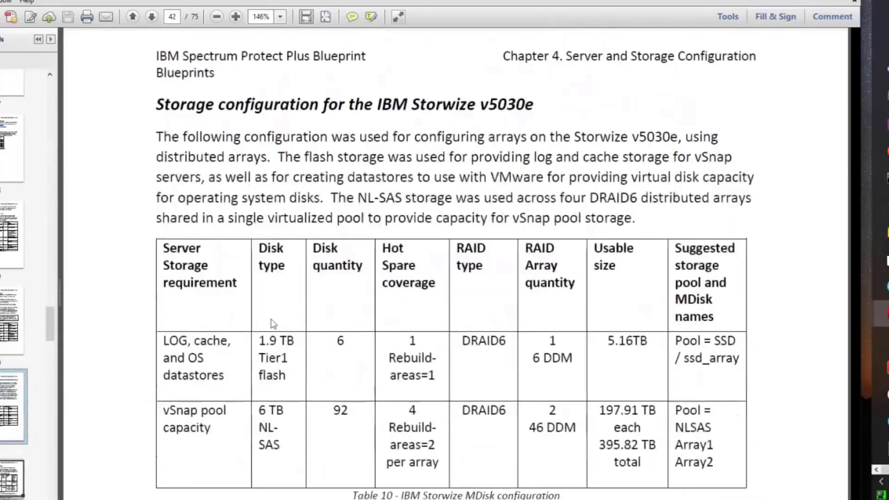
{"action": "scroll", "coordinate": [328, 322], "scroll_direction": "up", "scroll_amount": 2}
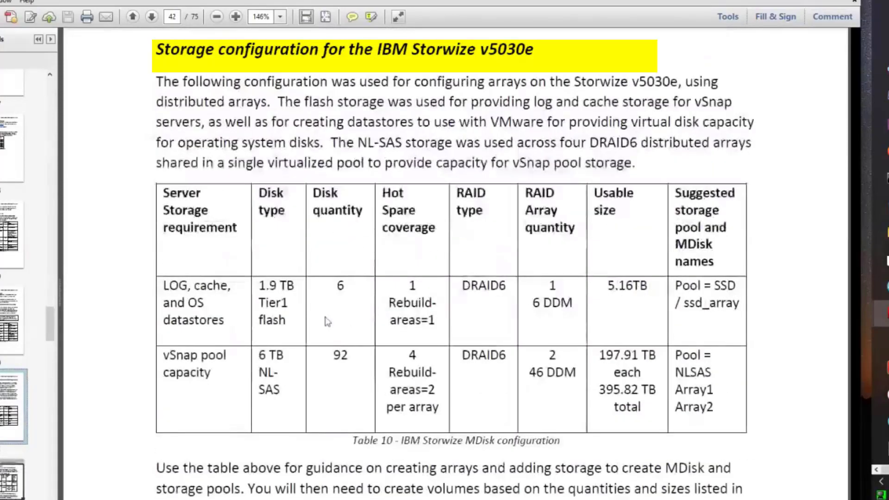
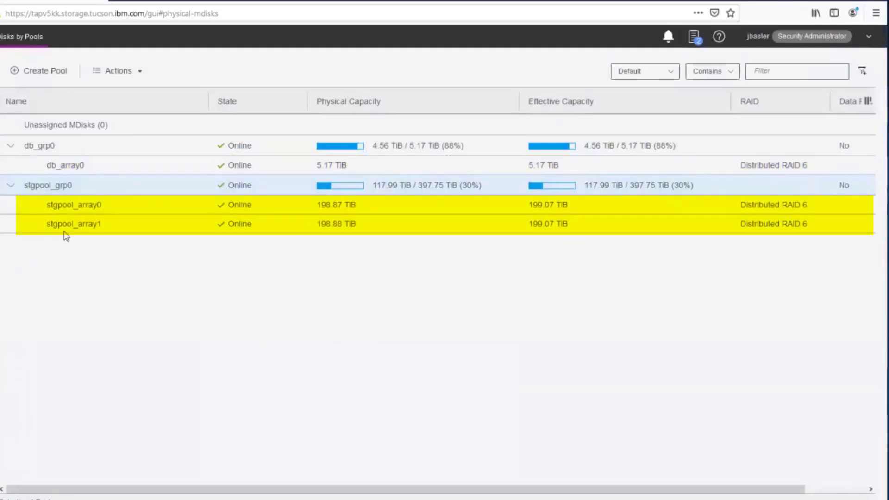
Step: Review stgpool_array0's properties, then select the db_grp0 and stgpool_grp0 pools
{"action": "left_click", "coordinate": [116, 205]}
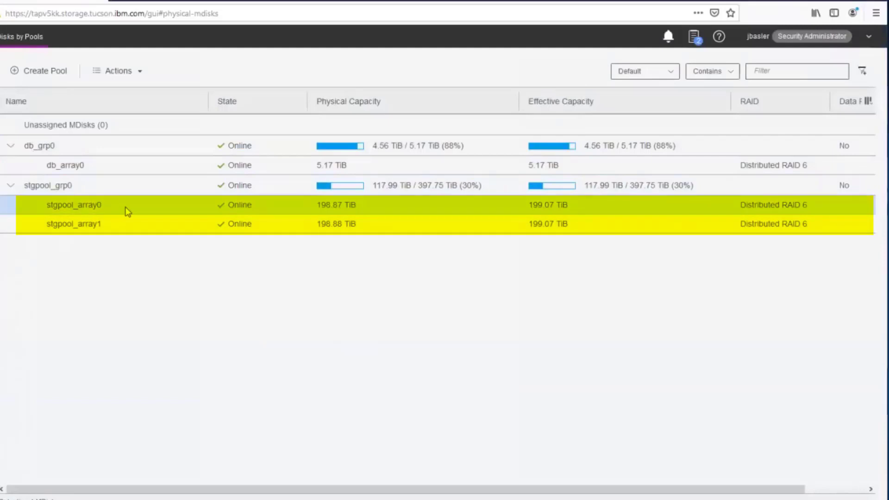
{"action": "double_click", "coordinate": [173, 206]}
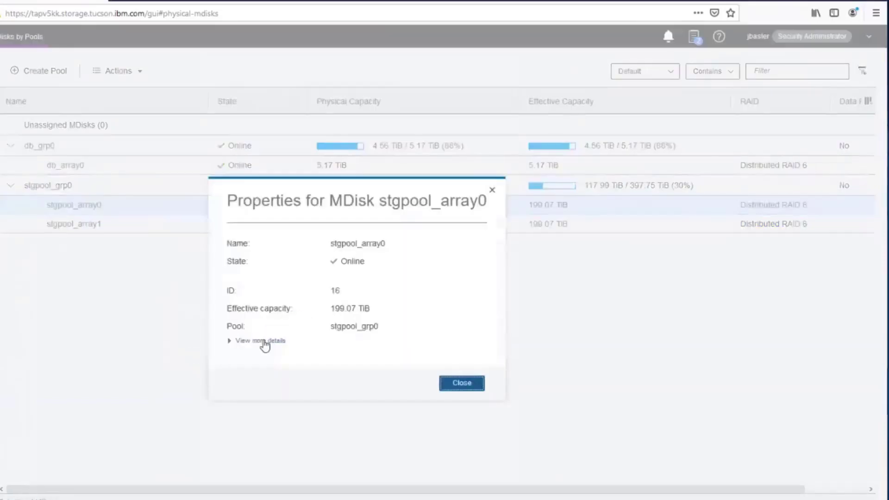
{"action": "scroll", "coordinate": [444, 235], "scroll_direction": "down", "scroll_amount": 3}
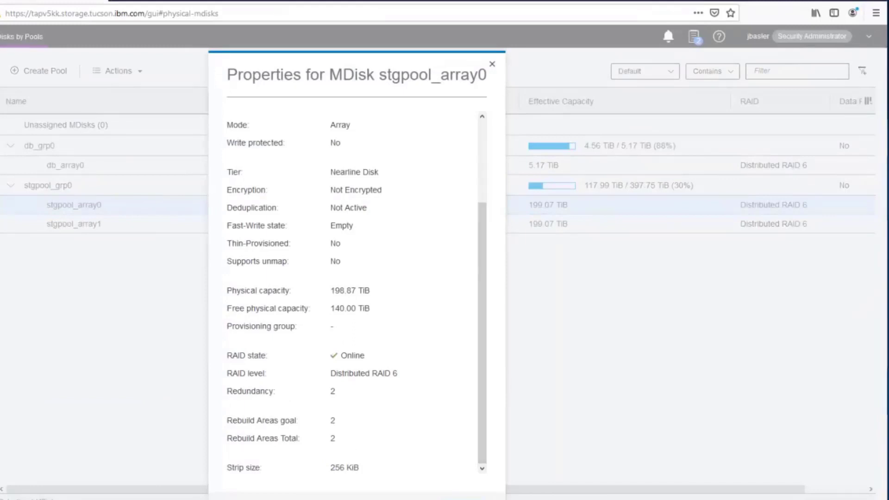
{"action": "left_click", "coordinate": [368, 499]}
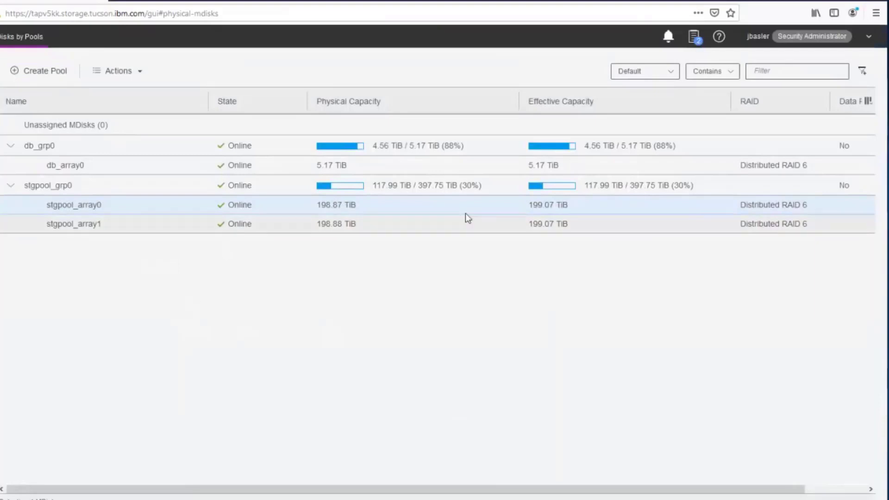
{"action": "left_click", "coordinate": [422, 147]}
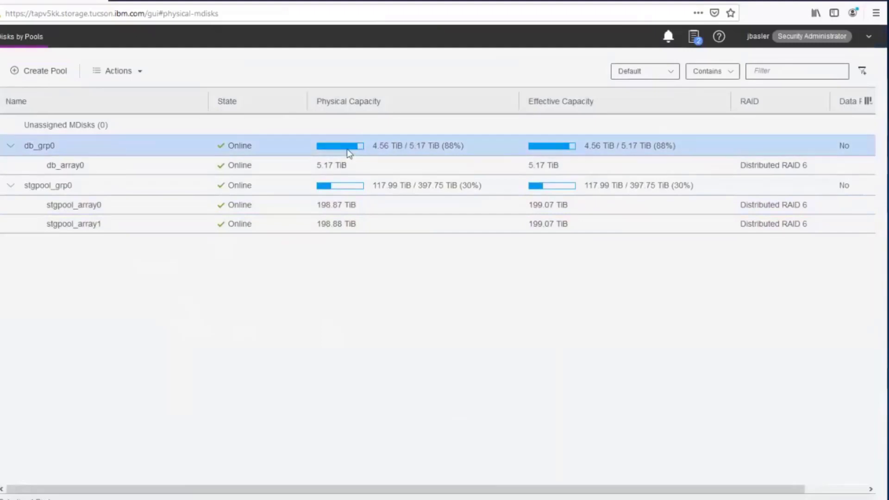
{"action": "mouse_move", "coordinate": [353, 151]}
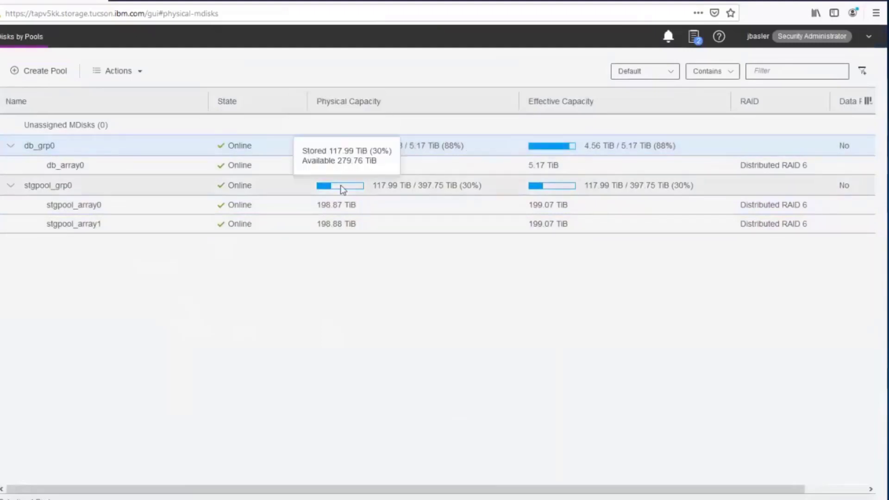
{"action": "left_click", "coordinate": [422, 185]}
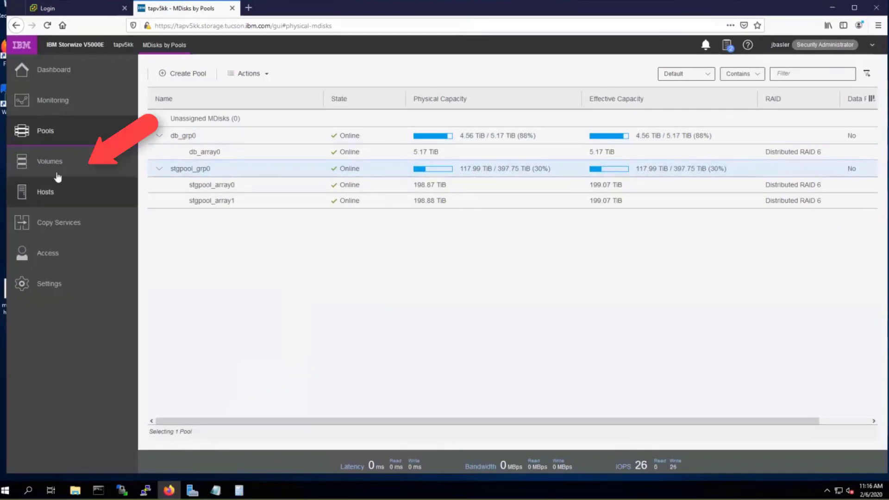
Step: List volumes by pool and select db_grp0's 3.10 TiB sppbpflash volume to begin creating a volume
{"action": "mouse_move", "coordinate": [46, 166]}
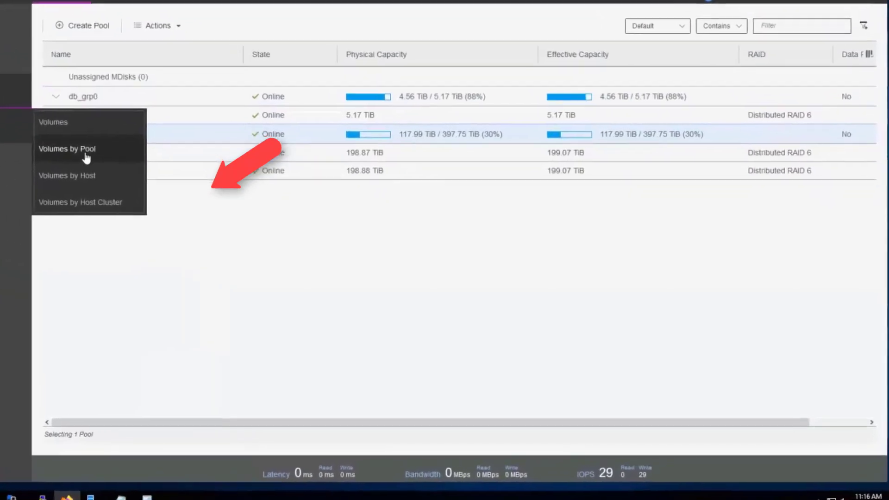
{"action": "left_click", "coordinate": [169, 182]}
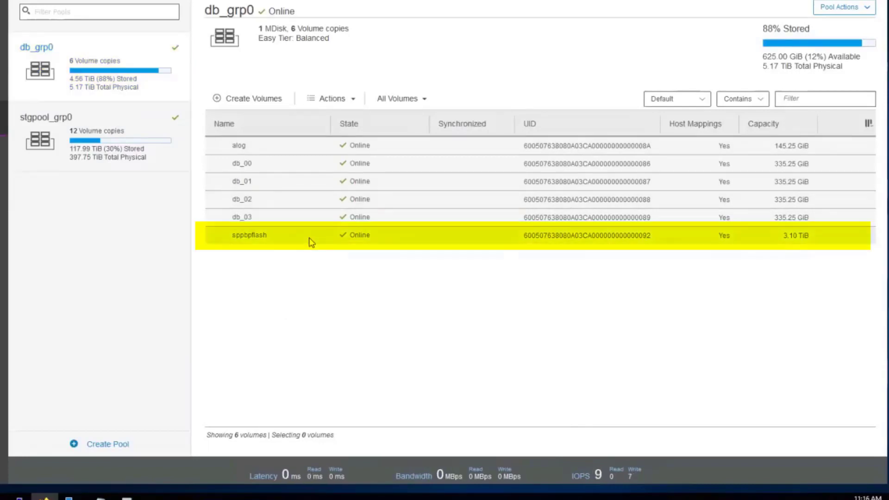
{"action": "left_click", "coordinate": [250, 238]}
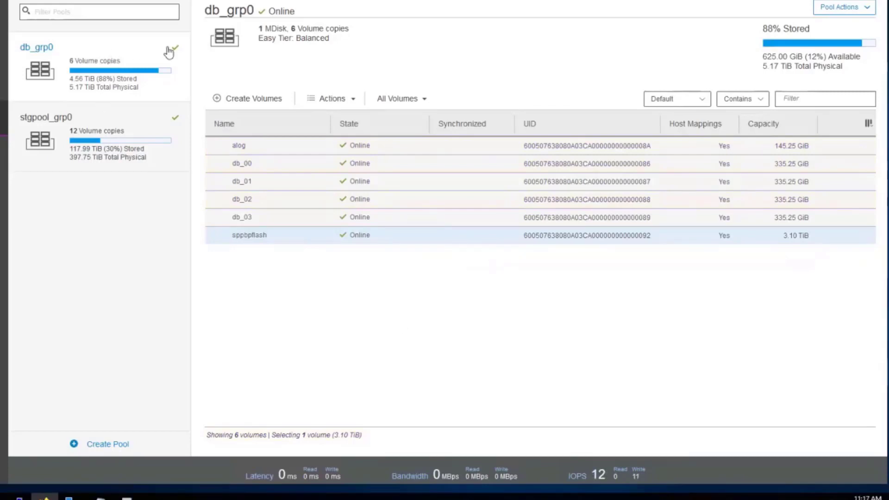
{"action": "left_click", "coordinate": [250, 98]}
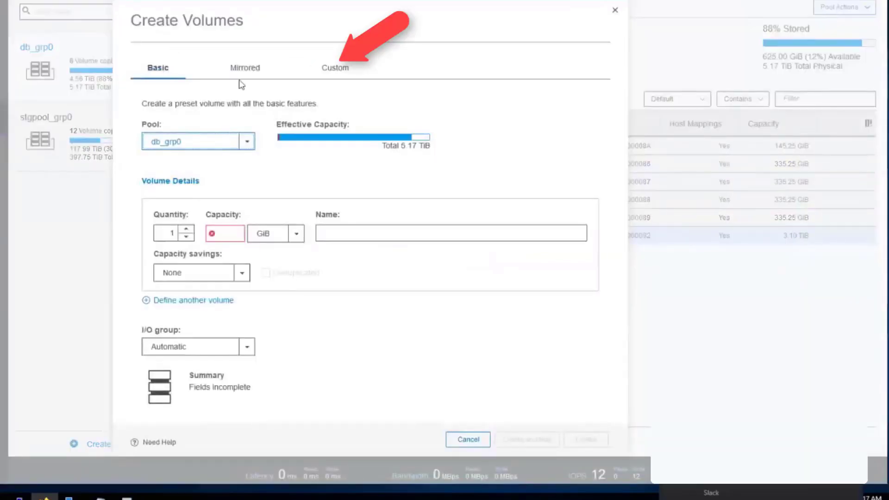
Step: Switch the new volume to Custom settings and place it in pool db_grp0
{"action": "left_click", "coordinate": [339, 70]}
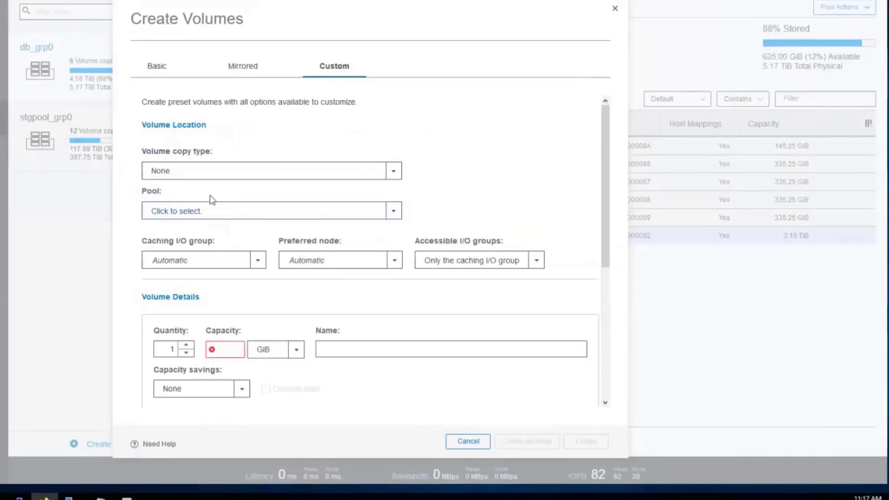
{"action": "left_click", "coordinate": [398, 214]}
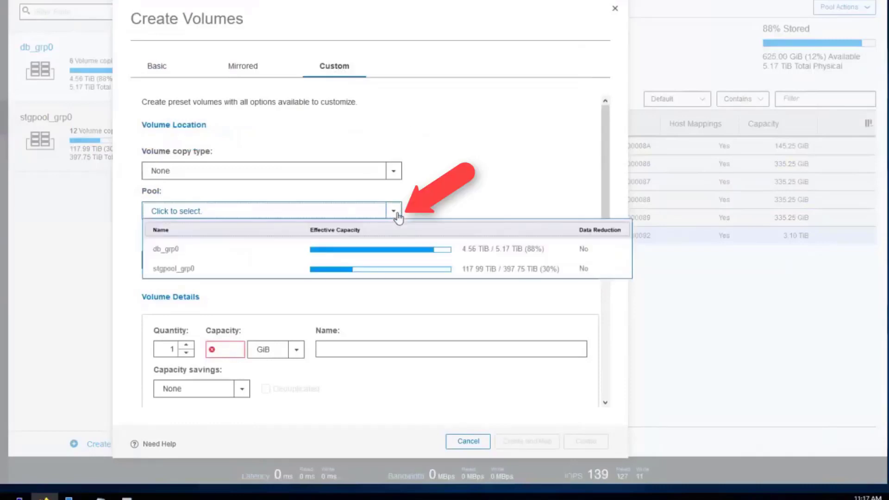
{"action": "left_click", "coordinate": [243, 258]}
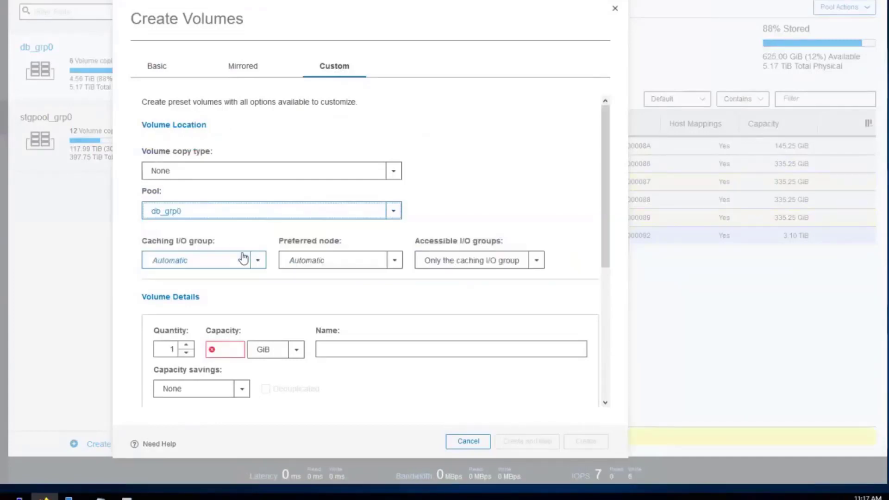
{"action": "left_click", "coordinate": [602, 204]}
{"action": "scroll", "coordinate": [602, 204], "scroll_direction": "down", "scroll_amount": 3}
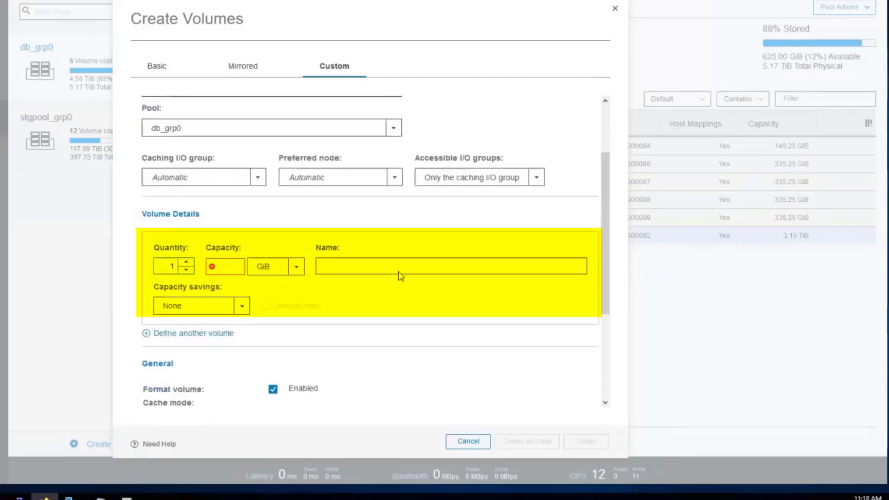
Step: Create a 500 GiB volume named spppflash2 with savings None and formatting off
{"action": "left_click", "coordinate": [225, 266]}
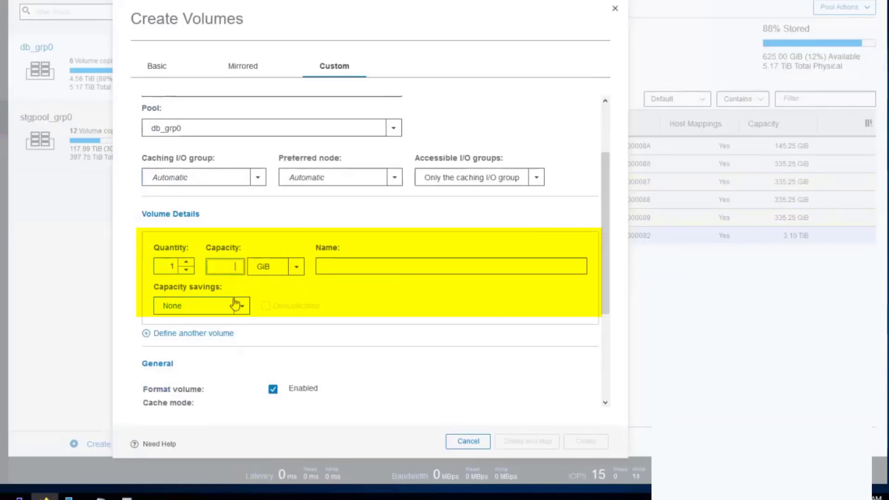
{"action": "type", "text": "500"}
{"action": "key", "text": "Tab"}
{"action": "key", "text": "Tab"}
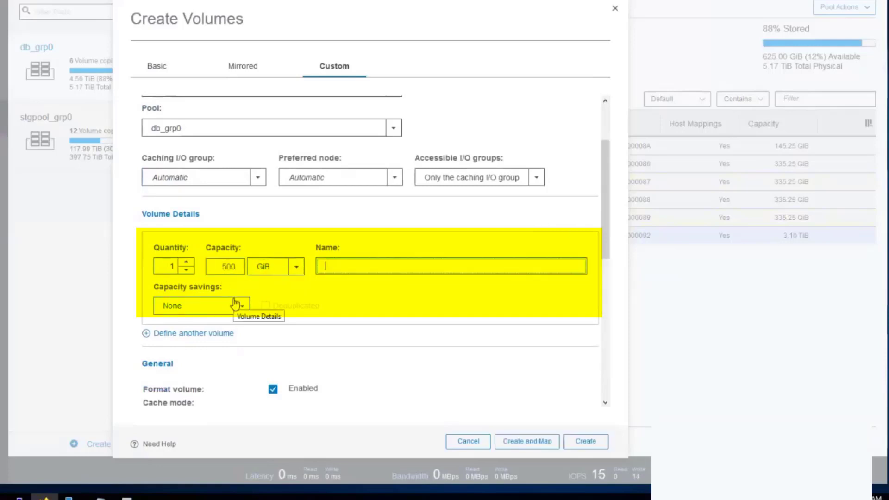
{"action": "type", "text": "spppfl"}
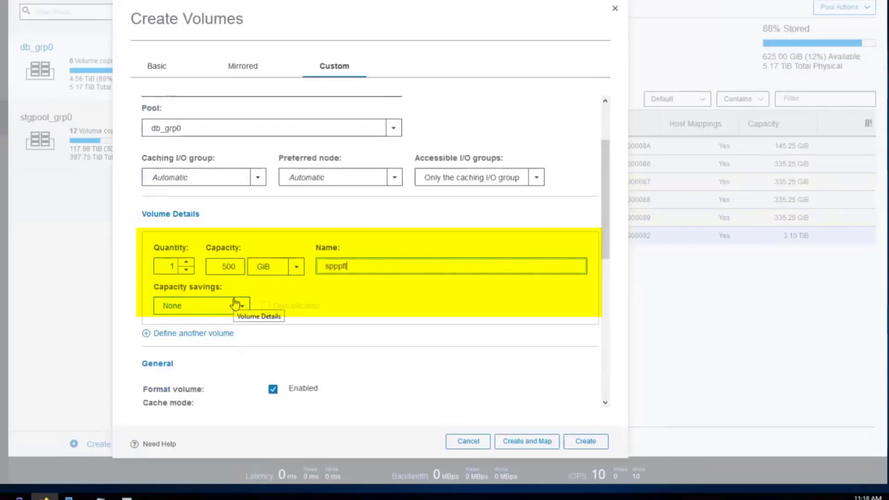
{"action": "type", "text": "ash2"}
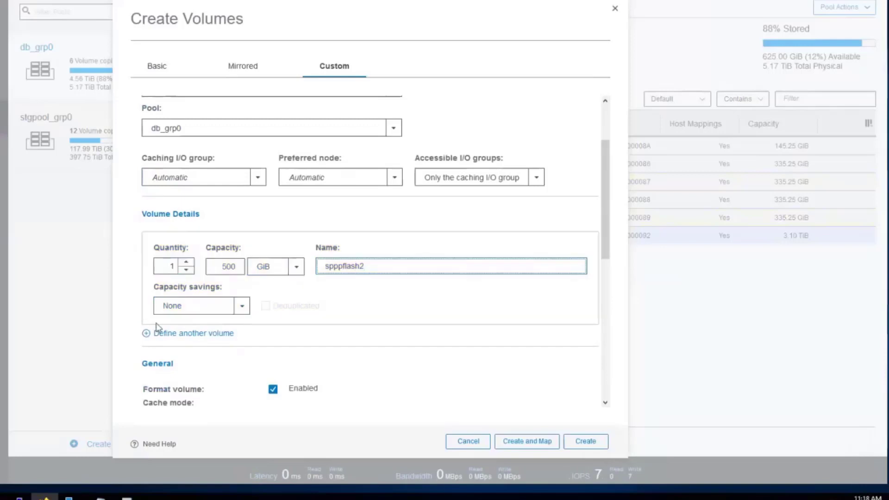
{"action": "left_click", "coordinate": [242, 307]}
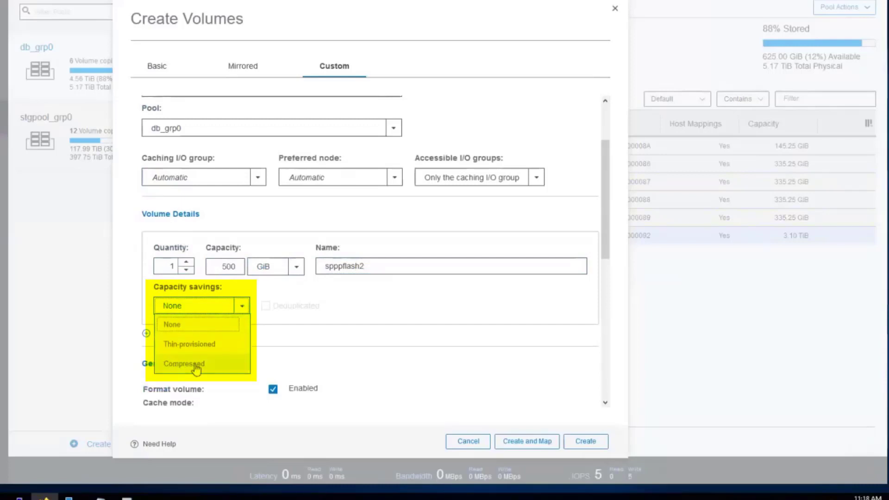
{"action": "mouse_move", "coordinate": [273, 308]}
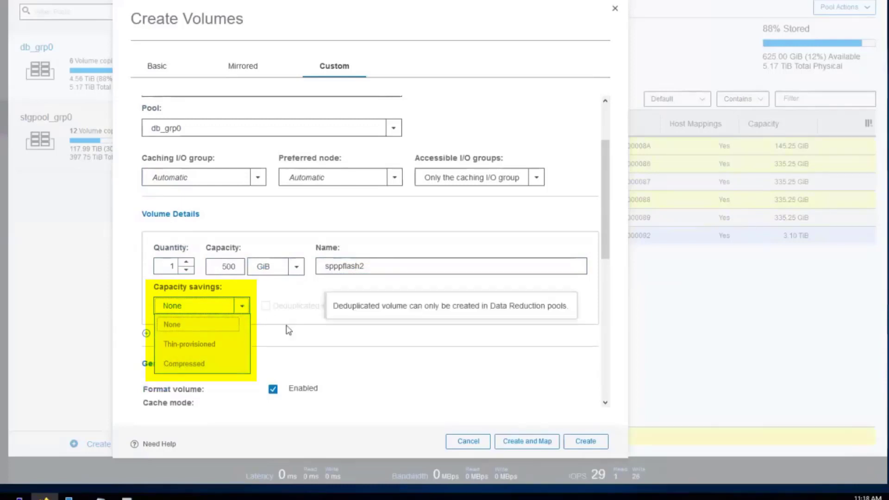
{"action": "left_click", "coordinate": [215, 310]}
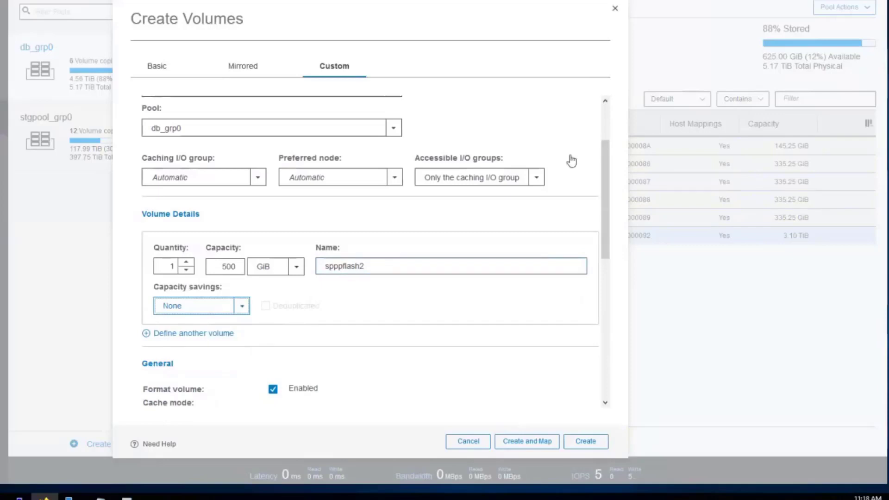
{"action": "scroll", "coordinate": [570, 159], "scroll_direction": "down", "scroll_amount": 4}
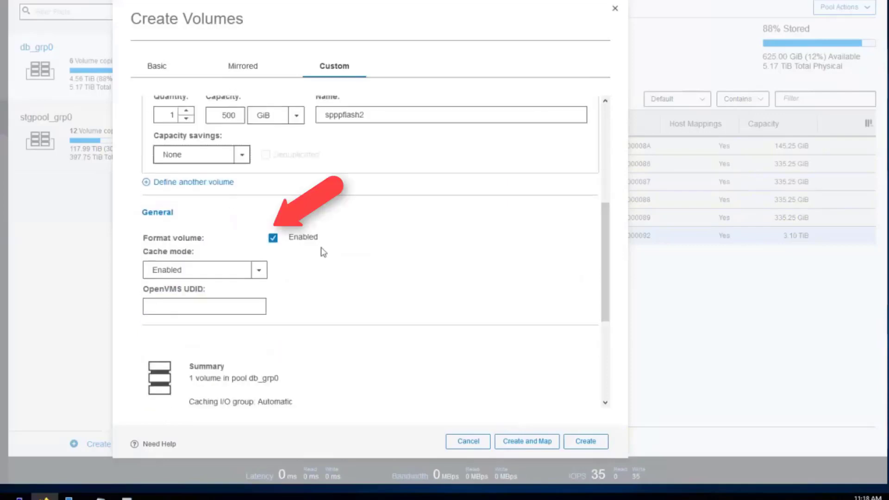
{"action": "left_click", "coordinate": [273, 240]}
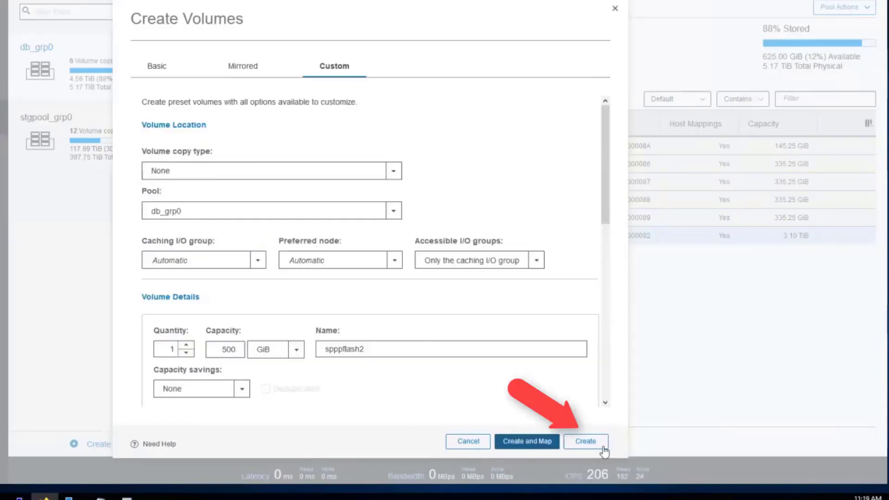
{"action": "left_click", "coordinate": [584, 443]}
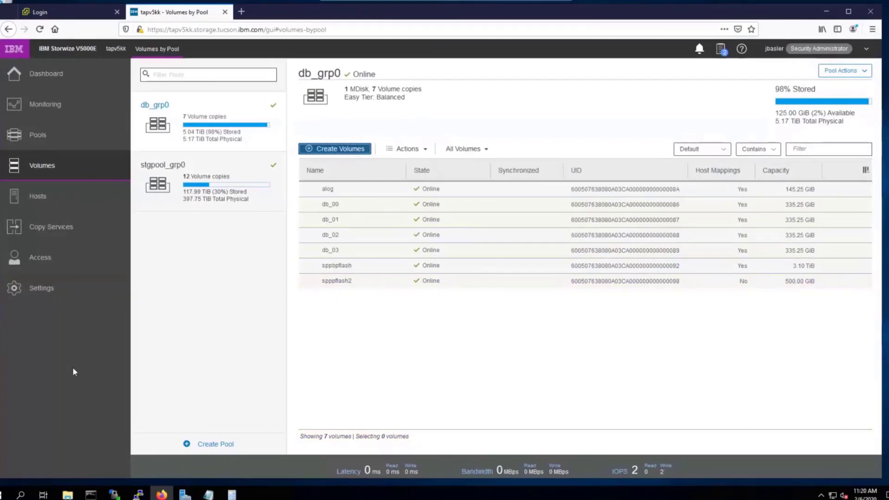
Step: Select the new unmapped 500.00 GiB spppflash2 volume in db_grp0's volume list
{"action": "left_click", "coordinate": [484, 283]}
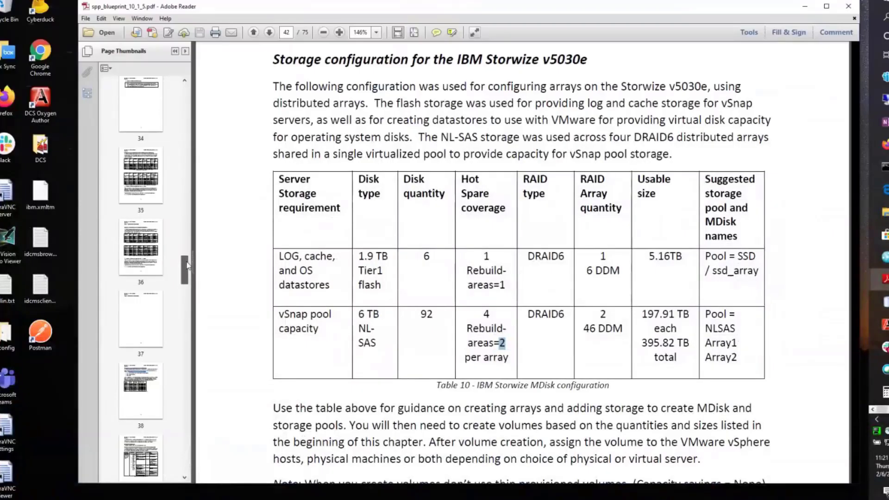
Step: Jump to page 35's hardware recommendations and mark the caption words vSnap server and VADP proxy
{"action": "left_click_drag", "start_coordinate": [187, 266], "coordinate": [186, 264]}
{"action": "left_click", "coordinate": [141, 199]}
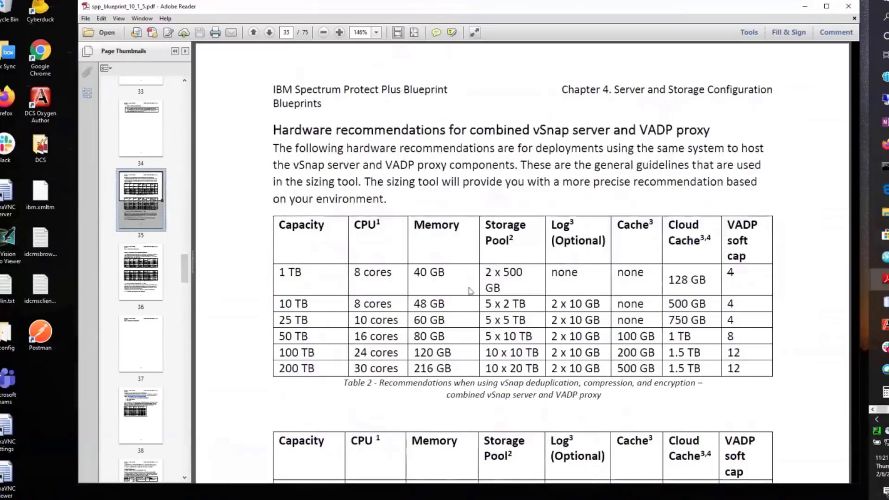
{"action": "scroll", "coordinate": [407, 282], "scroll_direction": "down", "scroll_amount": 1}
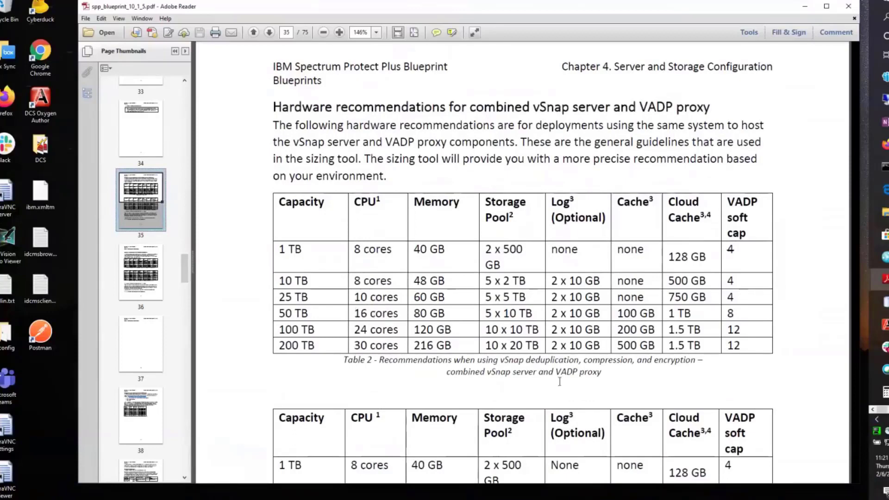
{"action": "left_click_drag", "start_coordinate": [602, 372], "coordinate": [487, 372]}
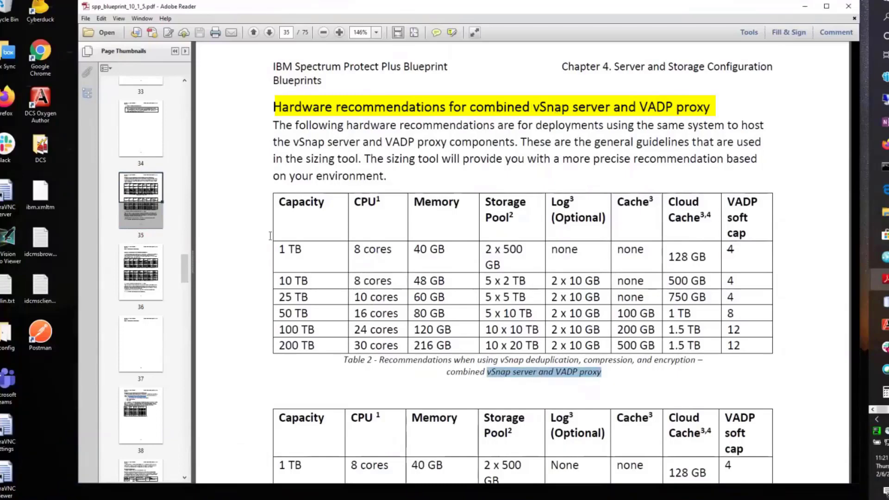
Step: Mark Table 3's 25 TB row (5 x 5 TB storage pool) and return to the storage GUI session
{"action": "scroll", "coordinate": [278, 304], "scroll_direction": "down", "scroll_amount": 1}
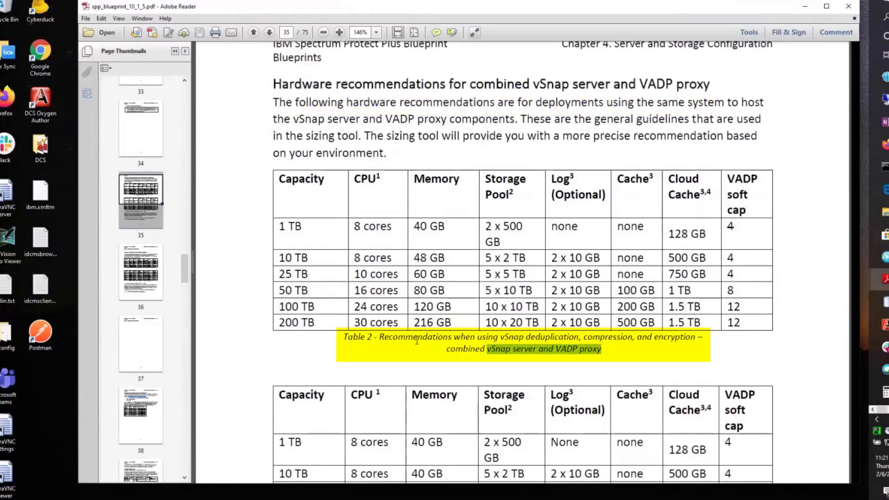
{"action": "scroll", "coordinate": [606, 343], "scroll_direction": "up", "scroll_amount": 1}
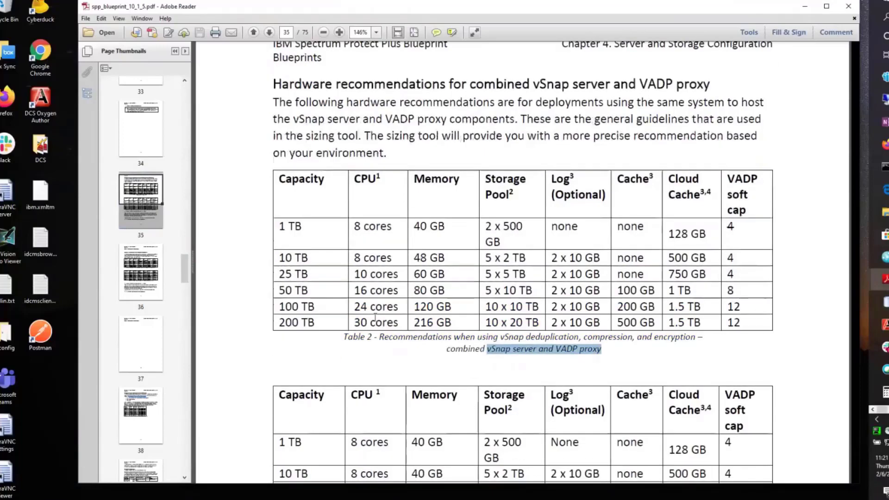
{"action": "scroll", "coordinate": [324, 353], "scroll_direction": "down", "scroll_amount": 8}
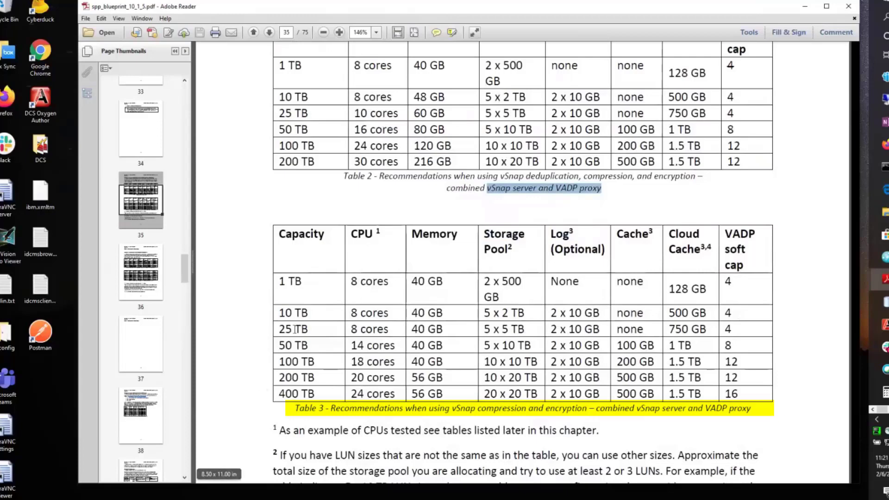
{"action": "left_click_drag", "start_coordinate": [280, 329], "coordinate": [759, 328]}
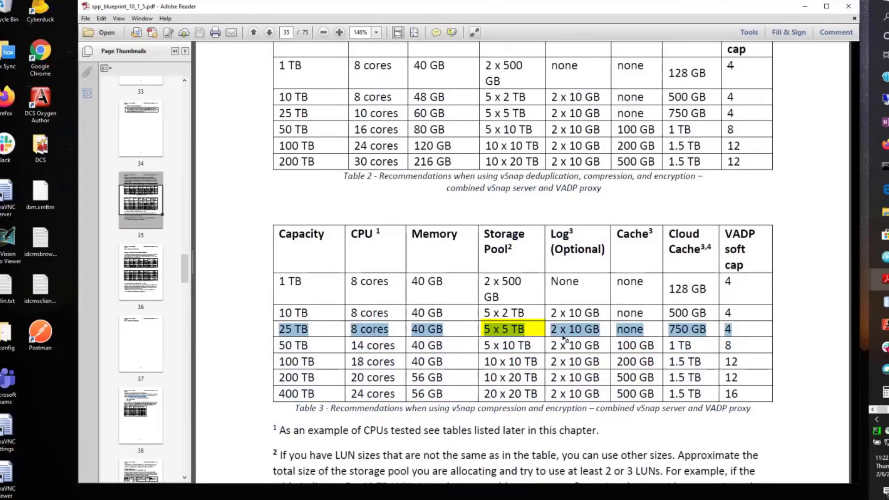
{"action": "left_click", "coordinate": [884, 99]}
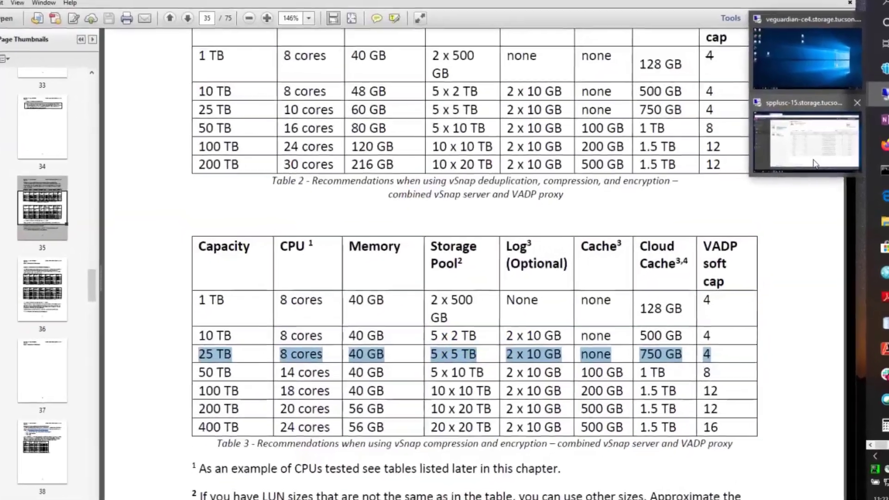
{"action": "left_click", "coordinate": [827, 157]}
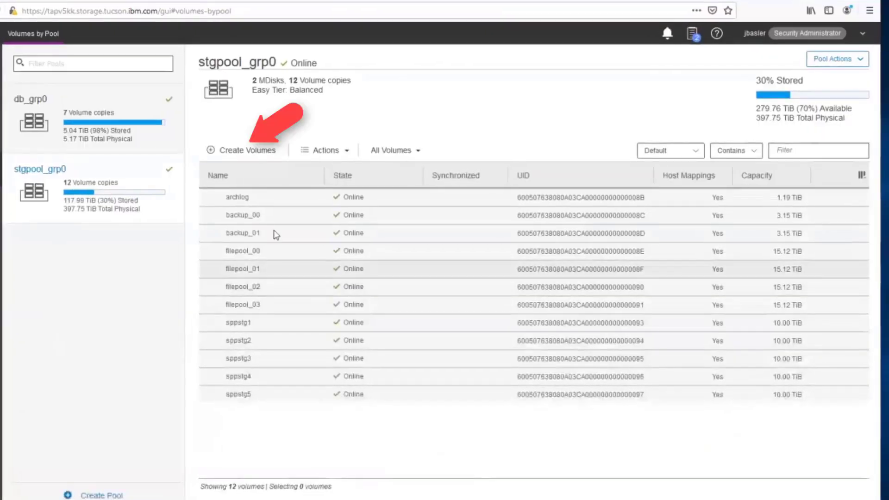
Step: Start creating Custom volumes placed in pool stgpool_grp0
{"action": "left_click", "coordinate": [249, 151]}
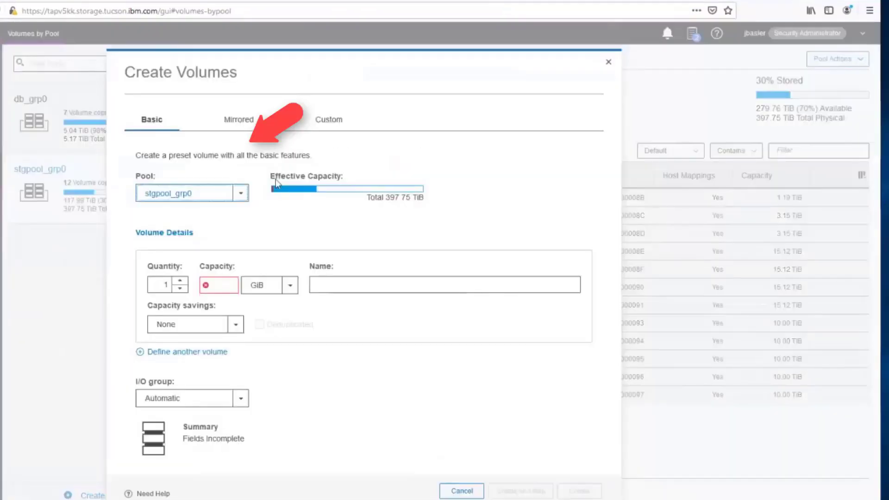
{"action": "left_click", "coordinate": [329, 118]}
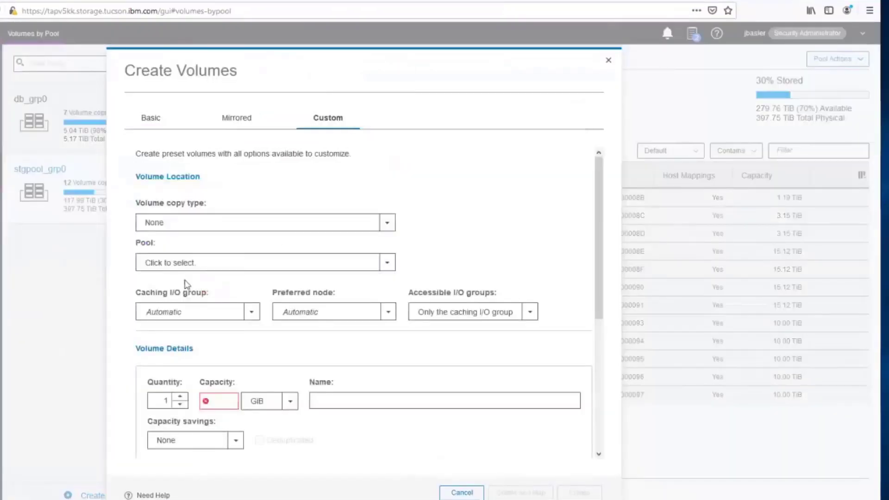
{"action": "left_click", "coordinate": [168, 263]}
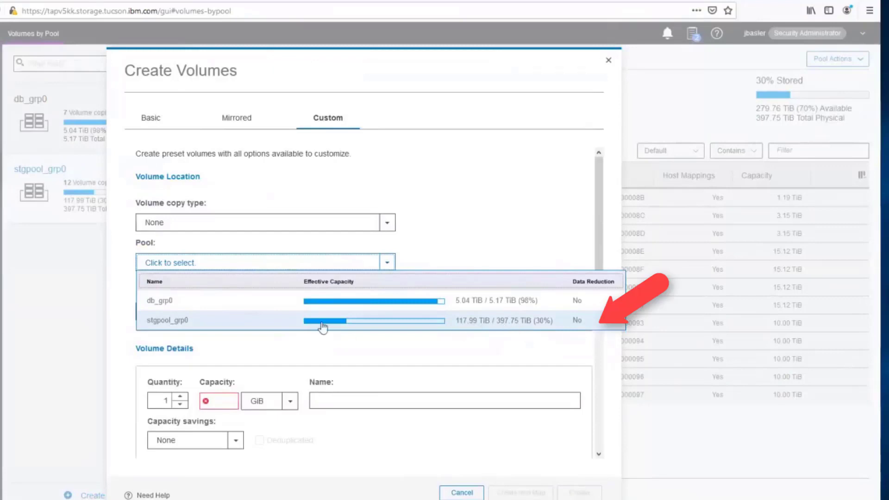
{"action": "left_click", "coordinate": [235, 327]}
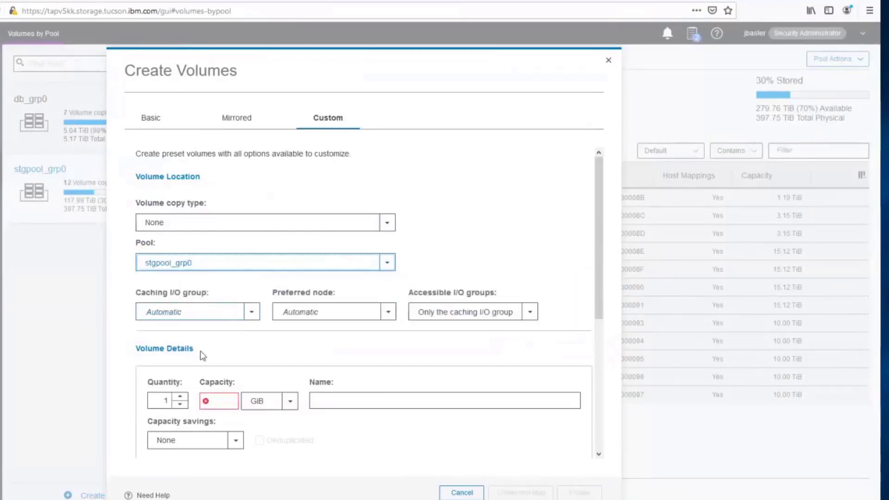
Step: Set the quantity to 5 volumes with capacity 5 TiB each
{"action": "scroll", "coordinate": [596, 249], "scroll_direction": "down", "scroll_amount": 2}
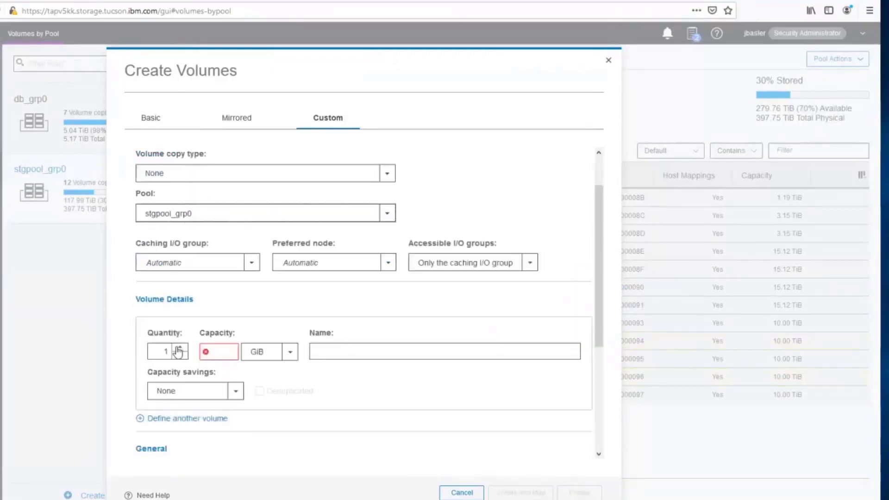
{"action": "left_click", "coordinate": [178, 352]}
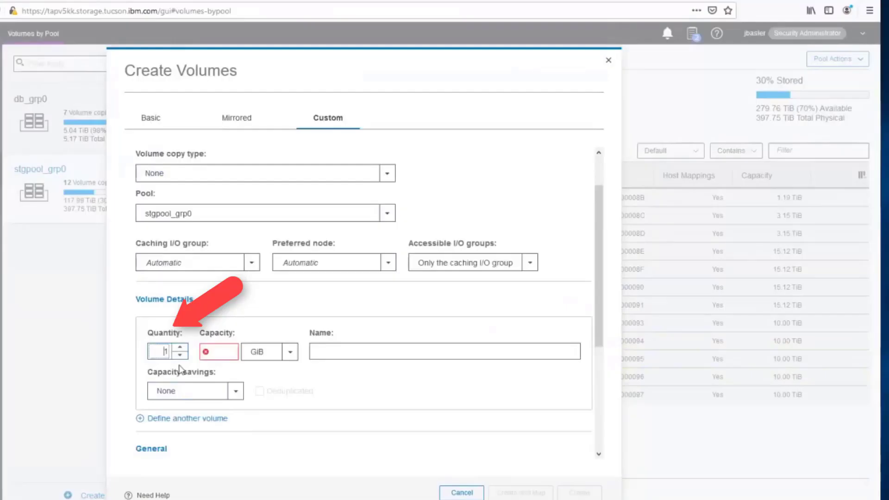
{"action": "type", "text": "5"}
{"action": "key", "text": "Delete"}
{"action": "left_click", "coordinate": [224, 352]}
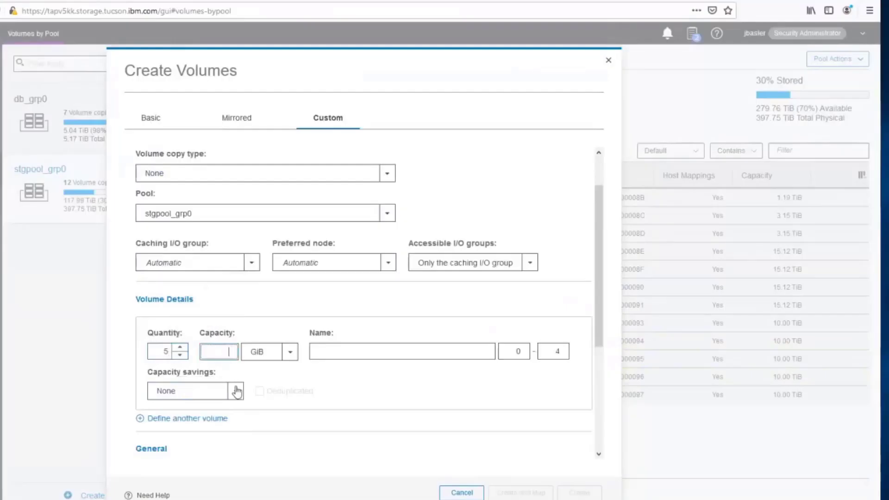
{"action": "type", "text": "5"}
{"action": "left_click", "coordinate": [289, 352]}
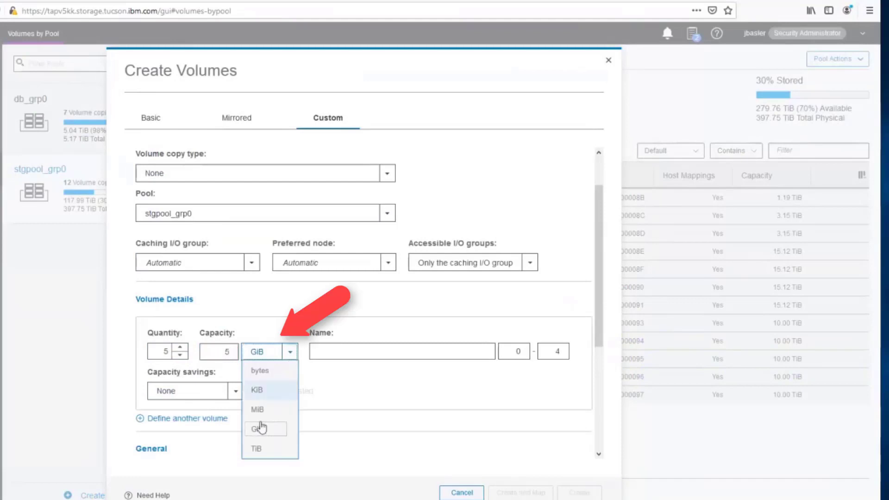
{"action": "left_click", "coordinate": [259, 448]}
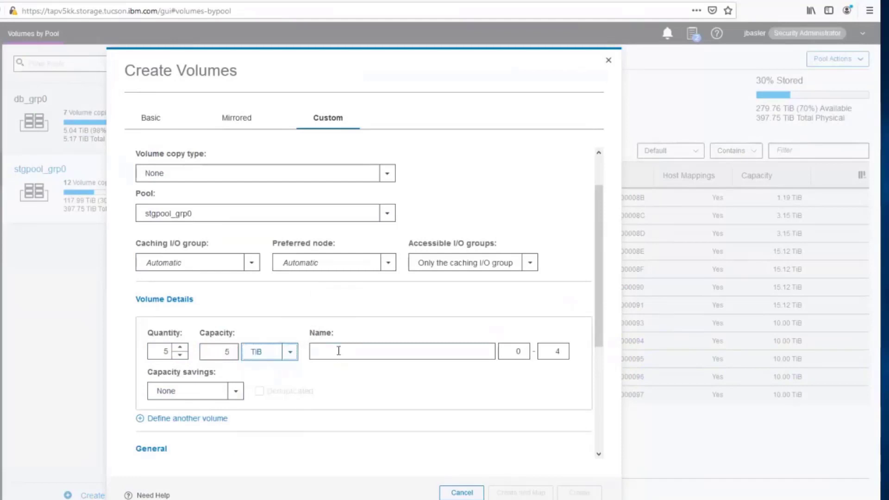
Step: Name the volumes sppvnsap2_1 to sppvnsap2_5, turn off formatting, and create them
{"action": "left_click", "coordinate": [338, 351]}
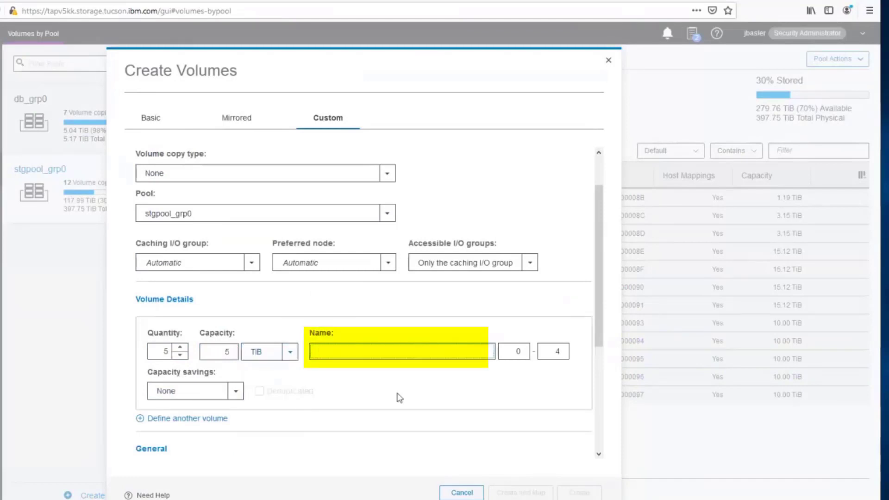
{"action": "type", "text": "spp"}
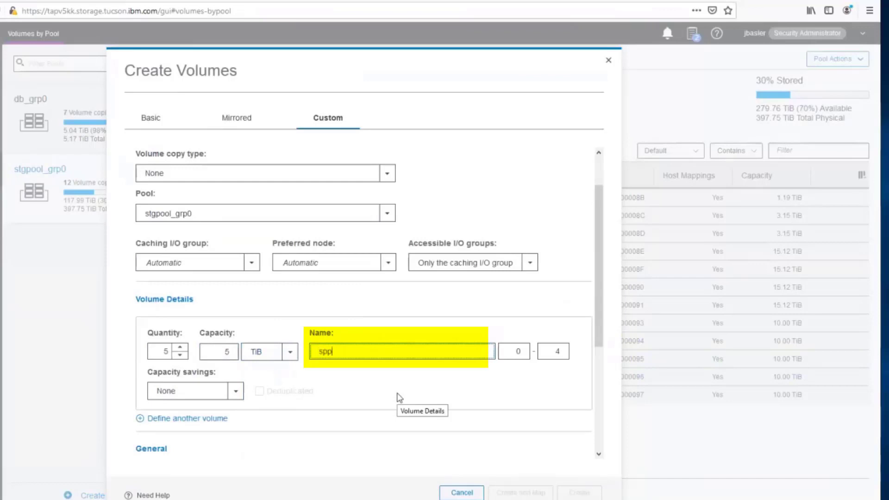
{"action": "type", "text": "vnsap2_"}
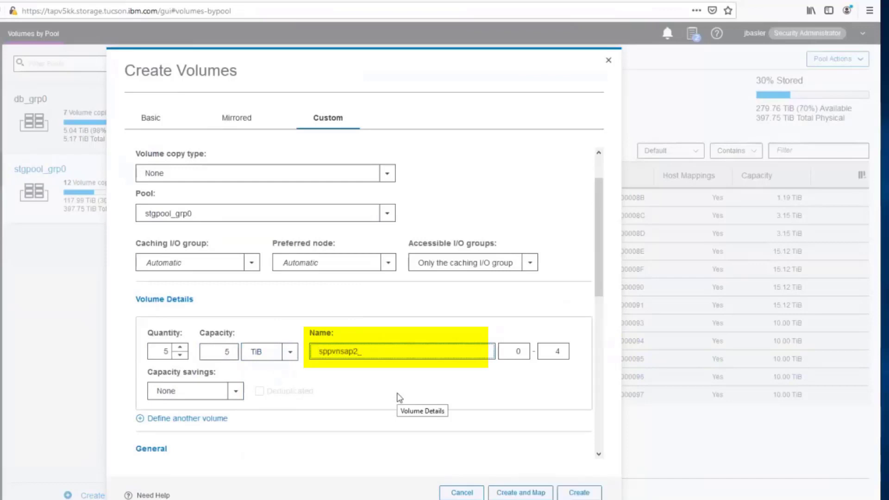
{"action": "left_click", "coordinate": [517, 352]}
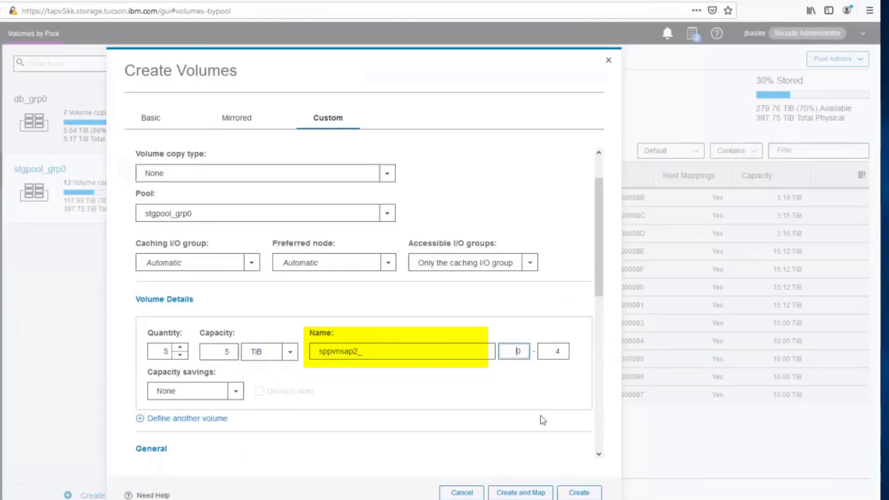
{"action": "key", "text": "Delete"}
{"action": "type", "text": "1"}
{"action": "key", "text": "Tab"}
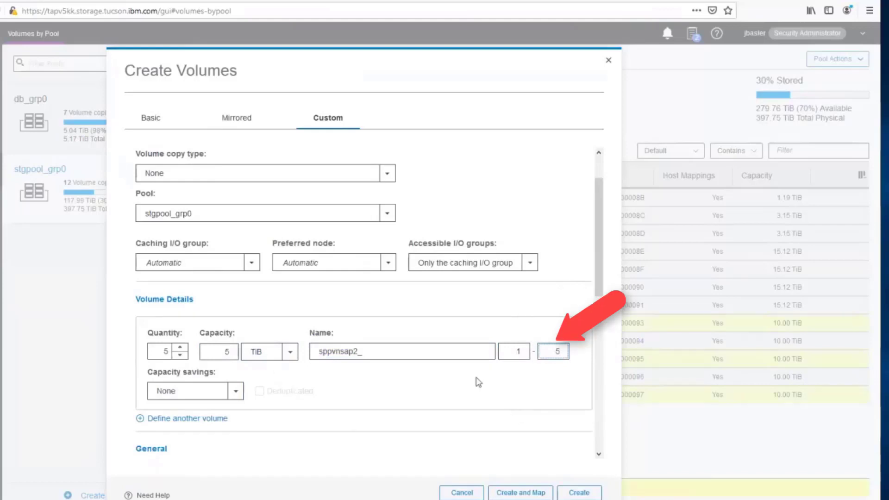
{"action": "scroll", "coordinate": [571, 316], "scroll_direction": "down", "scroll_amount": 3}
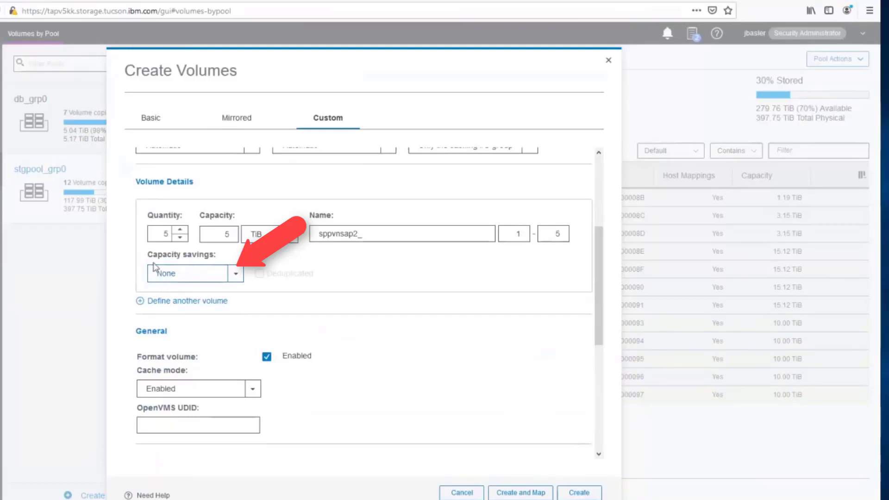
{"action": "left_click_drag", "start_coordinate": [600, 294], "coordinate": [600, 314]}
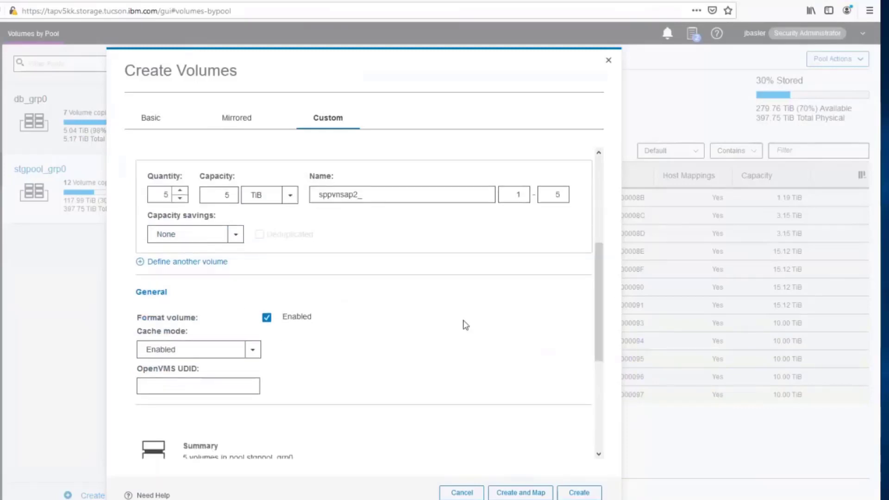
{"action": "left_click", "coordinate": [267, 317]}
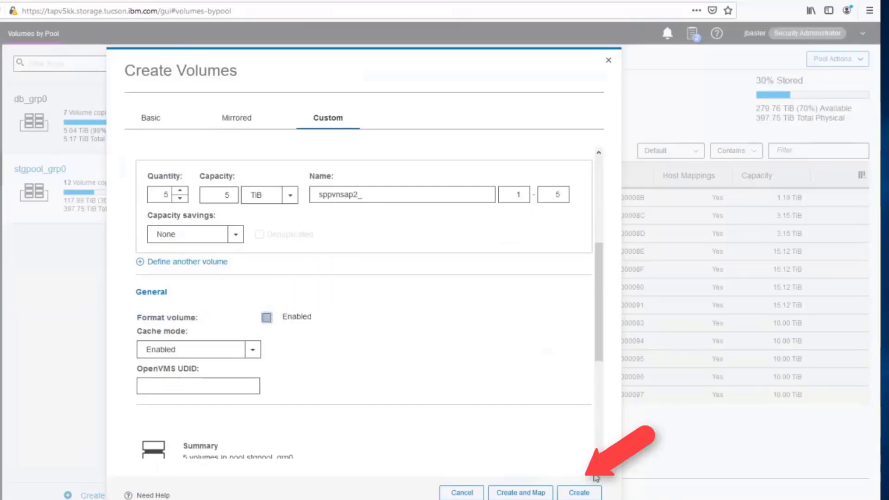
{"action": "left_click", "coordinate": [587, 492]}
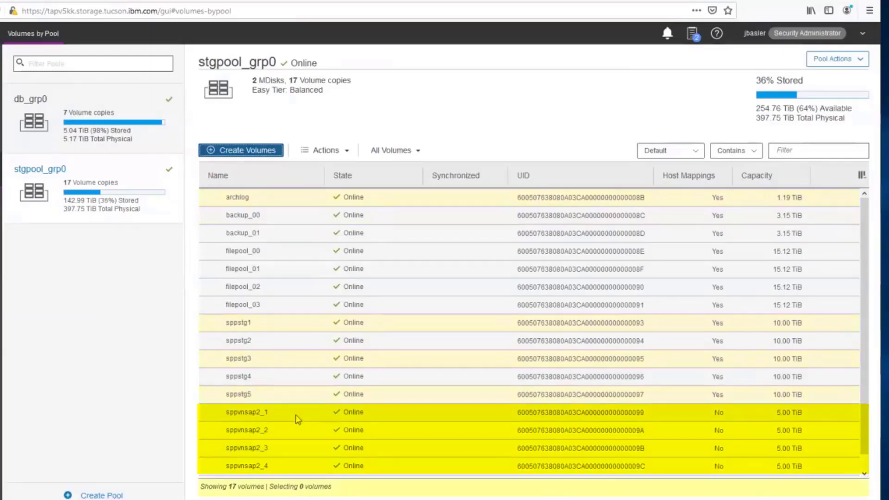
Step: Check a new sppvnsap2 volume, then go to the Hosts list and select host spplusca
{"action": "left_click", "coordinate": [405, 422]}
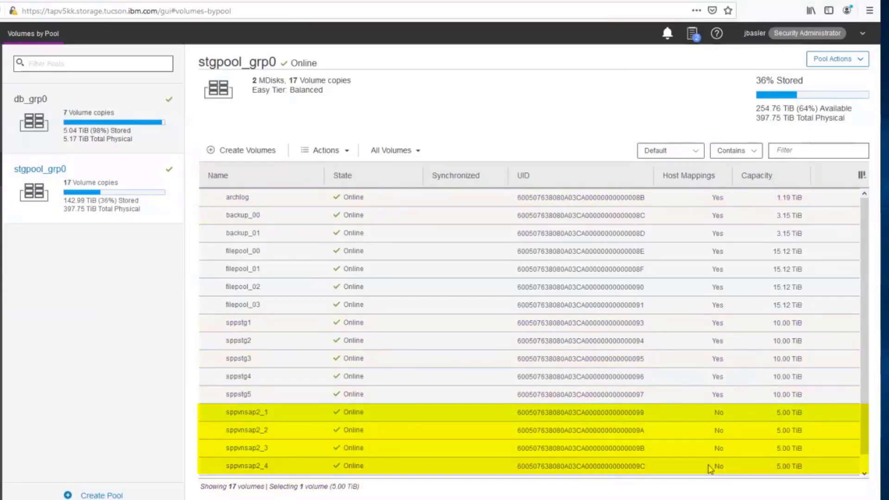
{"action": "scroll", "coordinate": [865, 421], "scroll_direction": "down", "scroll_amount": 2}
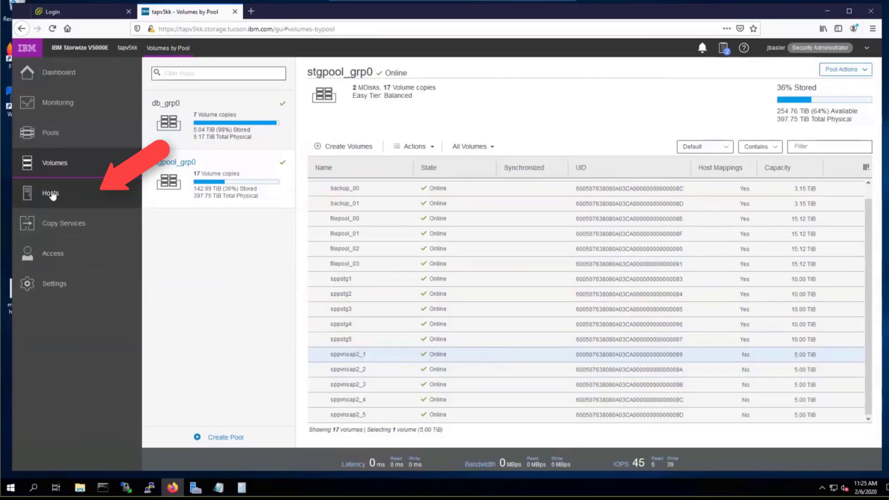
{"action": "mouse_move", "coordinate": [52, 197]}
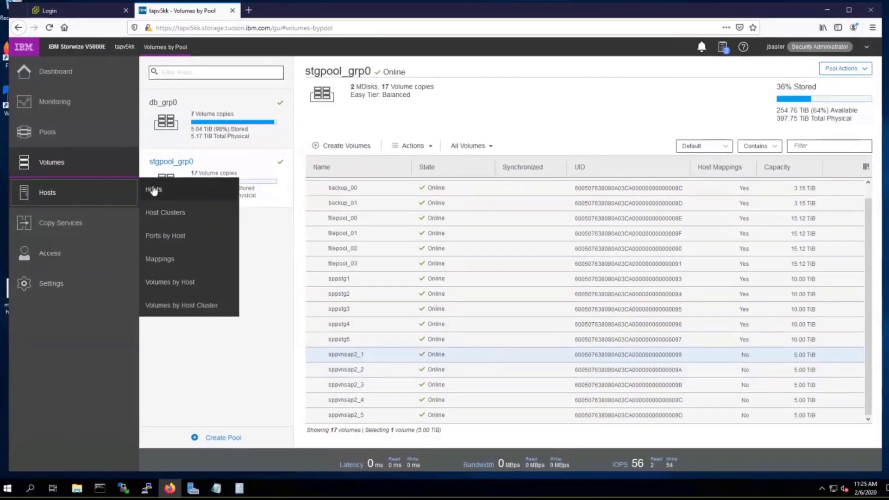
{"action": "left_click", "coordinate": [153, 189]}
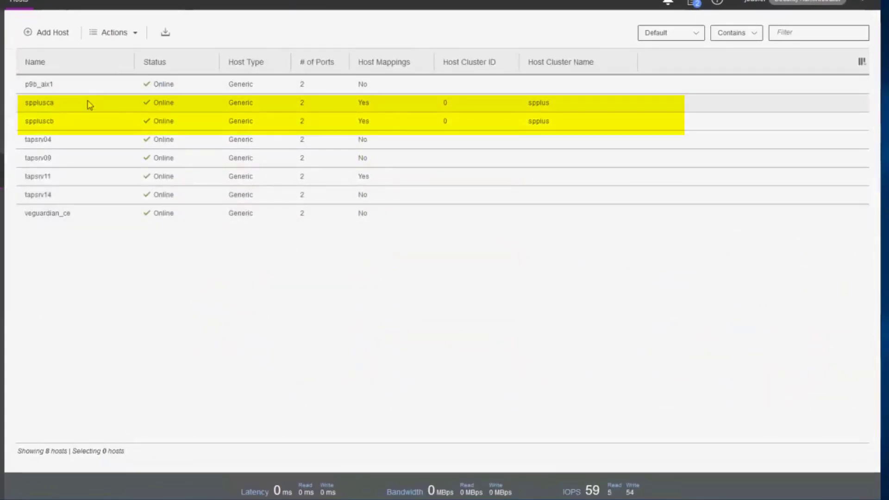
{"action": "left_click", "coordinate": [65, 108]}
{"action": "left_click", "coordinate": [60, 119]}
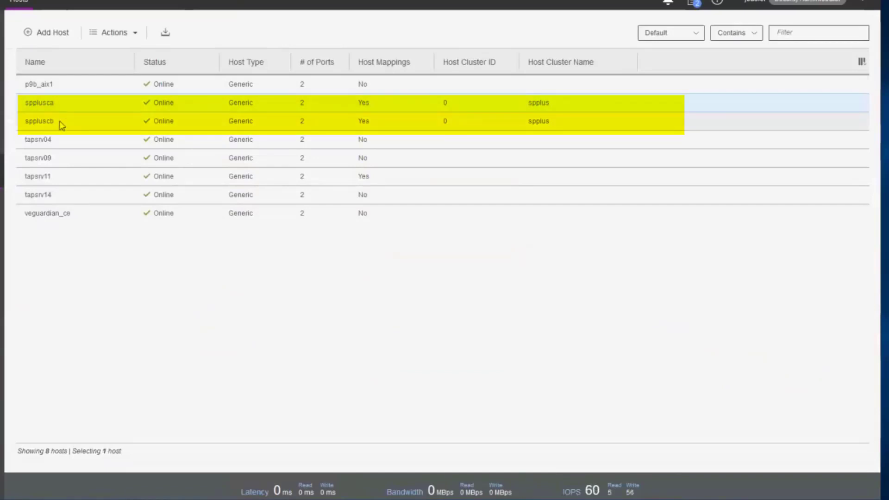
{"action": "left_click", "coordinate": [53, 106]}
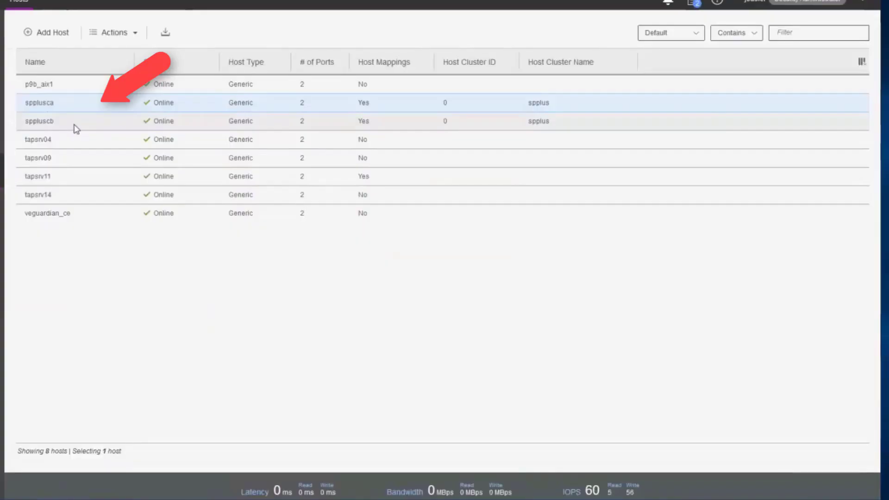
Step: Open spplusca's host details, review its port definitions, and close them
{"action": "right_click", "coordinate": [82, 106]}
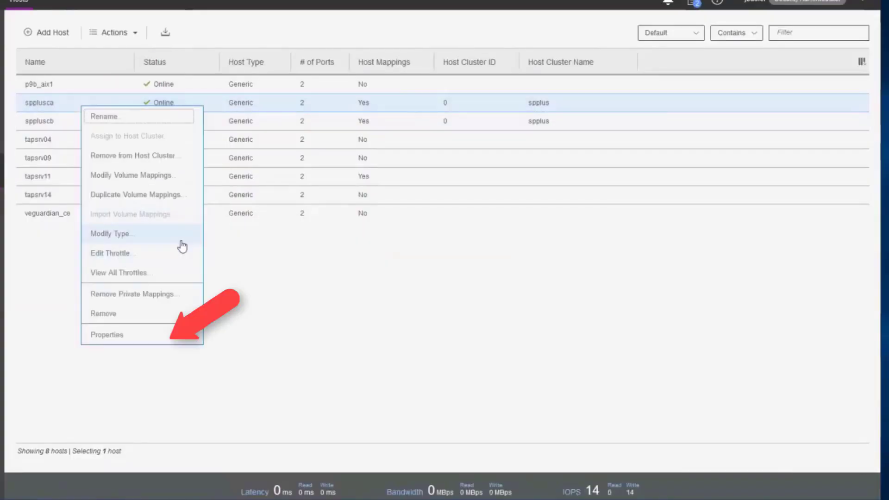
{"action": "left_click", "coordinate": [132, 343]}
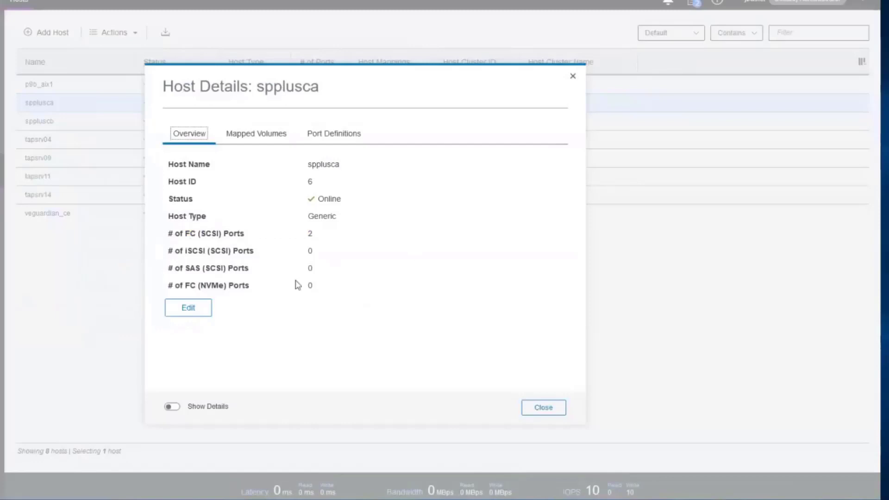
{"action": "left_click", "coordinate": [329, 137]}
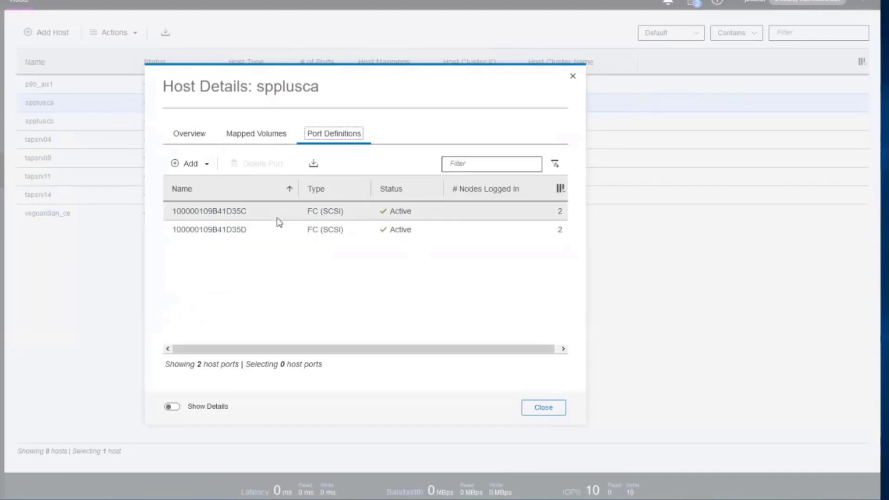
{"action": "left_click", "coordinate": [546, 411]}
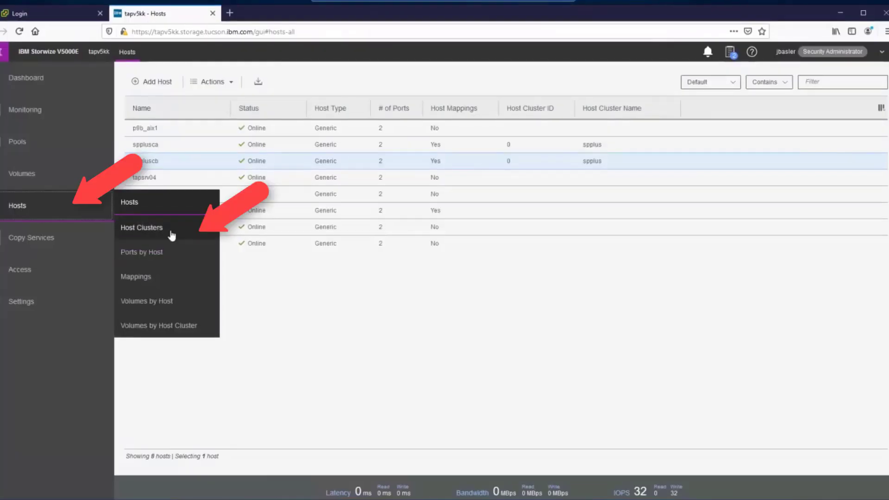
Step: View the spplus host cluster's hosts and mapped volumes, then list volumes by pool
{"action": "left_click", "coordinate": [134, 232]}
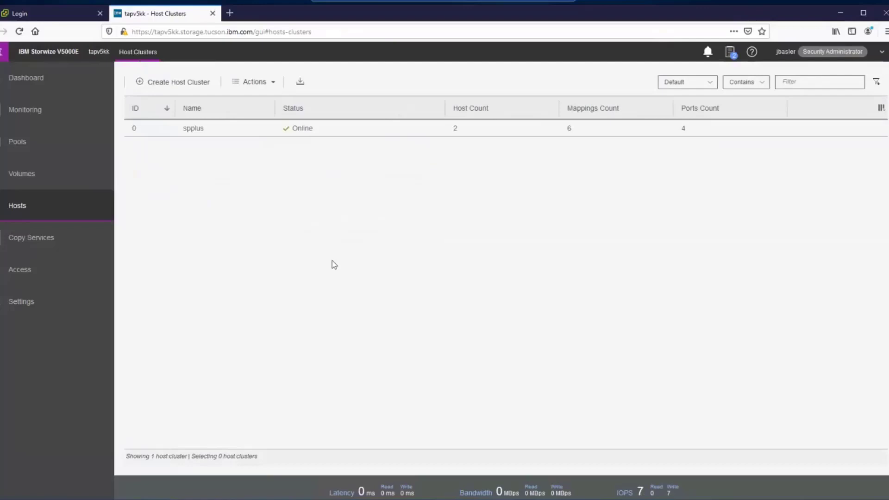
{"action": "left_click", "coordinate": [223, 132]}
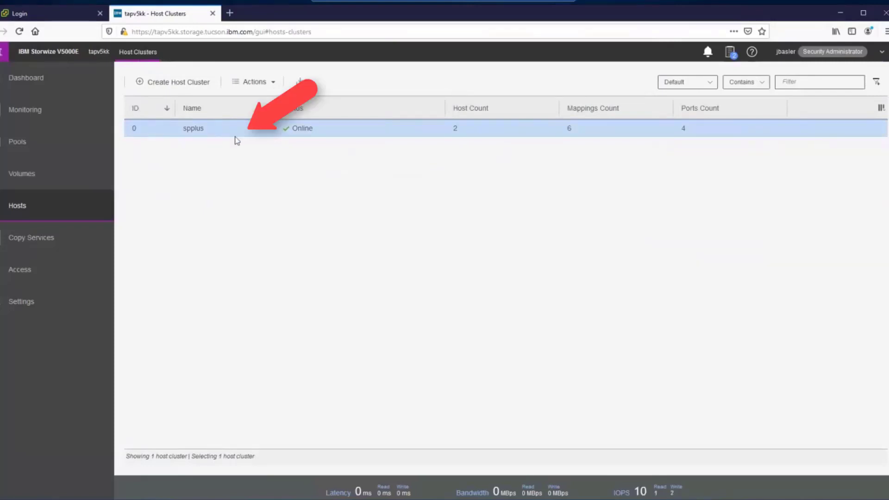
{"action": "right_click", "coordinate": [221, 130]}
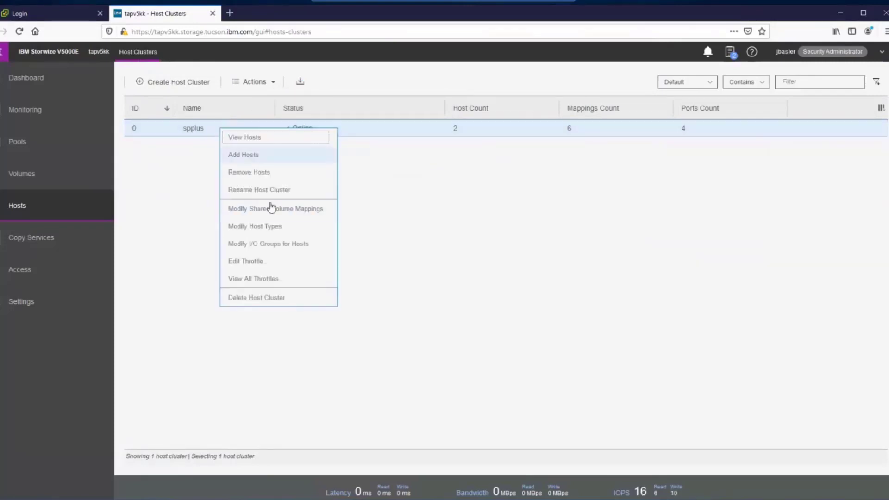
{"action": "left_click", "coordinate": [280, 137]}
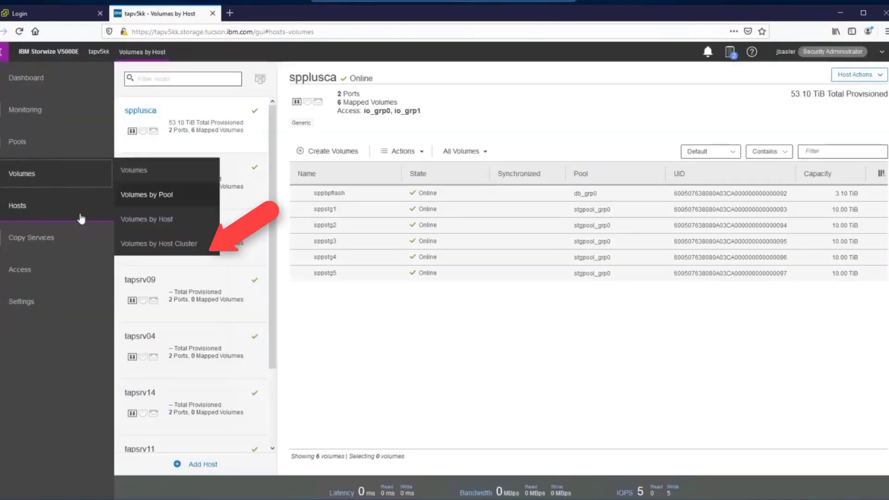
{"action": "left_click", "coordinate": [169, 245]}
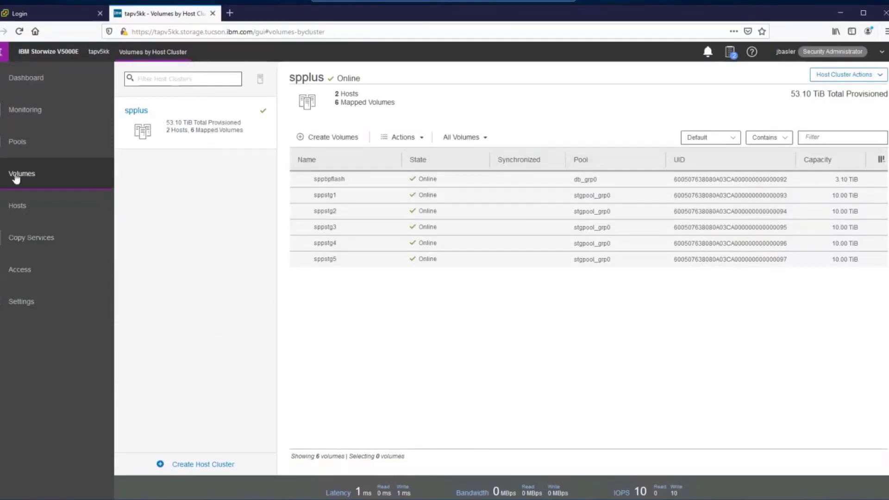
{"action": "mouse_move", "coordinate": [17, 177]}
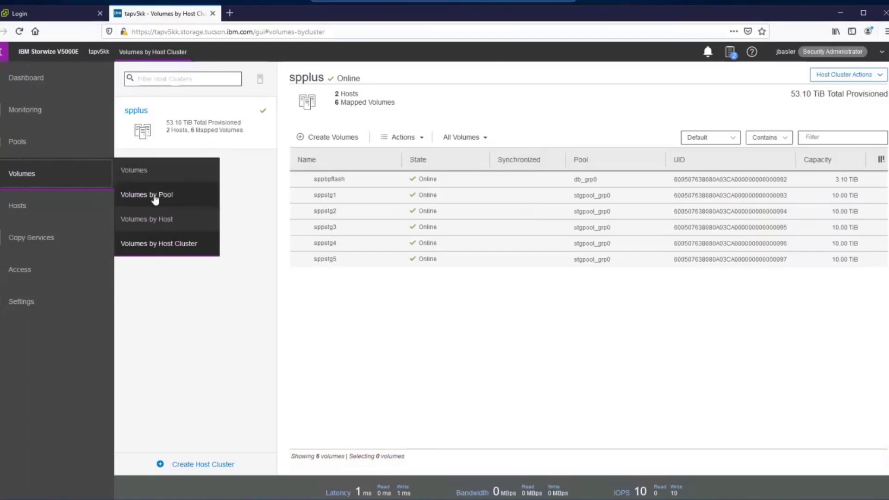
{"action": "left_click", "coordinate": [154, 195]}
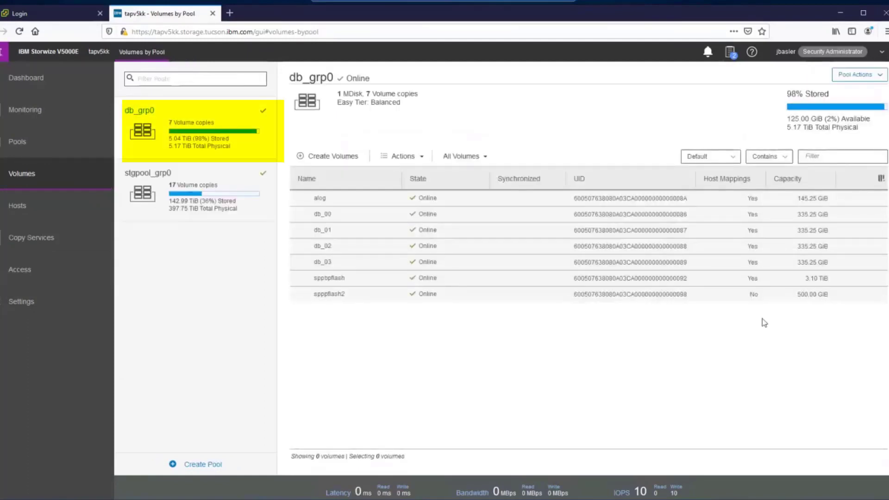
Step: Map the 500 GiB sppflash2 volume to host cluster spplus at SCSI ID 6
{"action": "left_click", "coordinate": [759, 295]}
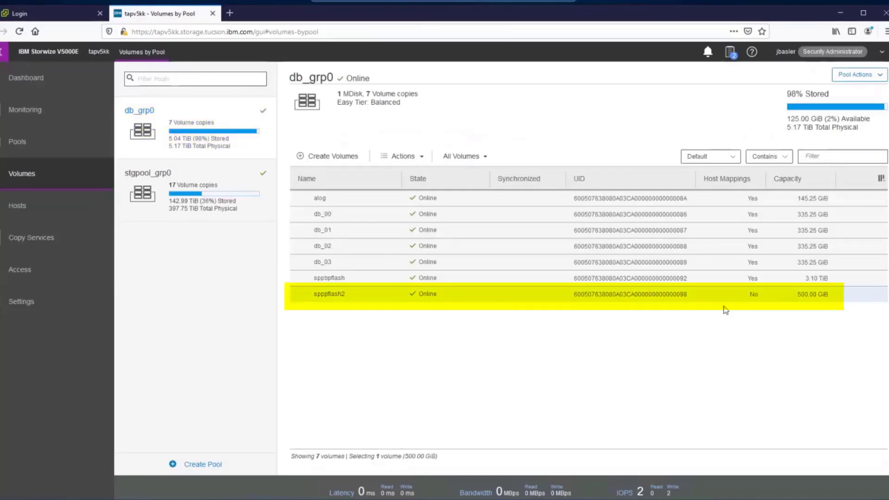
{"action": "right_click", "coordinate": [490, 297]}
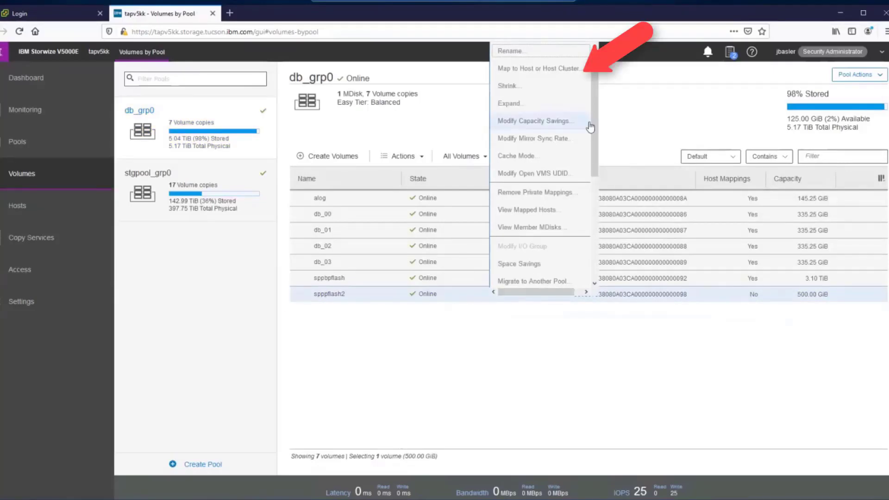
{"action": "left_click", "coordinate": [547, 70]}
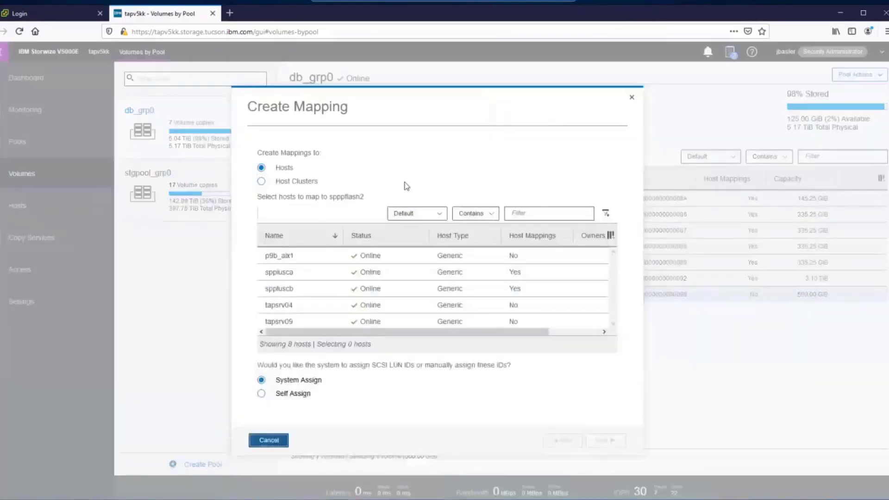
{"action": "left_click", "coordinate": [260, 182]}
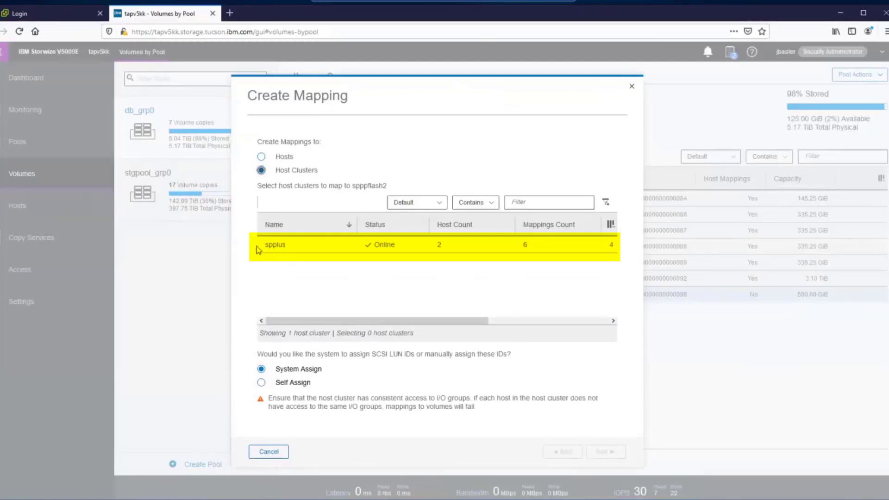
{"action": "left_click", "coordinate": [309, 250]}
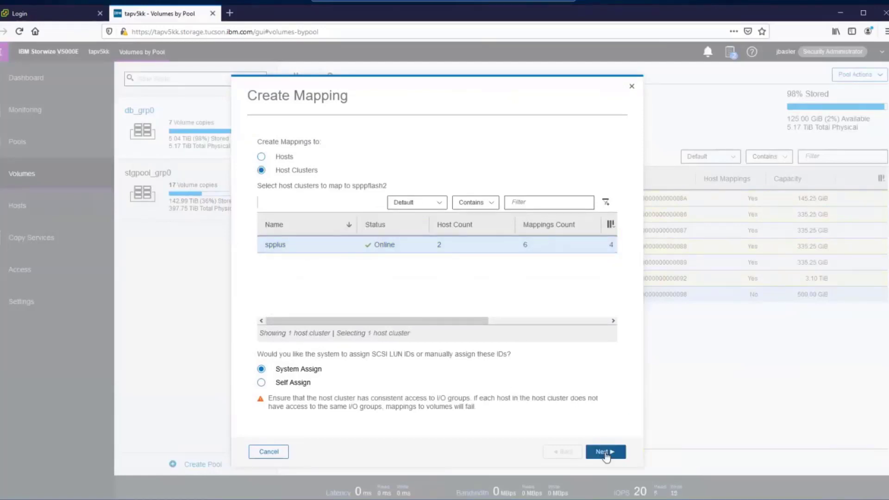
{"action": "left_click", "coordinate": [605, 452]}
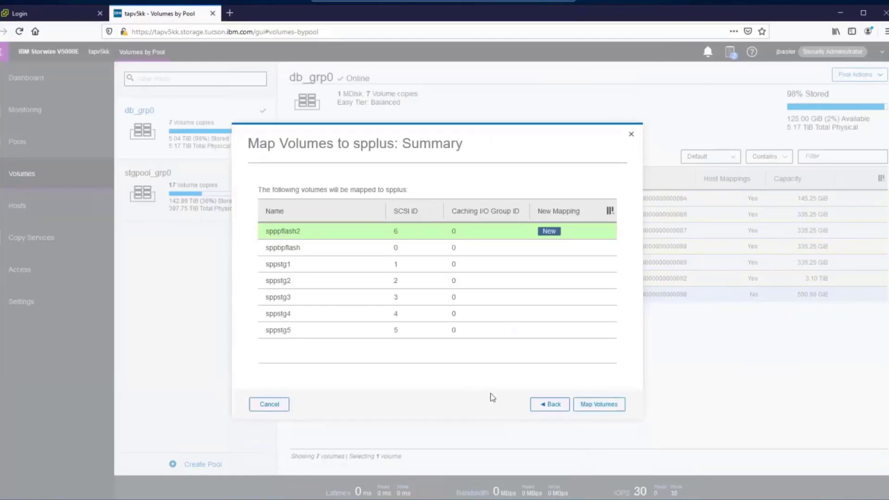
{"action": "left_click", "coordinate": [600, 404]}
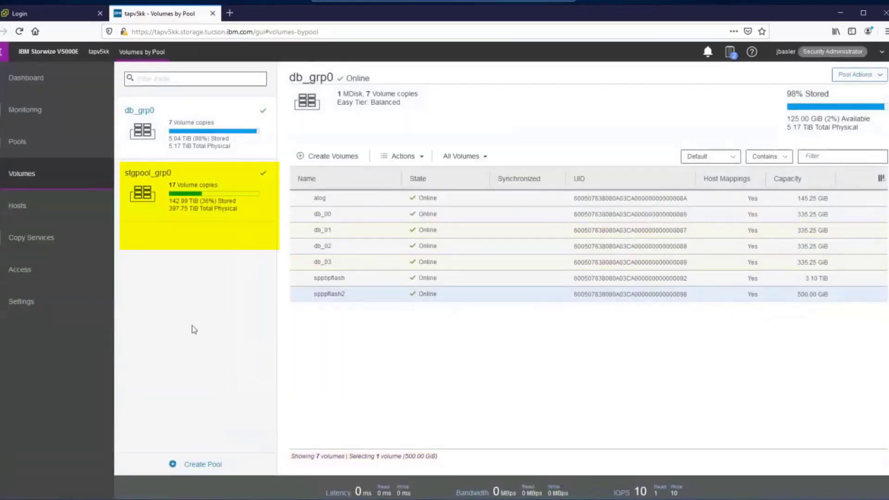
Step: Map volumes sppvnsap2_1 to sppvnsap2_5 in stgpool_grp0 to host cluster spplus, then go to vSphere Client
{"action": "left_click", "coordinate": [171, 204]}
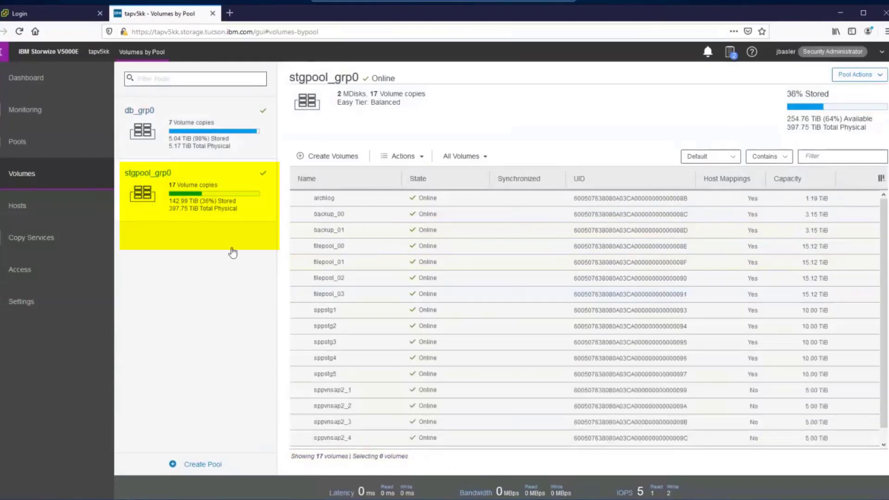
{"action": "scroll", "coordinate": [593, 343], "scroll_direction": "down", "scroll_amount": 1}
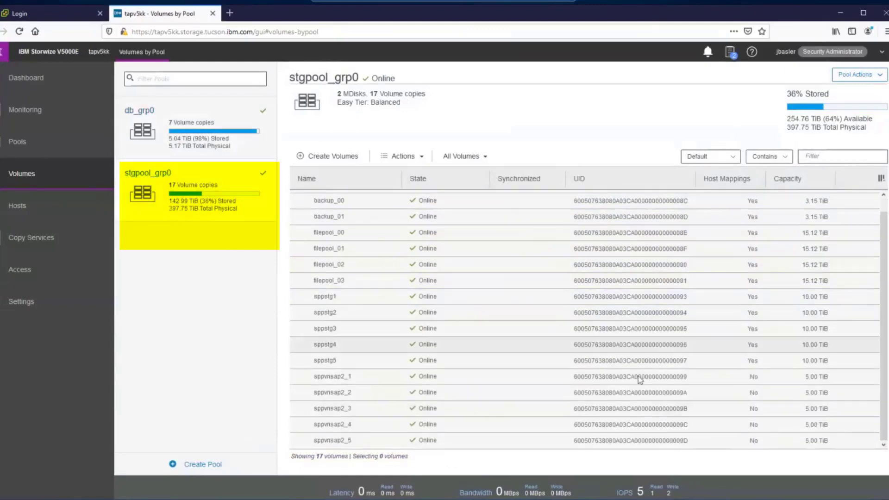
{"action": "left_click", "coordinate": [783, 383]}
{"action": "left_click_drag", "start_coordinate": [783, 386], "coordinate": [771, 443]}
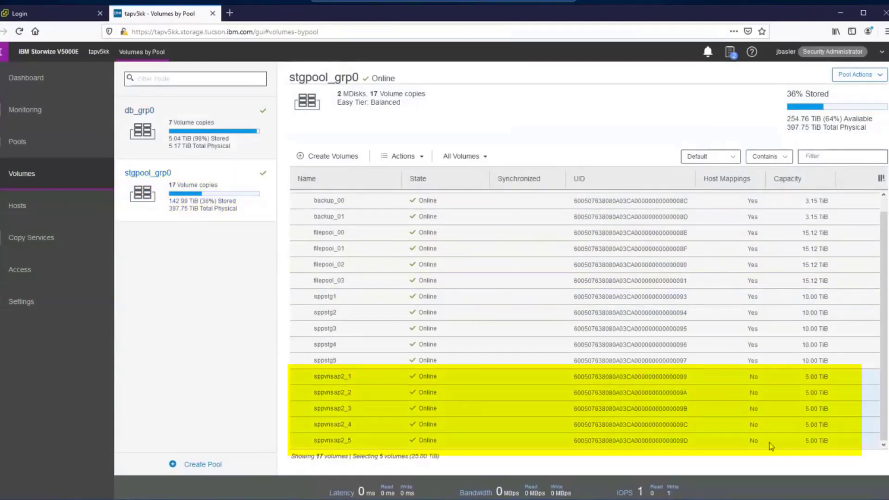
{"action": "right_click", "coordinate": [715, 397]}
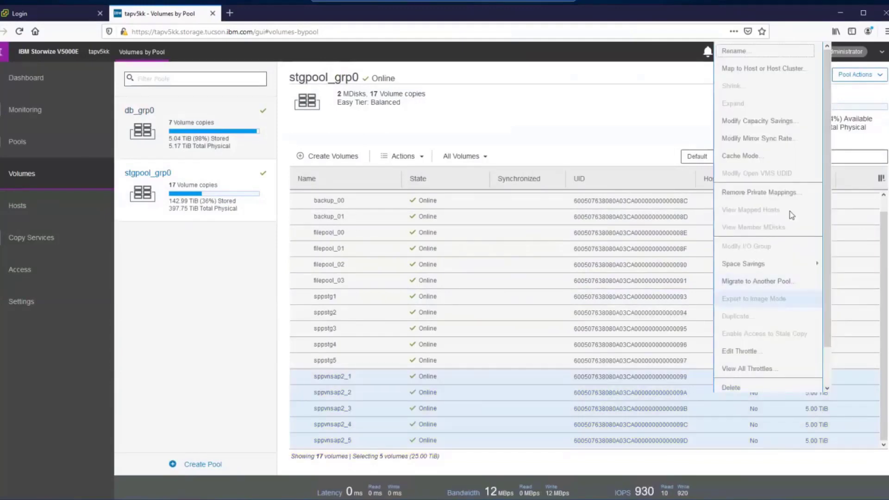
{"action": "left_click", "coordinate": [767, 69]}
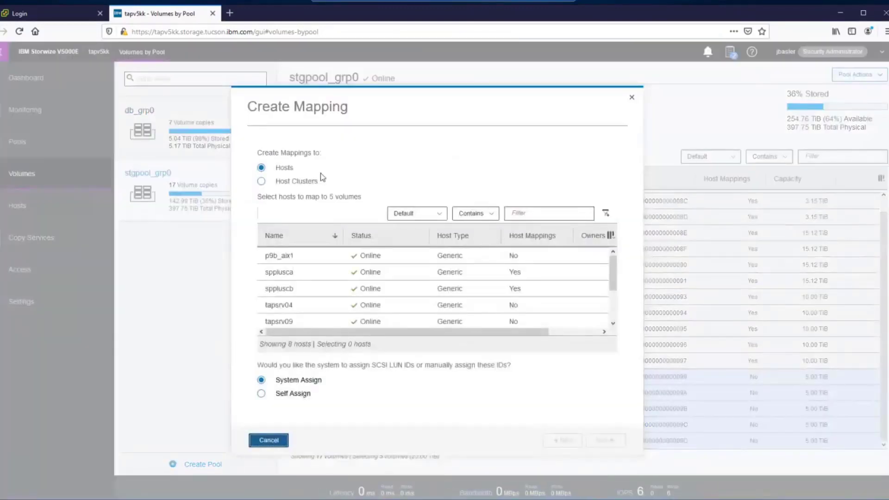
{"action": "left_click", "coordinate": [287, 182]}
{"action": "left_click", "coordinate": [278, 245]}
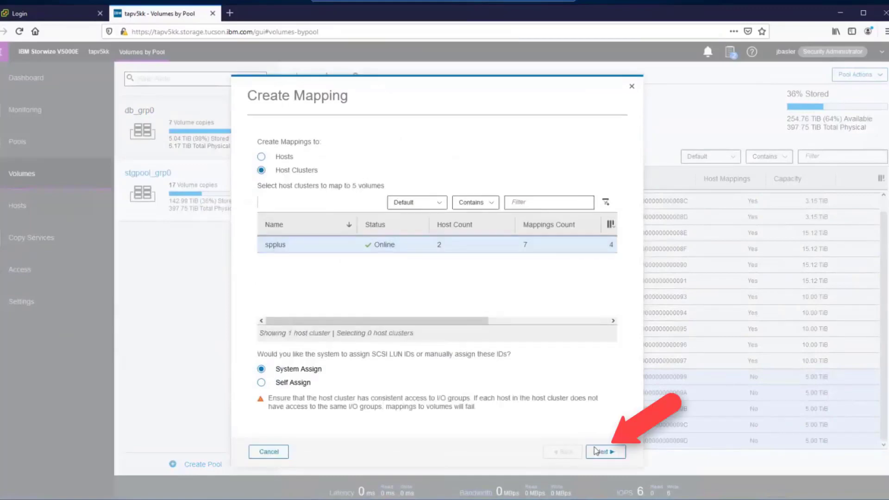
{"action": "left_click", "coordinate": [604, 450]}
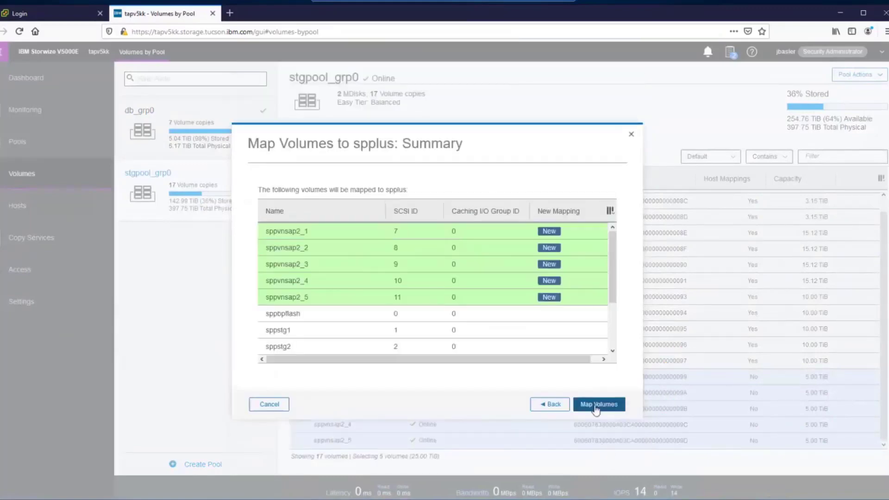
{"action": "left_click", "coordinate": [598, 405]}
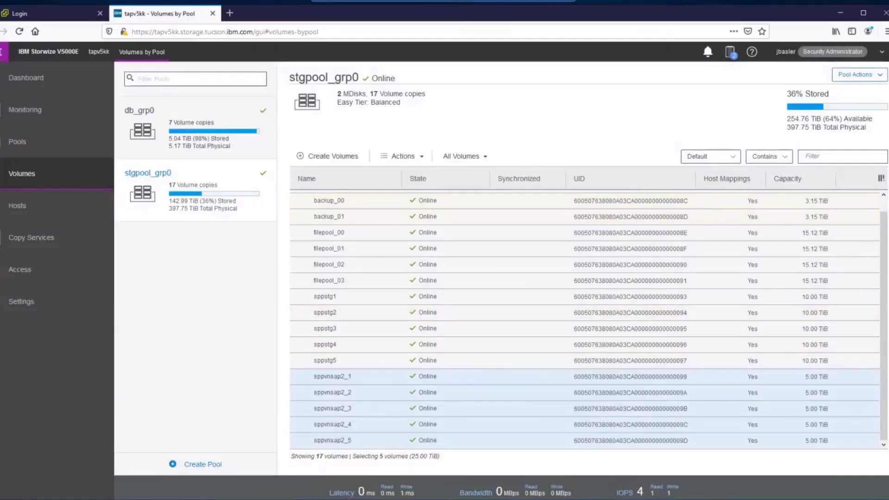
{"action": "left_click", "coordinate": [46, 13]}
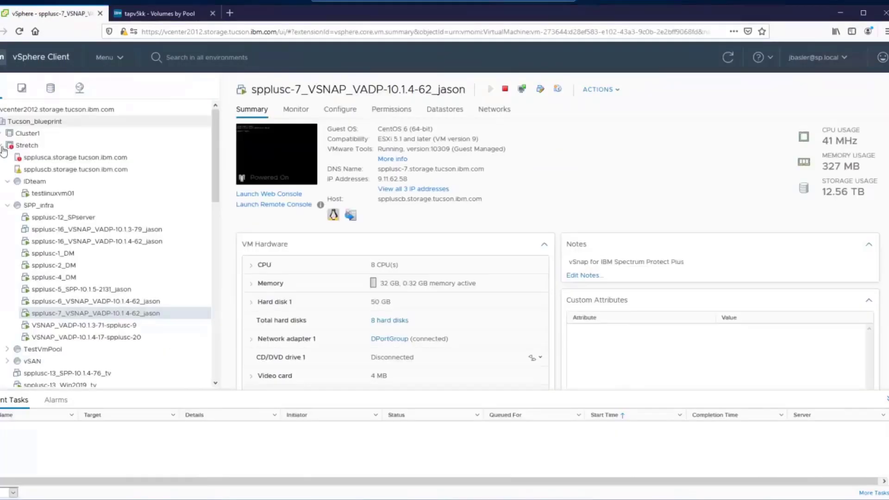
Step: Compare the datastores of Stretch hosts spplusca and sppluscb, ending on spplusca's 26 datastores
{"action": "left_click", "coordinate": [51, 144]}
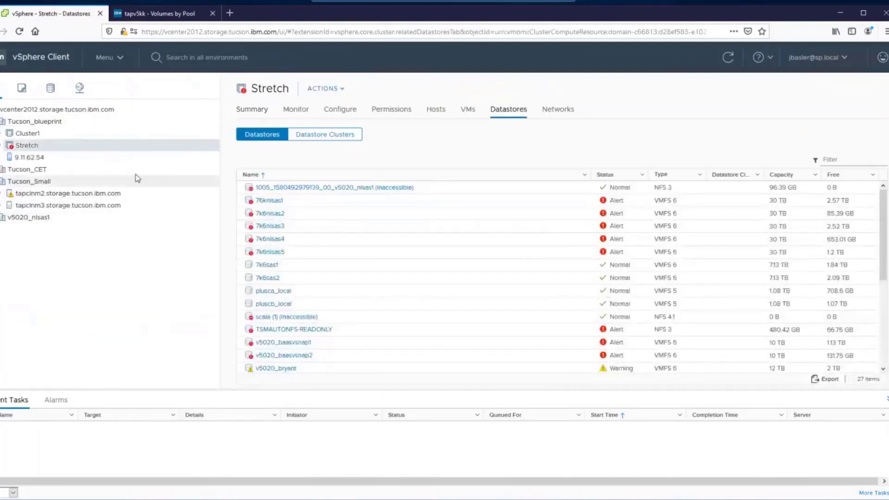
{"action": "left_click", "coordinate": [268, 113]}
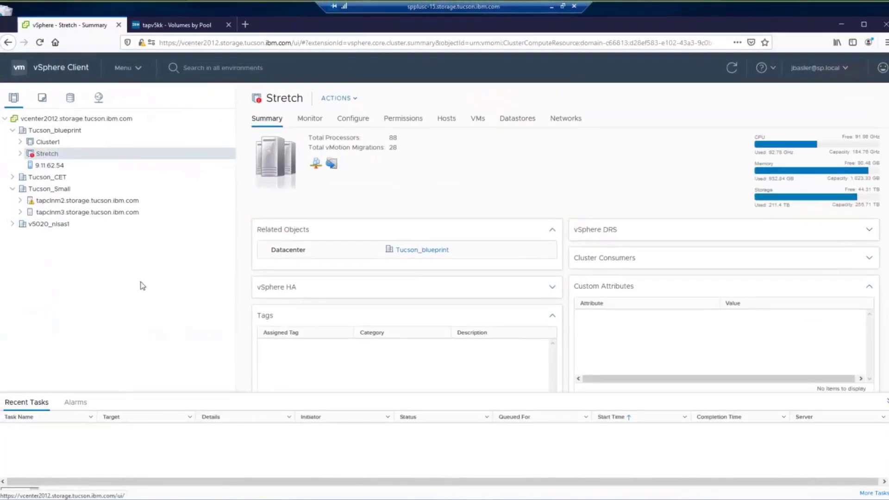
{"action": "left_click", "coordinate": [20, 153]}
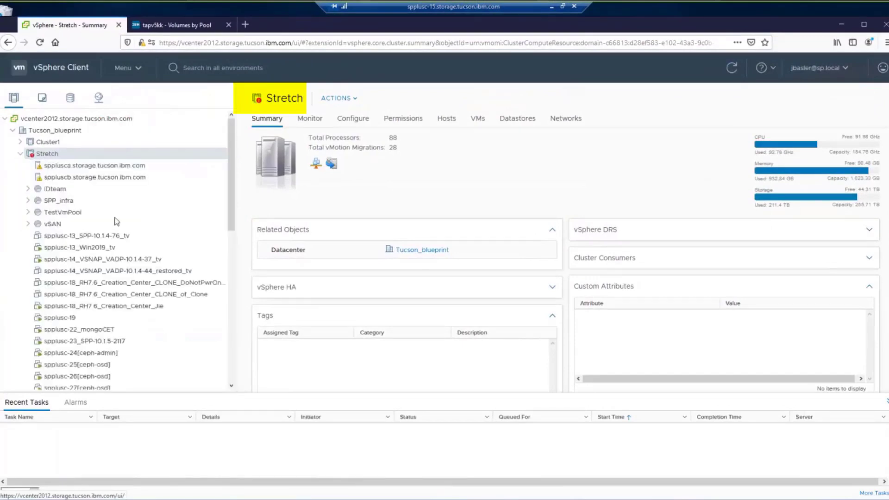
{"action": "left_click", "coordinate": [81, 166]}
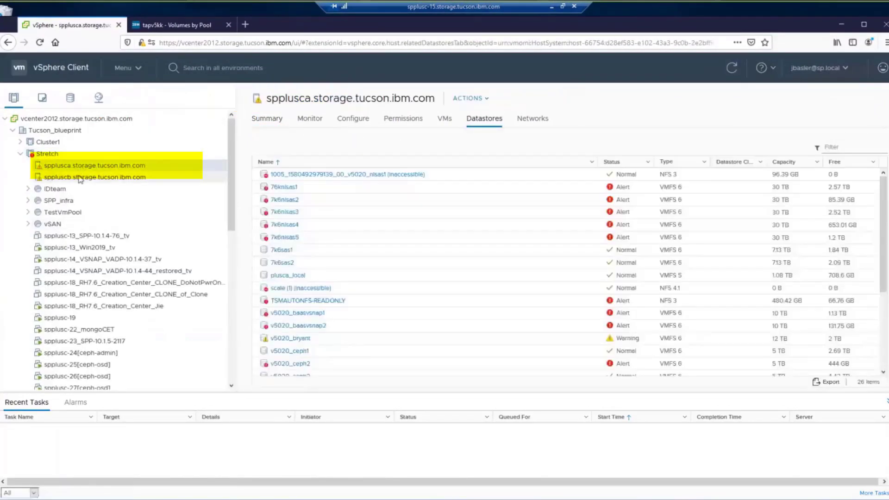
{"action": "left_click", "coordinate": [81, 177]}
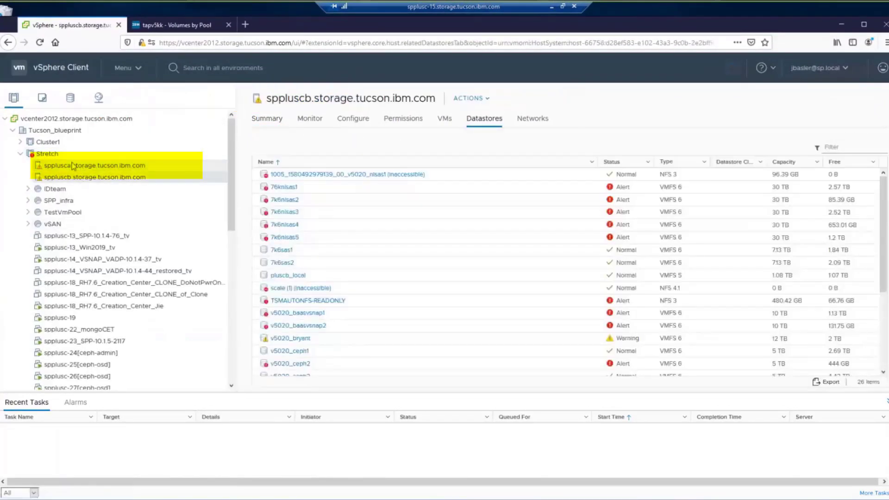
{"action": "left_click", "coordinate": [106, 165]}
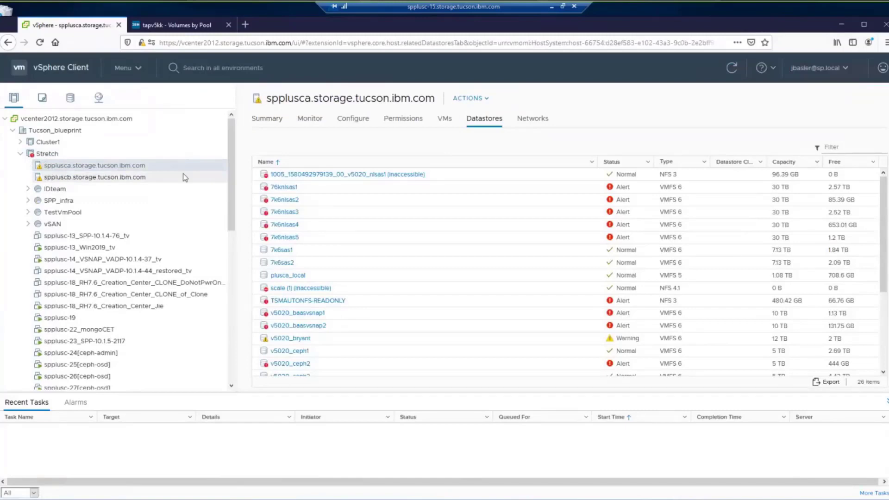
Step: Review spplusca's storage adapters, selecting vmhba4's identifier, and check its storage devices
{"action": "left_click", "coordinate": [349, 122]}
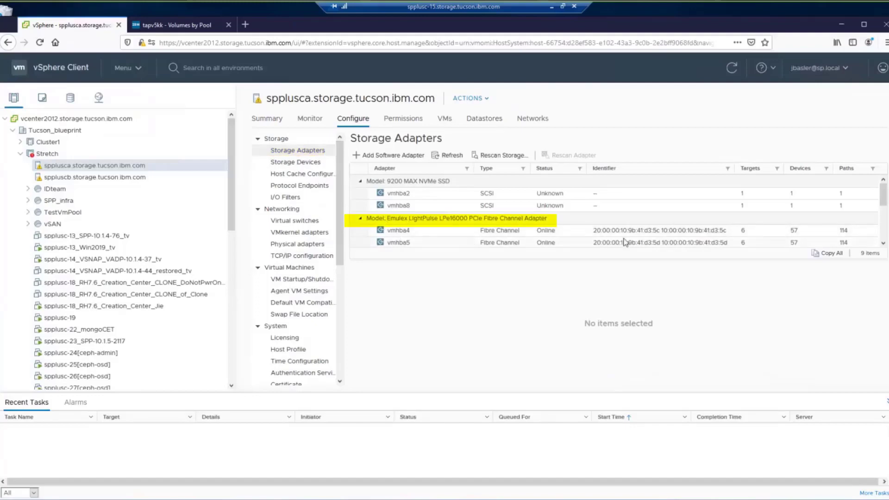
{"action": "left_click_drag", "start_coordinate": [663, 230], "coordinate": [731, 234]}
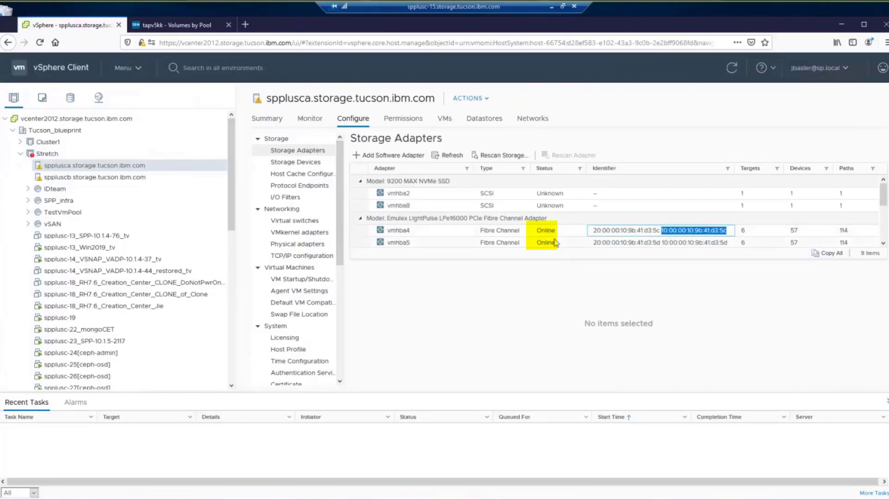
{"action": "scroll", "coordinate": [665, 223], "scroll_direction": "down", "scroll_amount": 3}
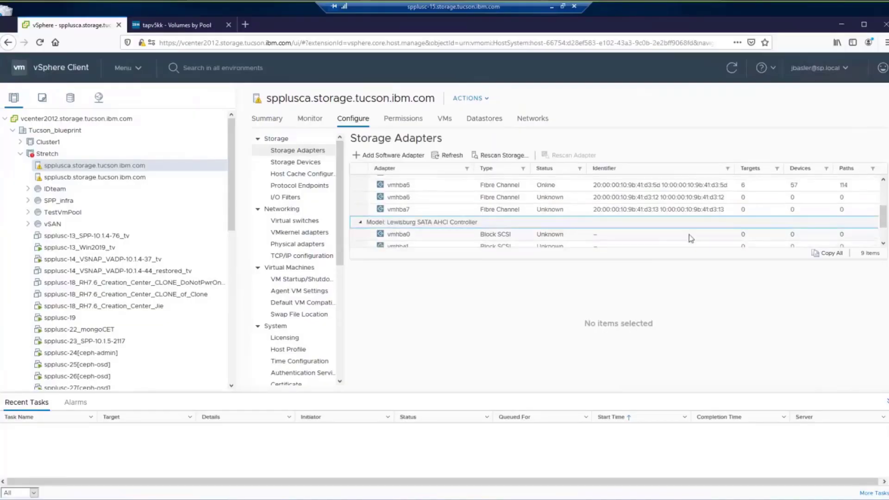
{"action": "scroll", "coordinate": [680, 242], "scroll_direction": "up", "scroll_amount": 1}
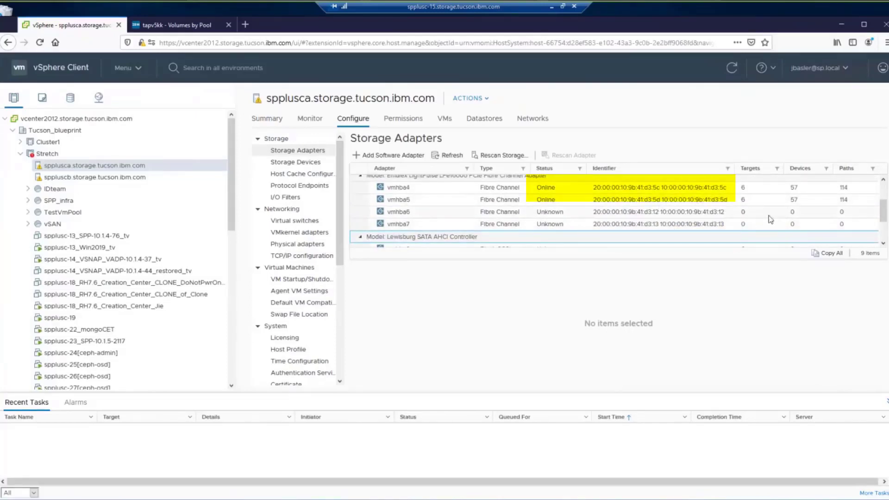
{"action": "left_click", "coordinate": [295, 162]}
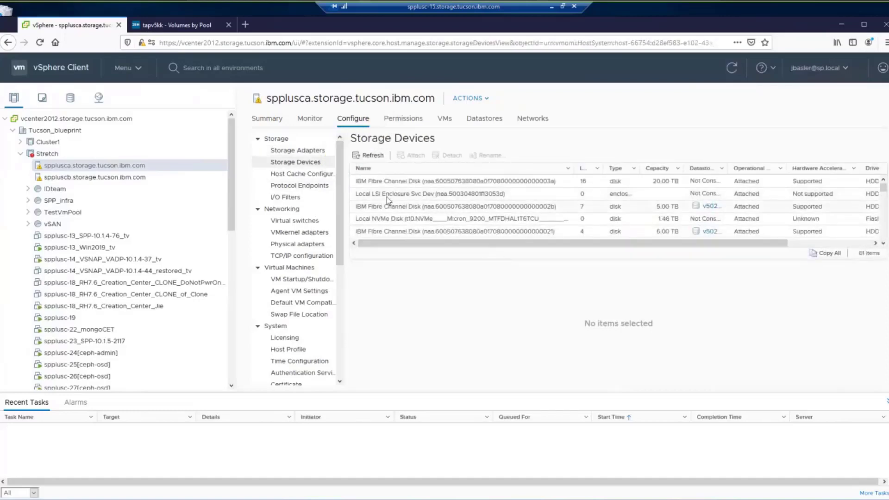
{"action": "left_click", "coordinate": [307, 151]}
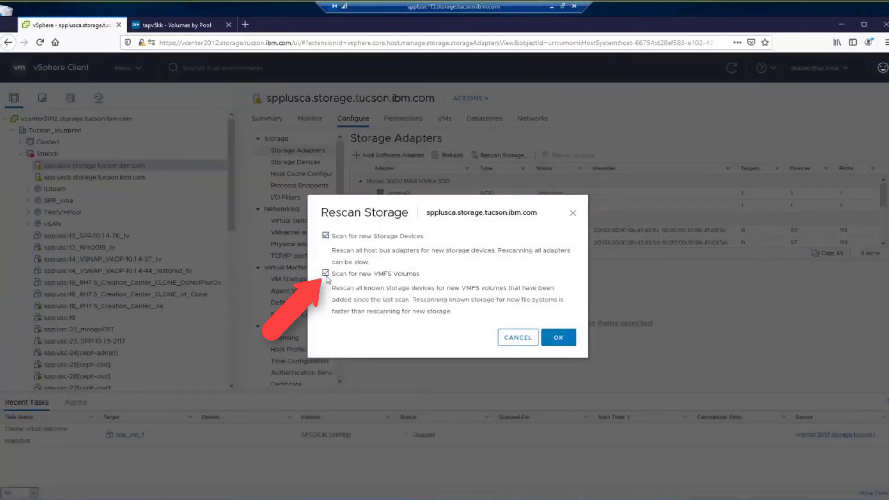
Step: Rescan all HBAs for new storage devices only, with the VMFS volume scan turned off
{"action": "left_click", "coordinate": [350, 276]}
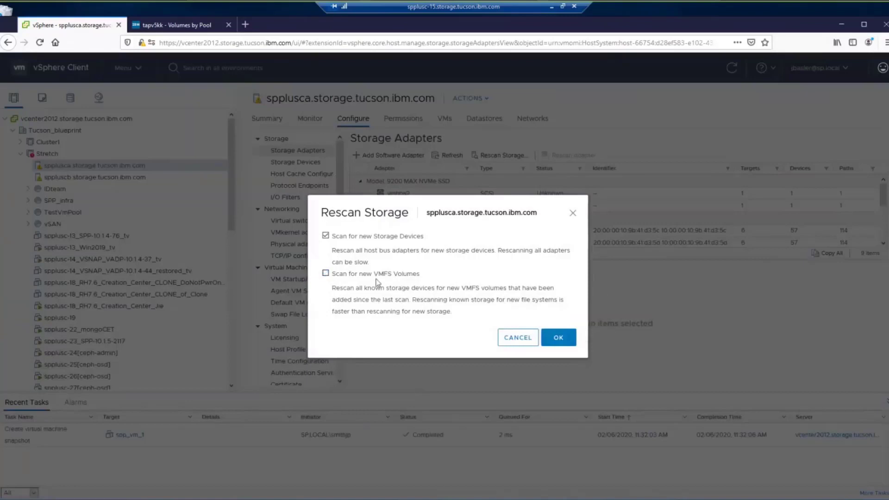
{"action": "left_click", "coordinate": [559, 338]}
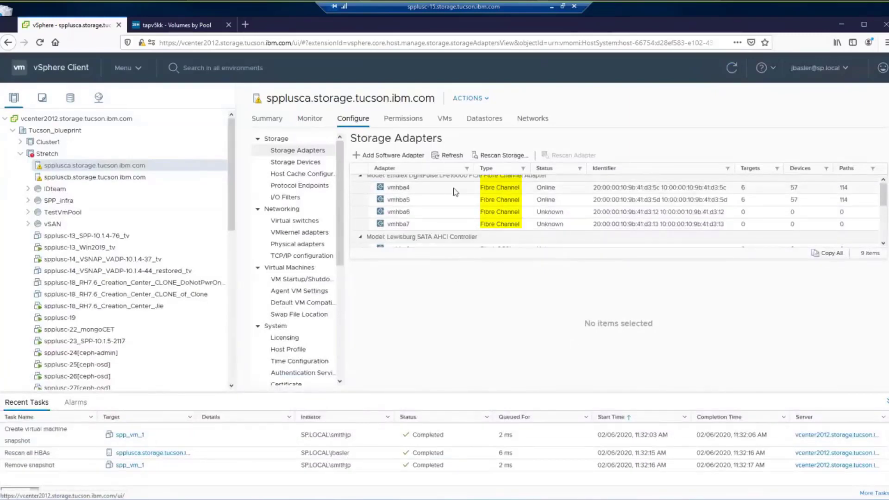
Step: List adapter vmhba4's devices sorted by capacity
{"action": "left_click", "coordinate": [455, 192]}
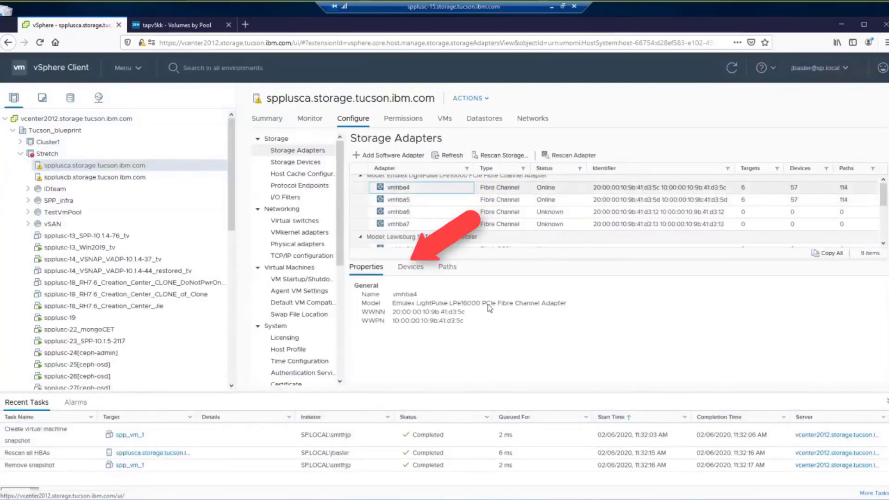
{"action": "left_click", "coordinate": [410, 268]}
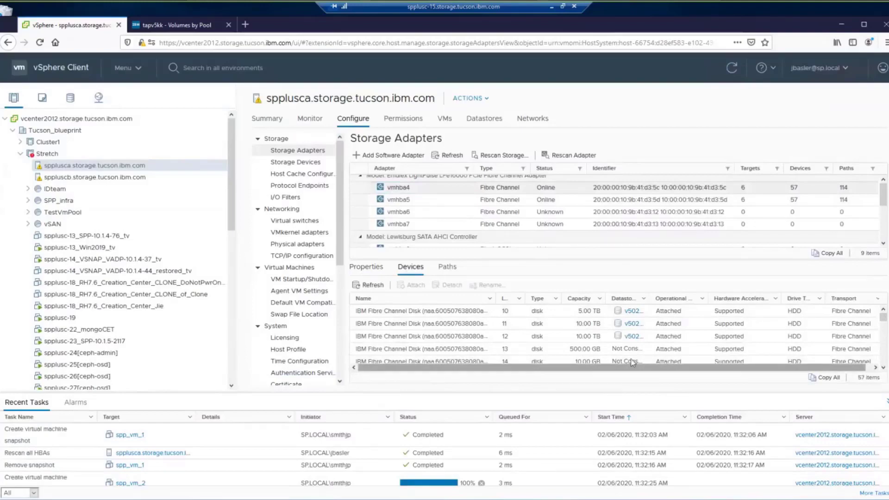
{"action": "scroll", "coordinate": [882, 352], "scroll_direction": "up", "scroll_amount": 5}
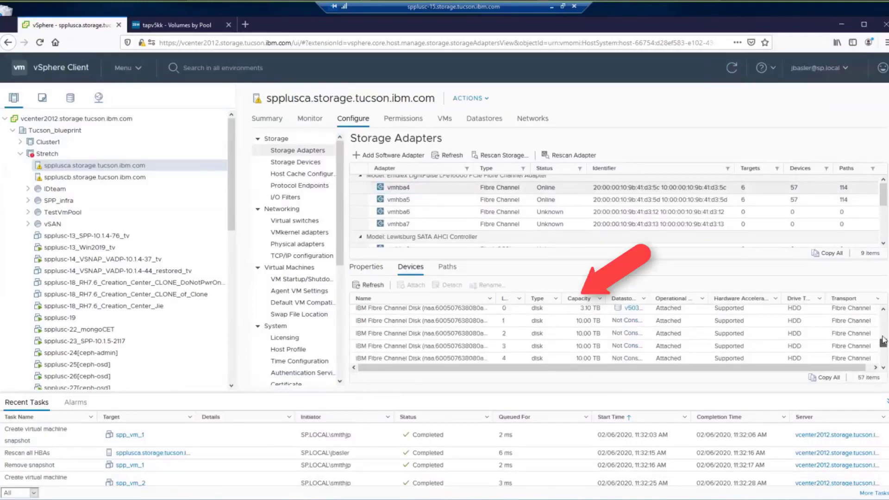
{"action": "scroll", "coordinate": [777, 335], "scroll_direction": "down", "scroll_amount": 10}
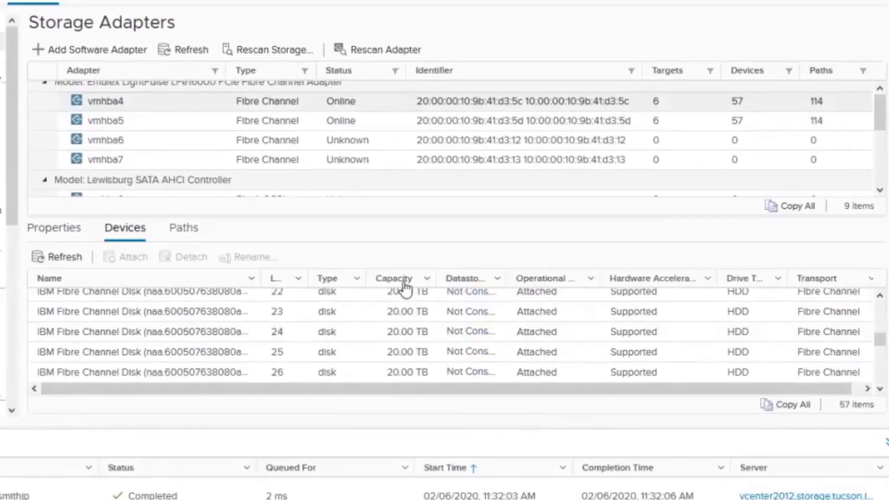
{"action": "left_click", "coordinate": [404, 283]}
Step: Widen the Datastore and Name columns and select the unconsumed 5.00 TB LUN 5 disk
{"action": "left_click_drag", "start_coordinate": [880, 338], "coordinate": [880, 312]}
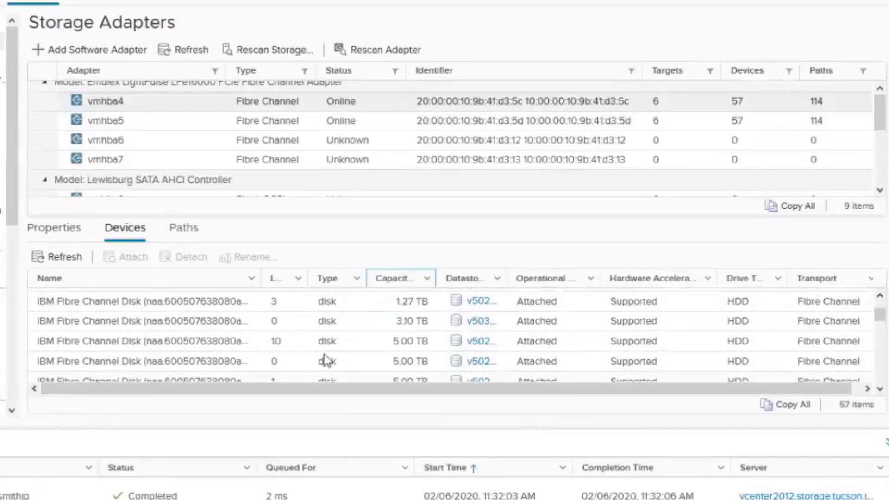
{"action": "left_click_drag", "start_coordinate": [506, 283], "coordinate": [574, 284]}
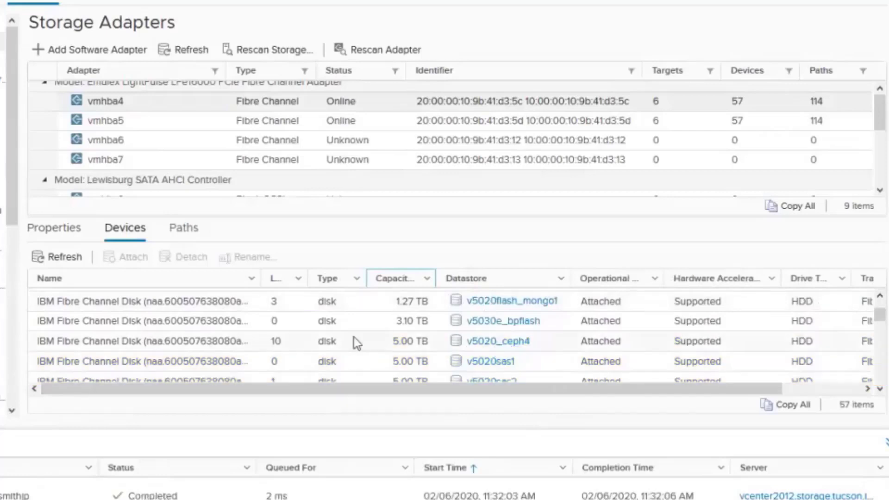
{"action": "scroll", "coordinate": [353, 338], "scroll_direction": "down", "scroll_amount": 3}
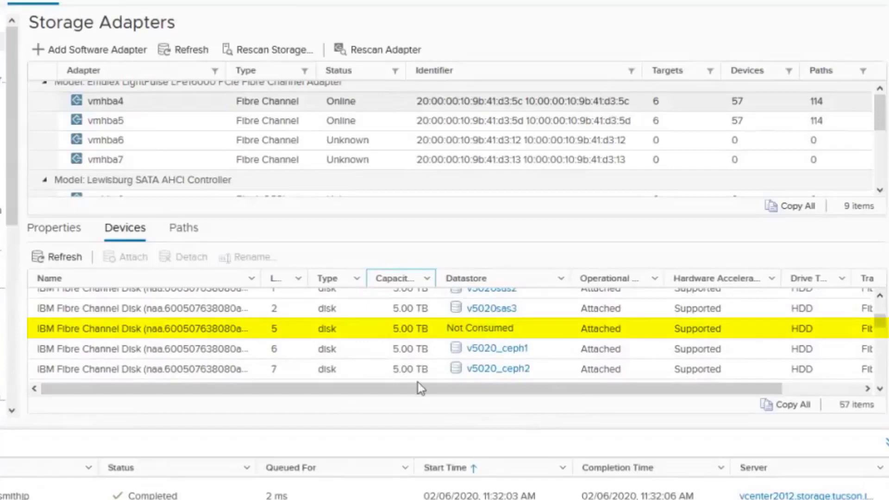
{"action": "left_click", "coordinate": [421, 333]}
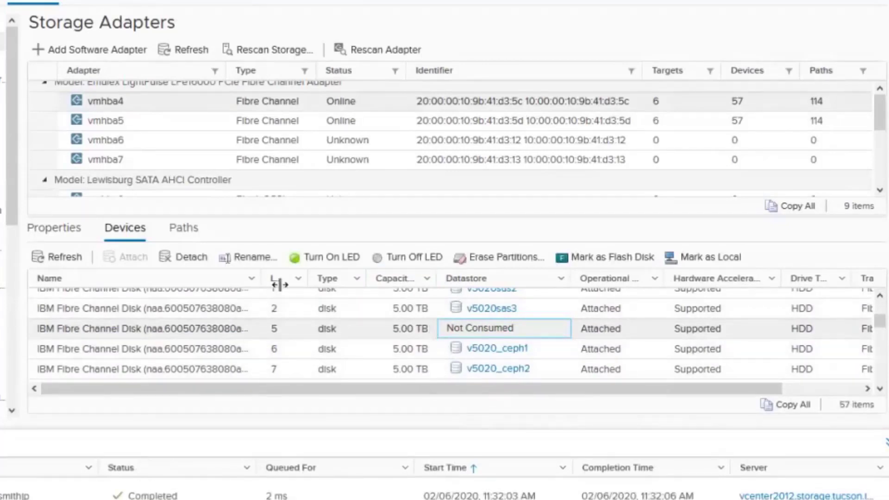
{"action": "left_click_drag", "start_coordinate": [263, 284], "coordinate": [393, 284]}
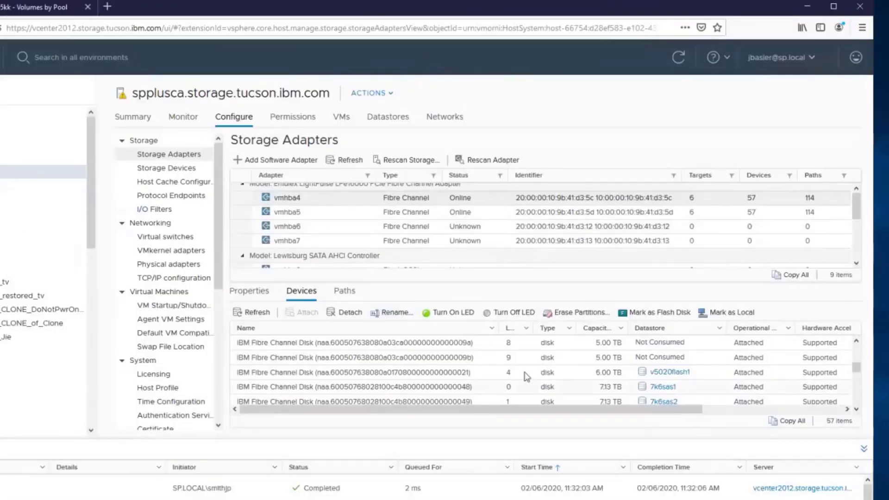
Step: Browse vmhba4's not-consumed disks, selecting the 5 TB LUN 7 disk and finding the 500 GB LUN 6
{"action": "left_click", "coordinate": [487, 355]}
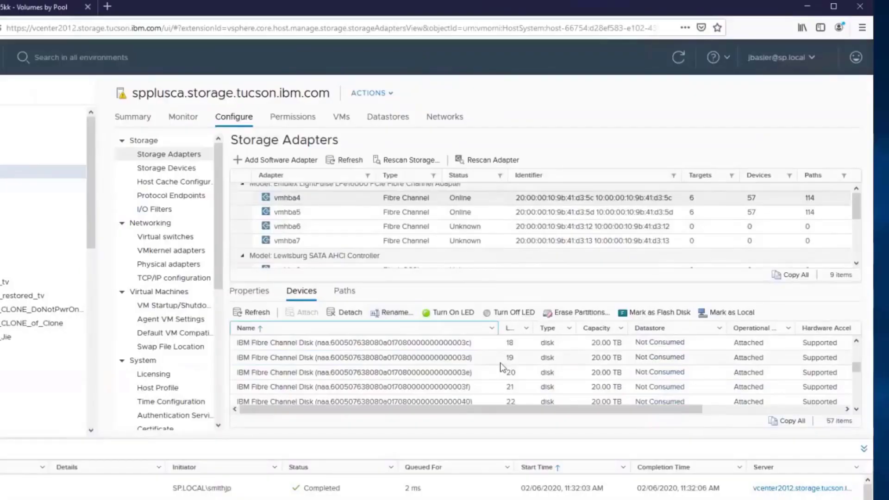
{"action": "scroll", "coordinate": [500, 363], "scroll_direction": "down", "scroll_amount": 5}
{"action": "scroll", "coordinate": [500, 370], "scroll_direction": "down", "scroll_amount": 1}
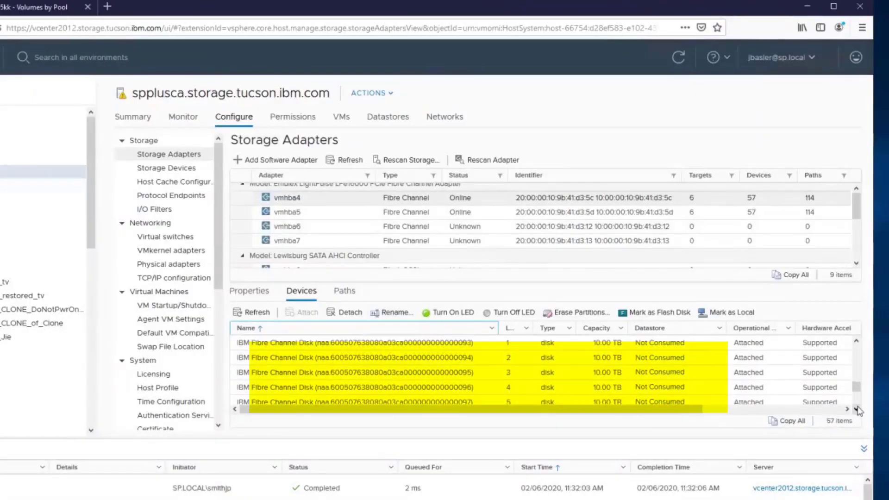
{"action": "left_click", "coordinate": [857, 408]}
{"action": "left_click", "coordinate": [857, 409]}
{"action": "left_click", "coordinate": [857, 409]}
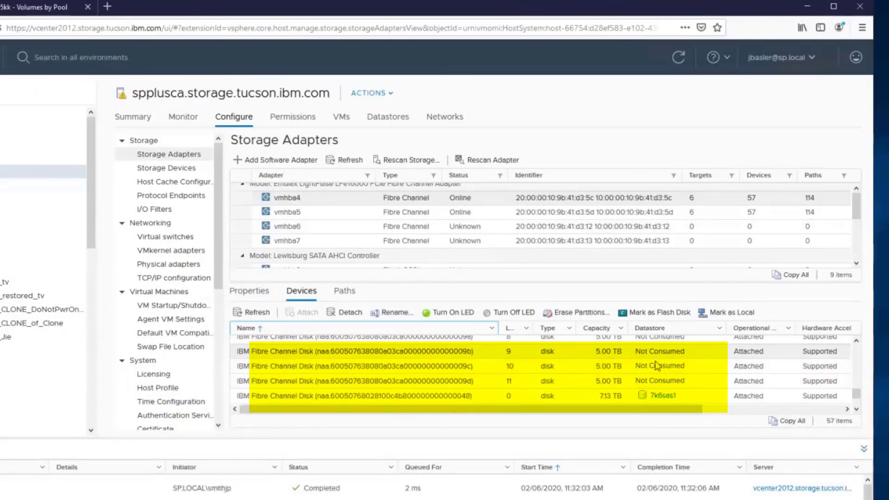
{"action": "scroll", "coordinate": [655, 364], "scroll_direction": "up", "scroll_amount": 1}
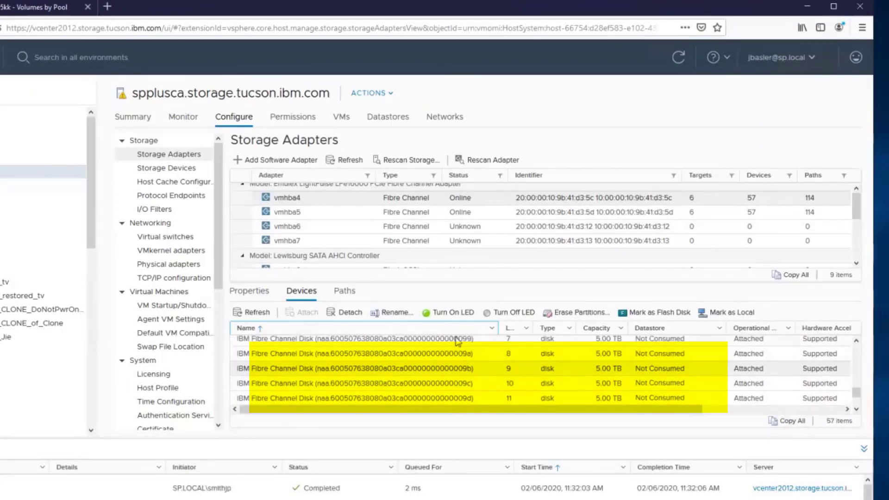
{"action": "scroll", "coordinate": [452, 345], "scroll_direction": "up", "scroll_amount": 2}
{"action": "left_click", "coordinate": [459, 371]}
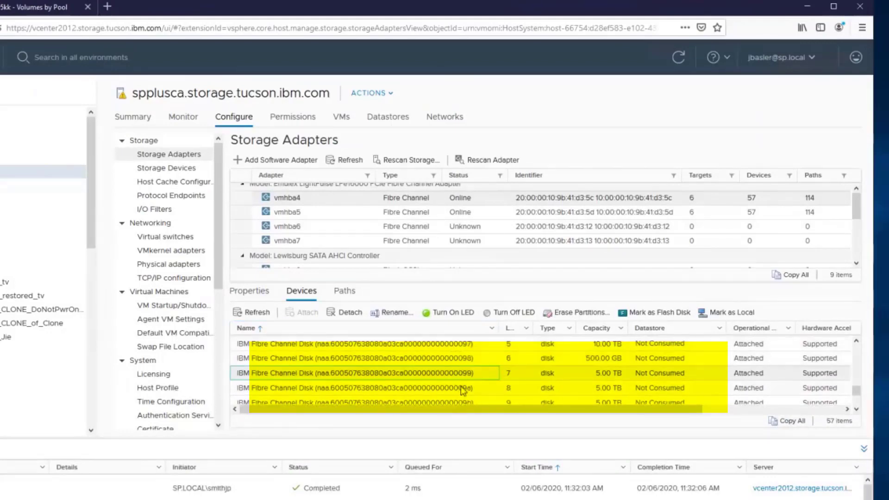
{"action": "scroll", "coordinate": [456, 393], "scroll_direction": "down", "scroll_amount": 1}
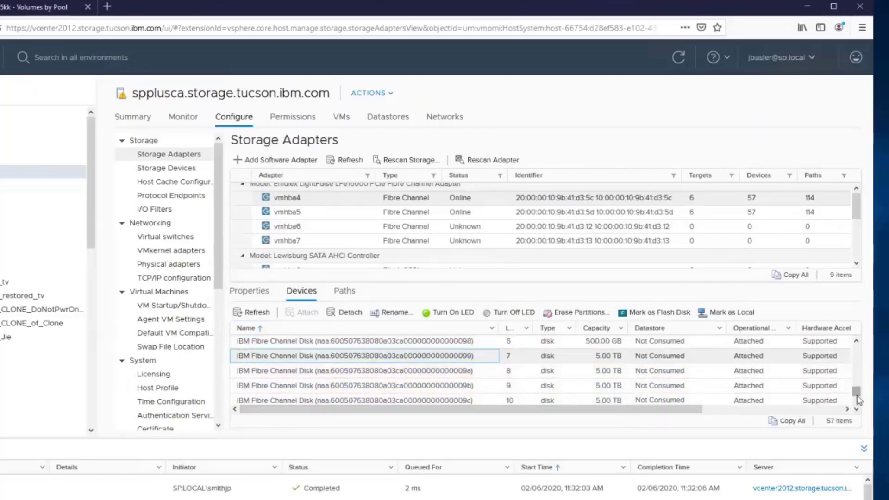
{"action": "scroll", "coordinate": [829, 398], "scroll_direction": "up", "scroll_amount": 2}
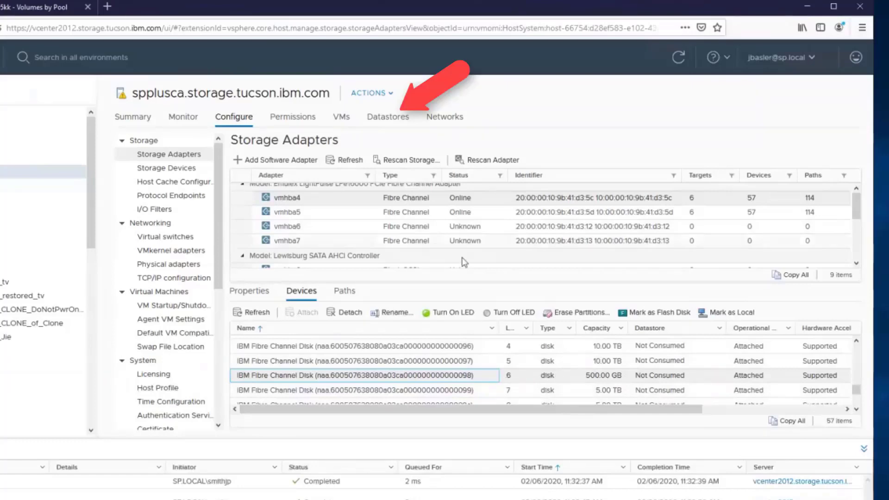
Step: From spplusca's Datastores list, start the New Datastore wizard with VMFS as the type
{"action": "left_click", "coordinate": [391, 117]}
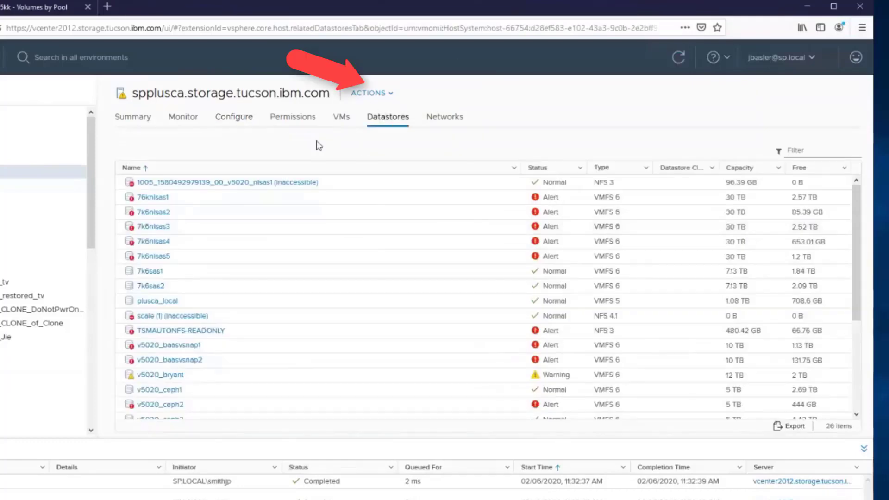
{"action": "left_click", "coordinate": [378, 96]}
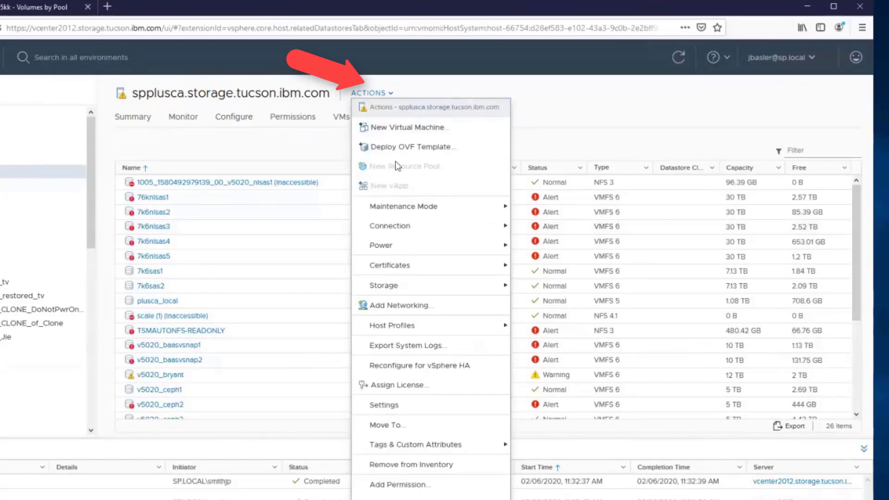
{"action": "mouse_move", "coordinate": [435, 285]}
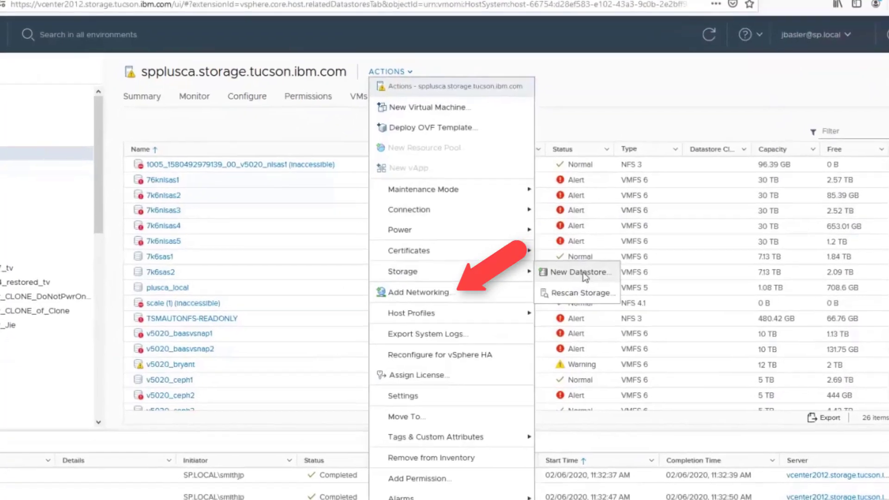
{"action": "left_click", "coordinate": [581, 273]}
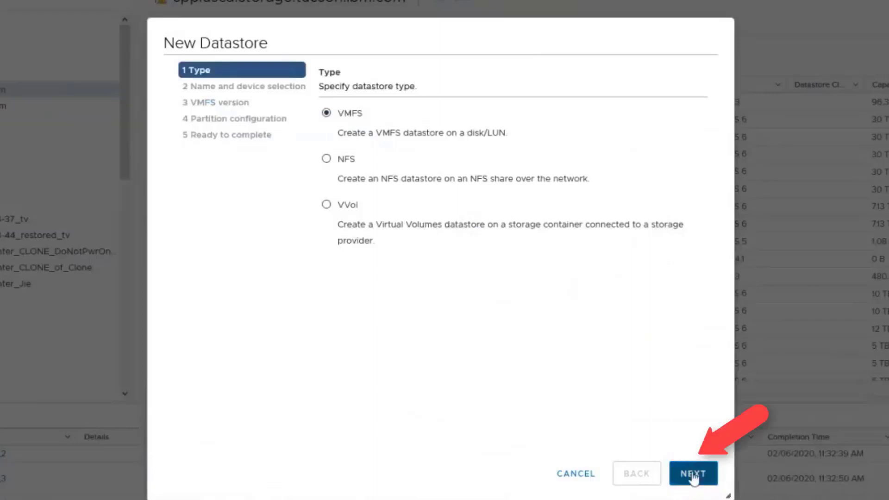
Step: Continue with VMFS and name the new datastore 'v5030e_spp_flash2'
{"action": "left_click", "coordinate": [691, 471]}
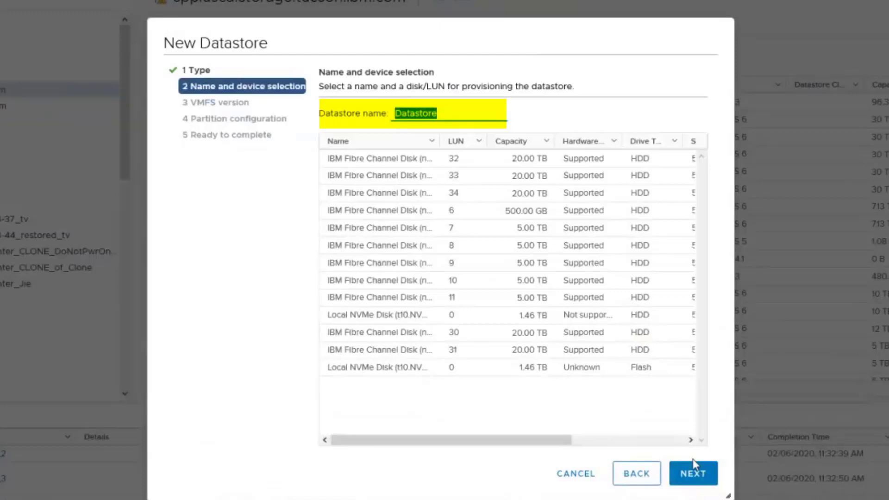
{"action": "type", "text": "spp_flash2"}
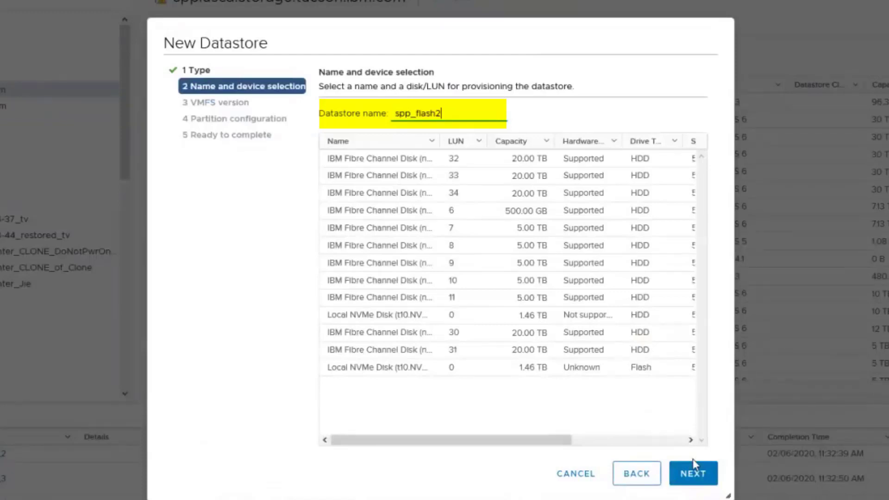
{"action": "key", "text": "Home"}
{"action": "type", "text": "v5030e_"}
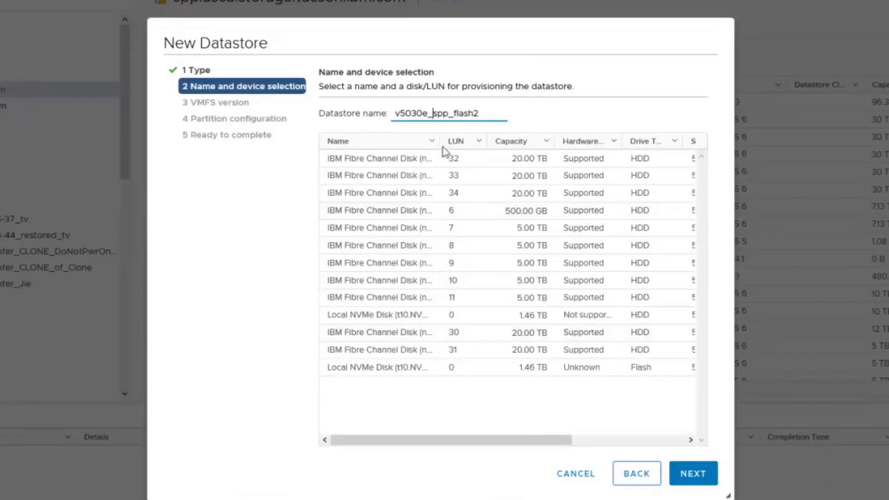
Step: Select the 500 GB LUN 6 disk, then list db_grp0's volumes in the Storwize GUI to cross-check
{"action": "left_click_drag", "start_coordinate": [435, 146], "coordinate": [644, 139]}
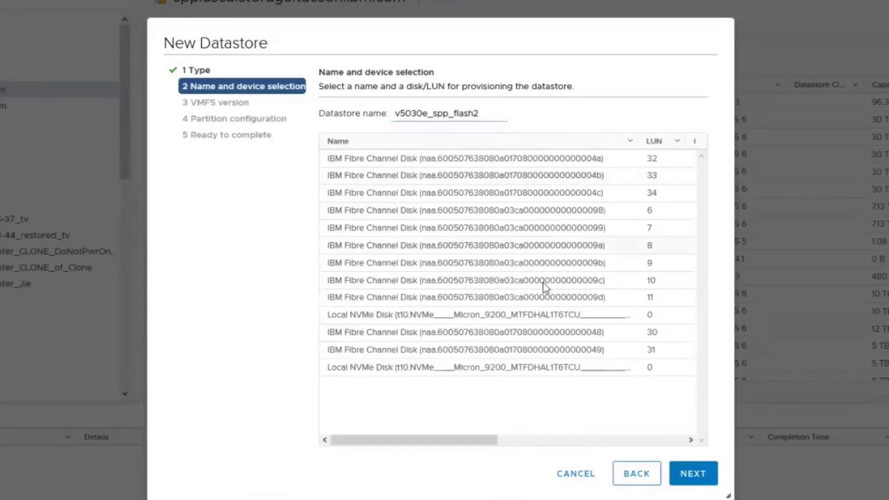
{"action": "left_click_drag", "start_coordinate": [407, 440], "coordinate": [573, 446]}
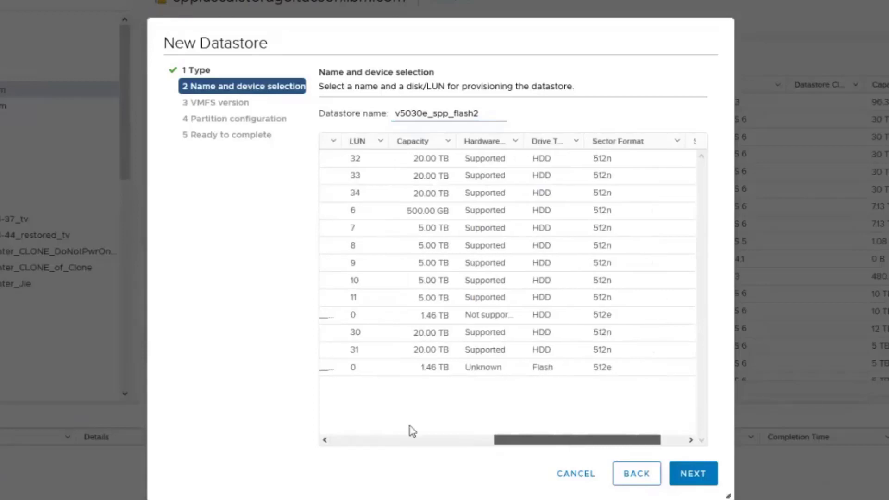
{"action": "left_click", "coordinate": [405, 439]}
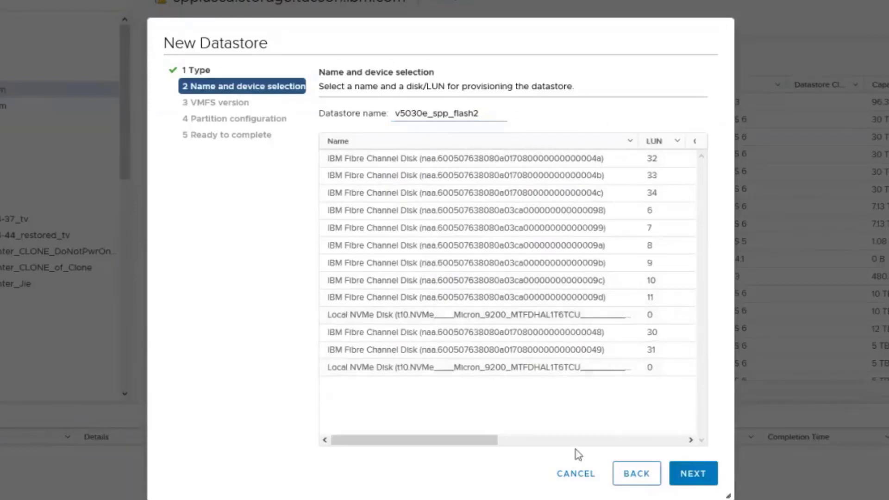
{"action": "left_click_drag", "start_coordinate": [440, 441], "coordinate": [579, 445]}
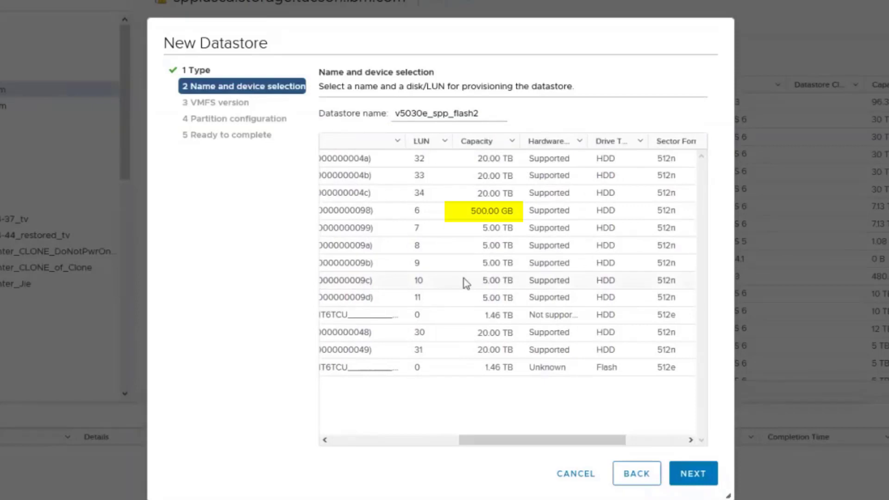
{"action": "left_click", "coordinate": [456, 215]}
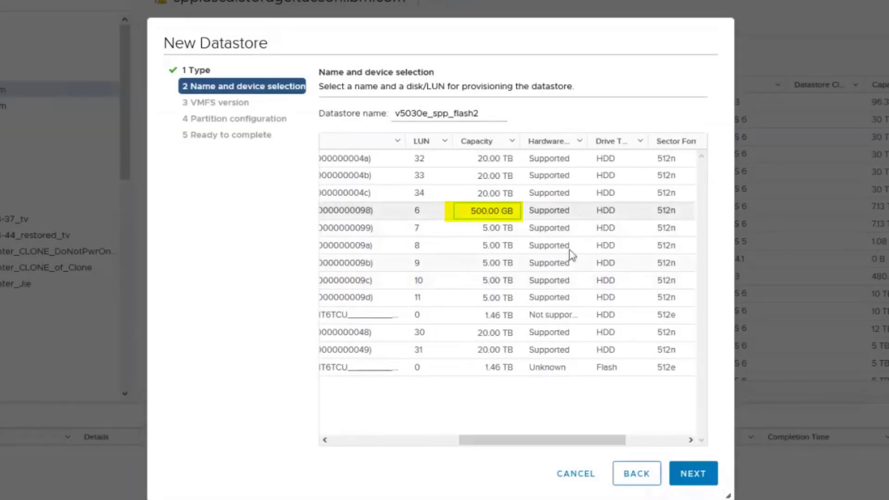
{"action": "left_click_drag", "start_coordinate": [510, 440], "coordinate": [383, 435]}
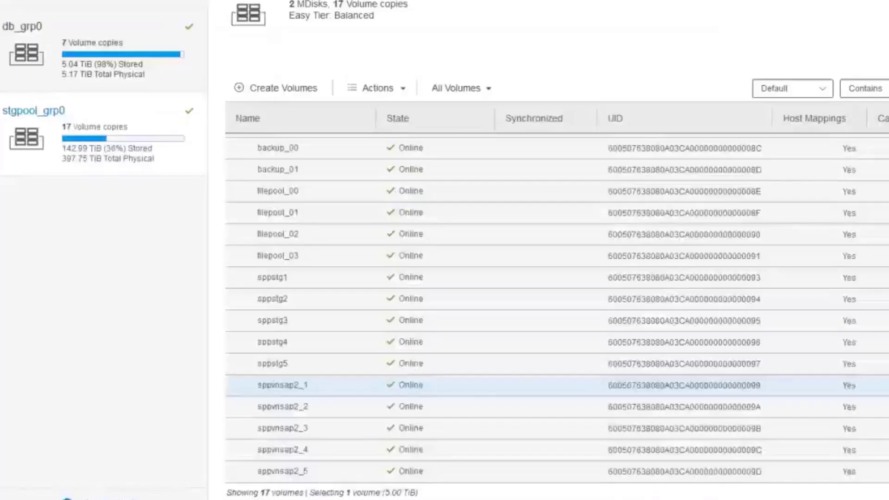
{"action": "left_click", "coordinate": [111, 77]}
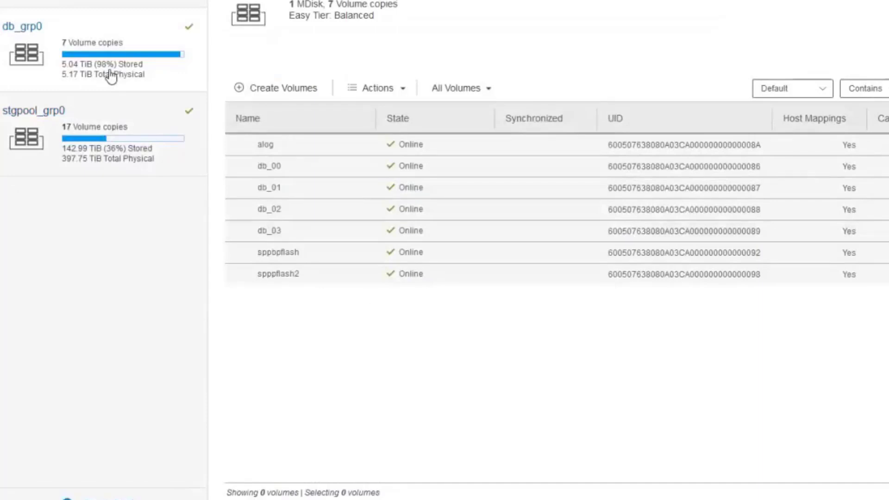
Step: Select the sppflash2 volume to confirm its 500 GiB size and UID ending in 098
{"action": "left_click", "coordinate": [524, 273]}
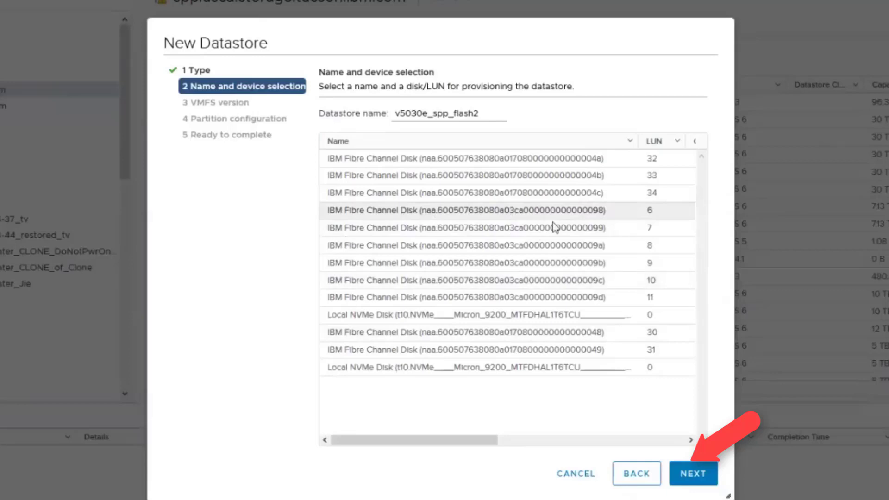
Step: Keep VMFS 6 and set the datastore size to the full 500 GB before the summary
{"action": "left_click", "coordinate": [694, 473]}
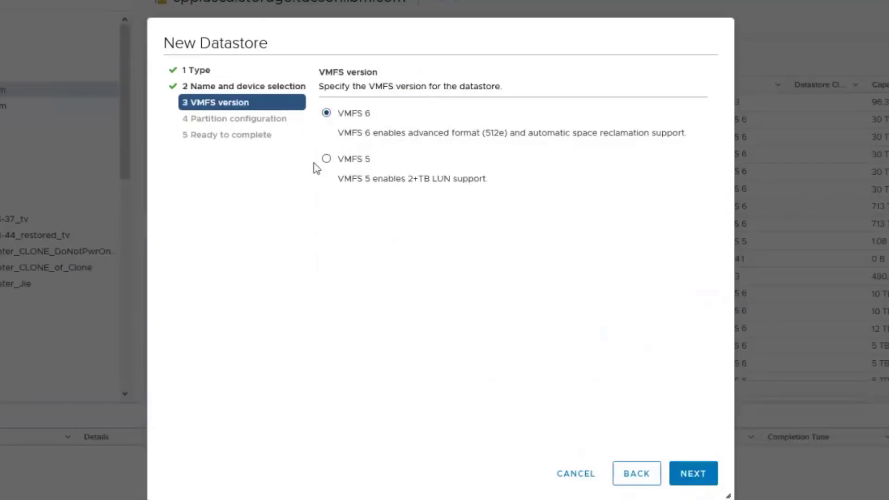
{"action": "left_click", "coordinate": [690, 479]}
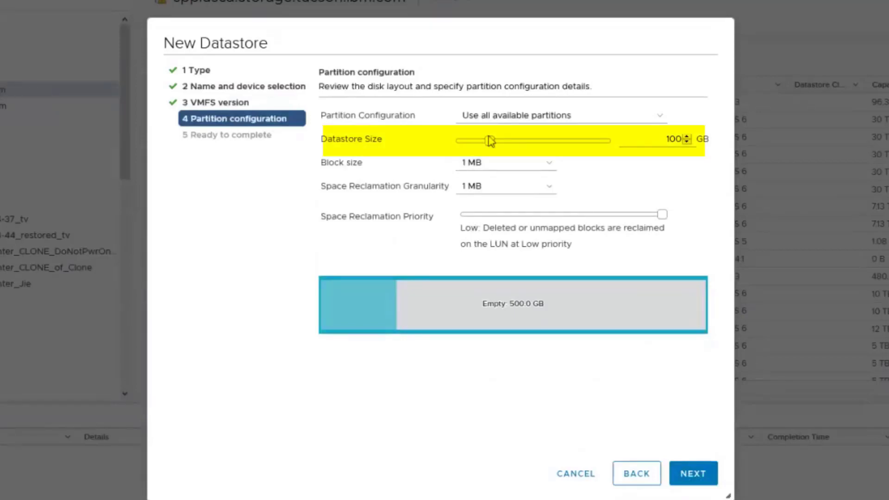
{"action": "left_click_drag", "start_coordinate": [490, 141], "coordinate": [704, 231]}
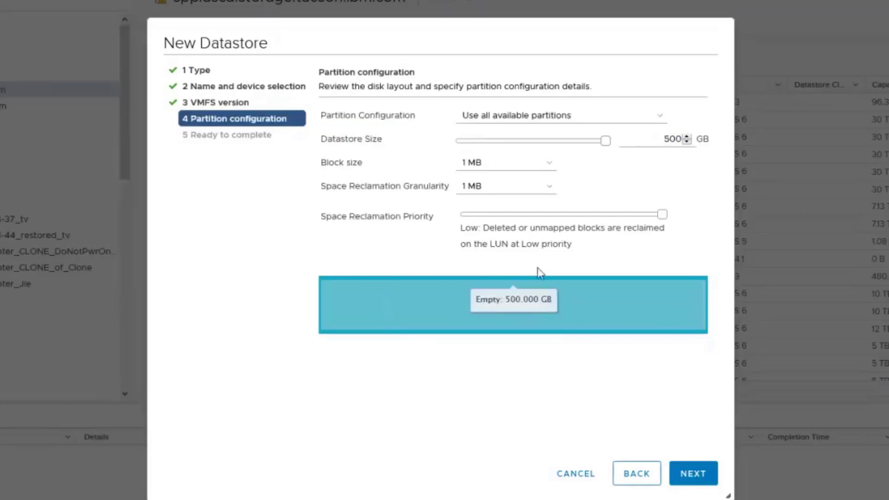
{"action": "left_click", "coordinate": [699, 477]}
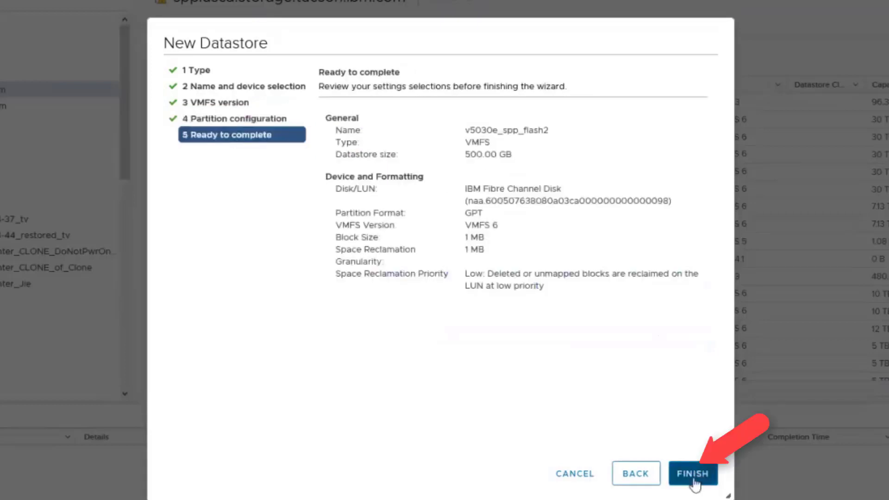
Step: Create the datastore, locate v5030e_spp_flash2 (499.75 GB) in the host's list, then view Stretch
{"action": "left_click", "coordinate": [694, 476]}
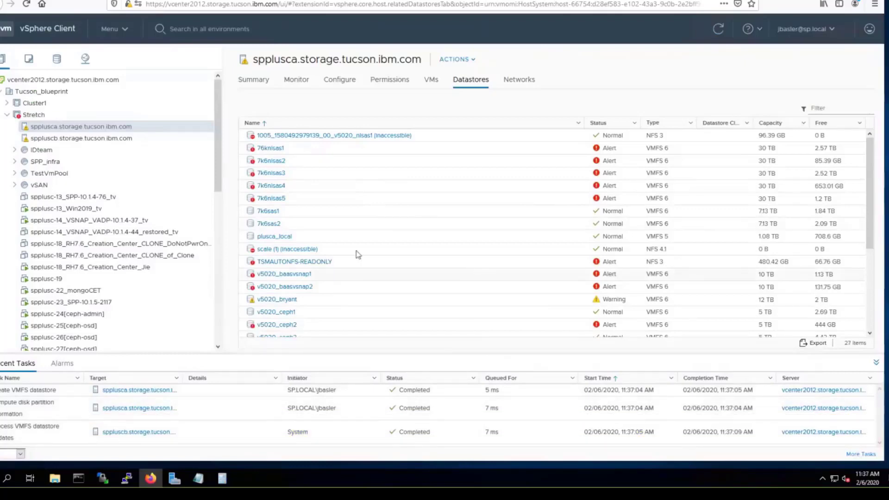
{"action": "scroll", "coordinate": [407, 246], "scroll_direction": "down", "scroll_amount": 5}
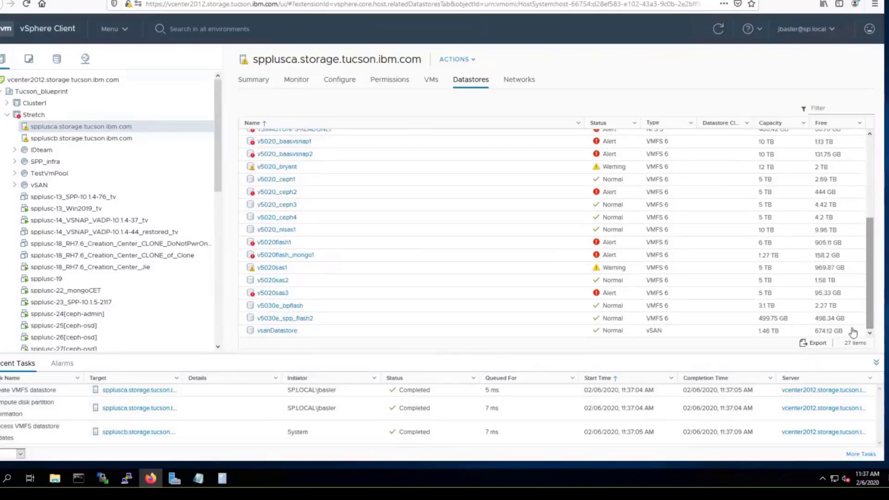
{"action": "left_click", "coordinate": [334, 327]}
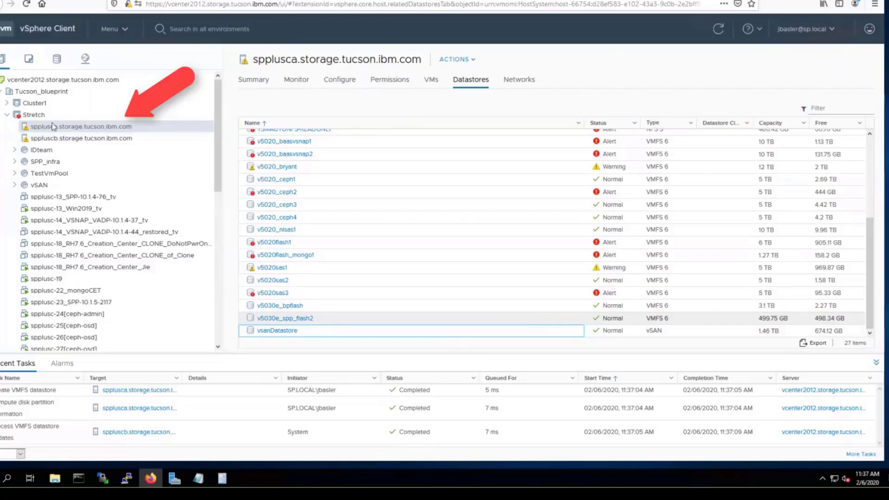
{"action": "left_click", "coordinate": [34, 116]}
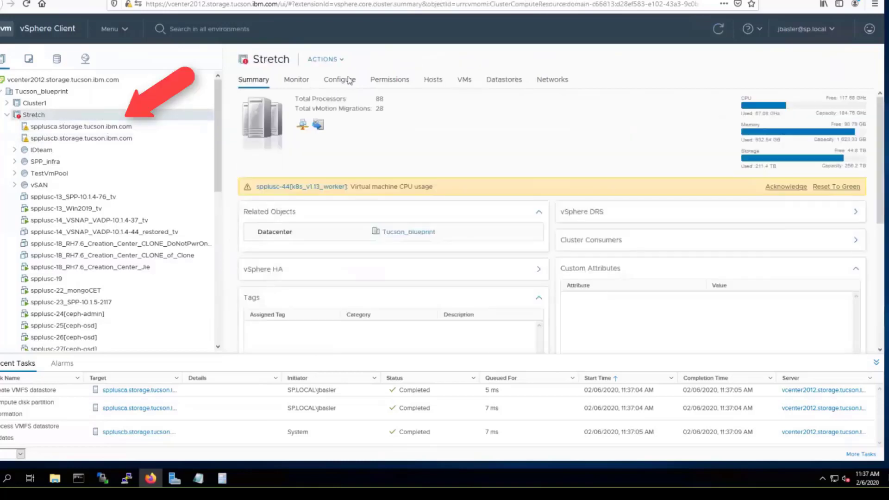
Step: List the Stretch cluster's datastores down to v5030e_spp_flash2 (499.75 GB, 498.34 GB free)
{"action": "left_click", "coordinate": [504, 80]}
{"action": "scroll", "coordinate": [448, 250], "scroll_direction": "down", "scroll_amount": 2}
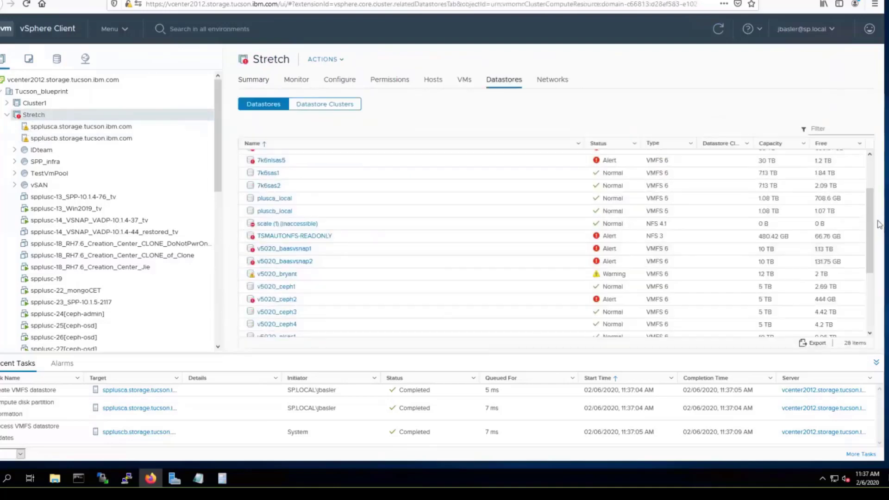
{"action": "scroll", "coordinate": [869, 282], "scroll_direction": "down", "scroll_amount": 2}
{"action": "scroll", "coordinate": [870, 286], "scroll_direction": "down", "scroll_amount": 3}
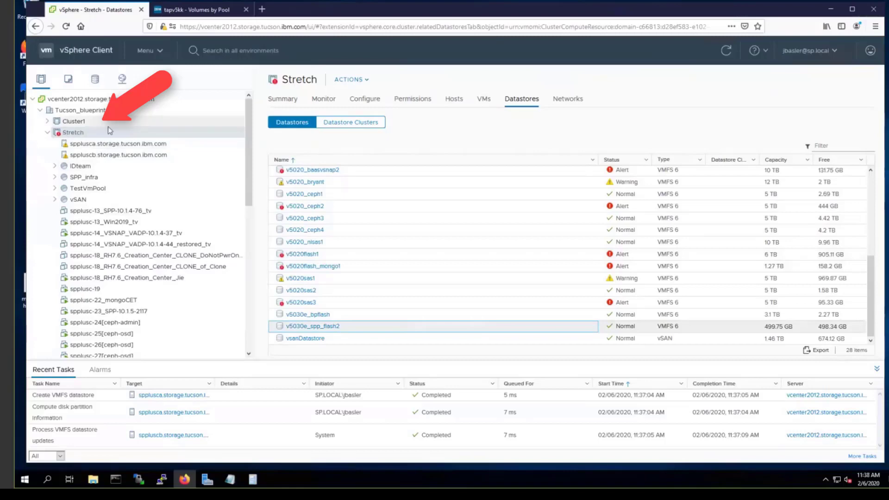
Step: Start the Deploy OVF Template wizard on the SPP_infra resource pool
{"action": "right_click", "coordinate": [96, 133]}
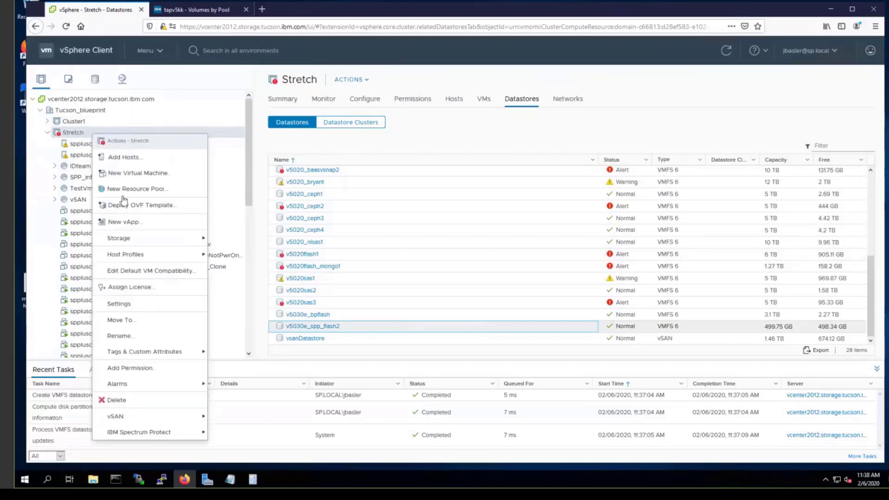
{"action": "left_click", "coordinate": [47, 245]}
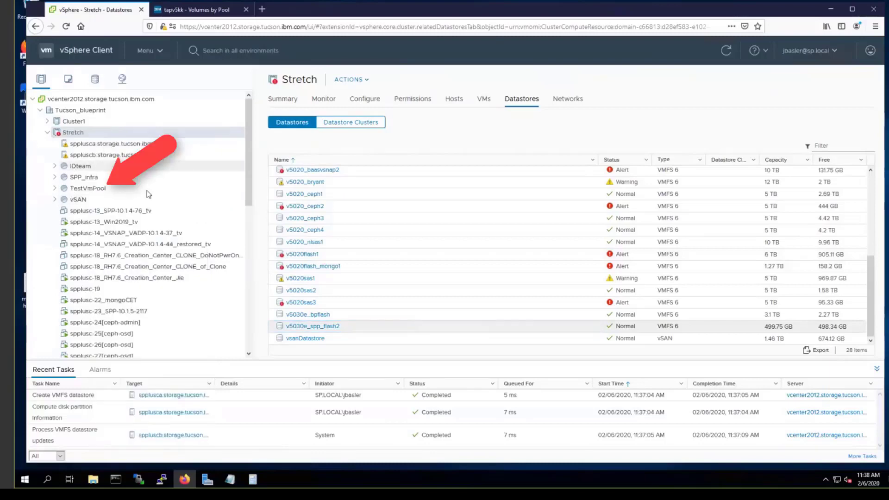
{"action": "right_click", "coordinate": [91, 179]}
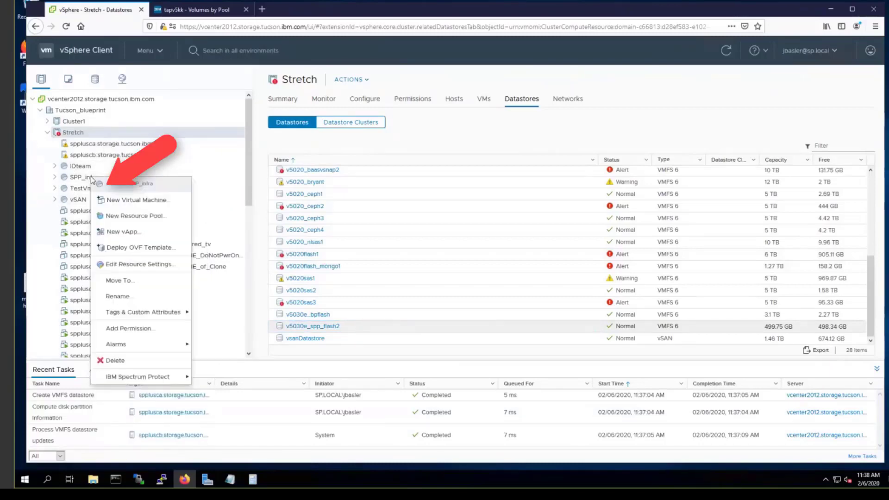
{"action": "left_click", "coordinate": [90, 178]}
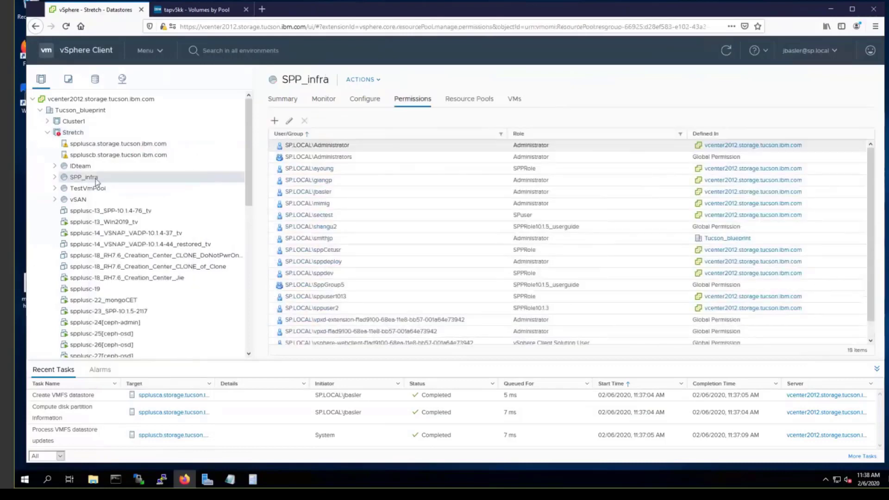
{"action": "right_click", "coordinate": [106, 181]}
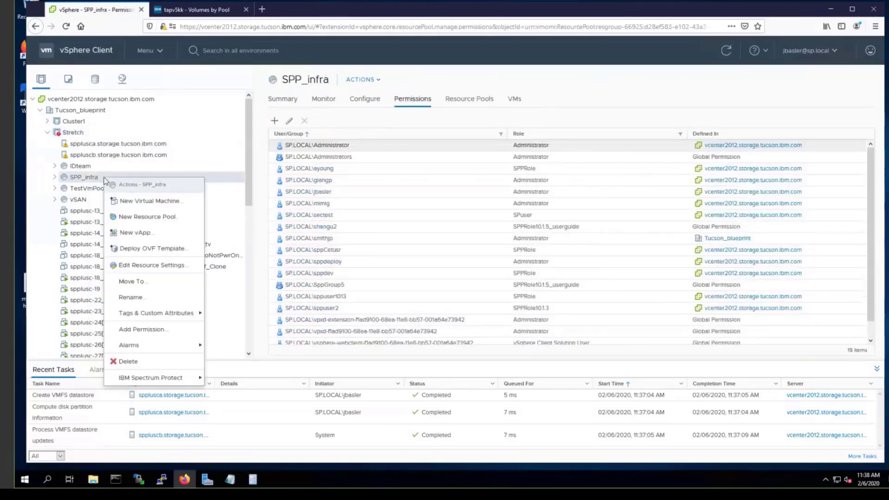
{"action": "left_click", "coordinate": [151, 250]}
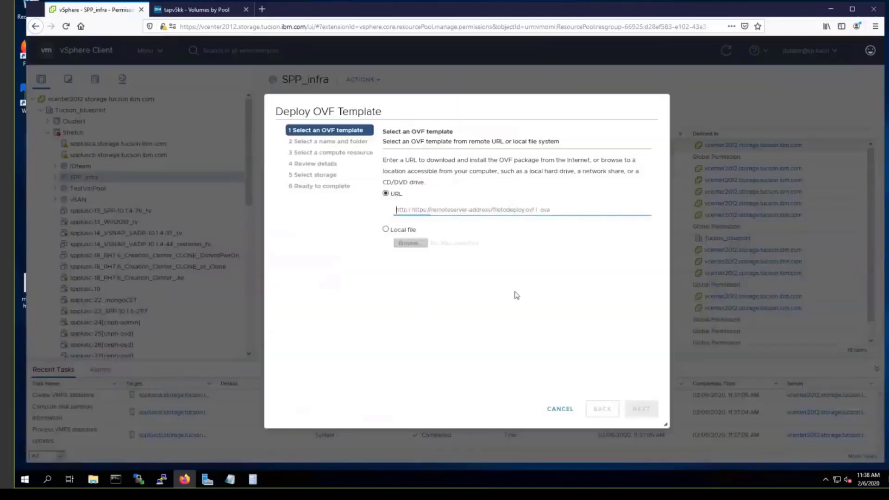
Step: Use local file SPP-10.1.5-2131.ova as the OVF template source
{"action": "left_click", "coordinate": [386, 229]}
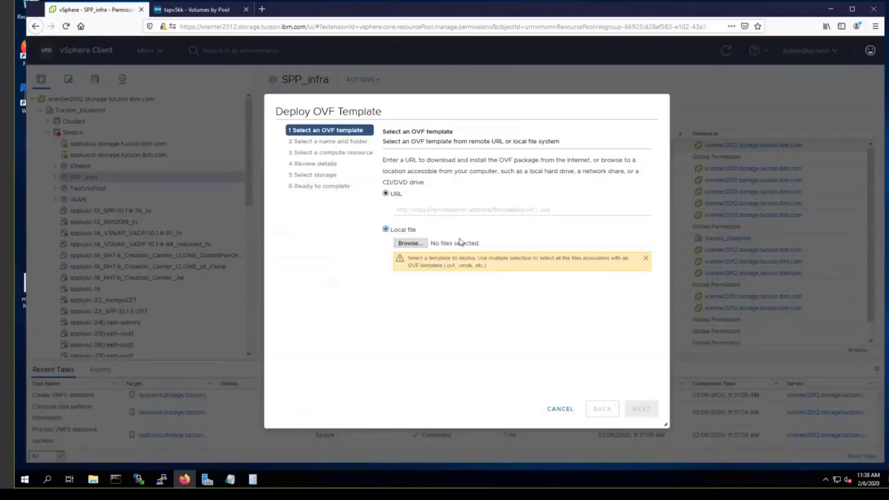
{"action": "left_click", "coordinate": [410, 243]}
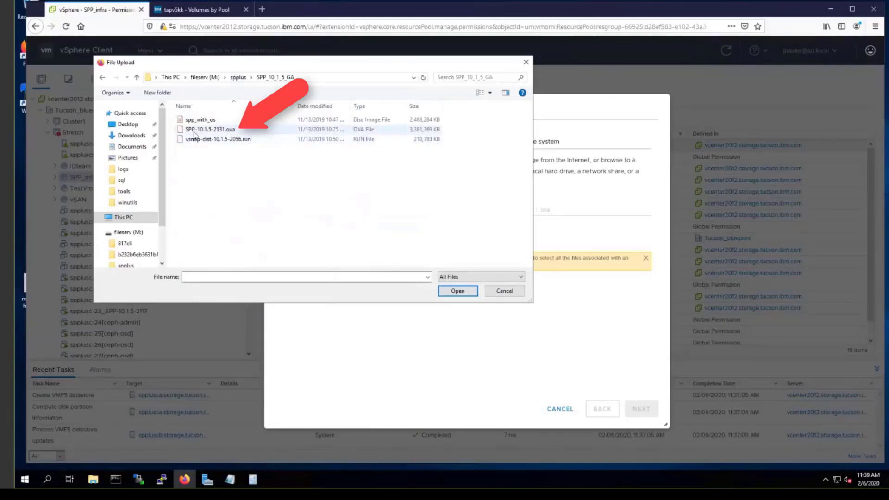
{"action": "left_click", "coordinate": [206, 130]}
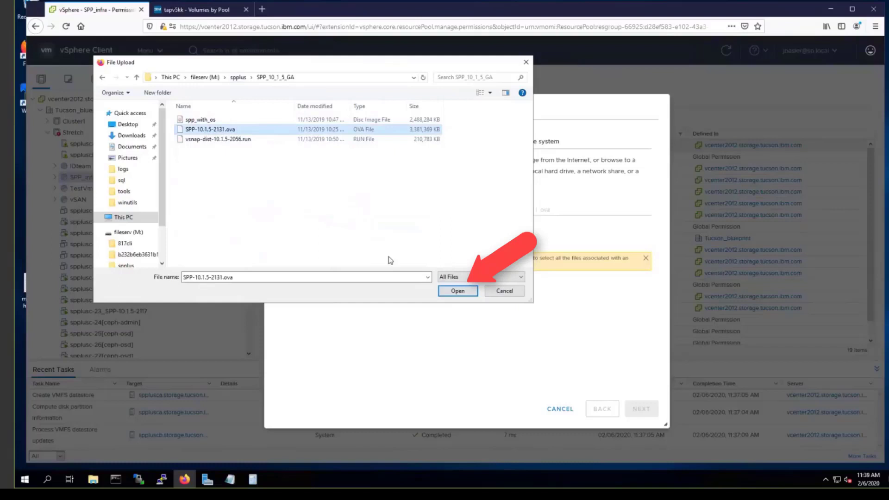
{"action": "left_click", "coordinate": [457, 291]}
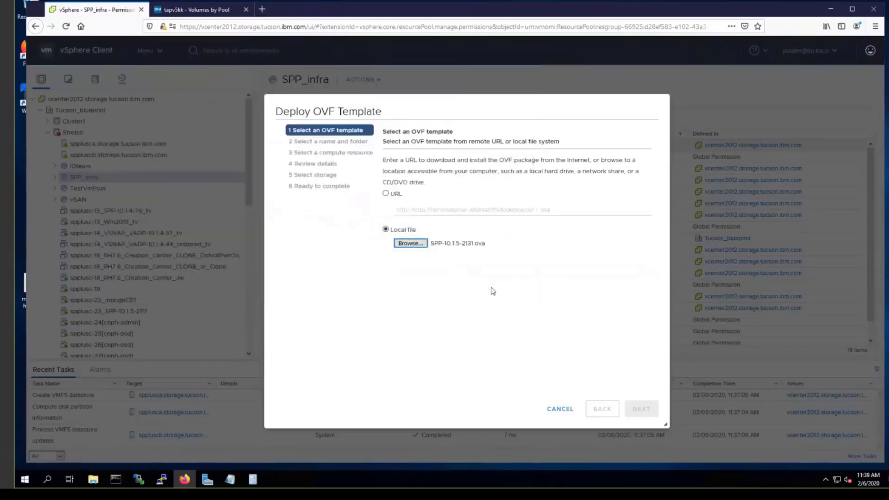
{"action": "left_click", "coordinate": [641, 408]}
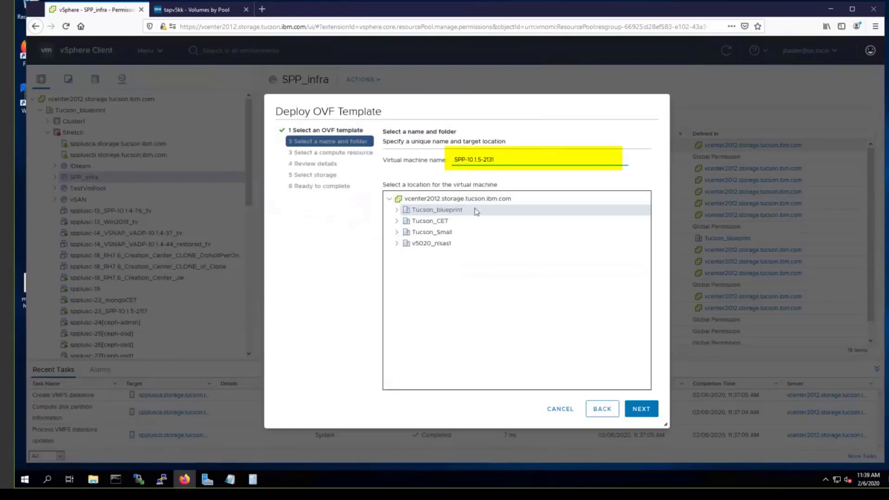
Step: Name the VM spplusc-48_SPP-10.1.5-2131, keeping it in the Tucson_blueprint folder
{"action": "key", "text": "Home"}
{"action": "type", "text": "spplusc"}
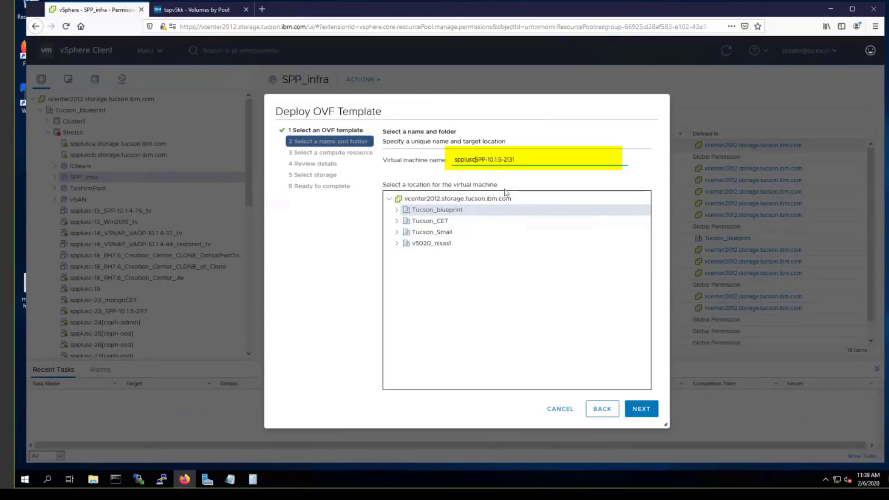
{"action": "type", "text": "-48_"}
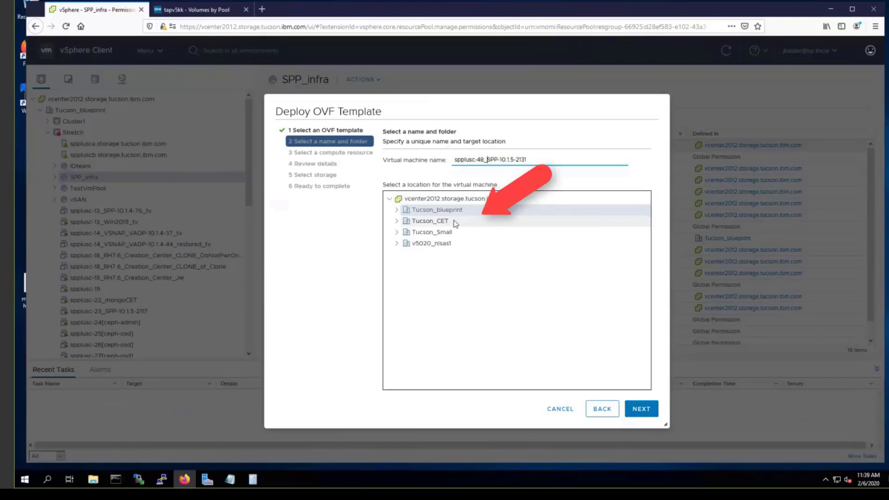
{"action": "left_click", "coordinate": [472, 212]}
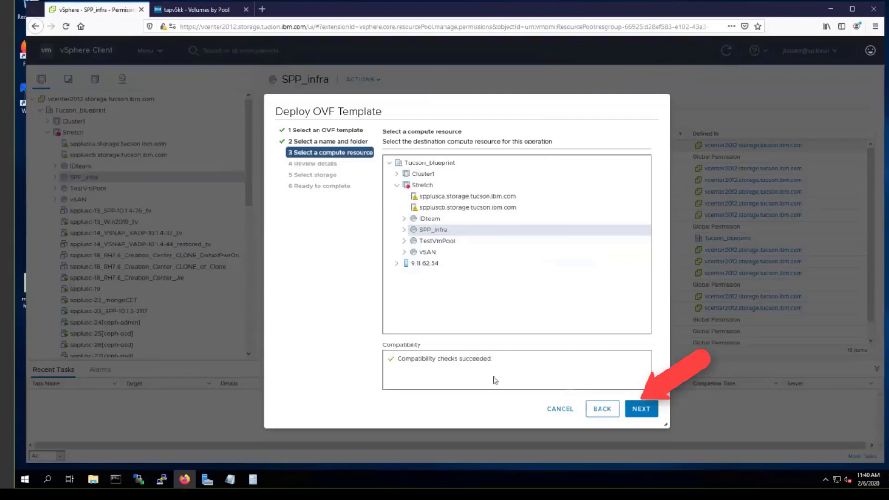
Step: Confirm SPP_infra, pass the template review, and accept all license agreements
{"action": "left_click", "coordinate": [641, 409]}
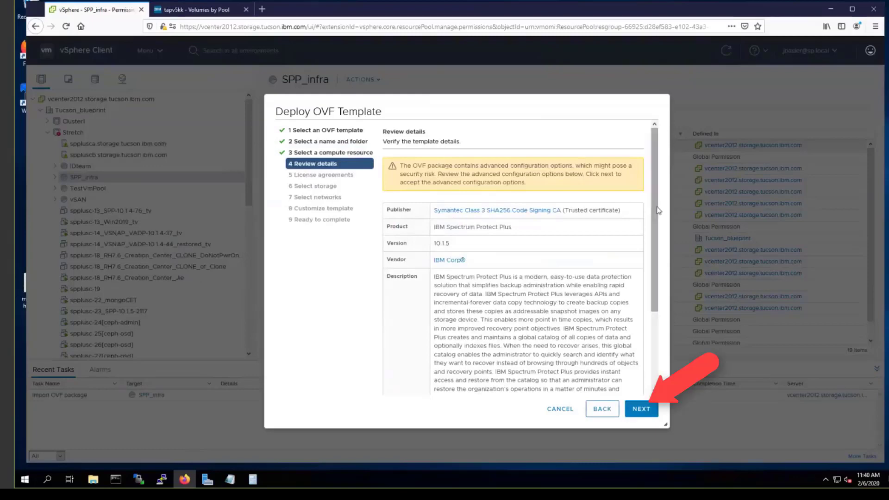
{"action": "scroll", "coordinate": [658, 211], "scroll_direction": "down", "scroll_amount": 3}
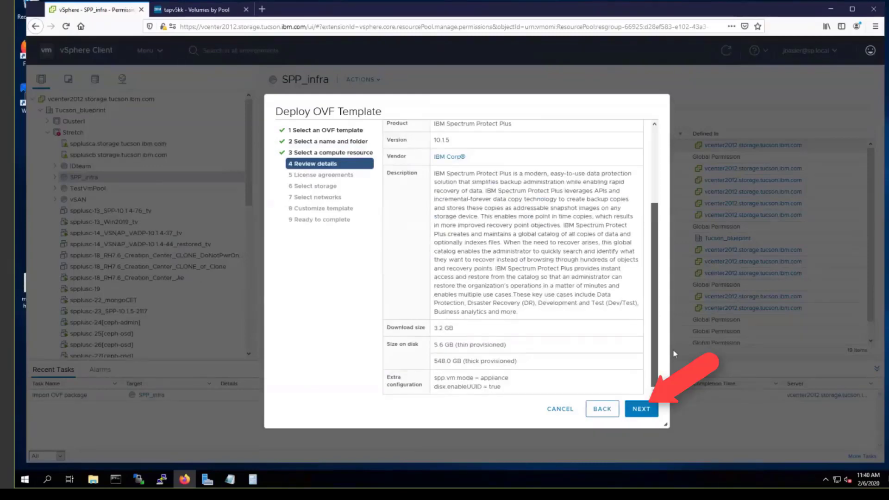
{"action": "left_click", "coordinate": [641, 408]}
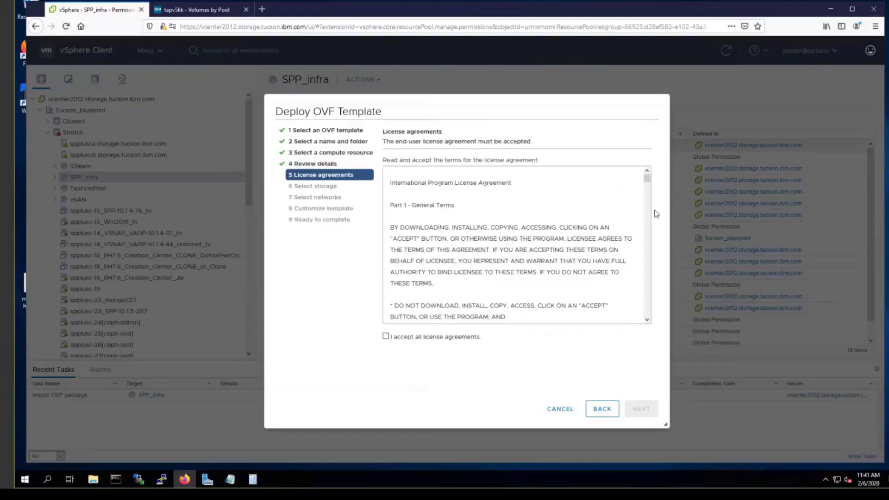
{"action": "left_click_drag", "start_coordinate": [646, 179], "coordinate": [657, 317]}
{"action": "left_click", "coordinate": [386, 336]}
{"action": "left_click", "coordinate": [641, 409]}
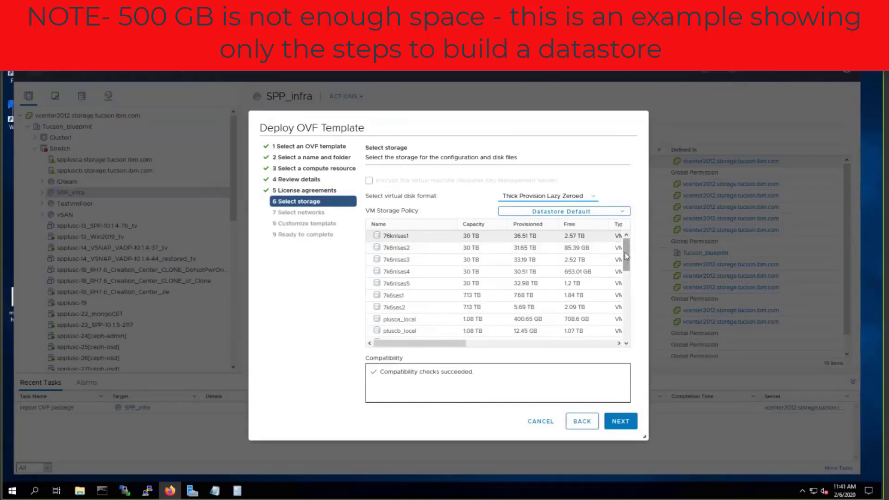
Step: Store the VM's disks on datastore v5030e_spp_flash2
{"action": "scroll", "coordinate": [617, 299], "scroll_direction": "down", "scroll_amount": 5}
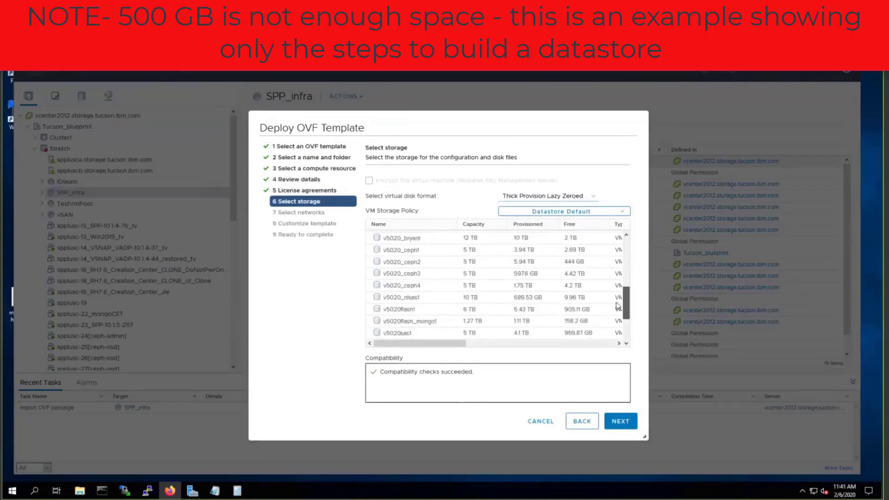
{"action": "scroll", "coordinate": [617, 321], "scroll_direction": "down", "scroll_amount": 2}
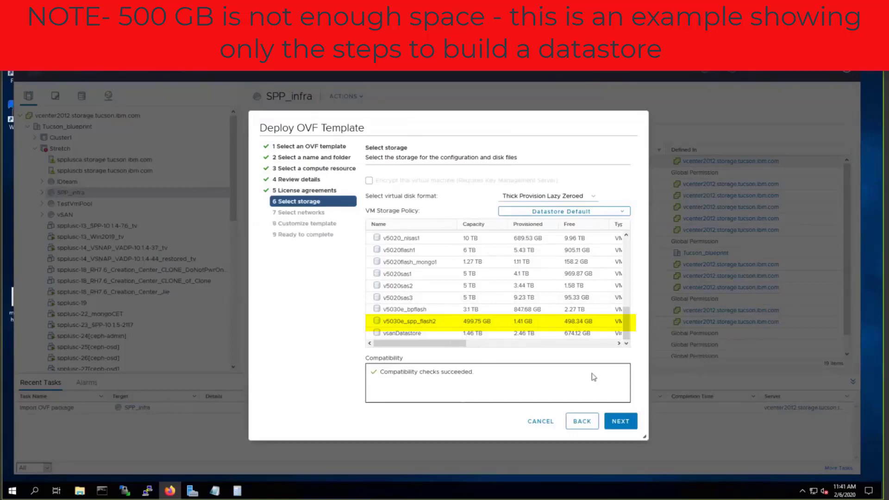
{"action": "left_click", "coordinate": [445, 322]}
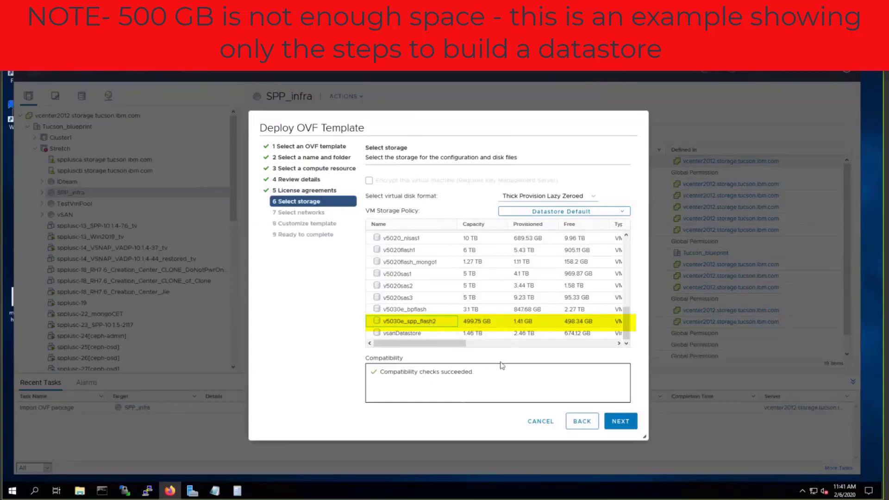
{"action": "left_click", "coordinate": [621, 421]}
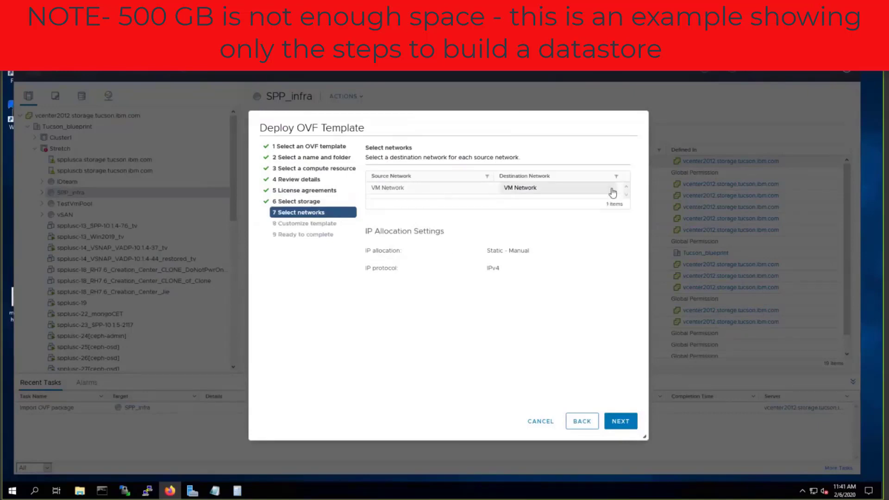
Step: Map the source VM Network to destination network DPortGroup
{"action": "left_click", "coordinate": [610, 189]}
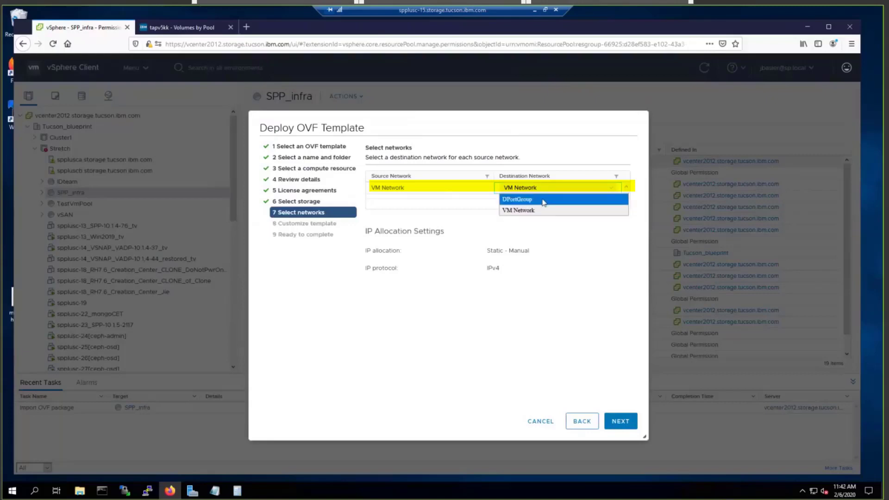
{"action": "left_click", "coordinate": [556, 200]}
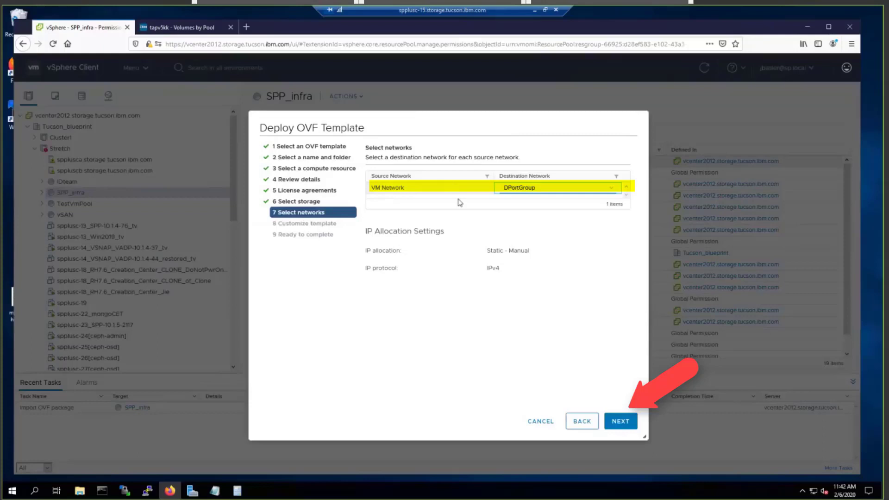
{"action": "left_click", "coordinate": [620, 420]}
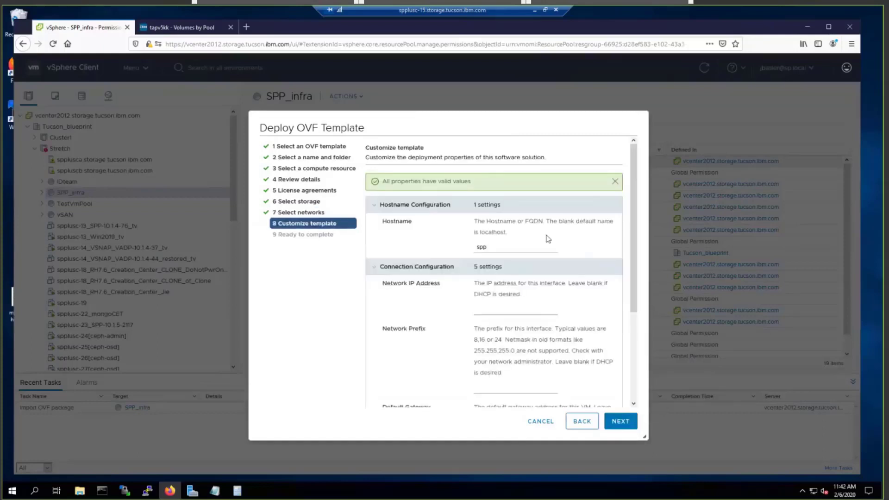
Step: Replace the hostname 'spp' with spplusc-48.storage.tucson.ibm.com
{"action": "left_click", "coordinate": [614, 181]}
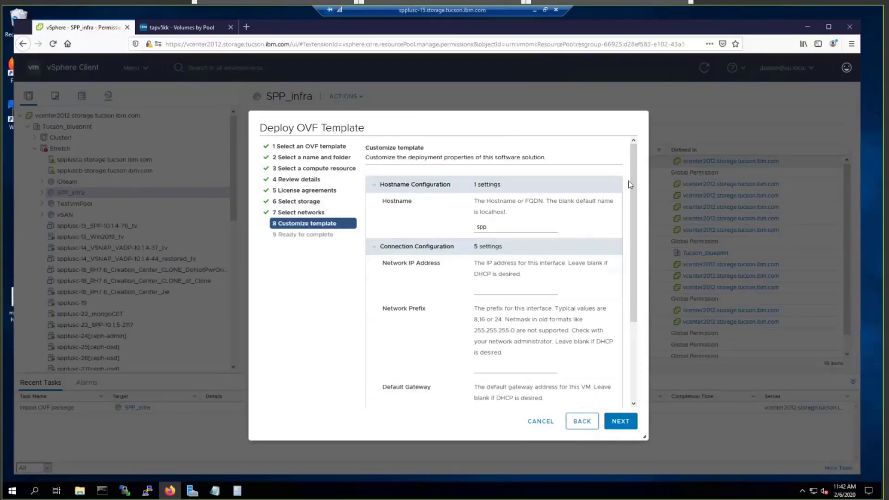
{"action": "scroll", "coordinate": [634, 195], "scroll_direction": "down", "scroll_amount": 2}
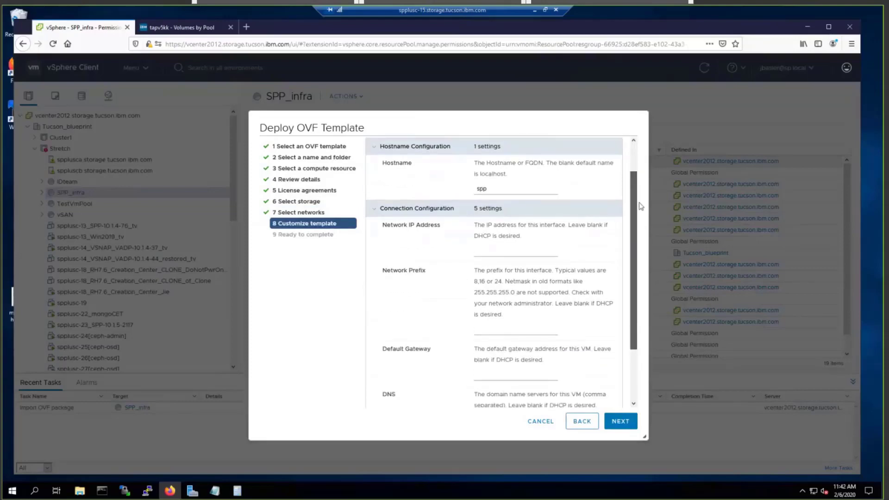
{"action": "scroll", "coordinate": [640, 203], "scroll_direction": "up", "scroll_amount": 1}
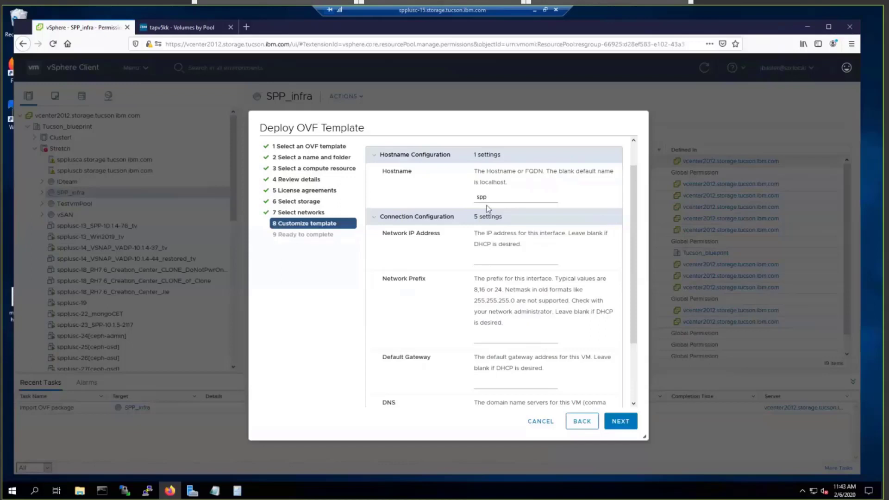
{"action": "left_click", "coordinate": [470, 197]}
{"action": "left_click_drag", "start_coordinate": [471, 197], "coordinate": [464, 197]}
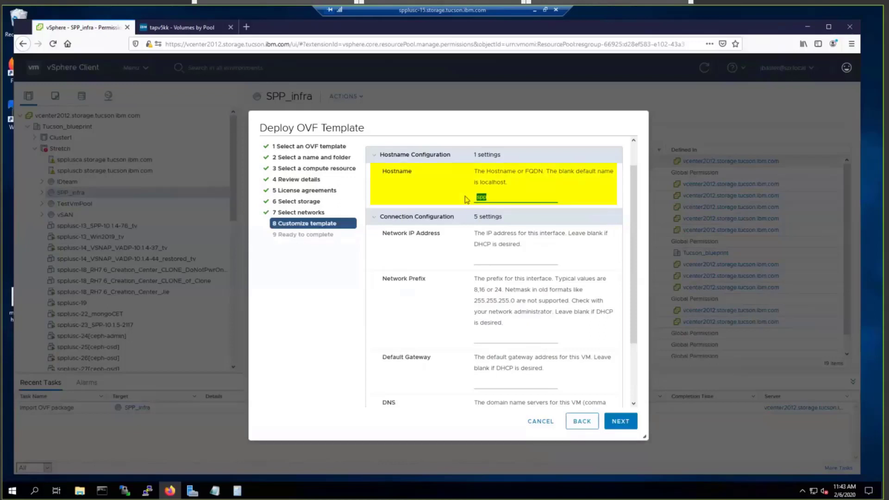
{"action": "type", "text": "spplusc-"}
{"action": "type", "text": "48"}
{"action": "type", "text": ".storage.tucson"}
{"action": "type", "text": ".ibm.com"}
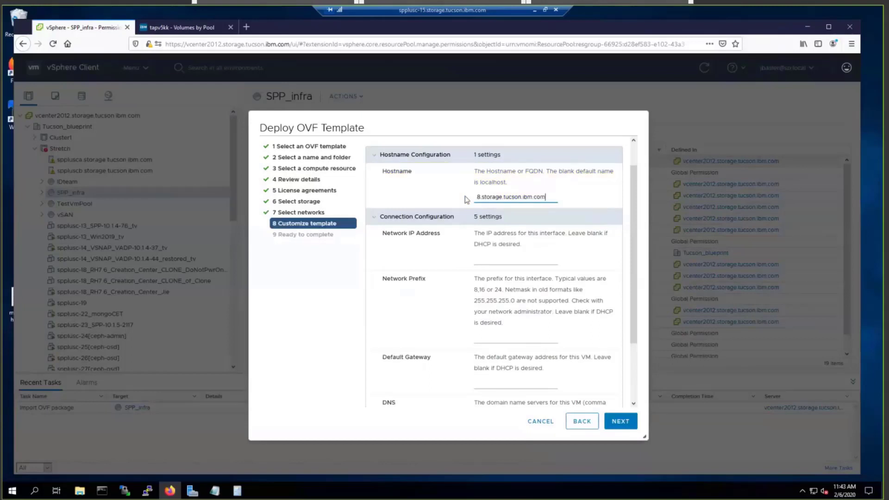
Step: Enter 9.11.62.99 as the network IP address
{"action": "left_click", "coordinate": [486, 260]}
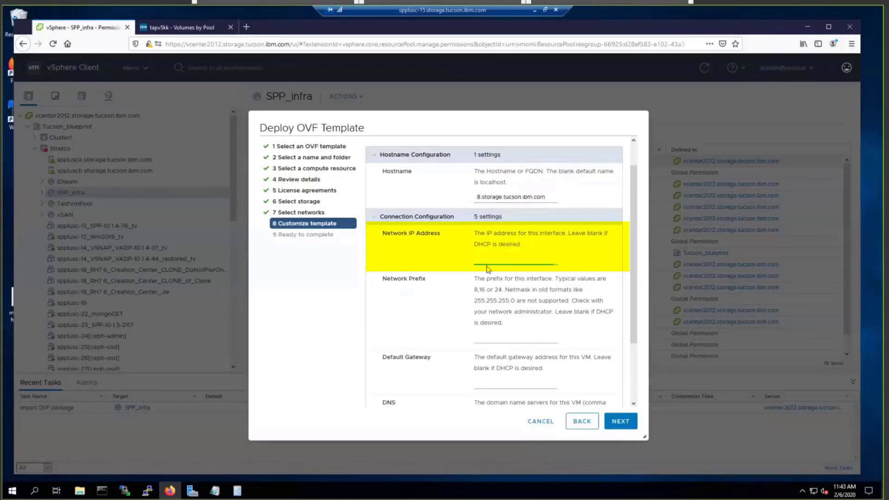
{"action": "type", "text": "9.11.62.99"}
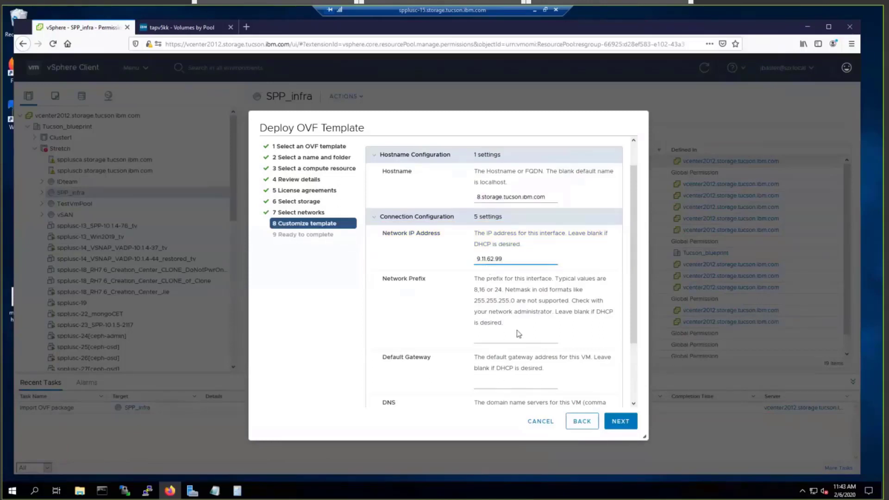
{"action": "left_click", "coordinate": [521, 340]}
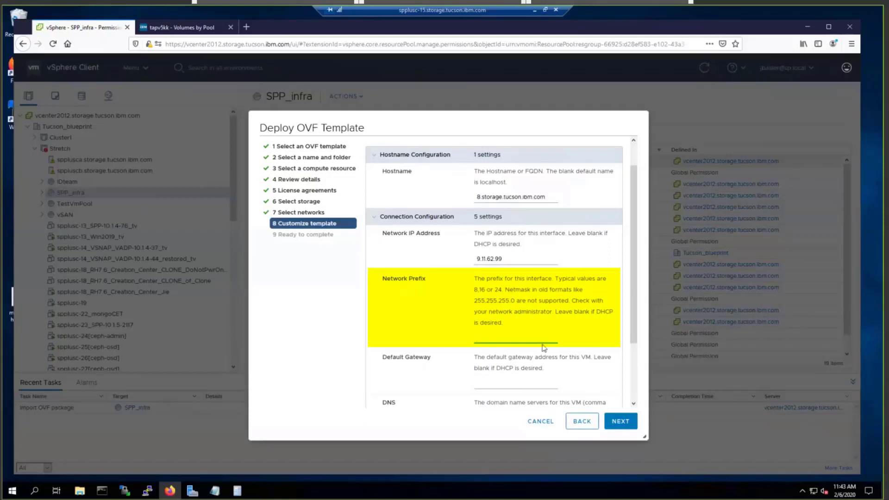
Step: Set prefix 23, gateway 9.11.62.1, DNS 9.11.227.25 and domain storage.tucson.ibm.com
{"action": "left_click", "coordinate": [483, 343]}
{"action": "type", "text": "23"}
{"action": "left_click", "coordinate": [488, 383]}
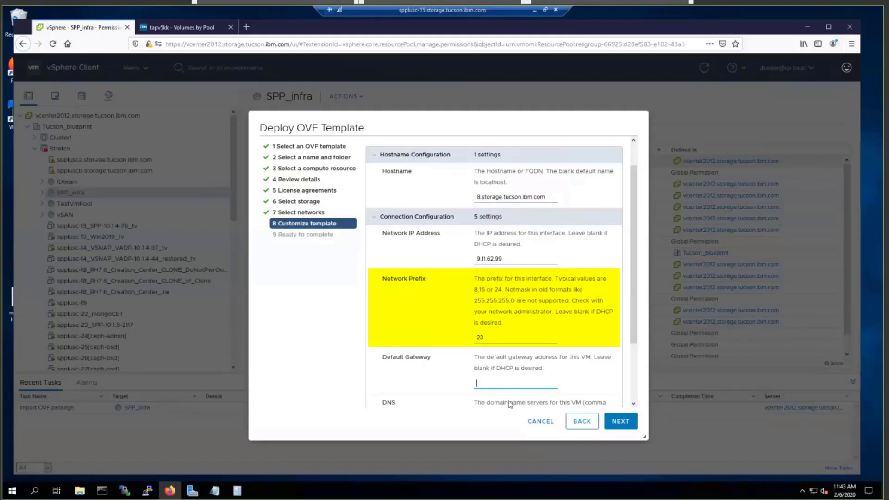
{"action": "type", "text": "9.11.62"}
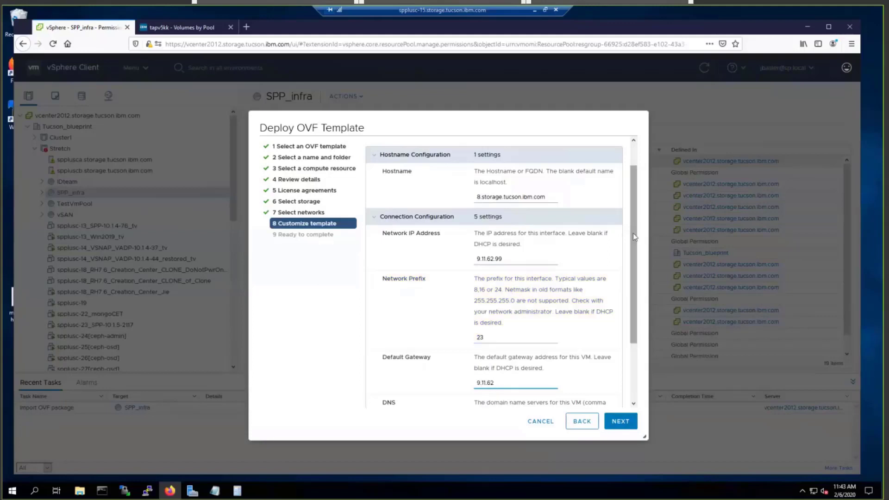
{"action": "type", "text": ".1"}
{"action": "scroll", "coordinate": [635, 237], "scroll_direction": "down", "scroll_amount": 3}
{"action": "left_click", "coordinate": [501, 351]}
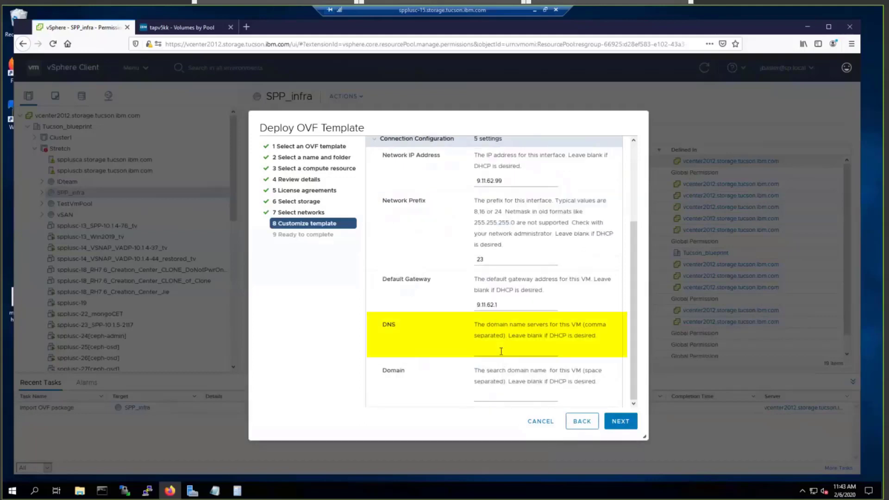
{"action": "type", "text": "9.11.227.25"}
{"action": "left_click", "coordinate": [488, 398]}
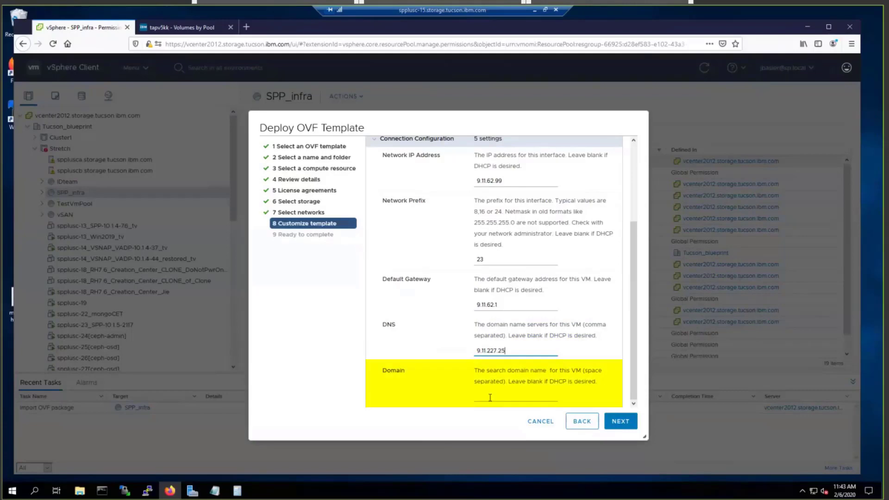
{"action": "type", "text": "storage.tucson.ibm.com"}
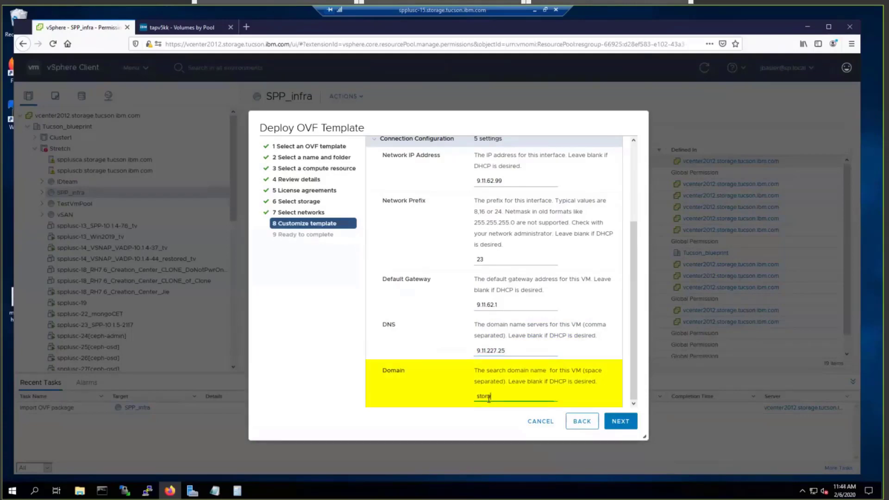
{"action": "left_click", "coordinate": [620, 421]}
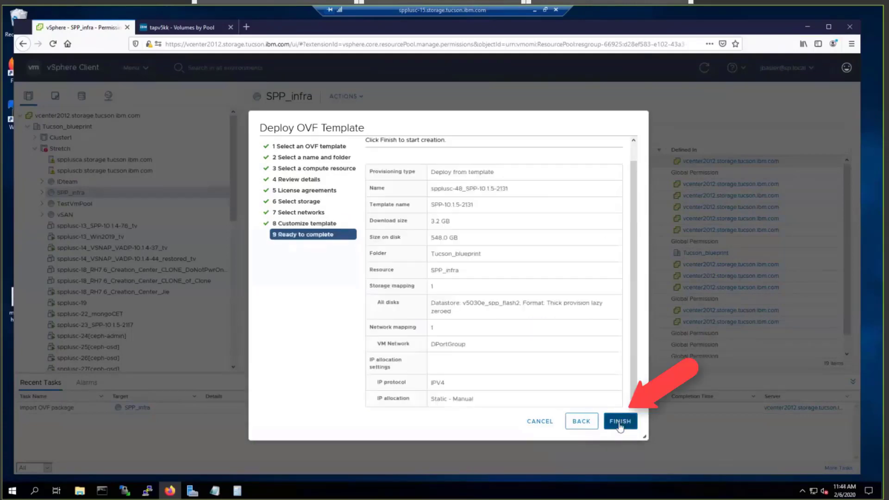
Step: Finish the SPP deployment and dismiss the insufficient-space failure notice
{"action": "left_click", "coordinate": [621, 422]}
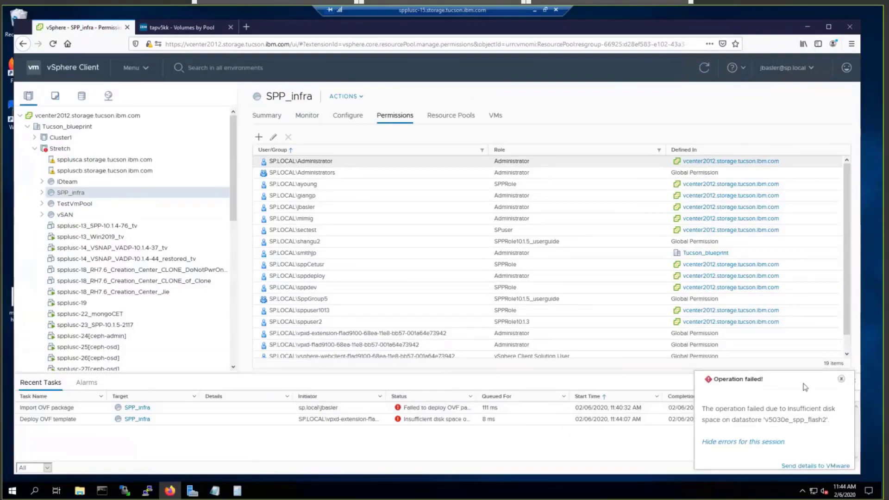
{"action": "left_click", "coordinate": [841, 378]}
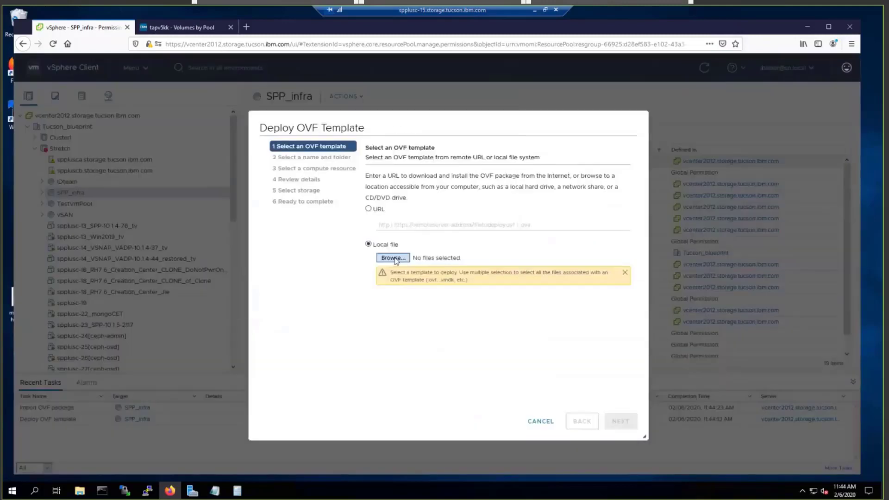
Step: Restart the SPP deployment from a local OVF, keeping name, SPP_infra compute resource, and accepting licenses
{"action": "left_click", "coordinate": [393, 258]}
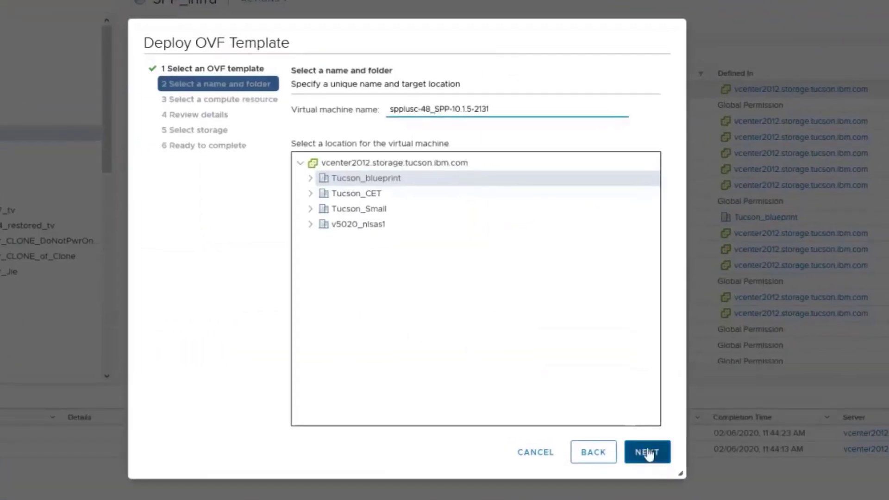
{"action": "left_click", "coordinate": [644, 448]}
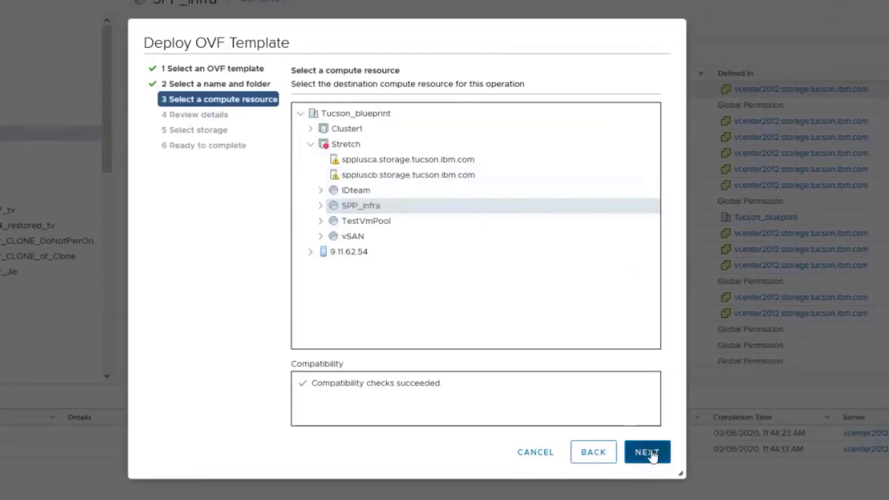
{"action": "left_click", "coordinate": [650, 452]}
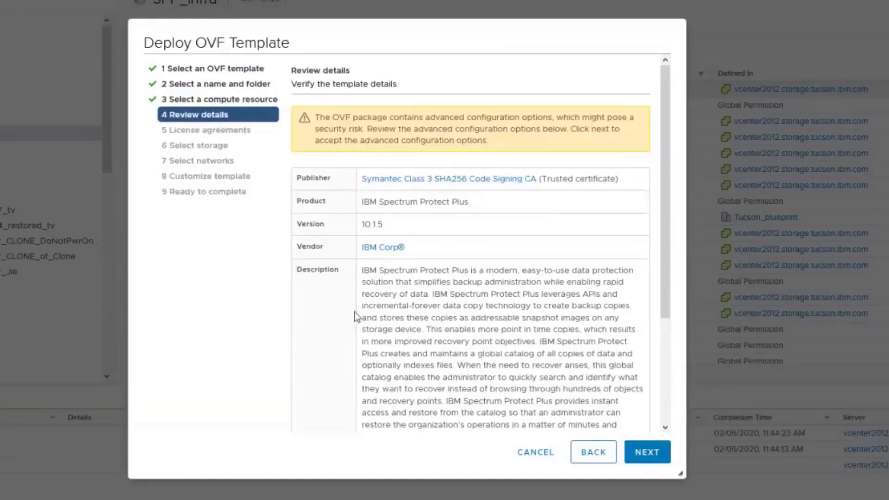
{"action": "left_click", "coordinate": [649, 454]}
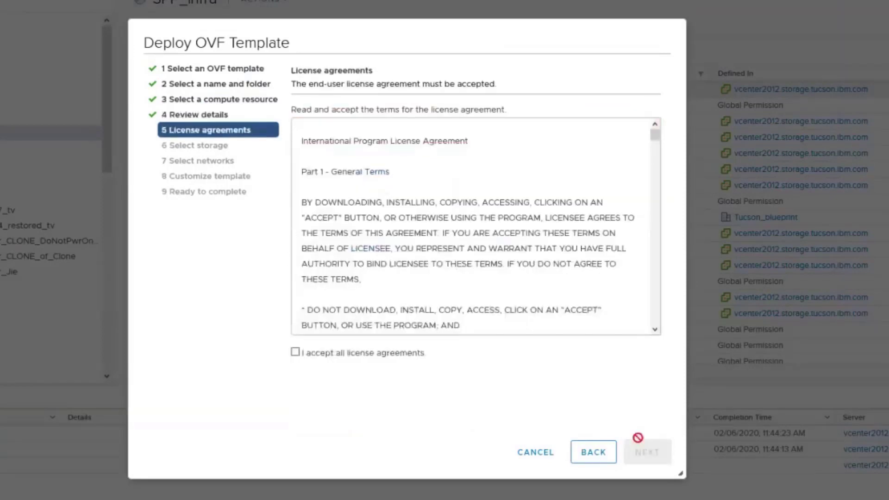
{"action": "left_click", "coordinate": [296, 353]}
Step: Store the SPP VM on datastore v5030e_bpflash and proceed to network selection
{"action": "left_click", "coordinate": [644, 452]}
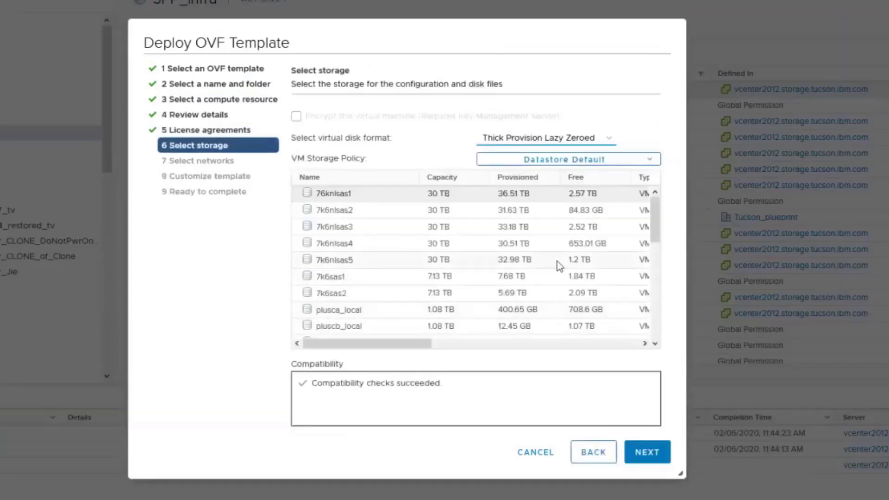
{"action": "left_click_drag", "start_coordinate": [654, 229], "coordinate": [654, 333]}
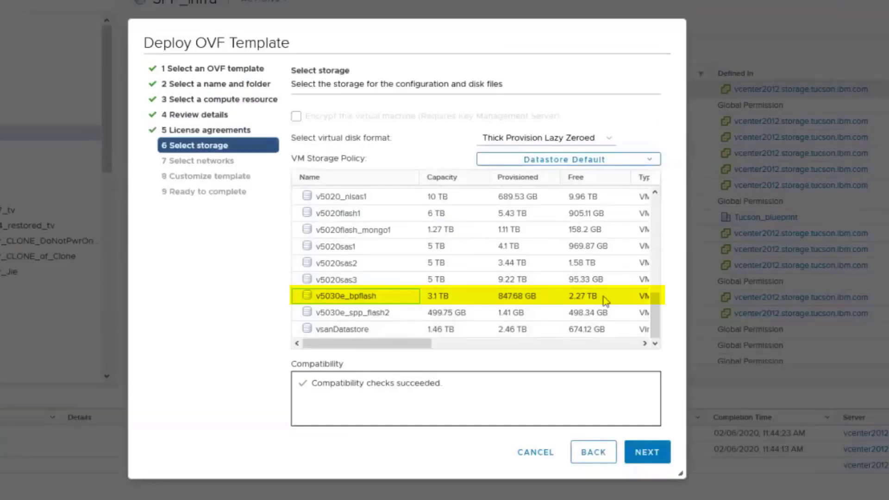
{"action": "left_click", "coordinate": [635, 447]}
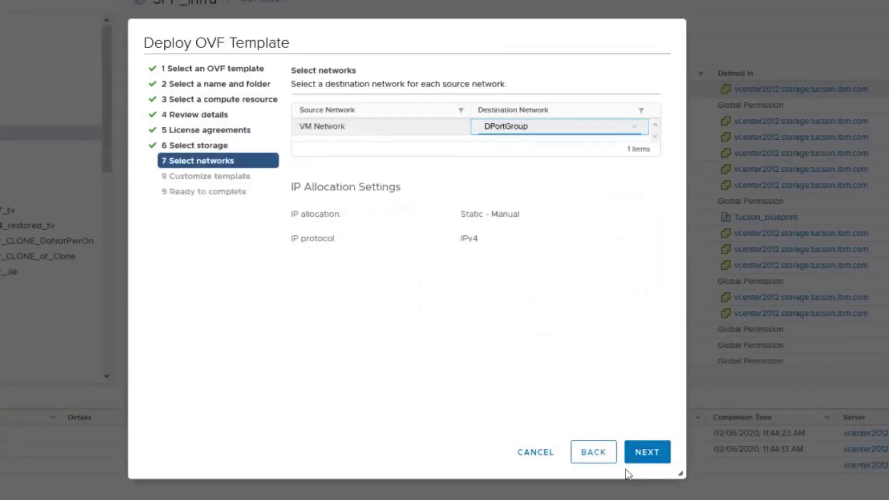
Step: Fill the SPP template's hostname (spplusc- prefix), network values and domain storage.tucson.ibm.com
{"action": "left_click", "coordinate": [650, 454]}
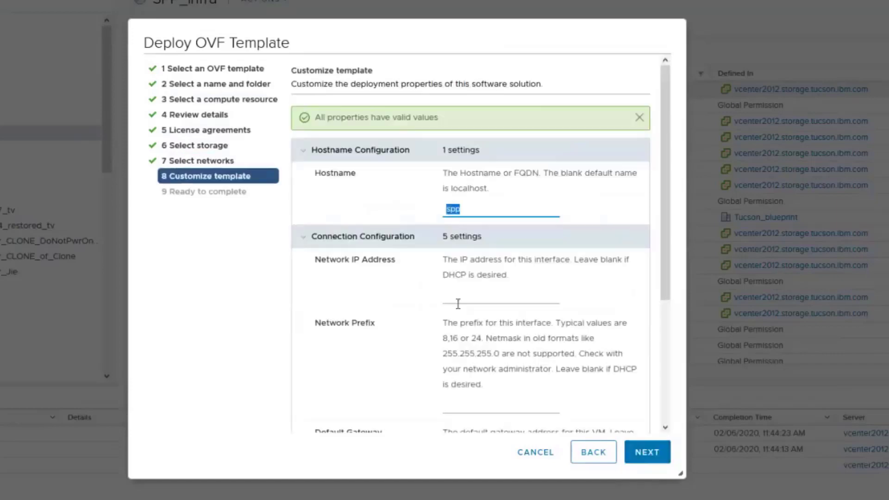
{"action": "type", "text": "spplusc-"}
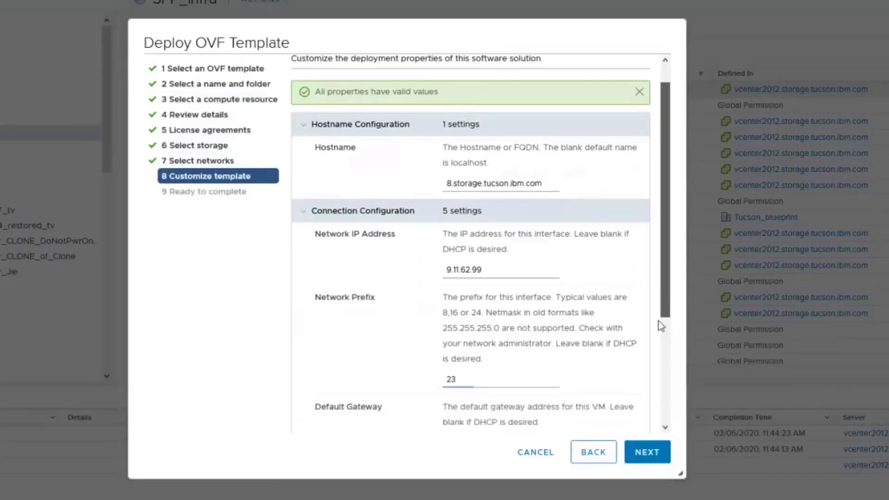
{"action": "scroll", "coordinate": [582, 369], "scroll_direction": "down", "scroll_amount": 3}
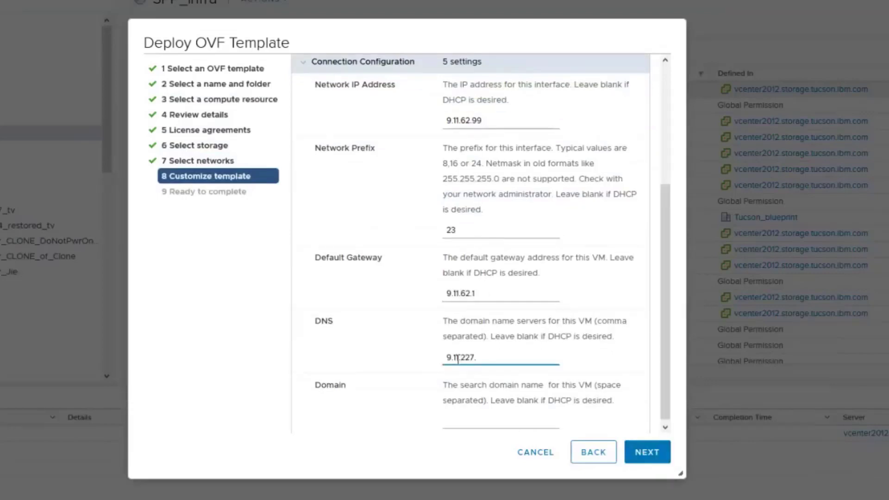
{"action": "type", "text": ".25"}
{"action": "left_click", "coordinate": [473, 423]}
{"action": "type", "text": "storage.tucson.ibm.com"}
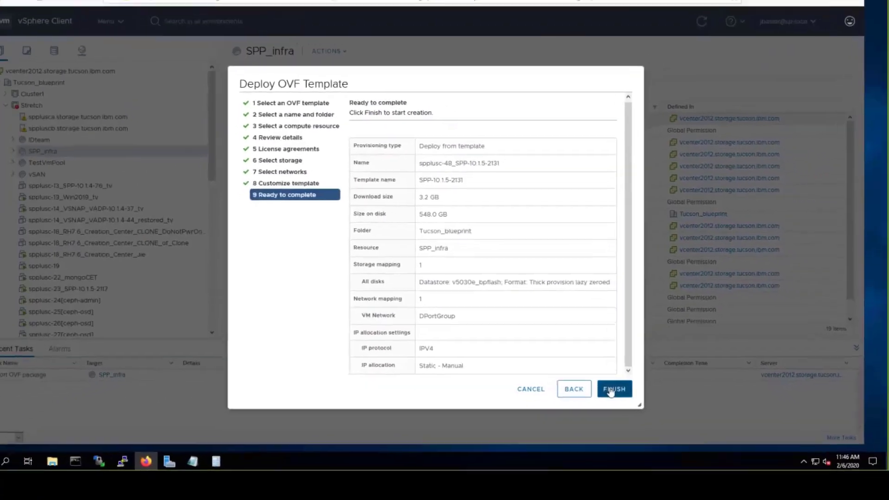
Step: Launch the spplusc-48 SPP deployment and view the SPP_infra summary
{"action": "left_click", "coordinate": [632, 444]}
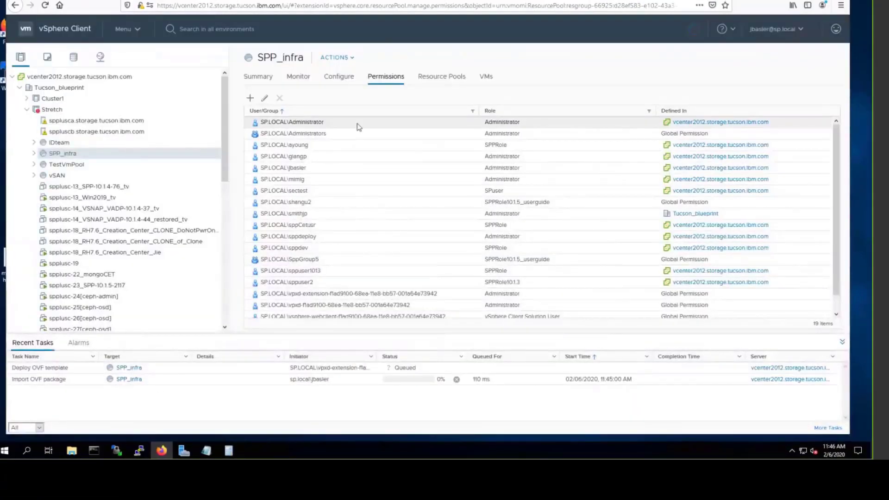
{"action": "left_click", "coordinate": [267, 78]}
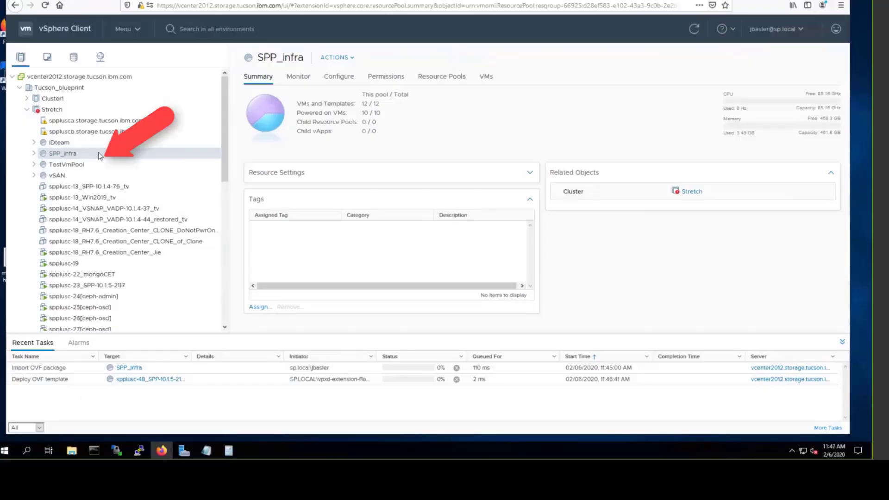
Step: Start another Deploy OVF Template on SPP_infra using the Local file source
{"action": "right_click", "coordinate": [99, 153]}
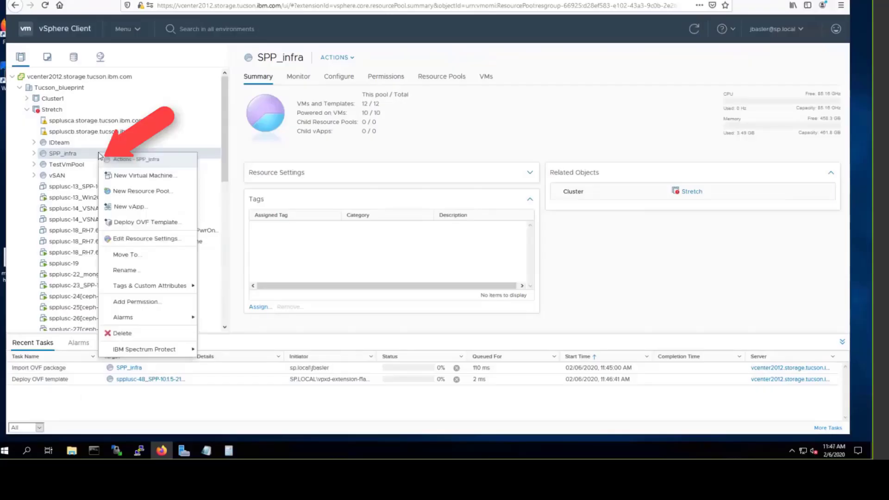
{"action": "left_click", "coordinate": [140, 222]}
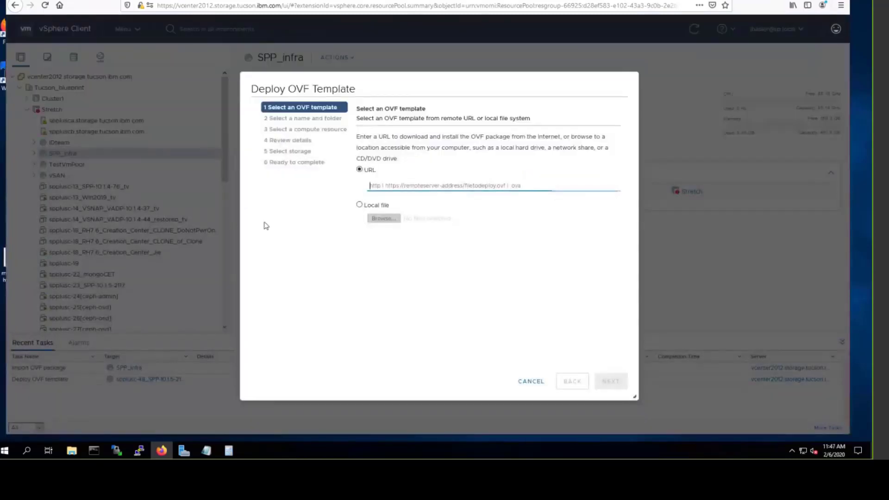
{"action": "left_click", "coordinate": [360, 207]}
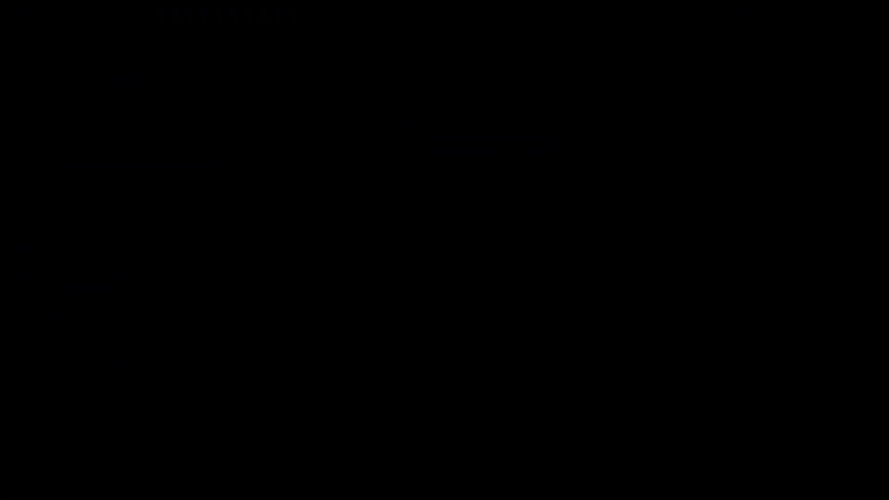
Step: Load VSNAP_VADP-10.1.4-62.ova from the SPP_10_1_4_GA folder as the template
{"action": "left_click", "coordinate": [383, 220]}
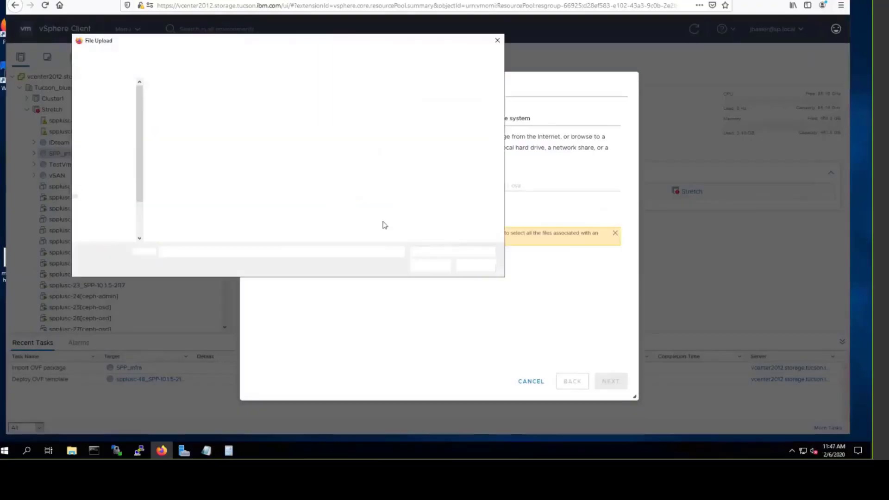
{"action": "left_click", "coordinate": [215, 55]}
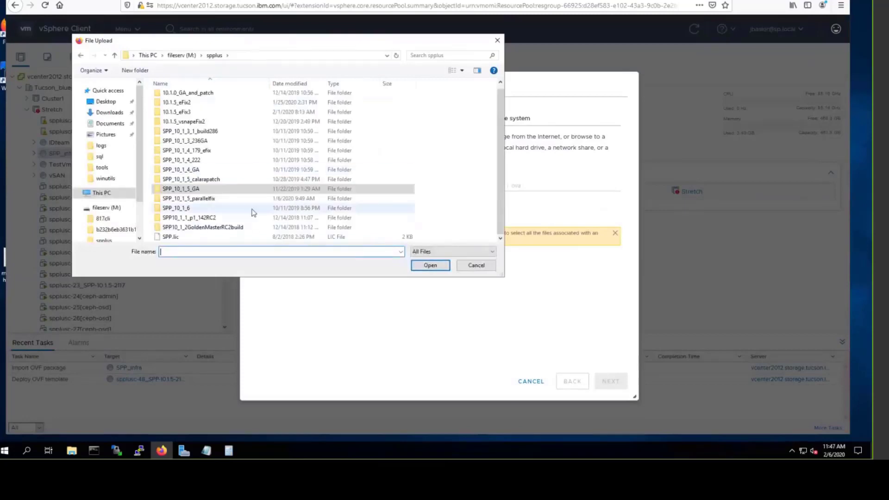
{"action": "double_click", "coordinate": [190, 170]}
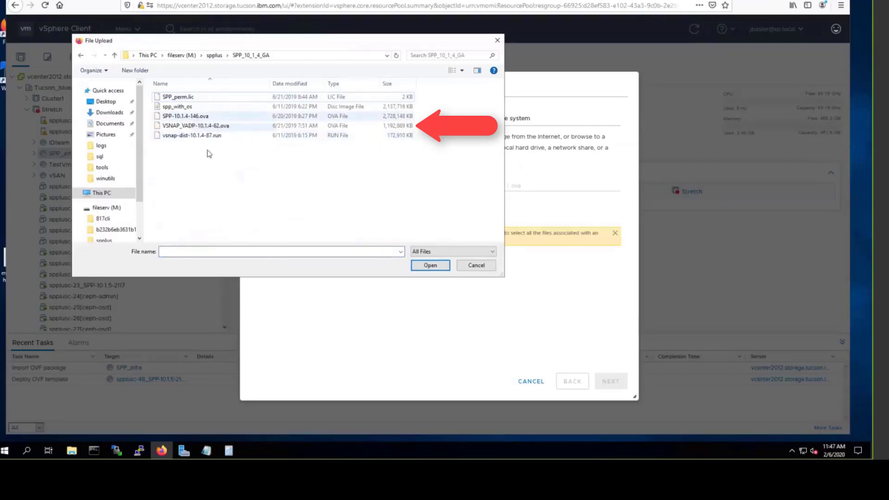
{"action": "left_click", "coordinate": [173, 126]}
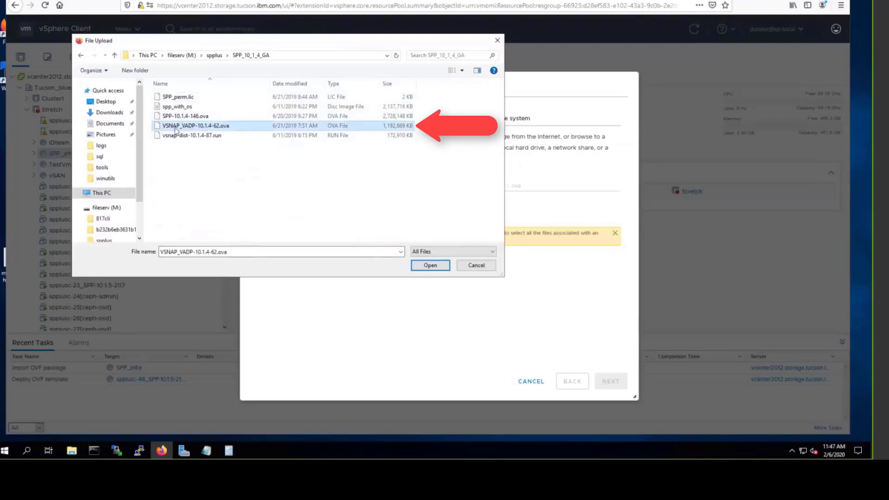
{"action": "left_click", "coordinate": [430, 265]}
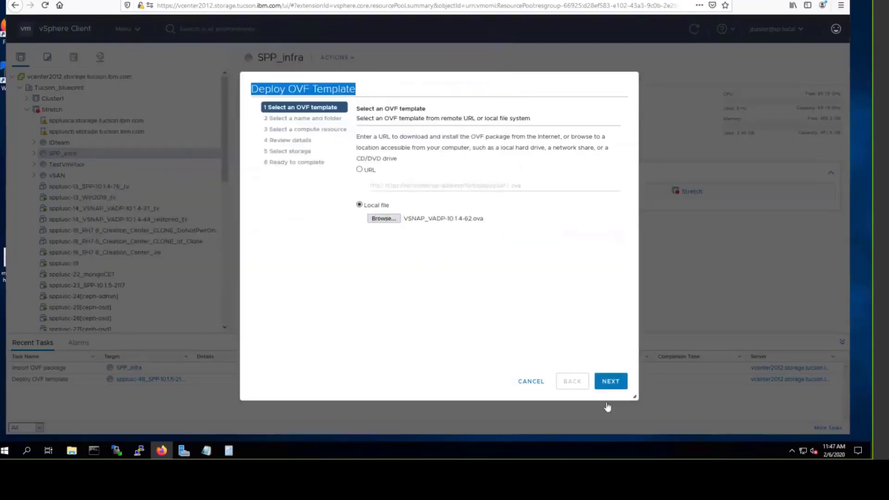
Step: Prefix the vSnap VM name with 'spplusc-' and keep SPP_infra as its compute resource
{"action": "left_click", "coordinate": [610, 381]}
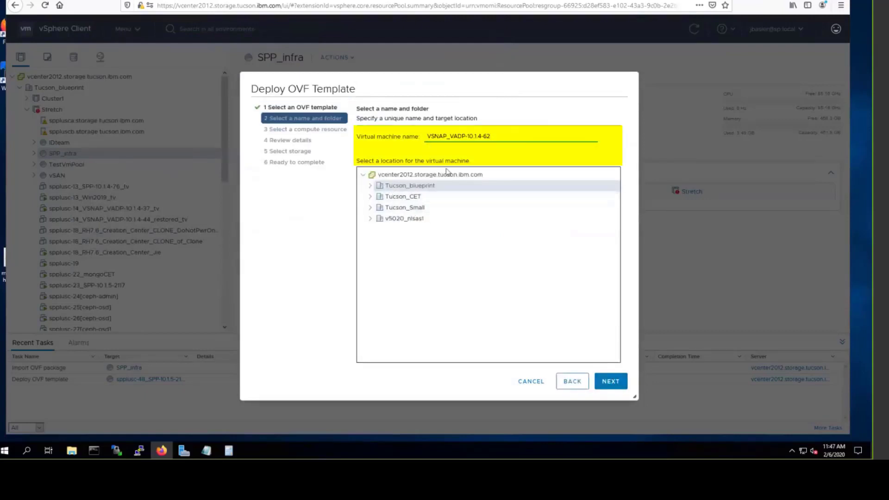
{"action": "type", "text": "spplusc-"}
{"action": "key", "text": "Return"}
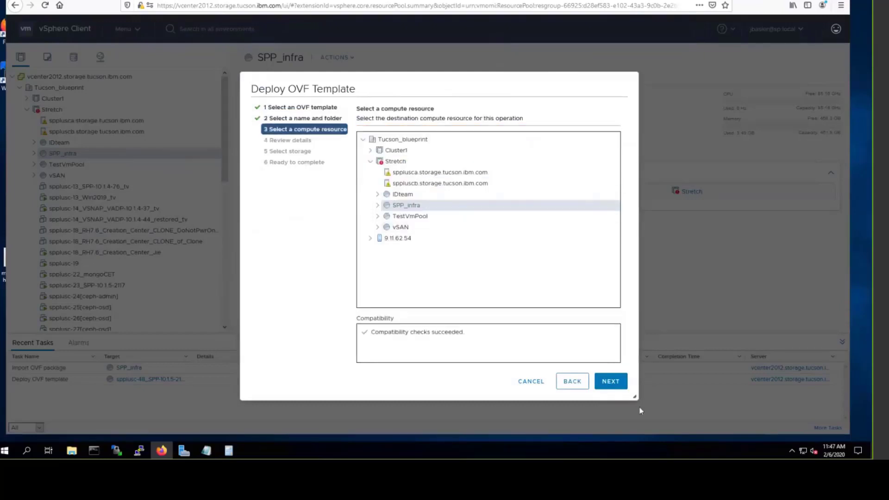
{"action": "left_click", "coordinate": [611, 381]}
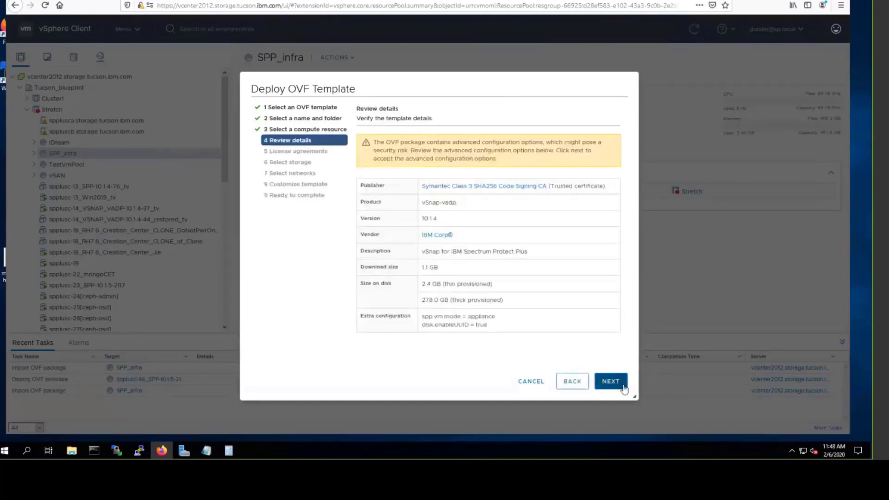
Step: Accept all license agreements for the vSnap template
{"action": "left_click", "coordinate": [611, 381]}
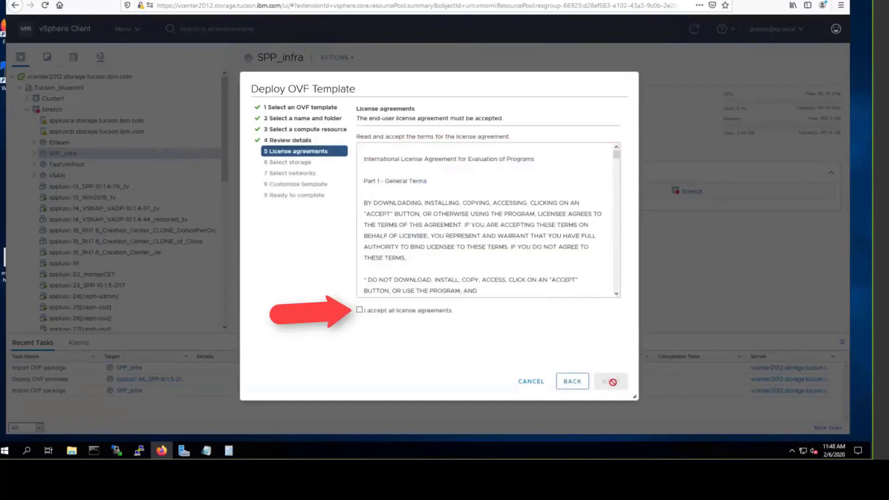
{"action": "left_click", "coordinate": [360, 311]}
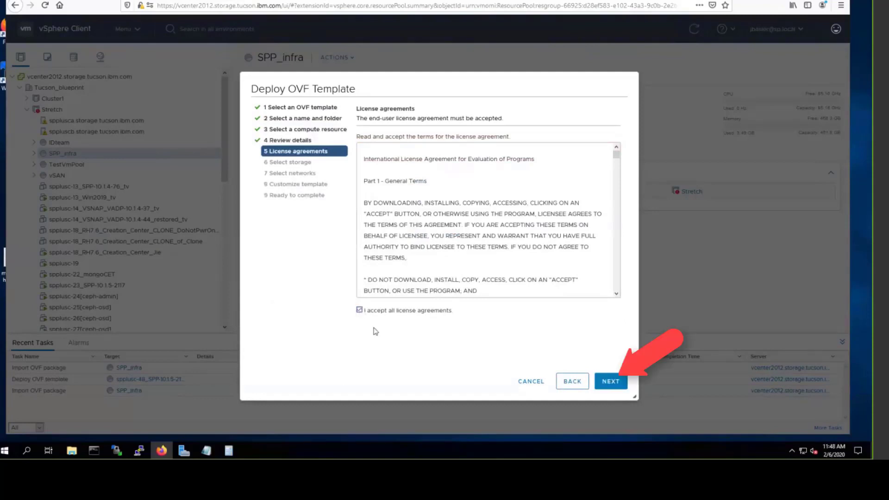
{"action": "left_click", "coordinate": [615, 384]}
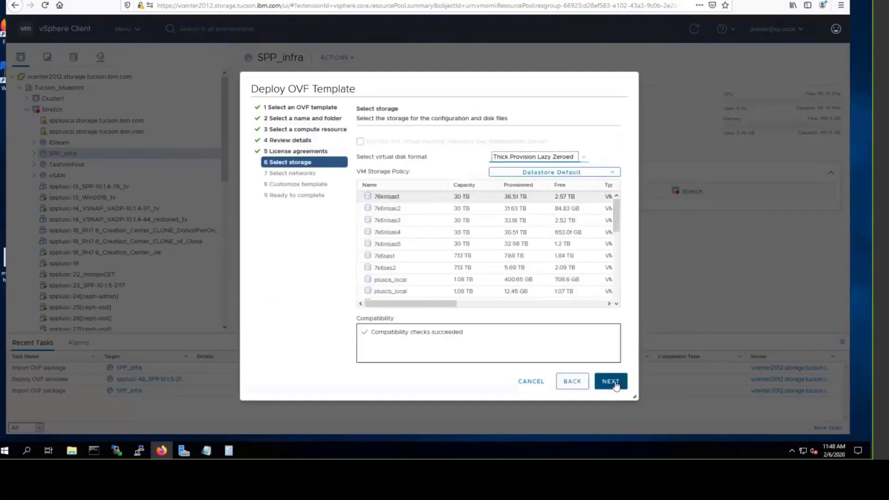
Step: Place the vSnap disks on v5030e_bpflash and map VM Network to DPortGroup
{"action": "left_click_drag", "start_coordinate": [620, 215], "coordinate": [626, 293]}
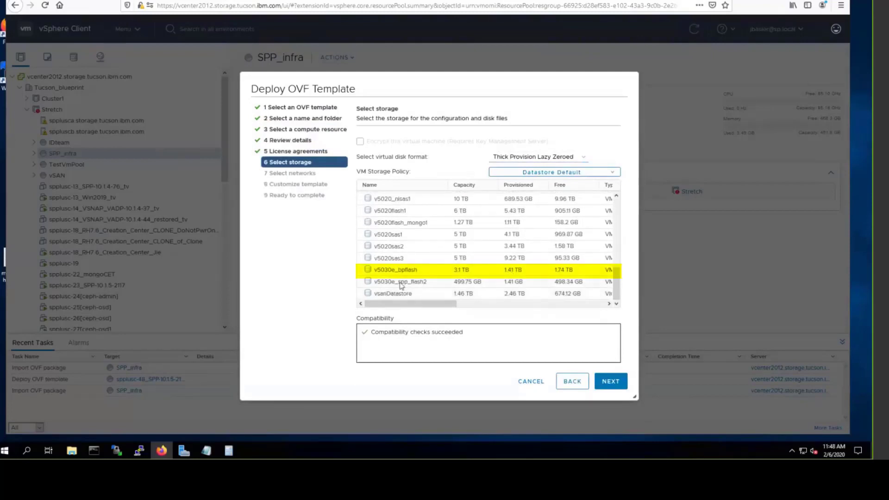
{"action": "left_click", "coordinate": [428, 272]}
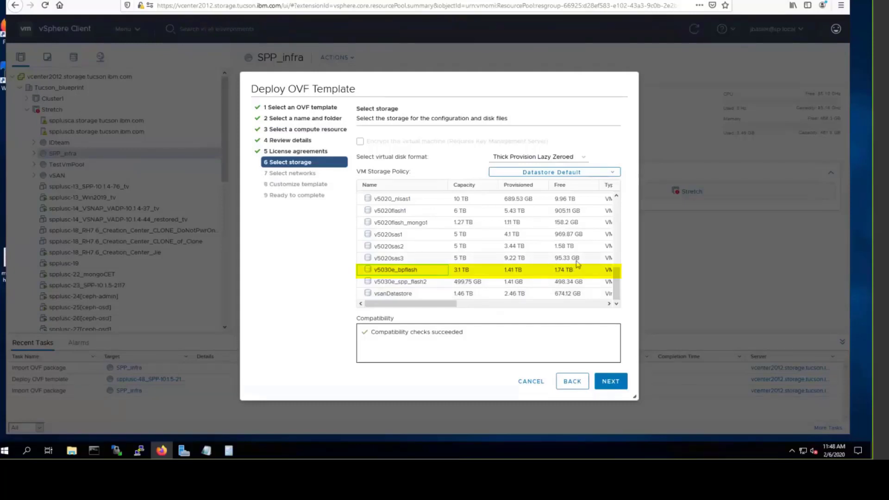
{"action": "left_click", "coordinate": [614, 386]}
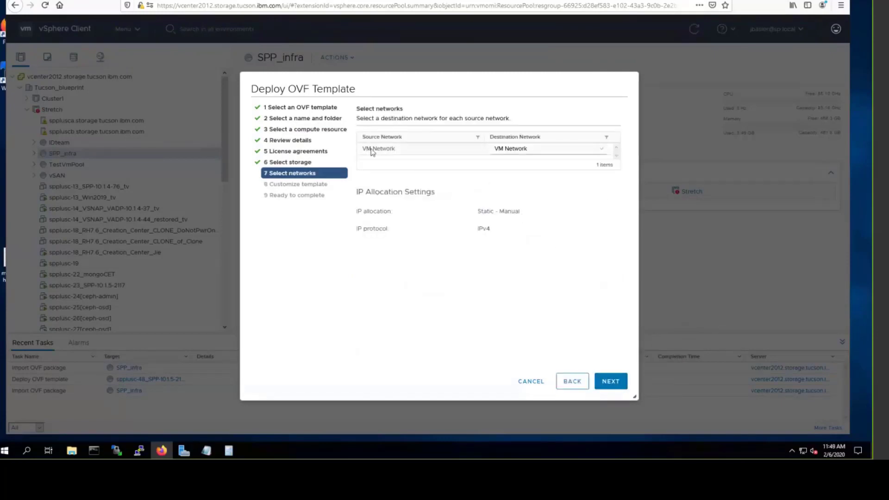
{"action": "left_click", "coordinate": [521, 147]}
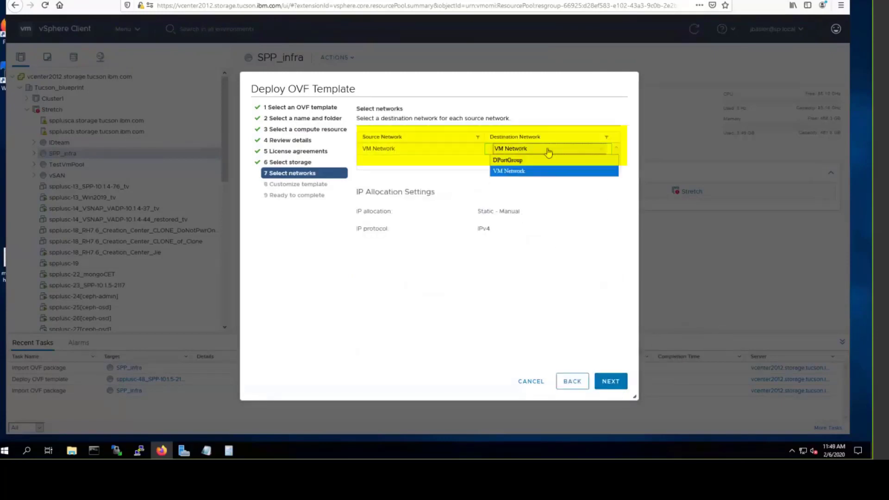
{"action": "left_click", "coordinate": [539, 161]}
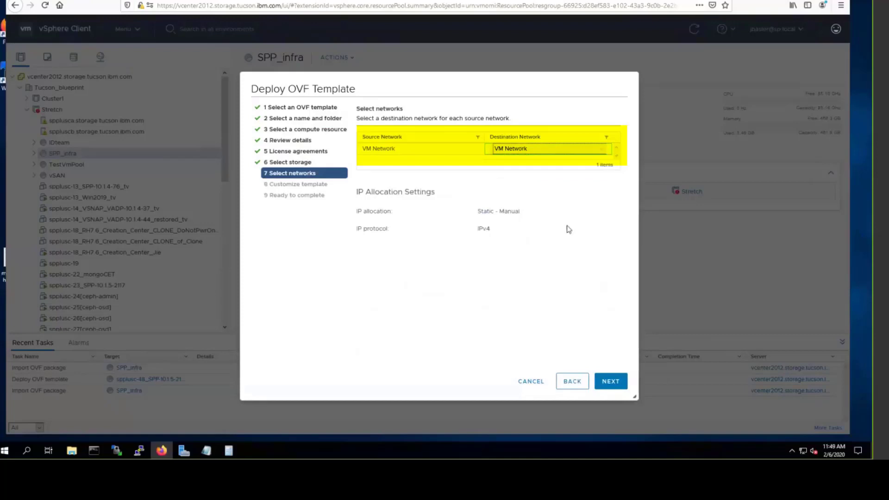
Step: Replace the SPP address in the vSnap template with 9.11.62.99
{"action": "left_click", "coordinate": [612, 383]}
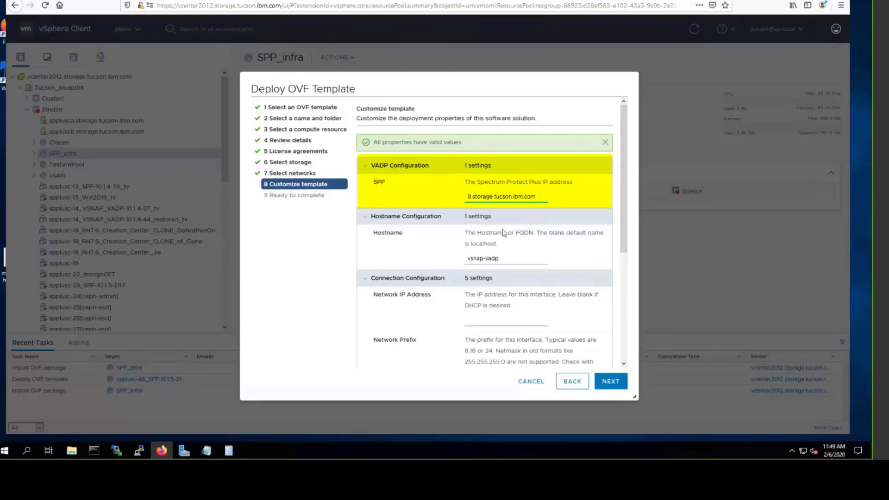
{"action": "key", "text": "Home"}
{"action": "key", "text": "Left"}
{"action": "key", "text": "Left"}
{"action": "key", "text": "ctrl+a"}
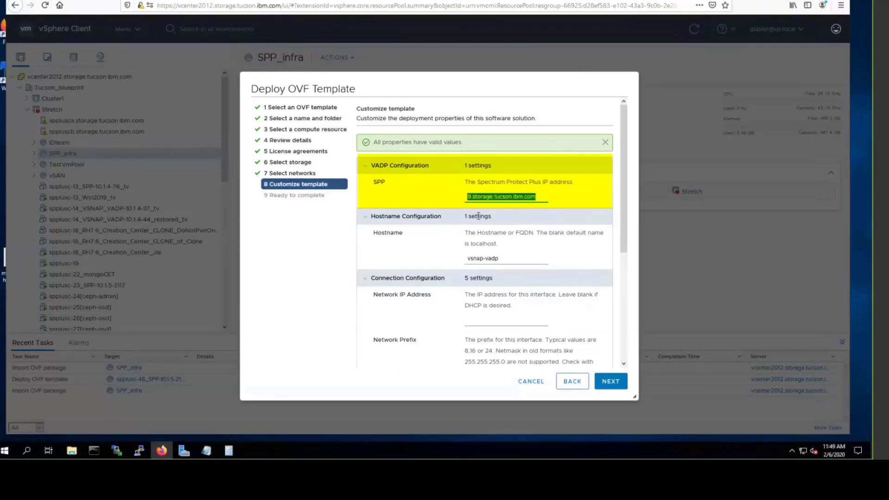
{"action": "type", "text": "9"}
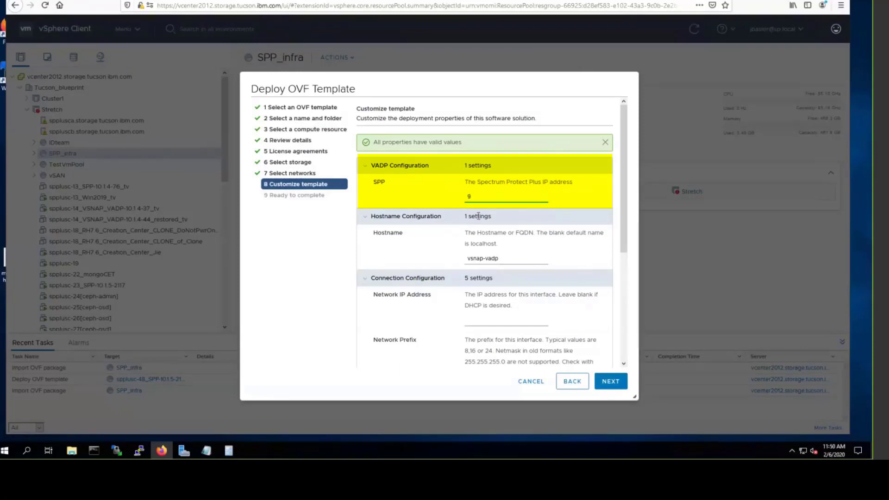
{"action": "type", "text": ".11.62"}
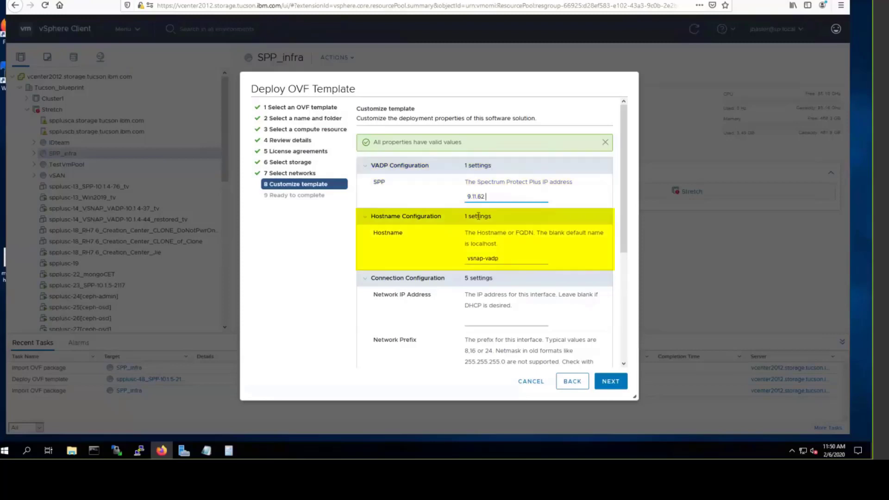
{"action": "type", "text": ".99"}
Step: Set hostname spplusc-49.storage.tucson.ibm.com and IP address 9.11.62.100
{"action": "left_click_drag", "start_coordinate": [513, 261], "coordinate": [452, 263]}
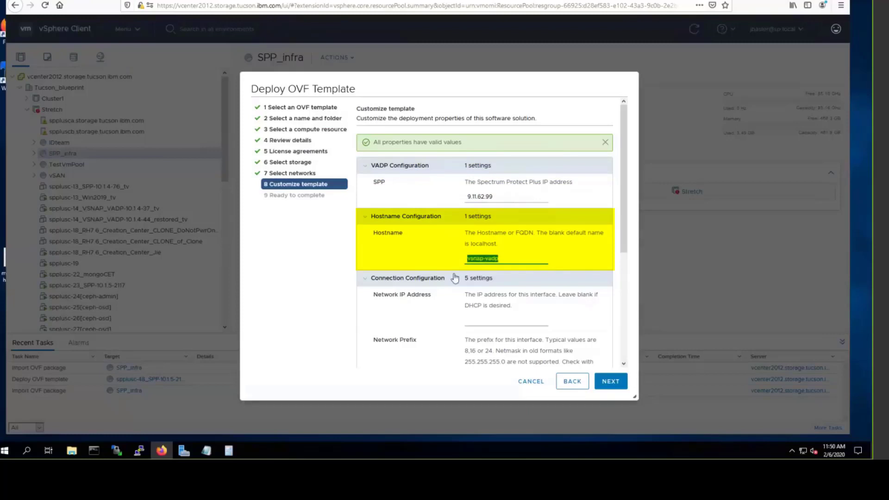
{"action": "type", "text": "spplusc-49.storage.tuc"}
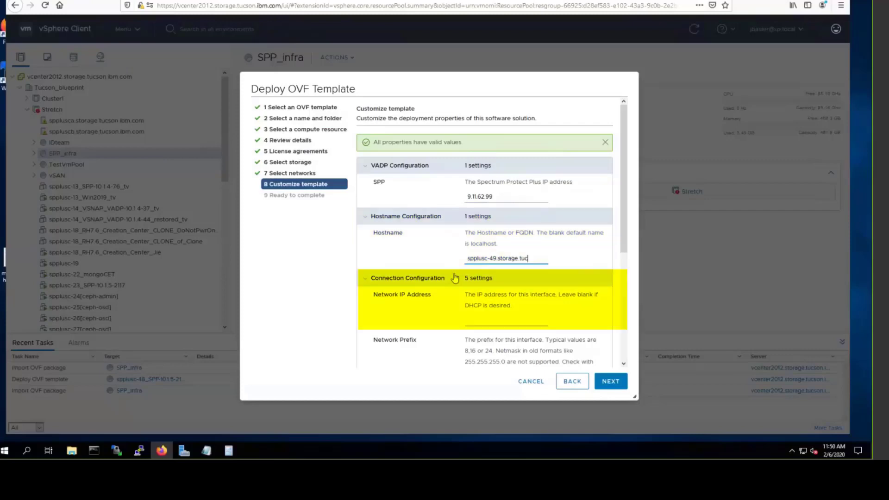
{"action": "type", "text": "son.ibm.com"}
{"action": "left_click", "coordinate": [487, 318]}
{"action": "type", "text": "9.11.62.100"}
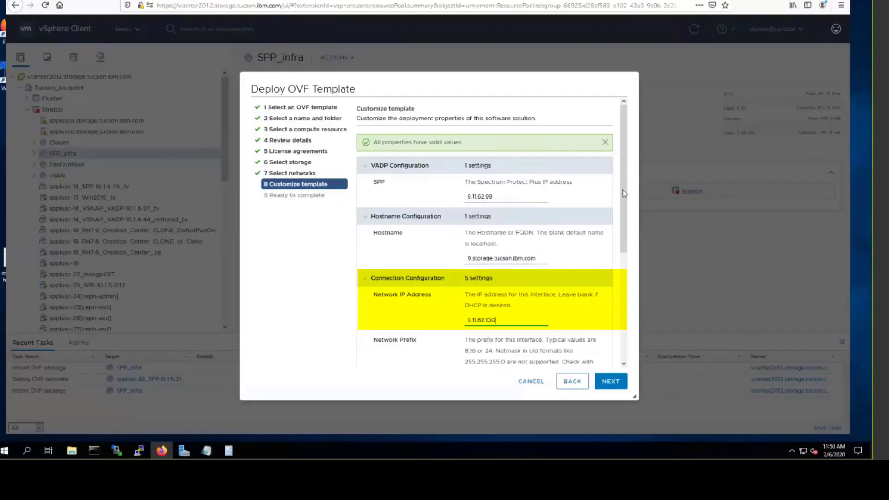
Step: Enter prefix 23, gateway 9.11.62.1, DNS 9.11.227.25, domain storage.tucson.ibm.com, then finish deployment
{"action": "scroll", "coordinate": [482, 296], "scroll_direction": "down", "scroll_amount": 3}
{"action": "left_click", "coordinate": [479, 280]}
{"action": "type", "text": "23"}
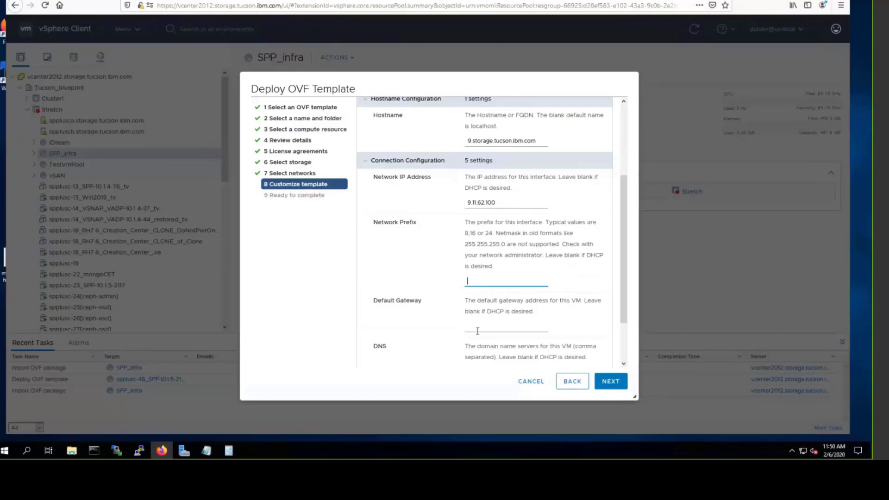
{"action": "left_click", "coordinate": [477, 327]}
{"action": "type", "text": "9"}
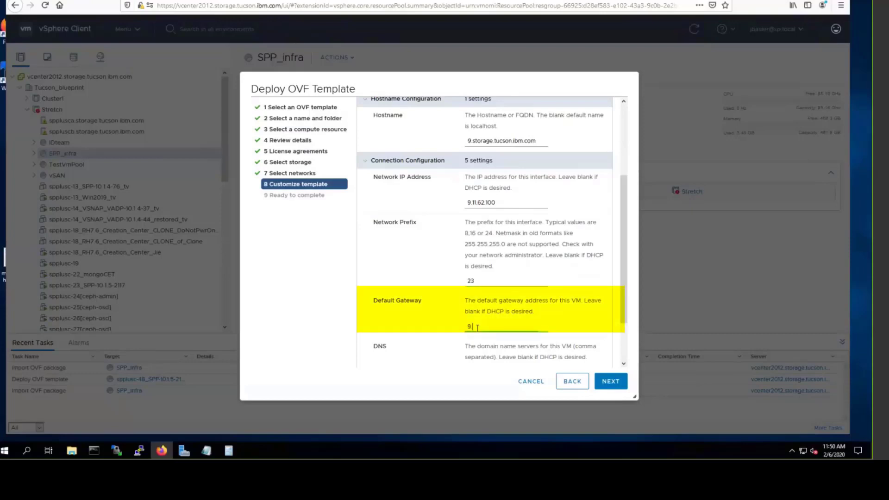
{"action": "type", "text": ".11.62.1"}
{"action": "scroll", "coordinate": [624, 269], "scroll_direction": "down", "scroll_amount": 2}
{"action": "left_click", "coordinate": [498, 309]}
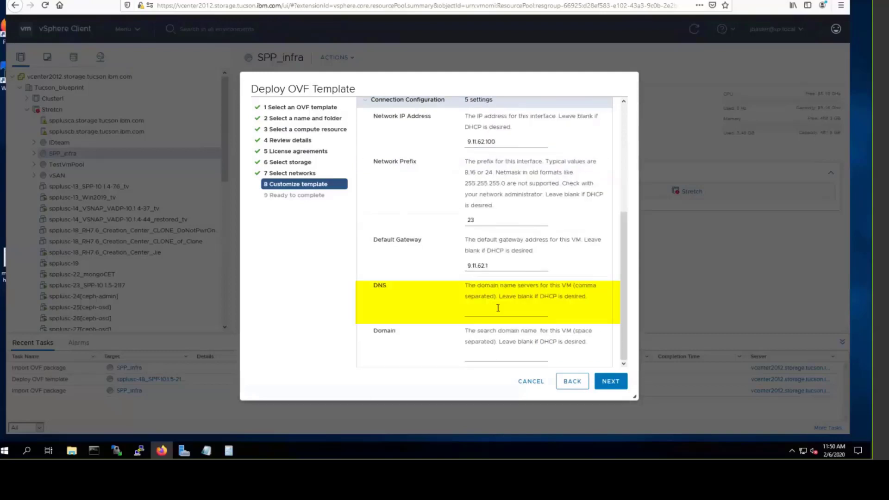
{"action": "type", "text": "9.11.227.25"}
{"action": "left_click", "coordinate": [475, 357]}
{"action": "type", "text": "st"}
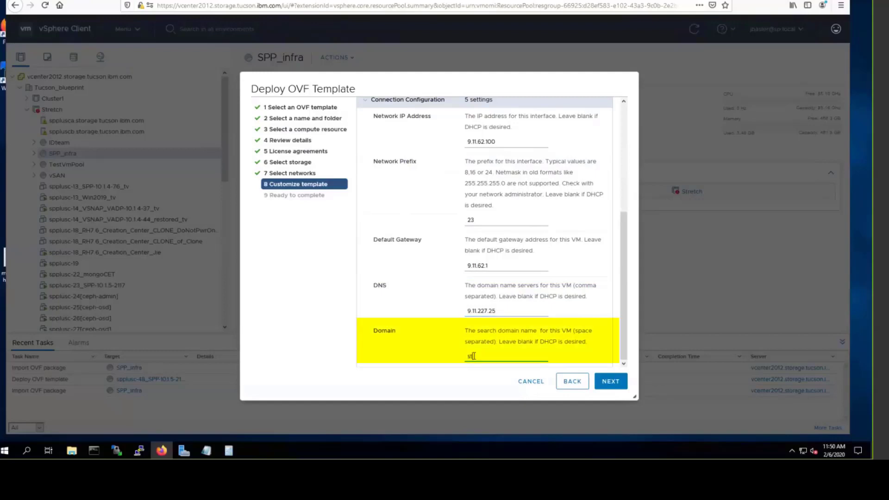
{"action": "type", "text": "orage.tucson.ibm.com"}
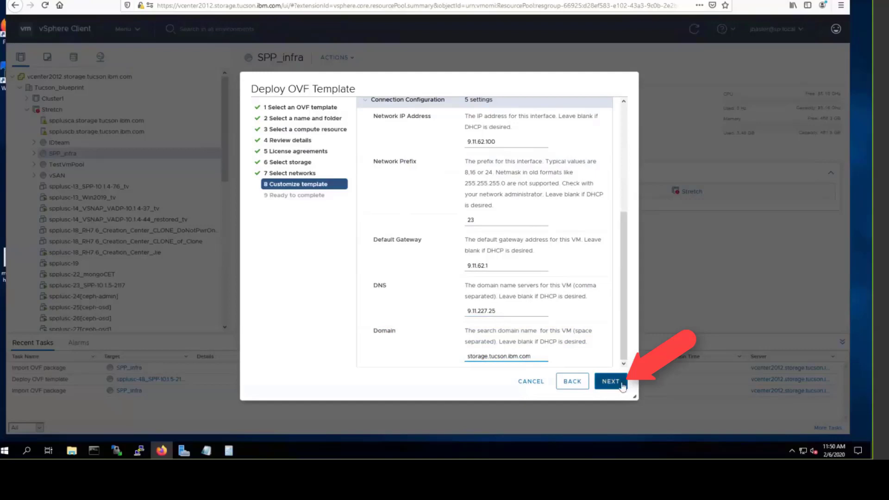
{"action": "left_click", "coordinate": [619, 383]}
{"action": "left_click", "coordinate": [618, 382]}
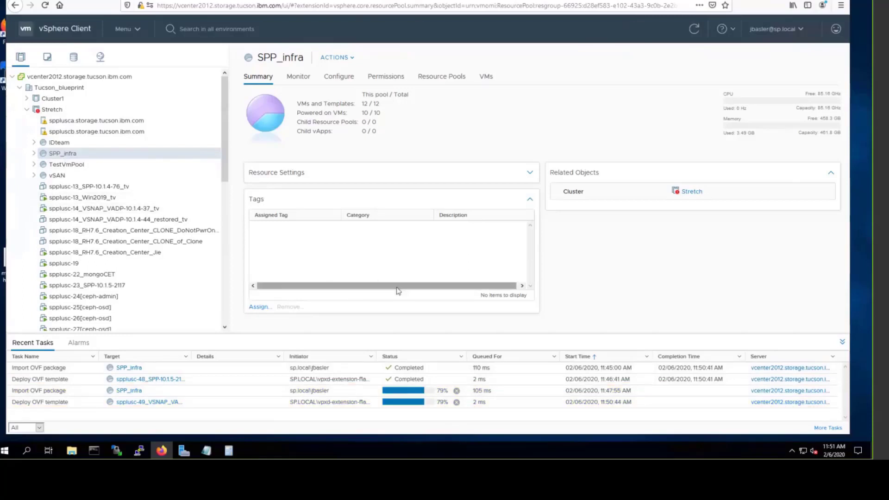
Step: Expand SPP_infra to reveal spplusc-48_SPP-10.1.5-2131 and spplusc-49_VSNAP_VADP-10.1.4-62
{"action": "left_click", "coordinate": [34, 154]}
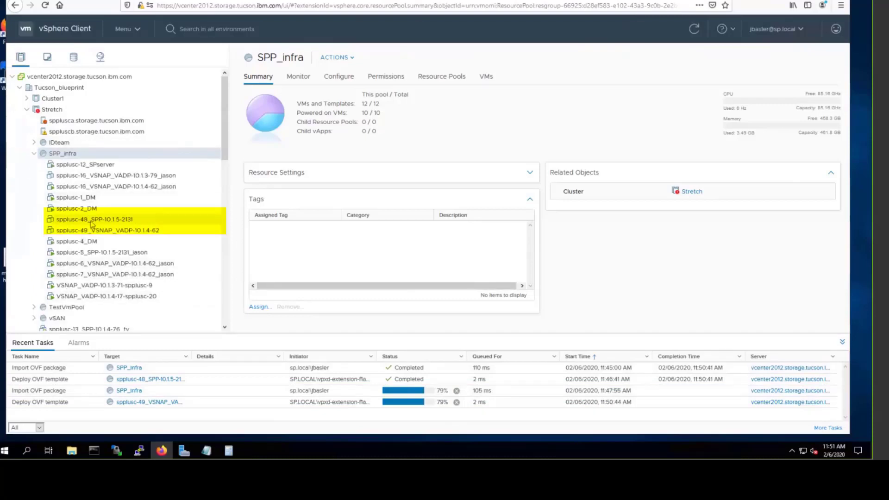
Step: Power on the SPP VM spplusc-48_SPP-10.1.5-2131
{"action": "left_click", "coordinate": [76, 220]}
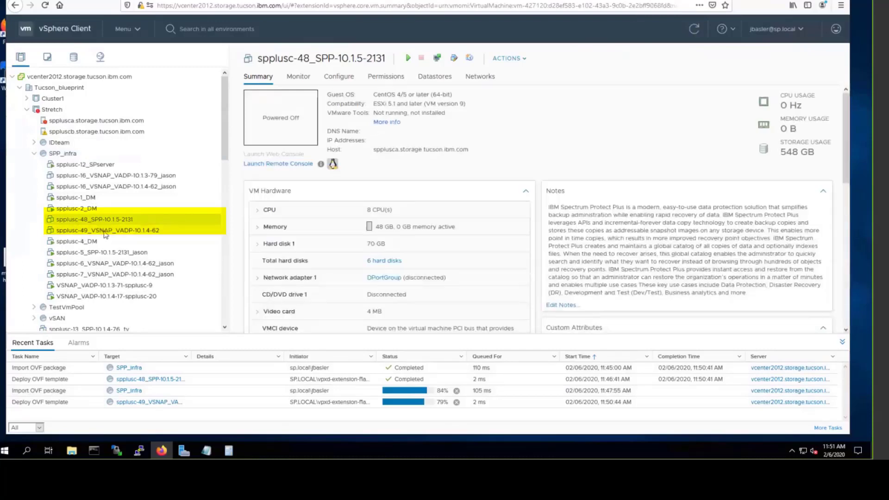
{"action": "left_click", "coordinate": [102, 231]}
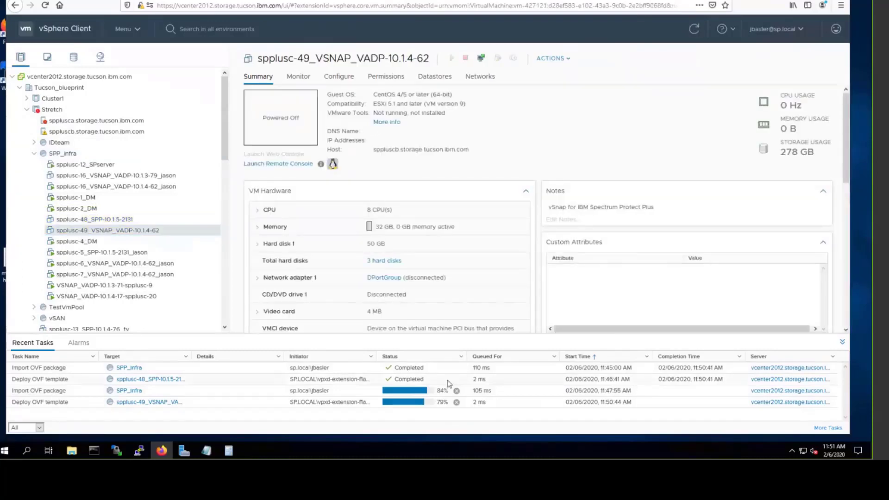
{"action": "left_click", "coordinate": [100, 221]}
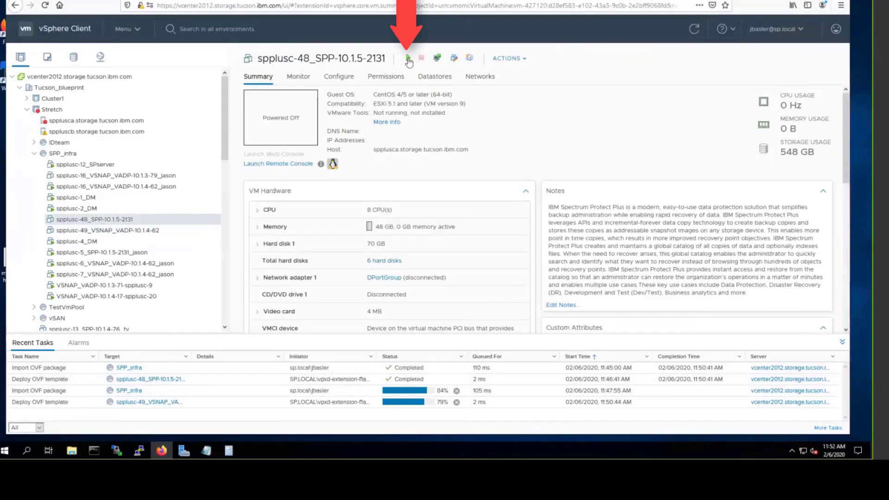
{"action": "left_click", "coordinate": [408, 59]}
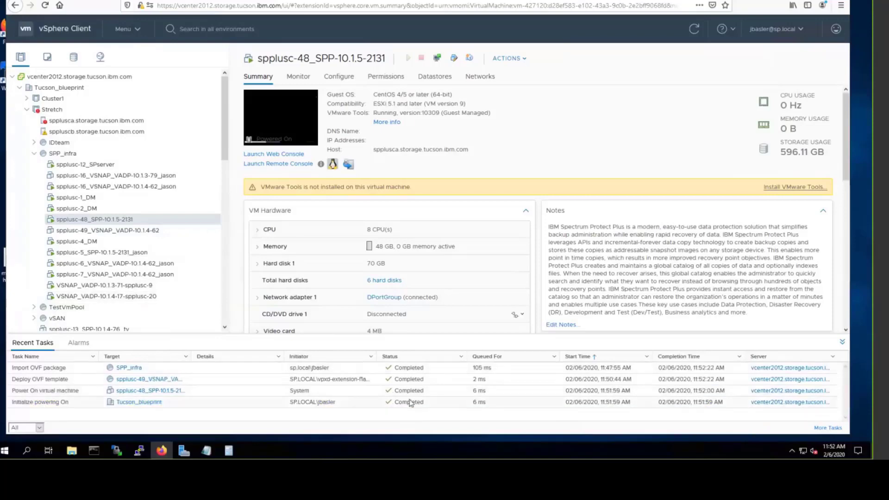
Step: Review spplusc-49's summary, still powered off with 278 GB storage
{"action": "left_click", "coordinate": [98, 231]}
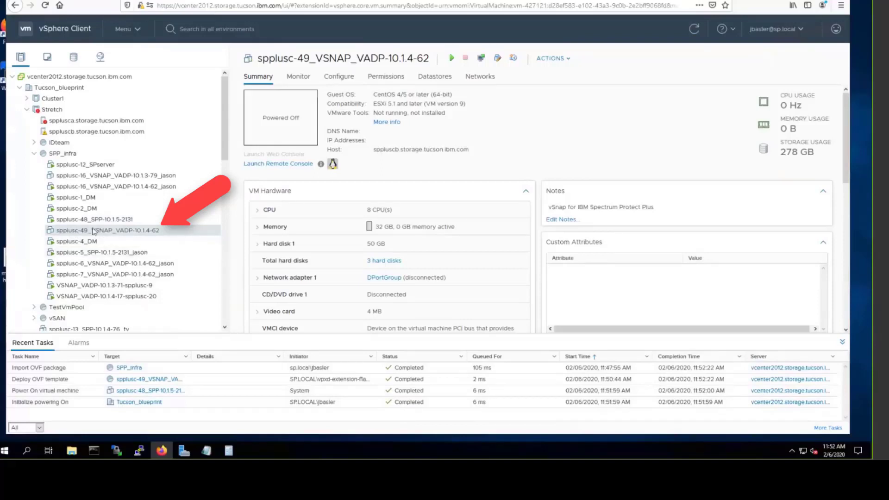
{"action": "left_click", "coordinate": [91, 219]}
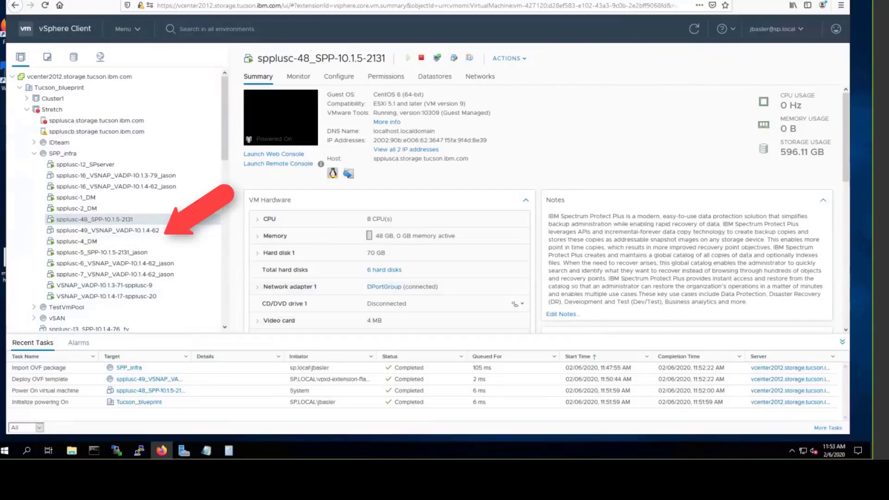
{"action": "left_click", "coordinate": [109, 232]}
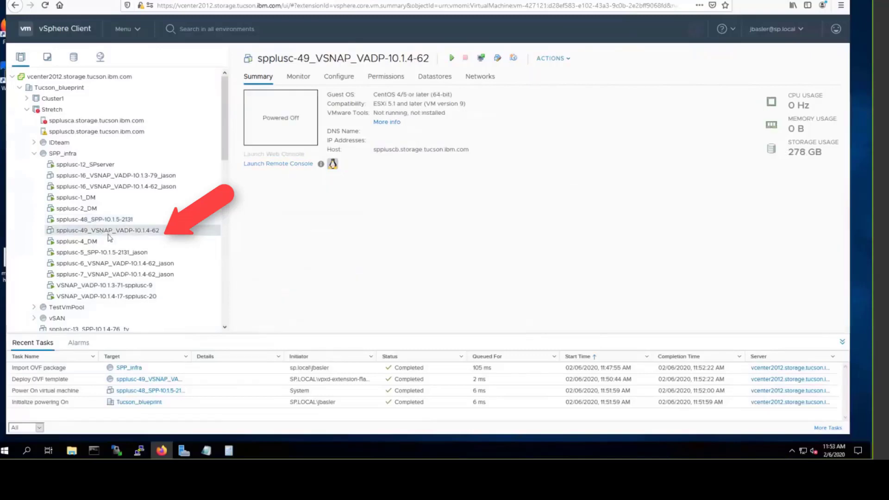
Step: In spplusc-49's Edit Settings, change memory 32→40 GB and delete Hard disk 2 with its files
{"action": "right_click", "coordinate": [106, 233]}
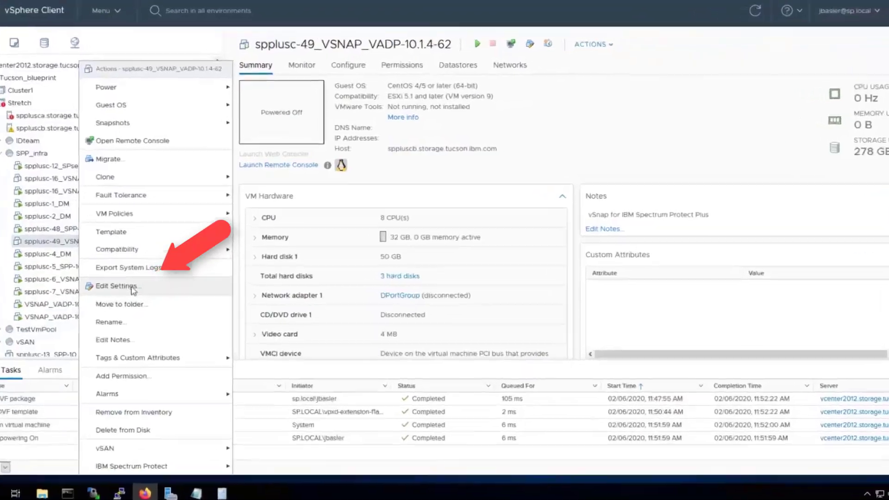
{"action": "left_click", "coordinate": [141, 274]}
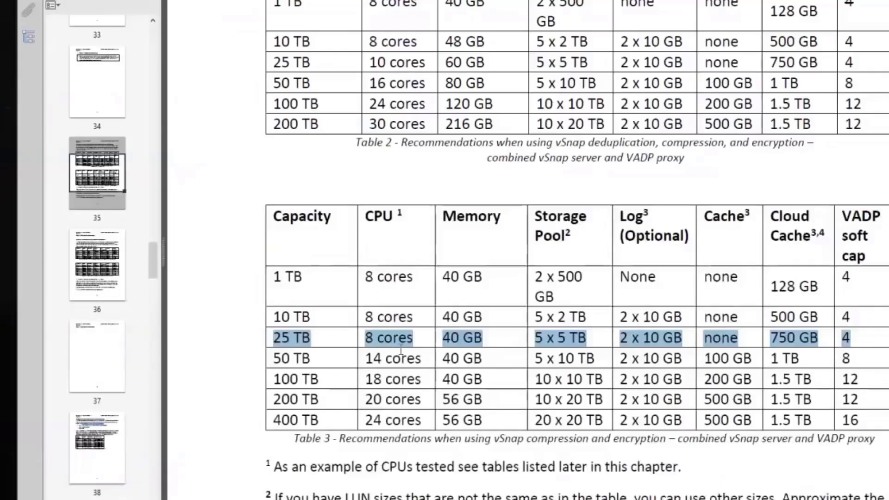
{"action": "left_click", "coordinate": [373, 344]}
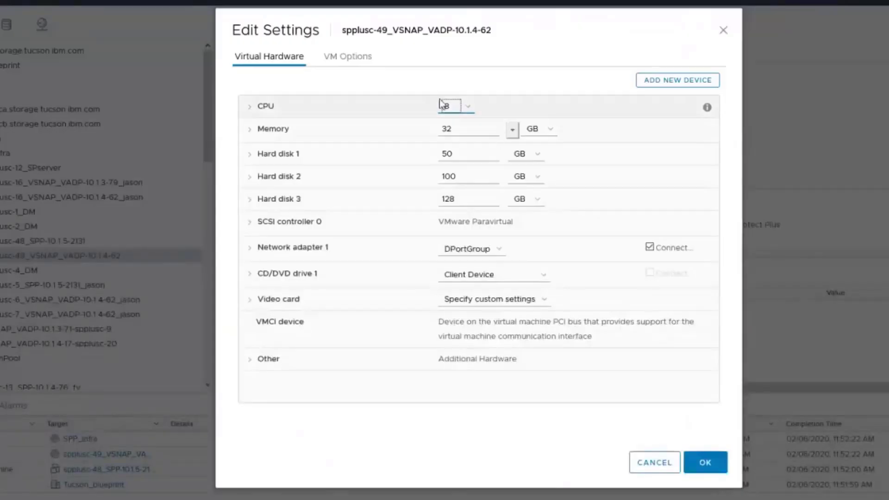
{"action": "double_click", "coordinate": [458, 129]}
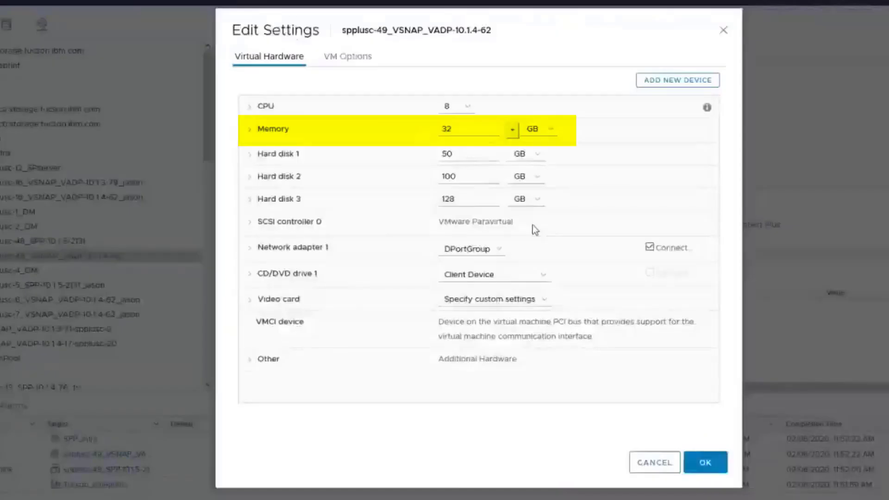
{"action": "double_click", "coordinate": [456, 128]}
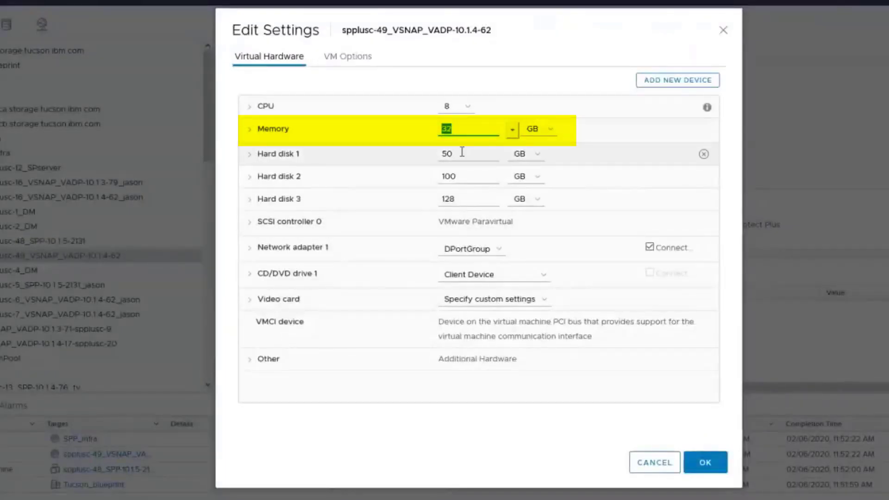
{"action": "type", "text": "40"}
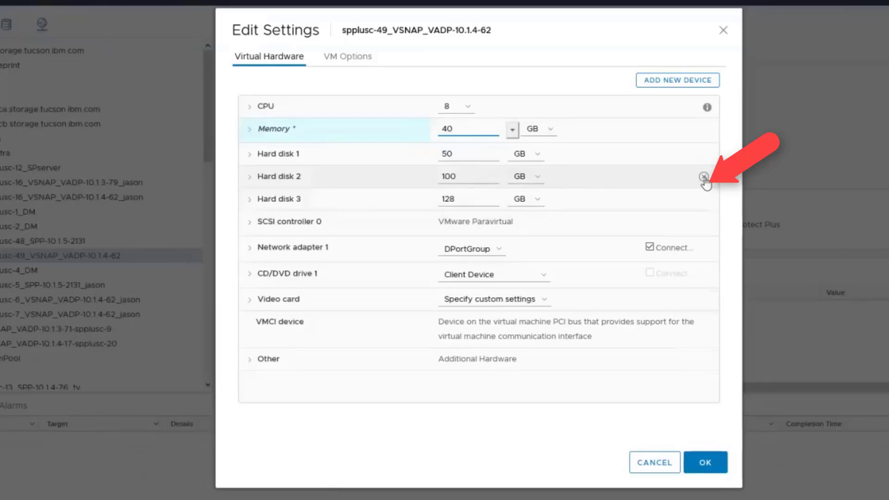
{"action": "left_click", "coordinate": [703, 179]}
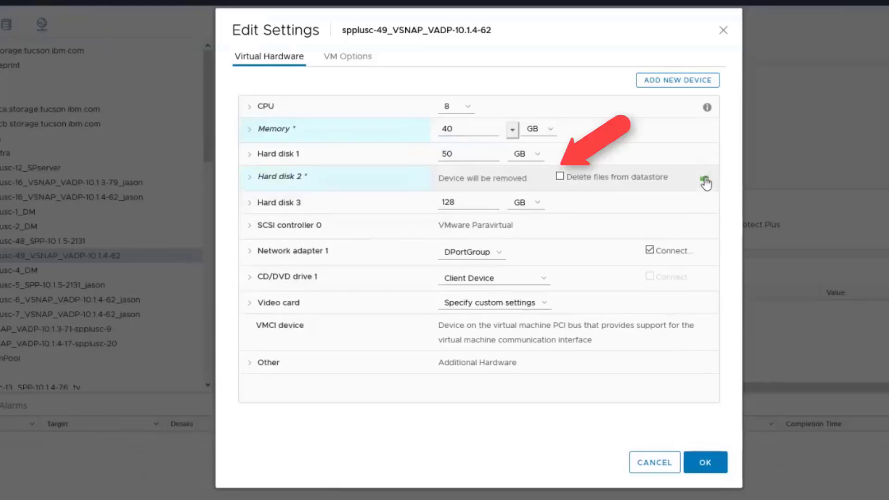
{"action": "left_click", "coordinate": [560, 177]}
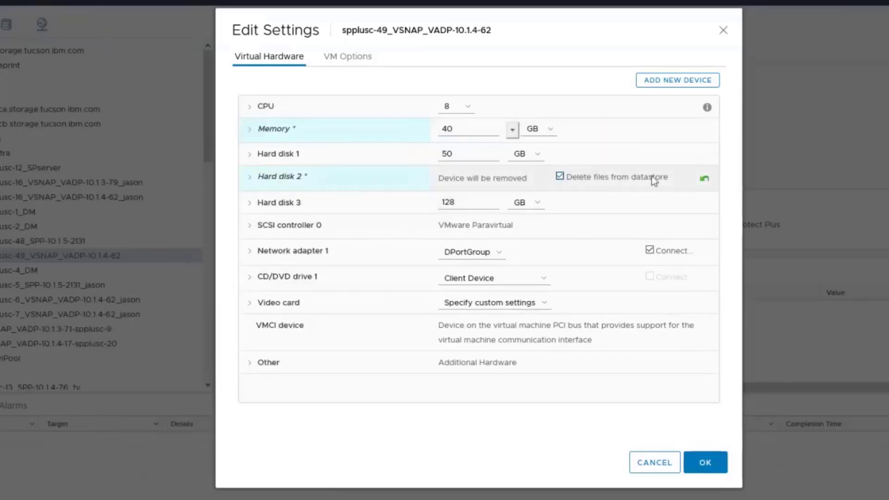
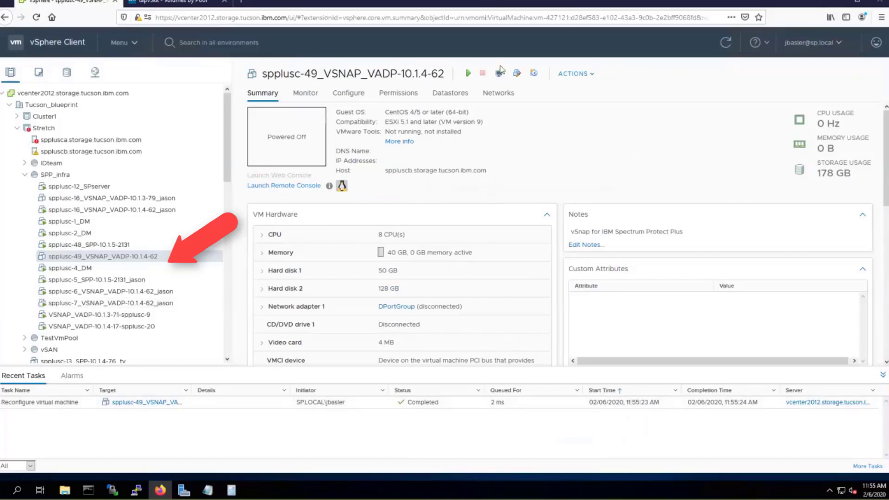
Step: Power on spplusc-49_VSNAP_VADP-10.1.4-62, select spplusc-48, and minimise the browser
{"action": "left_click", "coordinate": [468, 74]}
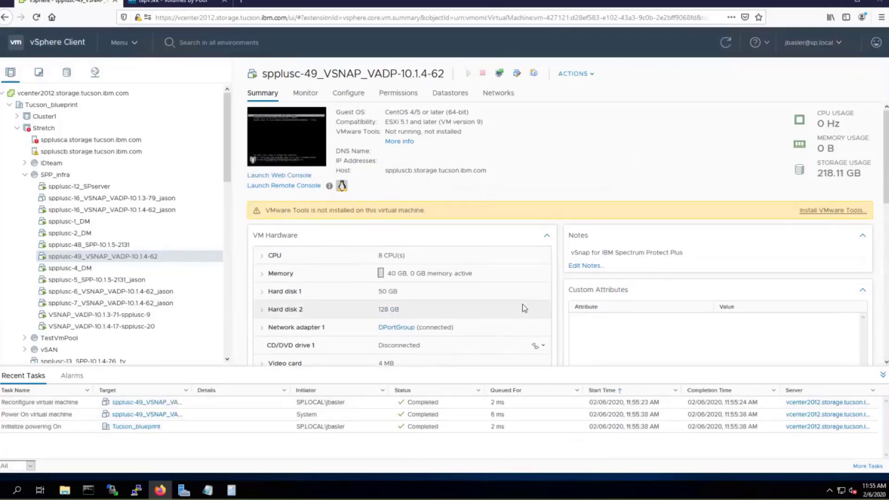
{"action": "left_click", "coordinate": [133, 245]}
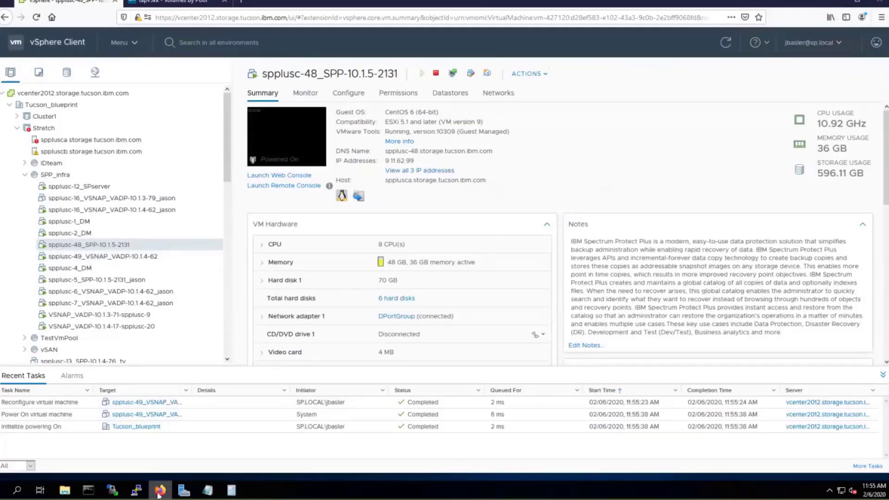
{"action": "left_click", "coordinate": [179, 492]}
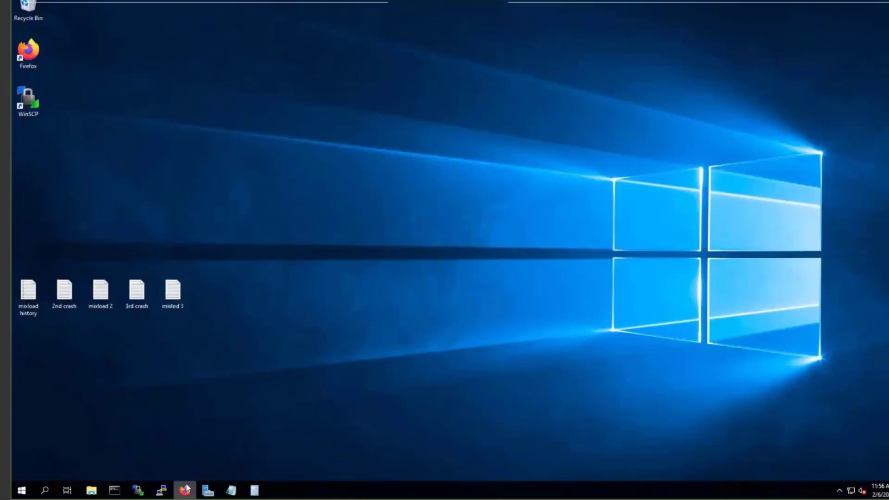
Step: Accept the certificate risk, then check the spplusc-49_VSNAP_VADP-10.1.4-62 summary in vSphere
{"action": "left_click", "coordinate": [185, 490]}
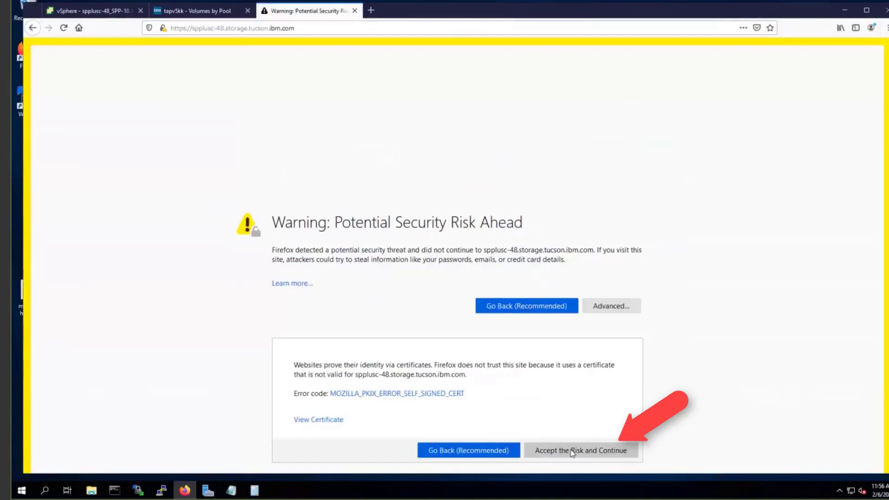
{"action": "left_click", "coordinate": [571, 450]}
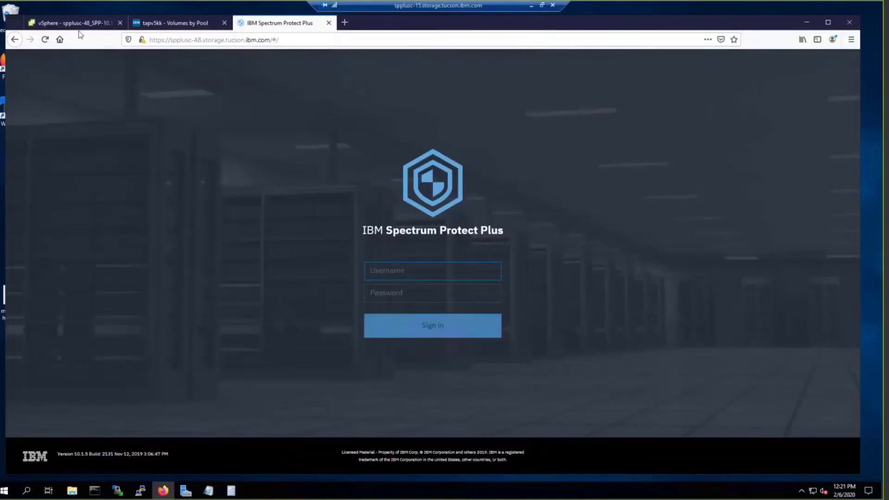
{"action": "left_click", "coordinate": [63, 23]}
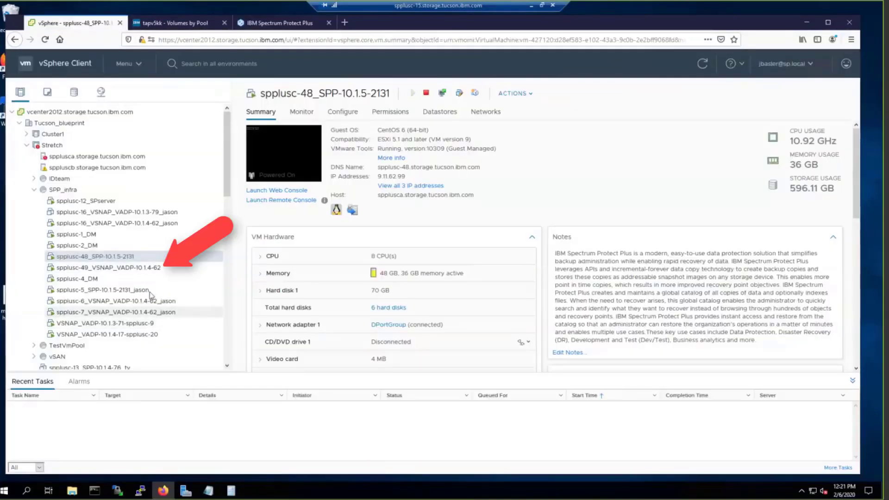
{"action": "left_click", "coordinate": [168, 268]}
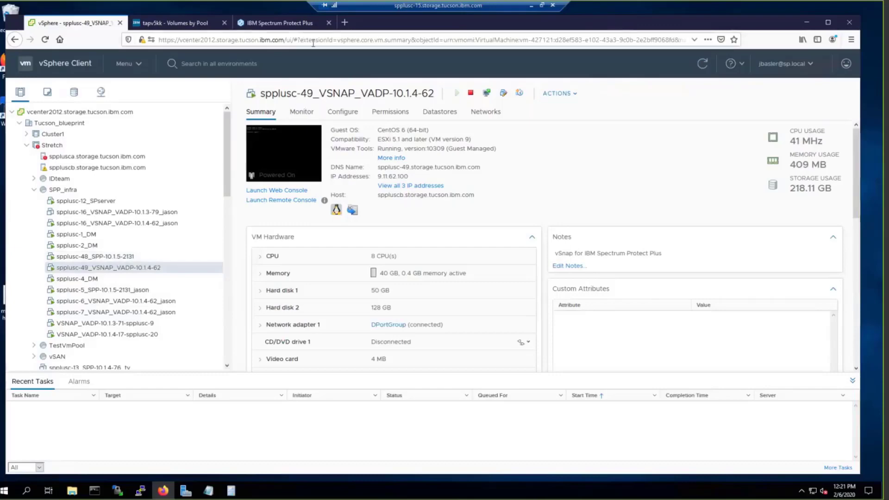
Step: Sign in to Spectrum Protect Plus as admin, declining to save the login
{"action": "left_click", "coordinate": [284, 26]}
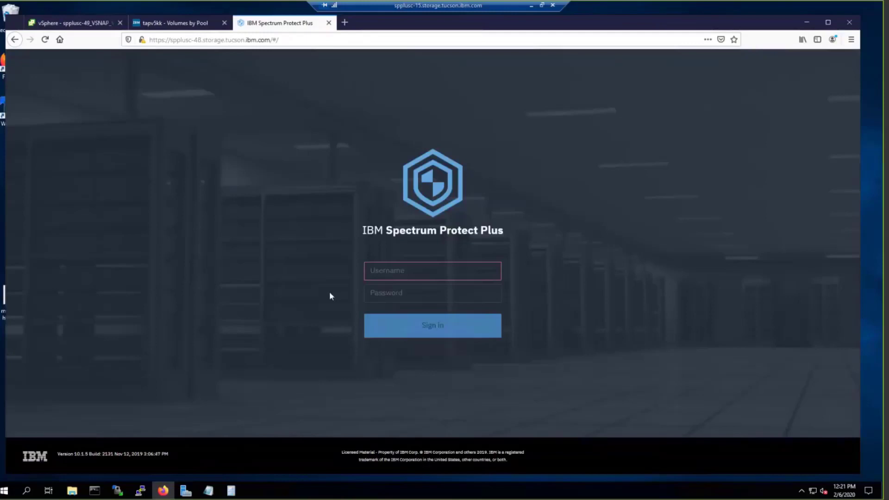
{"action": "type", "text": "admin"}
{"action": "key", "text": "Tab"}
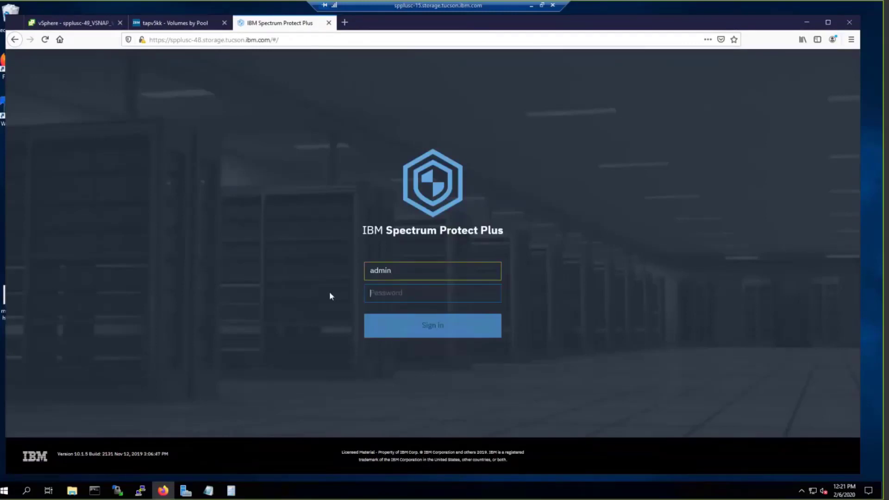
{"action": "type", "text": "•••••••••"}
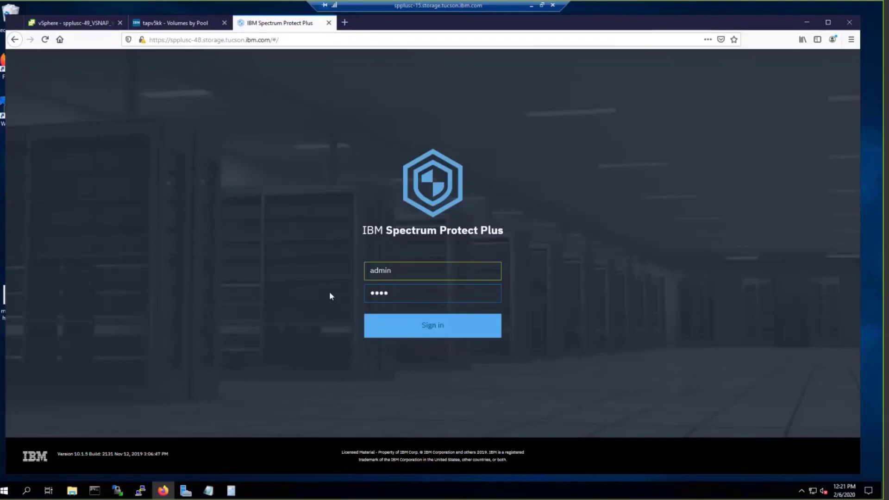
{"action": "key", "text": "Return"}
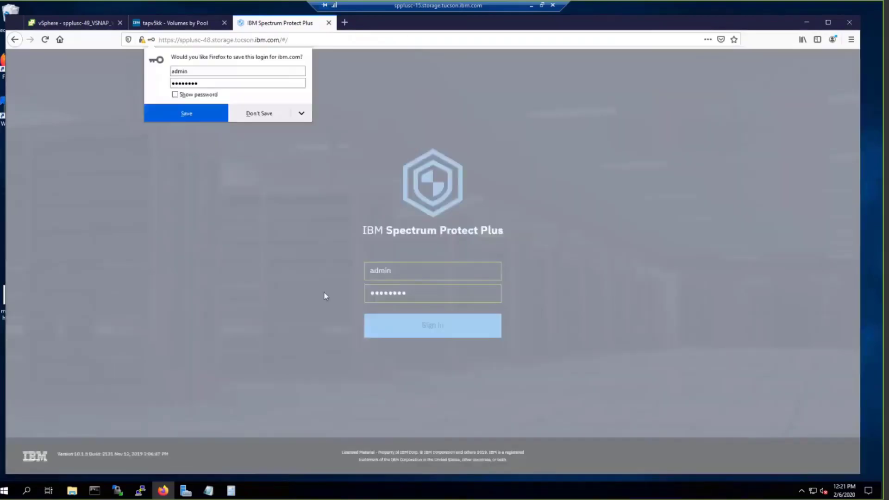
{"action": "left_click", "coordinate": [270, 114]}
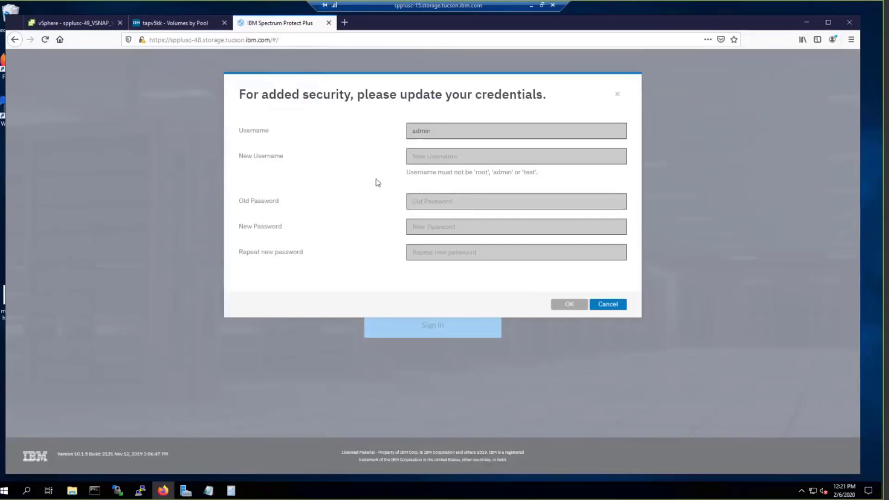
Step: Replace the default admin credentials with a new username, old password and repeated new password
{"action": "left_click", "coordinate": [422, 156]}
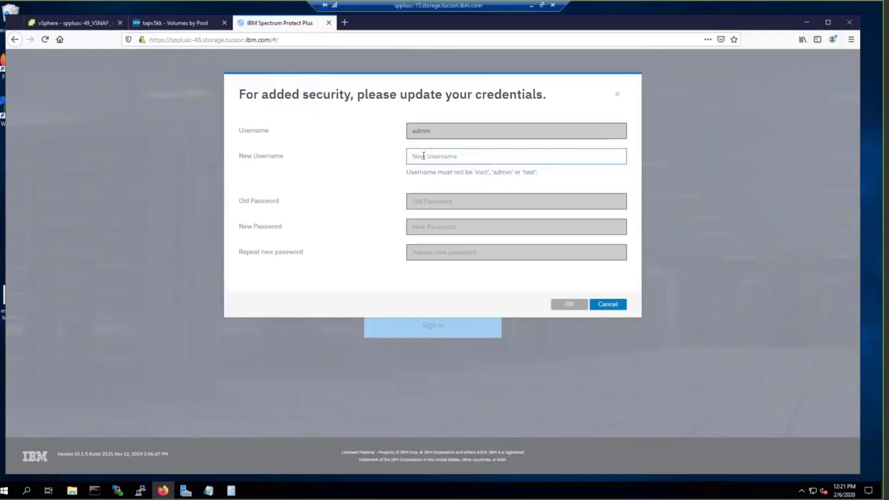
{"action": "type", "text": "jbasler"}
{"action": "left_click", "coordinate": [432, 202]}
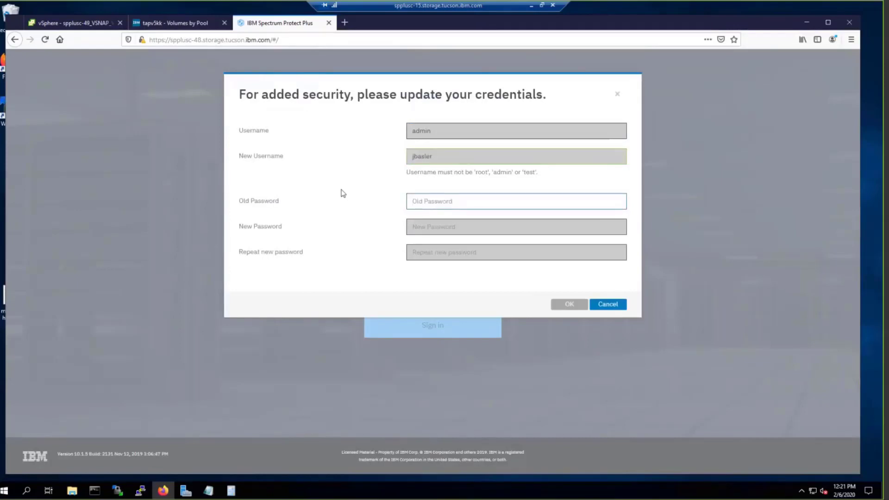
{"action": "type", "text": "password"}
{"action": "key", "text": "Tab"}
{"action": "type", "text": "password"}
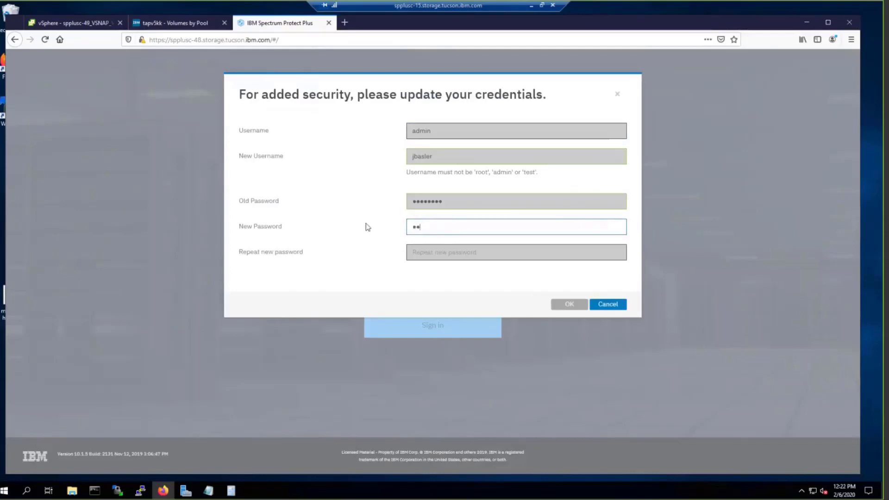
{"action": "key", "text": "Tab"}
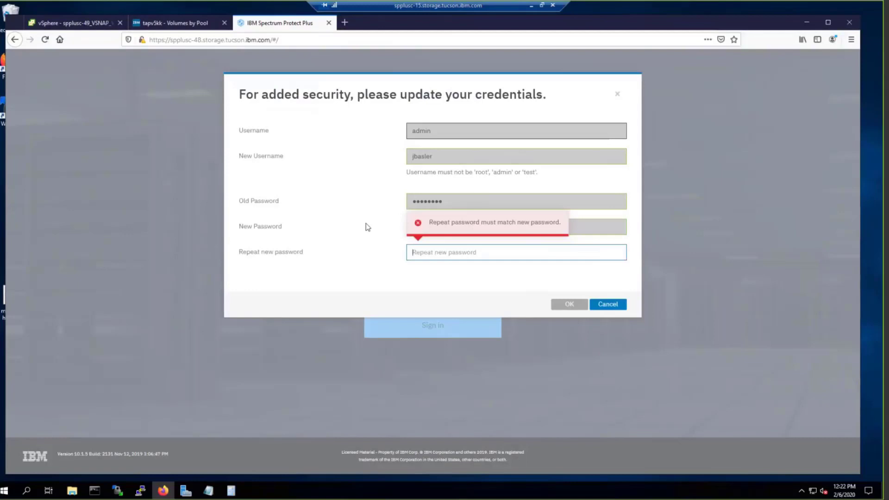
{"action": "type", "text": "password"}
{"action": "left_click", "coordinate": [565, 305]}
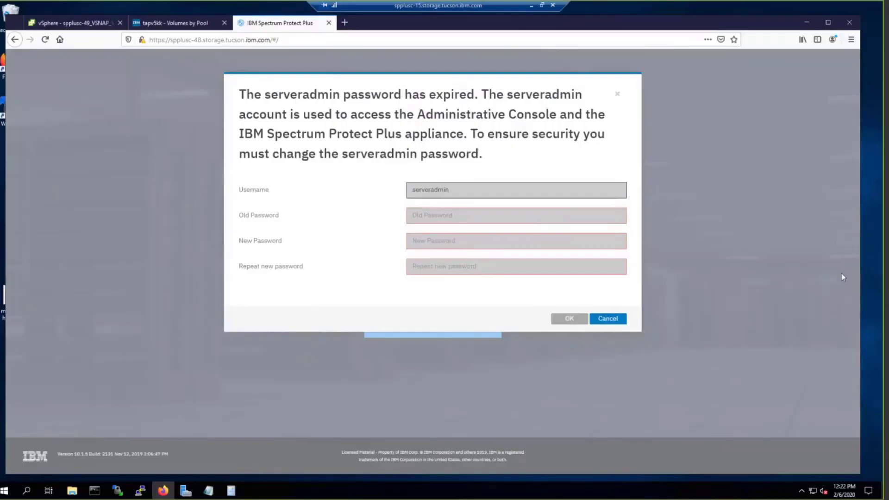
Step: Find the default serveradmin password in the blueprint PDF and set a new serveradmin password
{"action": "left_click", "coordinate": [528, 7]}
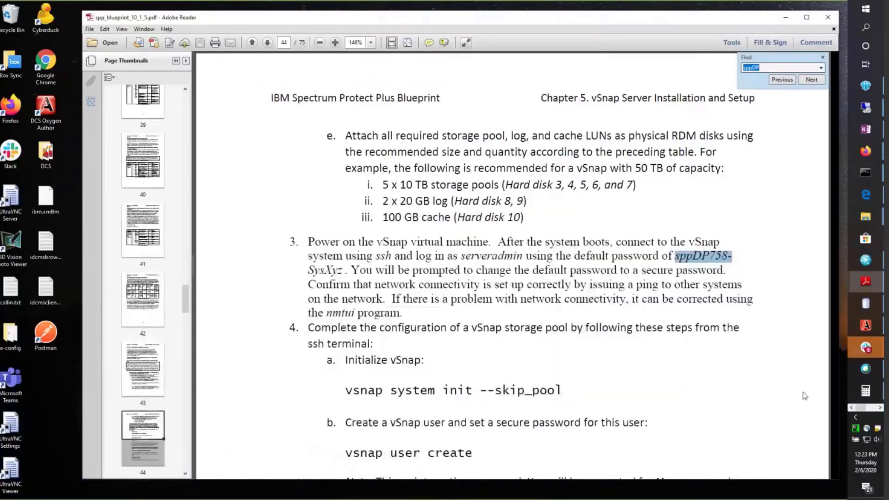
{"action": "left_click", "coordinate": [454, 330]}
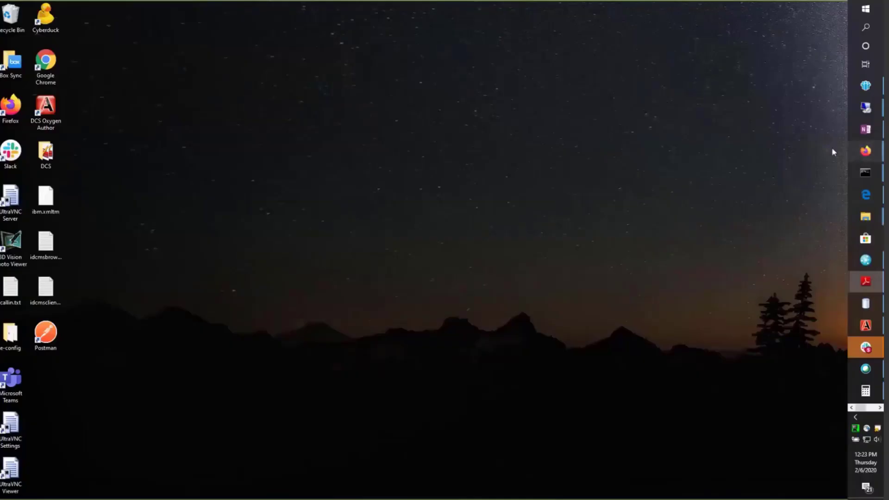
{"action": "mouse_move", "coordinate": [865, 150]}
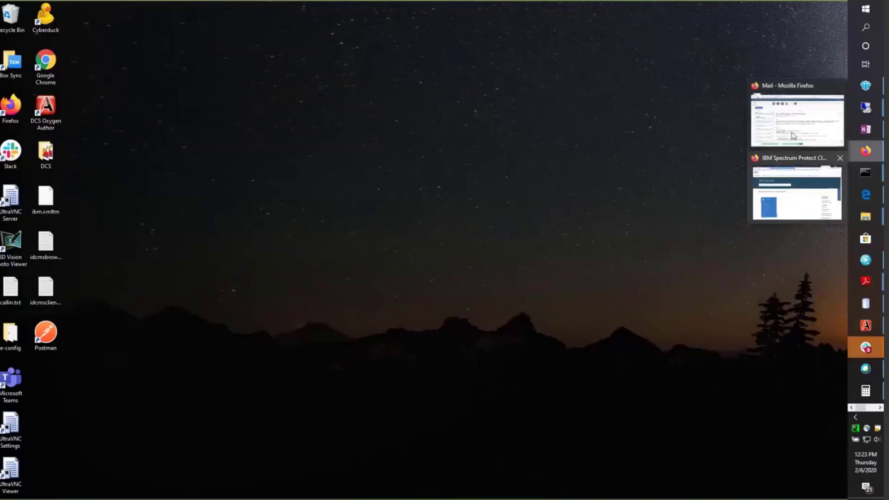
{"action": "type", "text": "••••••••••••••"}
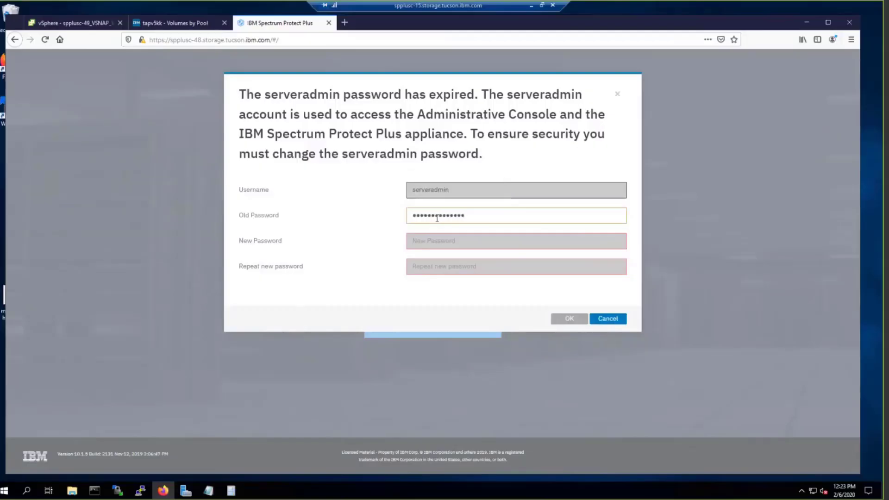
{"action": "key", "text": "Tab"}
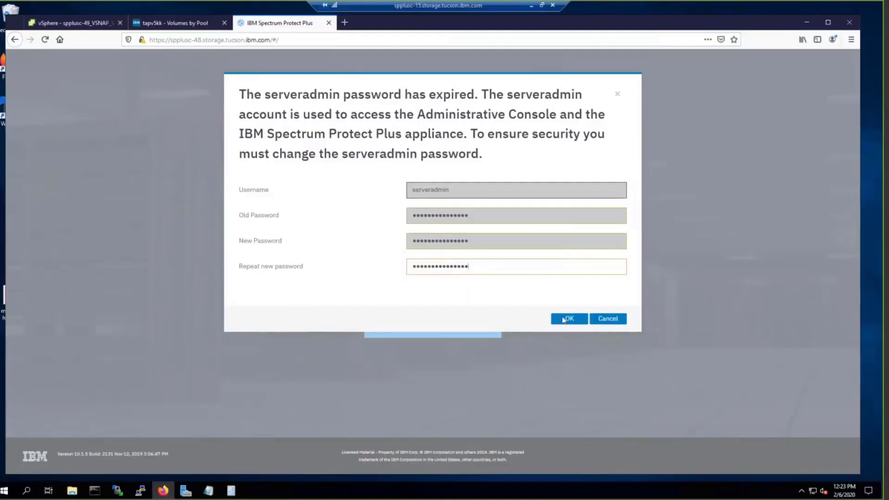
{"action": "left_click", "coordinate": [570, 318]}
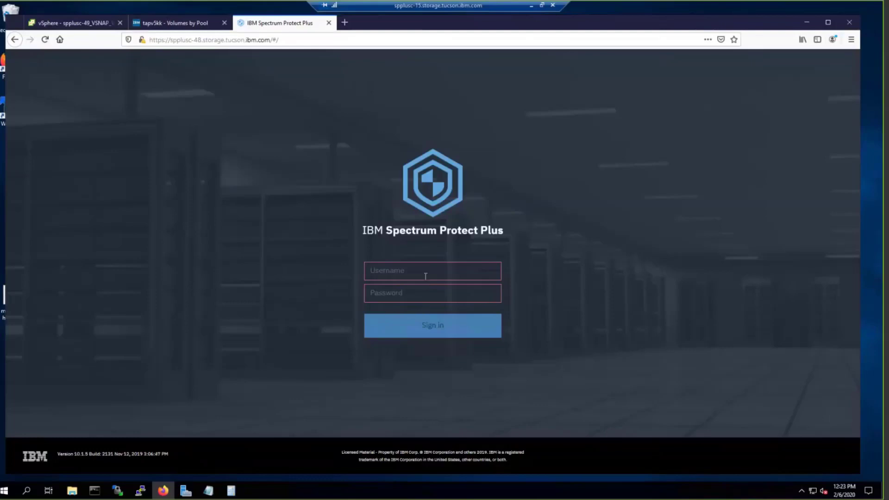
Step: Sign in with the new administrator username and password, declining to save the login
{"action": "type", "text": "jbaser"}
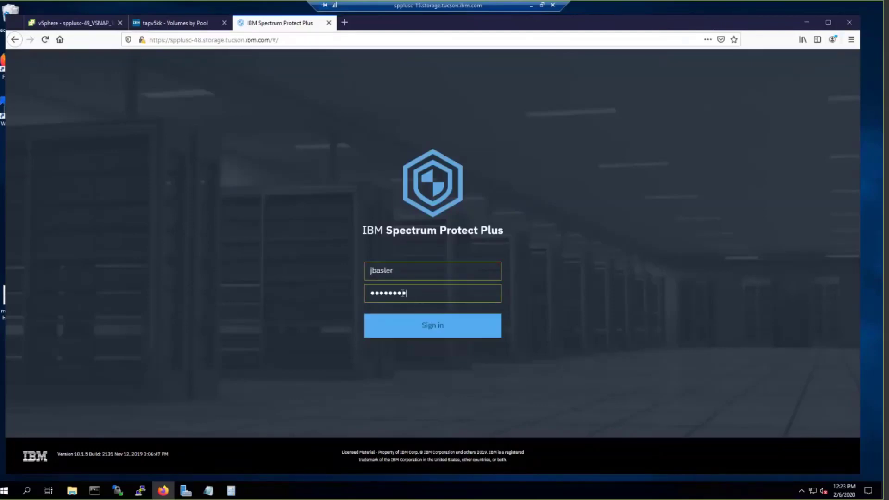
{"action": "left_click_drag", "start_coordinate": [406, 294], "coordinate": [331, 297]}
{"action": "type", "text": "********"}
{"action": "key", "text": "Return"}
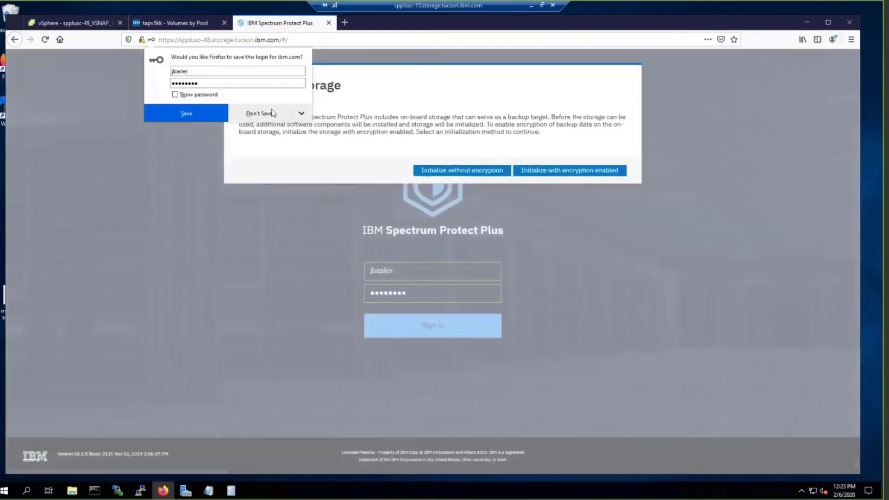
{"action": "left_click", "coordinate": [269, 120]}
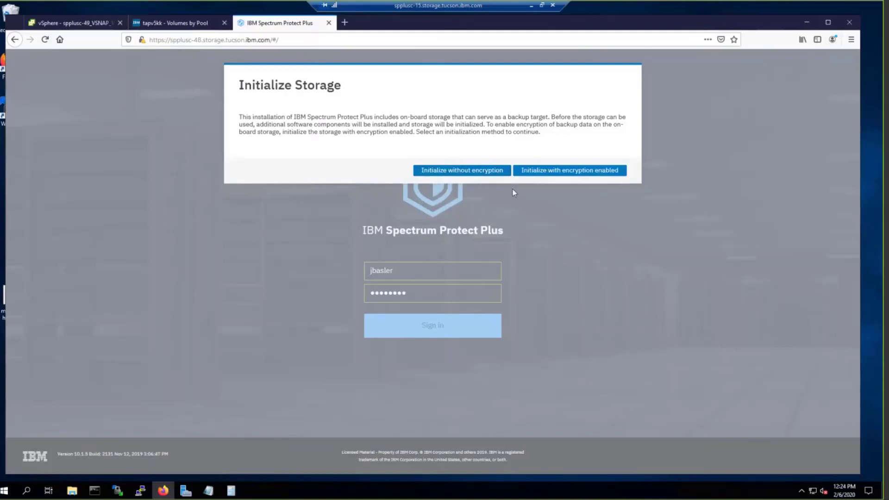
Step: Initialize on-board storage without encryption, then skim and close the Quick Start guide
{"action": "left_click", "coordinate": [449, 174]}
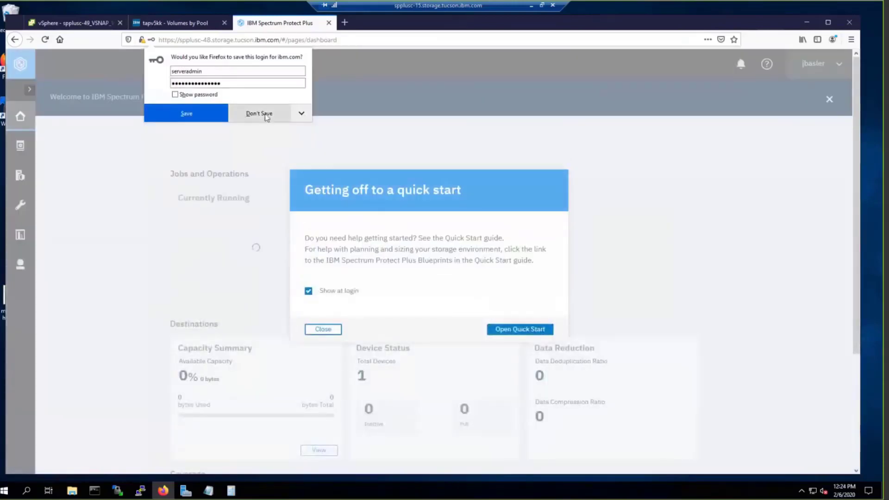
{"action": "left_click", "coordinate": [266, 117]}
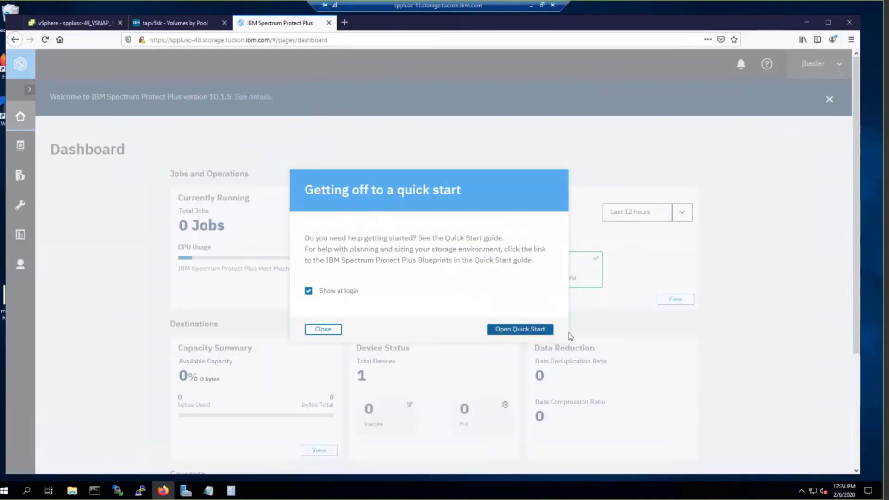
{"action": "left_click", "coordinate": [515, 330]}
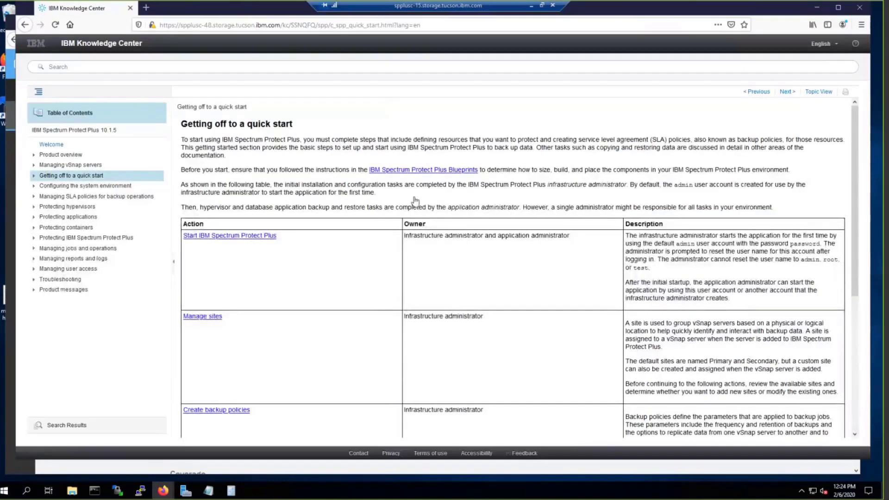
{"action": "scroll", "coordinate": [394, 241], "scroll_direction": "down", "scroll_amount": 4}
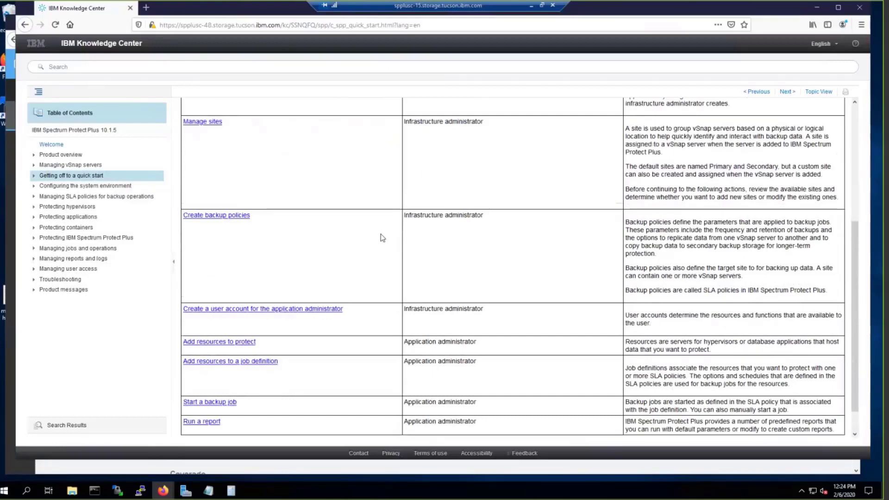
{"action": "scroll", "coordinate": [381, 234], "scroll_direction": "up", "scroll_amount": 4}
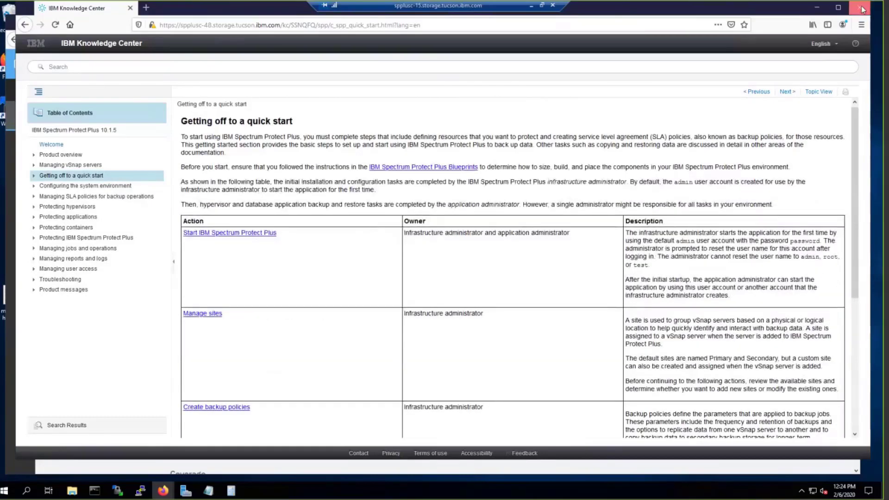
{"action": "left_click", "coordinate": [859, 7]}
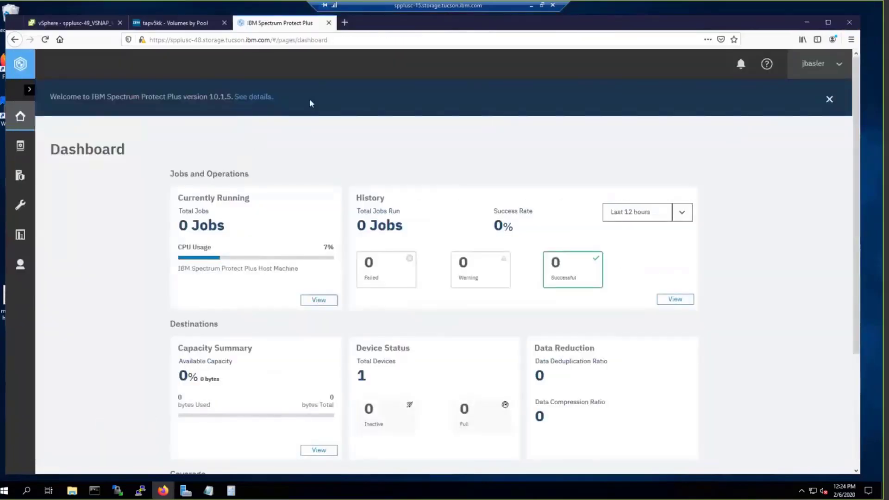
Step: Dismiss the 10.1.5 What's New panel and open Hypervisors > VMware backup page
{"action": "left_click", "coordinate": [254, 99]}
{"action": "left_click", "coordinate": [837, 91]}
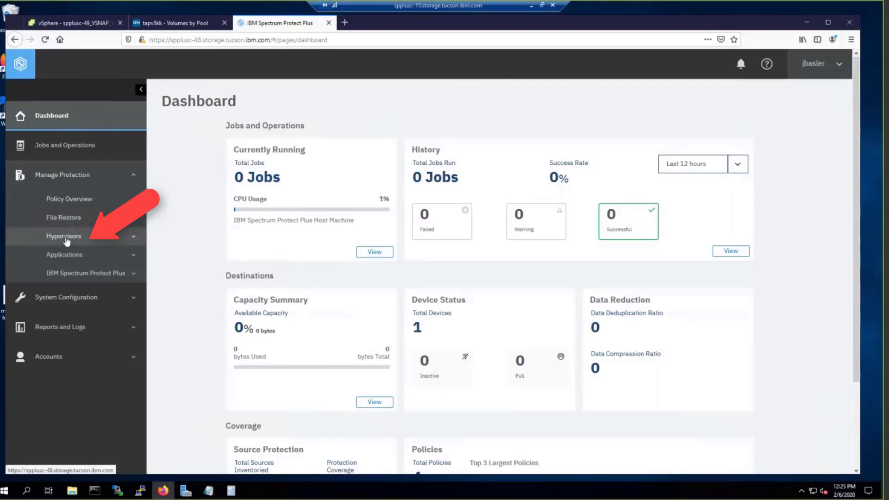
{"action": "left_click", "coordinate": [67, 237]}
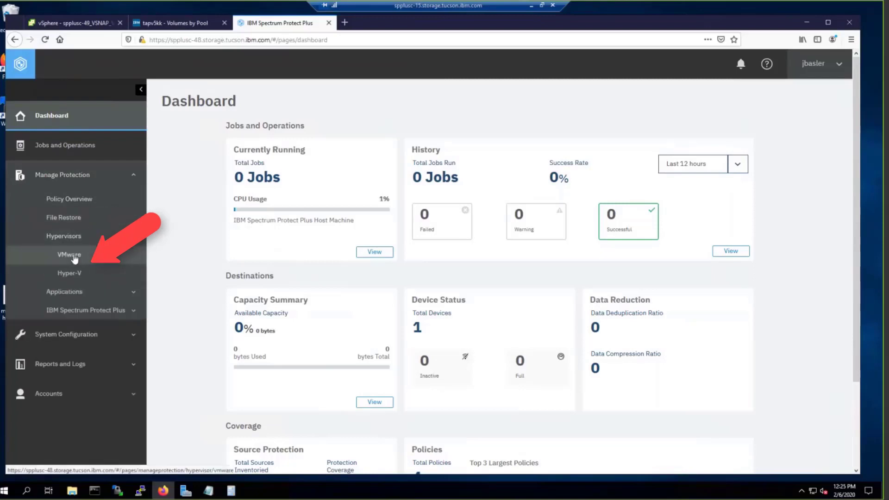
{"action": "left_click", "coordinate": [74, 259]}
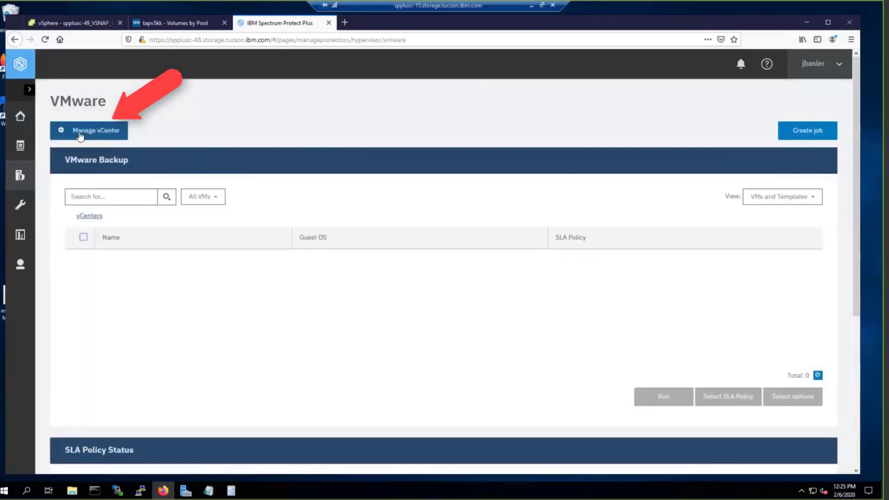
Step: Add vCenter vcenter2012.storage.tucson.ibm.com with its account username and password, and save
{"action": "left_click", "coordinate": [83, 132]}
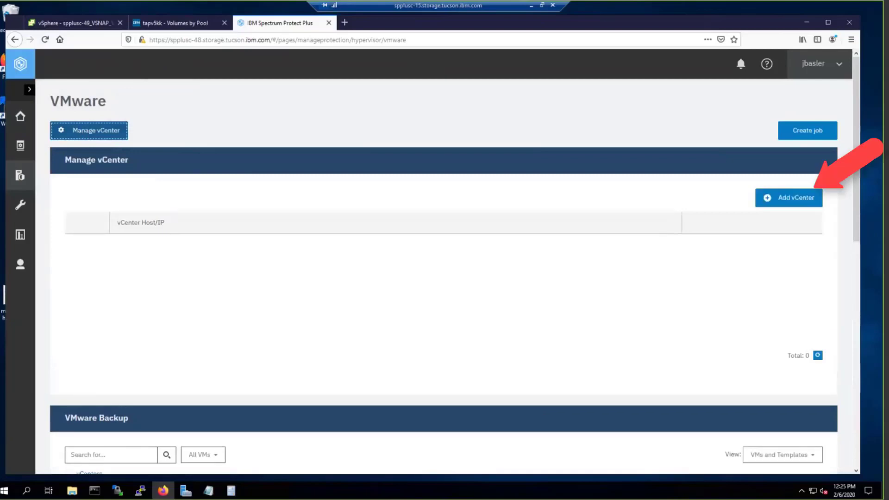
{"action": "left_click", "coordinate": [783, 194]}
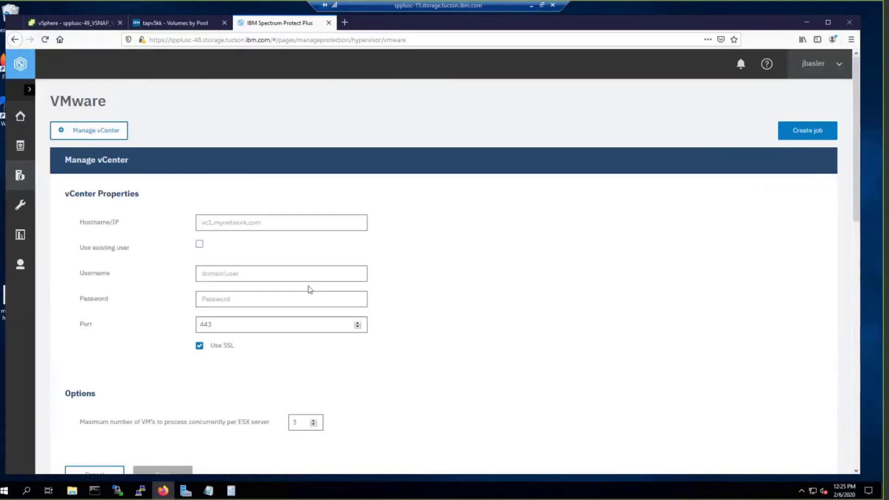
{"action": "left_click", "coordinate": [228, 226]}
{"action": "type", "text": "vcenter2012.storage.tucson.ibm.com"}
{"action": "left_click", "coordinate": [247, 274]}
{"action": "key", "text": "Tab"}
{"action": "type", "text": "••••••••"}
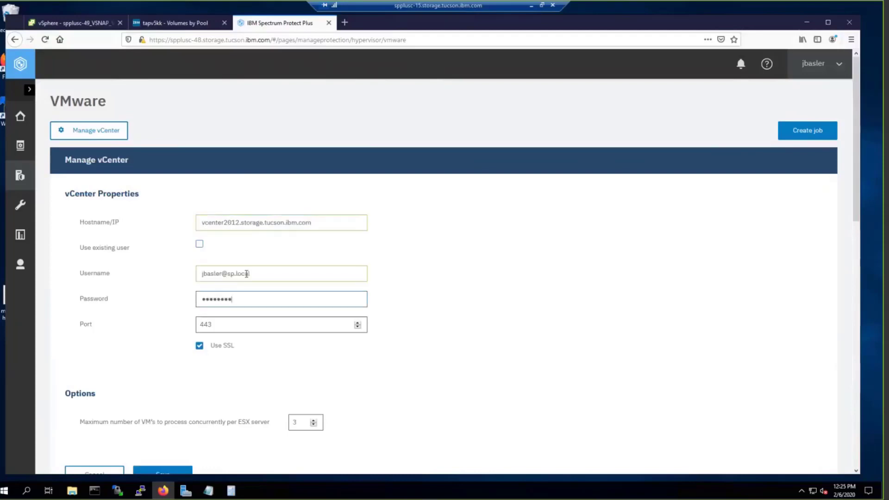
{"action": "scroll", "coordinate": [571, 281], "scroll_direction": "down", "scroll_amount": 3}
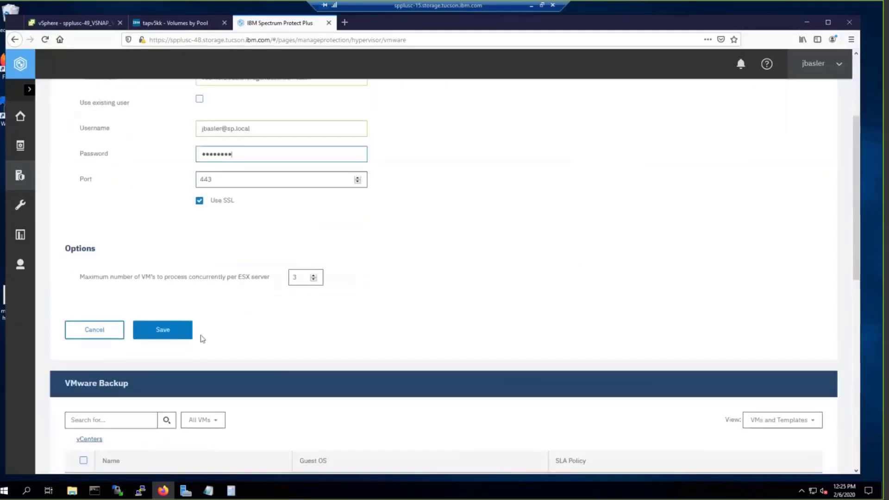
{"action": "left_click", "coordinate": [188, 332]}
{"action": "left_click", "coordinate": [596, 199]}
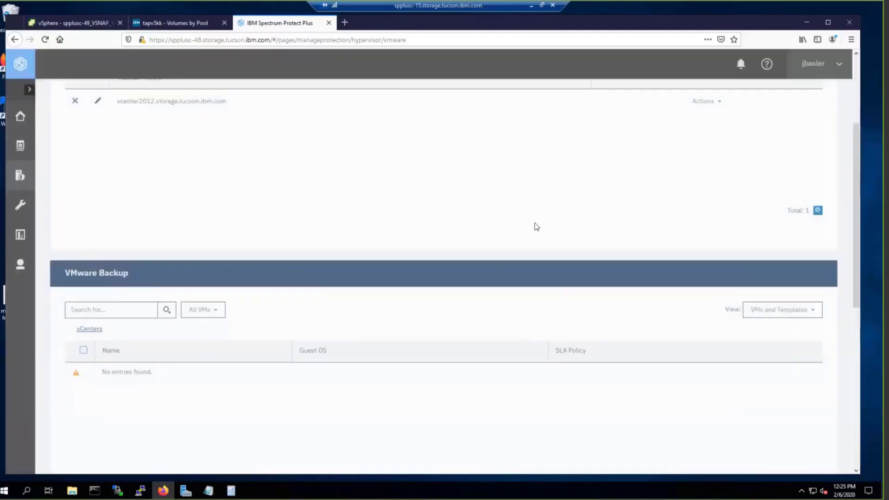
{"action": "scroll", "coordinate": [502, 208], "scroll_direction": "up", "scroll_amount": 2}
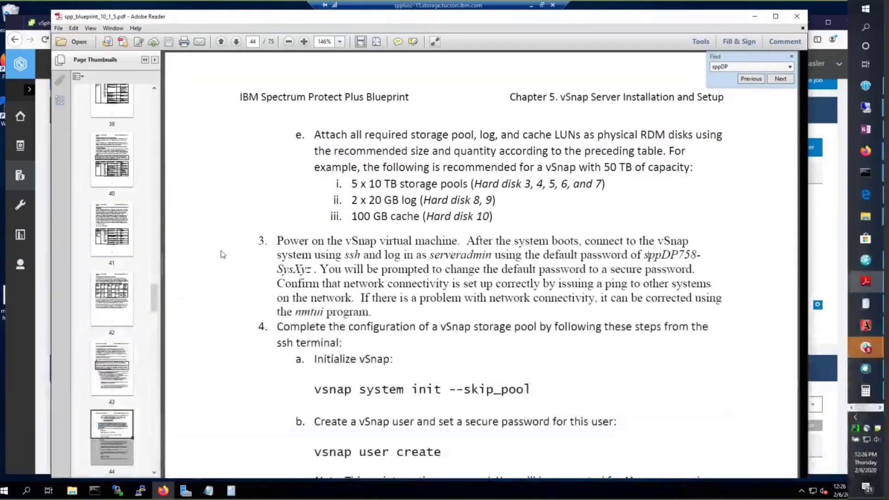
Step: Read the blueprint's Chapter 5 vSnap setup on page 43, then return to vSphere
{"action": "scroll", "coordinate": [339, 230], "scroll_direction": "up", "scroll_amount": 1}
{"action": "scroll", "coordinate": [340, 230], "scroll_direction": "up", "scroll_amount": 10}
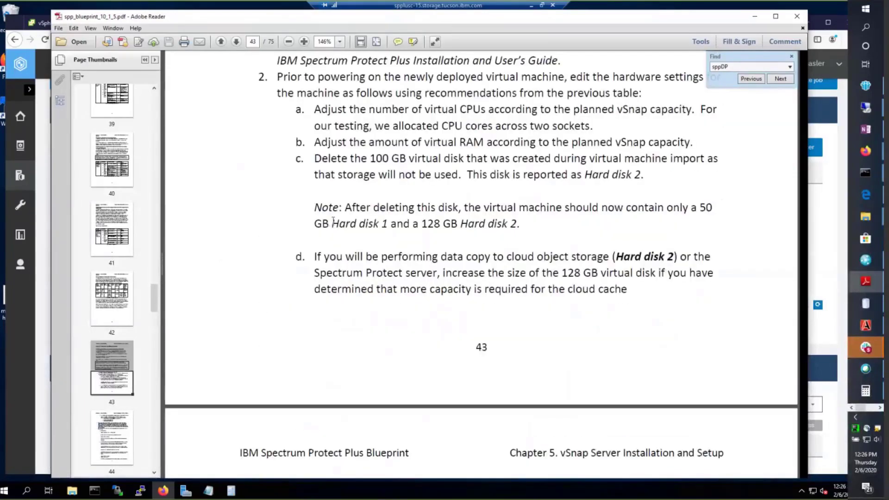
{"action": "scroll", "coordinate": [337, 220], "scroll_direction": "up", "scroll_amount": 10}
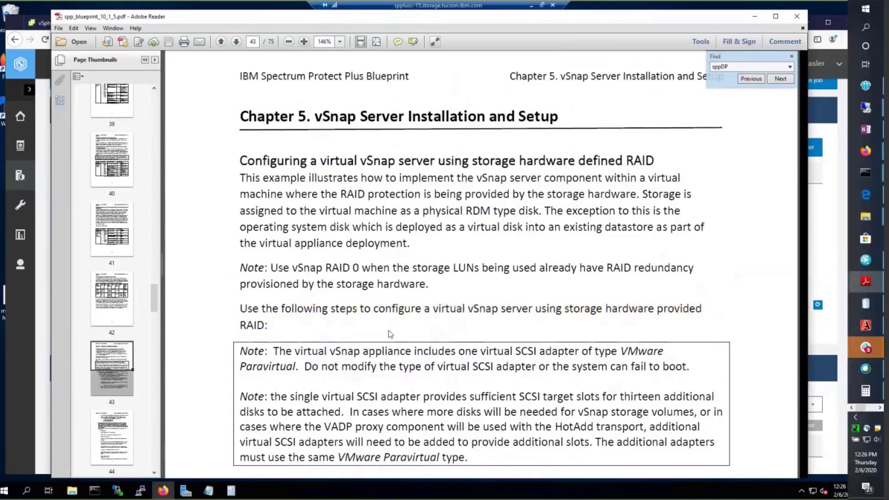
{"action": "scroll", "coordinate": [388, 330], "scroll_direction": "down", "scroll_amount": 2}
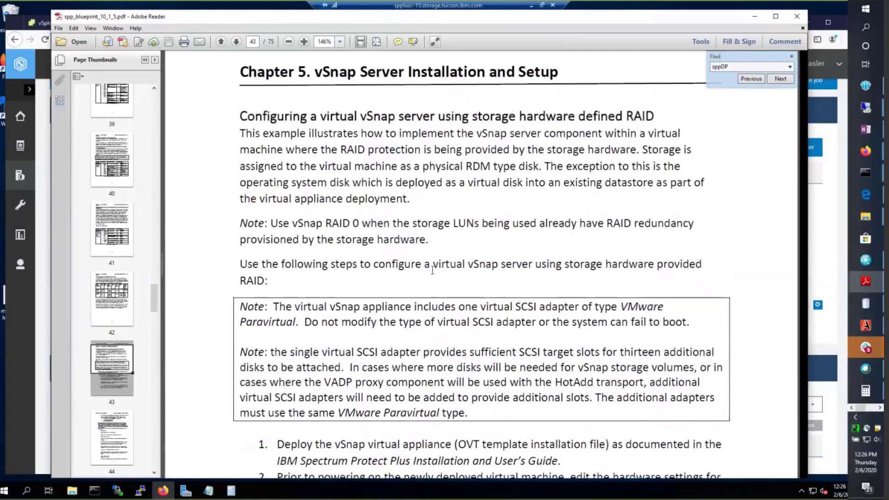
{"action": "left_click", "coordinate": [15, 27]}
{"action": "left_click", "coordinate": [74, 23]}
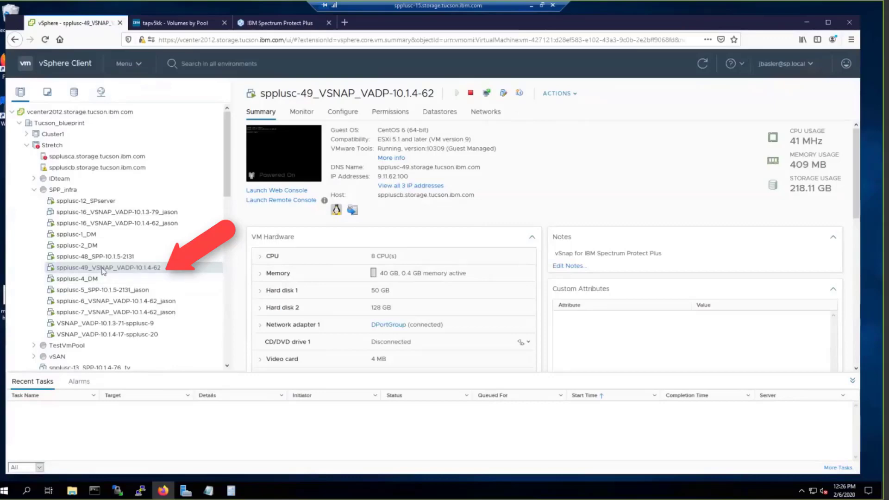
Step: In the VSNAP VM's Edit Settings, add a 5120 GB RDM disk mapped to LUN 7
{"action": "right_click", "coordinate": [103, 271]}
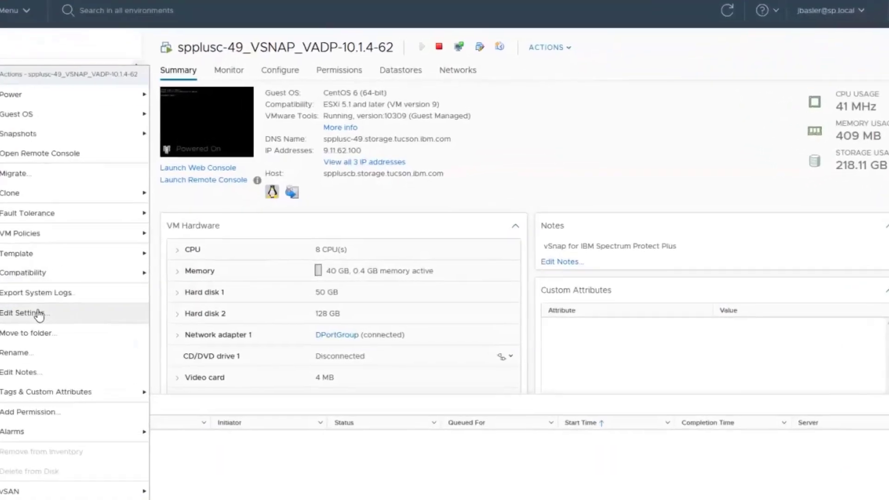
{"action": "left_click", "coordinate": [134, 307]}
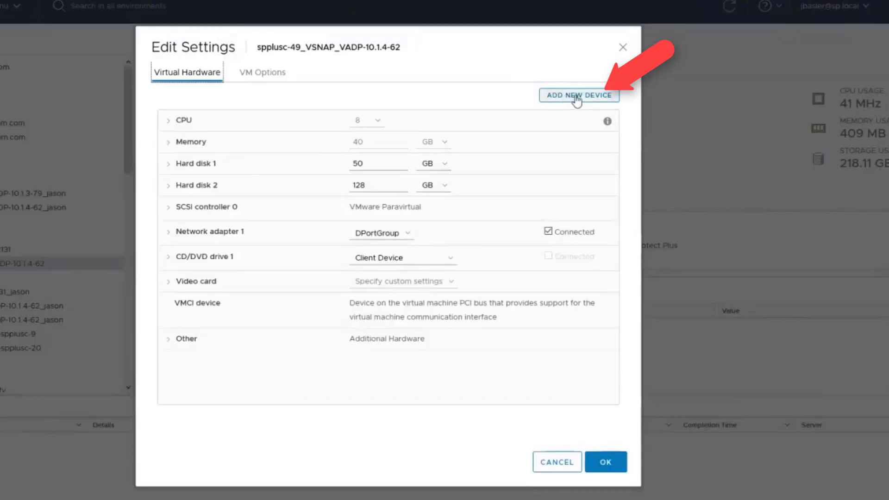
{"action": "left_click", "coordinate": [576, 98]}
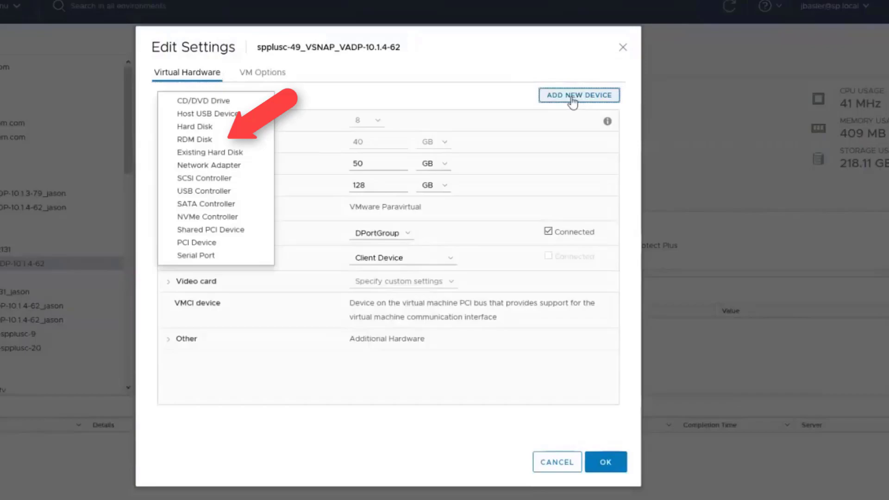
{"action": "left_click", "coordinate": [198, 140]}
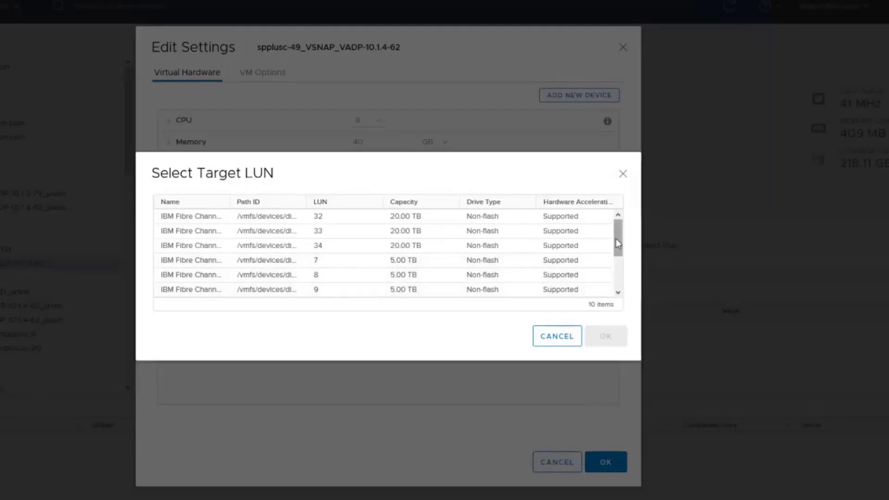
{"action": "mouse_move", "coordinate": [617, 244]}
{"action": "left_mouse_down"}
{"action": "mouse_move", "coordinate": [623, 288]}
{"action": "mouse_move", "coordinate": [624, 261]}
{"action": "left_mouse_up"}
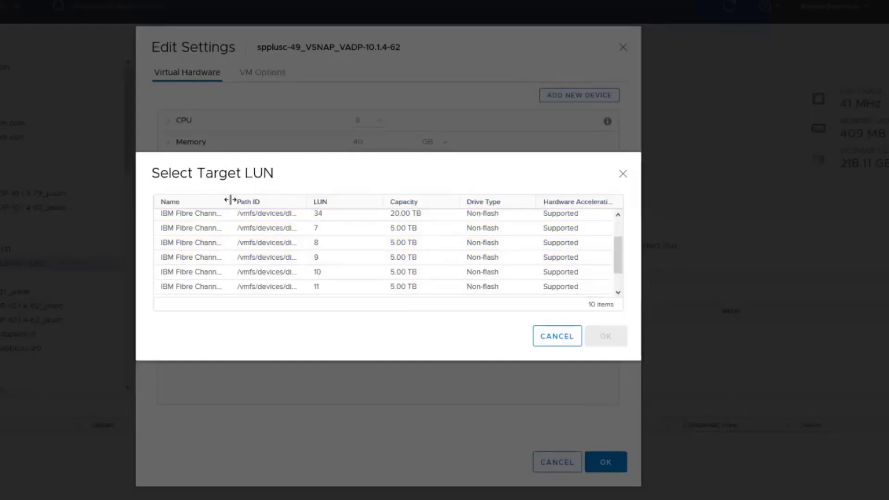
{"action": "left_click_drag", "start_coordinate": [229, 201], "coordinate": [422, 217]}
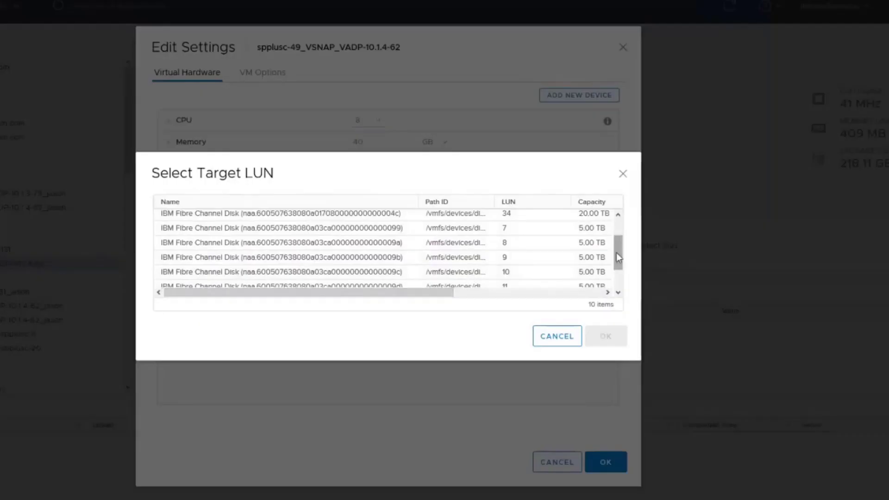
{"action": "mouse_move", "coordinate": [615, 253]}
{"action": "left_mouse_down"}
{"action": "mouse_move", "coordinate": [615, 262]}
{"action": "mouse_move", "coordinate": [616, 248]}
{"action": "left_mouse_up"}
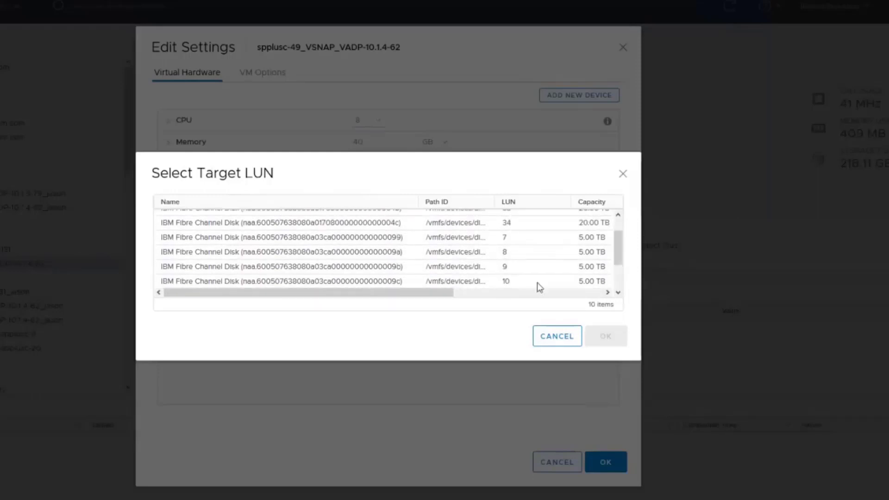
{"action": "left_click", "coordinate": [357, 241]}
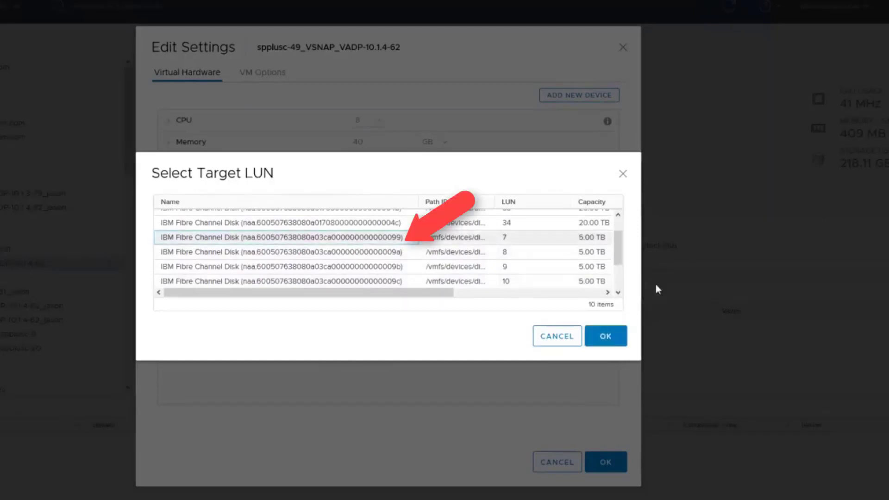
{"action": "left_click", "coordinate": [608, 343]}
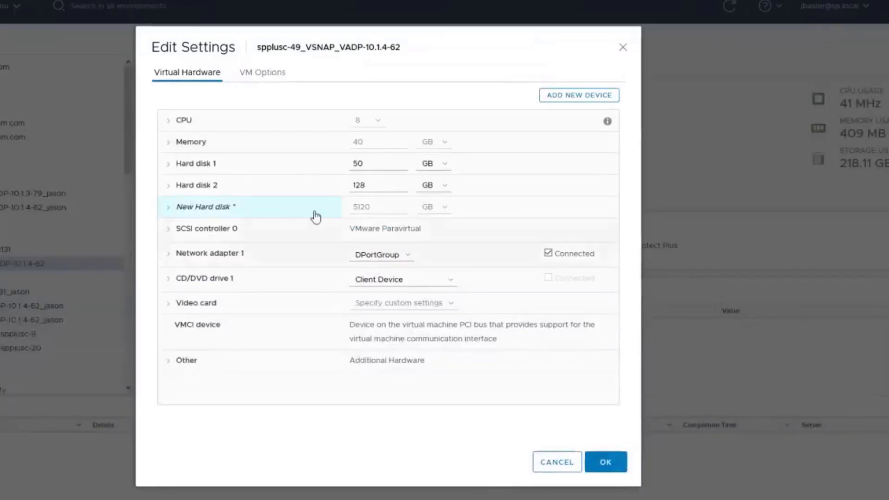
{"action": "left_click", "coordinate": [170, 209]}
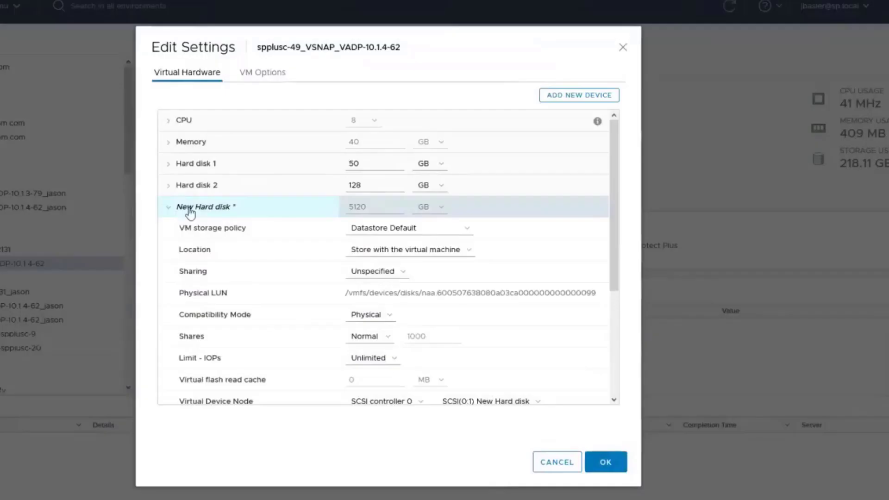
{"action": "left_click", "coordinate": [168, 209]}
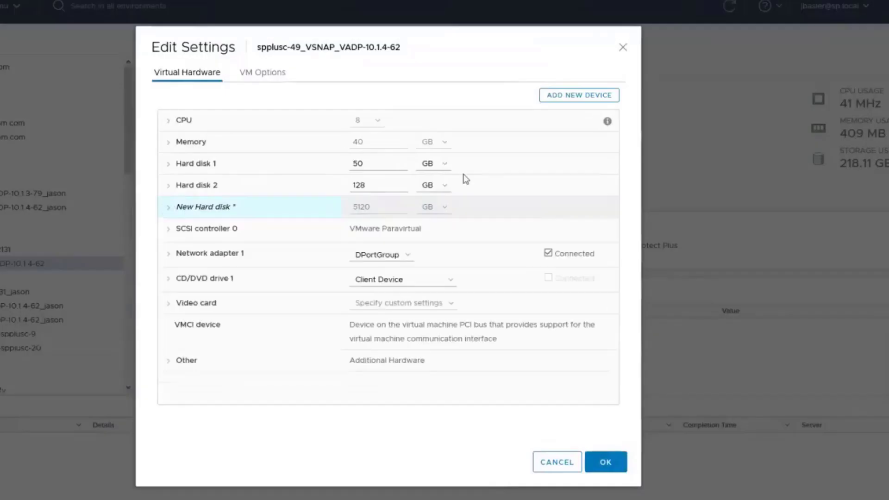
Step: Add two more raw device mapping disks targeting LUN 8 and LUN 9
{"action": "left_click", "coordinate": [576, 98]}
{"action": "left_click", "coordinate": [366, 261]}
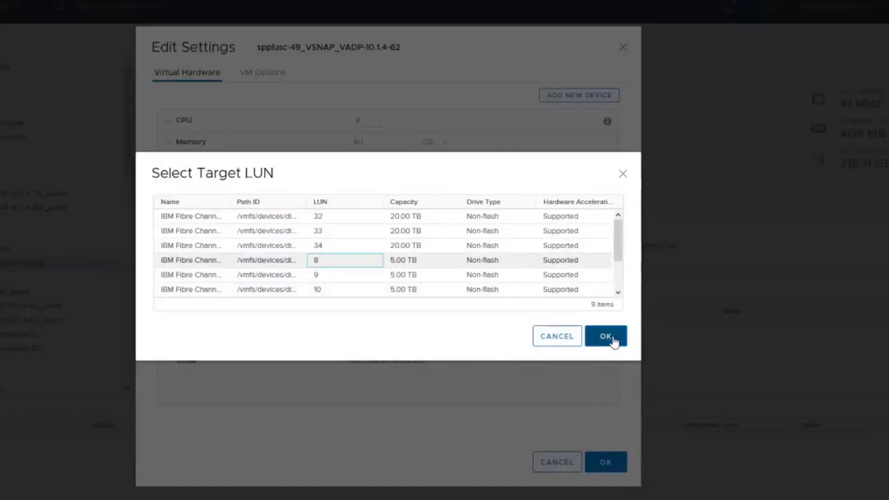
{"action": "left_click", "coordinate": [612, 339]}
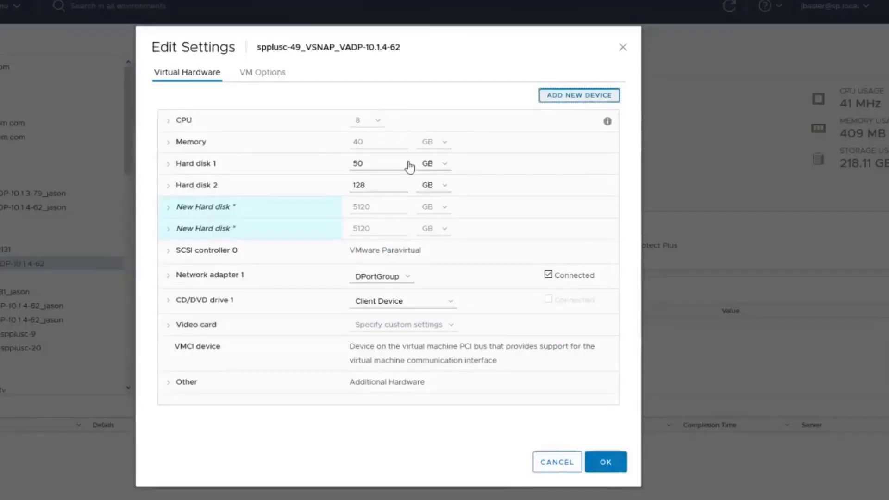
{"action": "left_click", "coordinate": [579, 95]}
{"action": "left_click", "coordinate": [195, 139]}
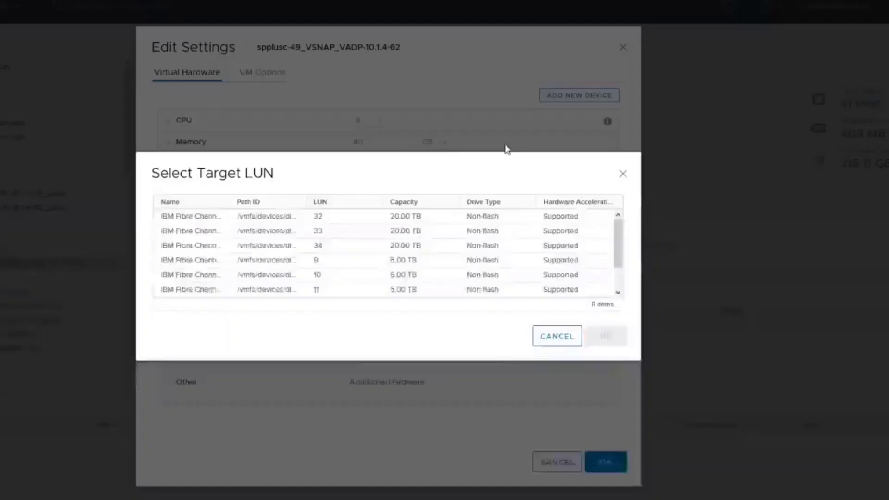
{"action": "left_click", "coordinate": [365, 265]}
{"action": "left_click", "coordinate": [606, 337]}
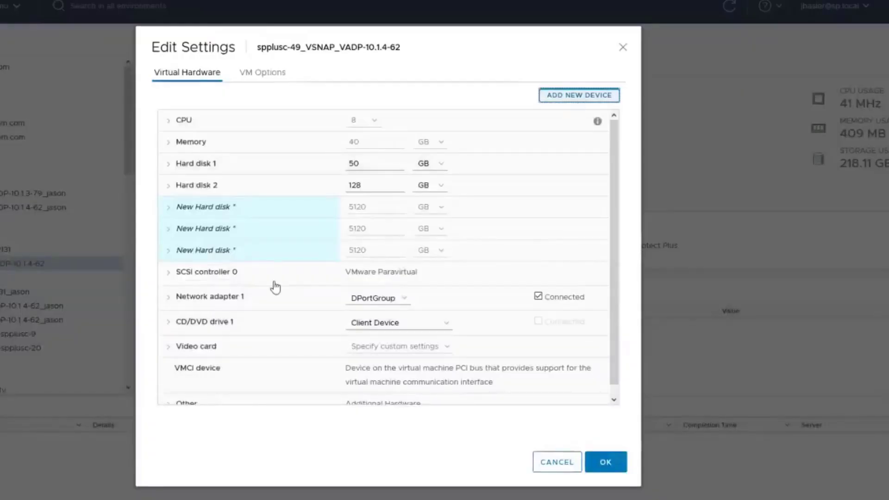
Step: Add the fourth and fifth raw device mapping disks on LUN 10 and LUN 11
{"action": "left_click", "coordinate": [199, 141]}
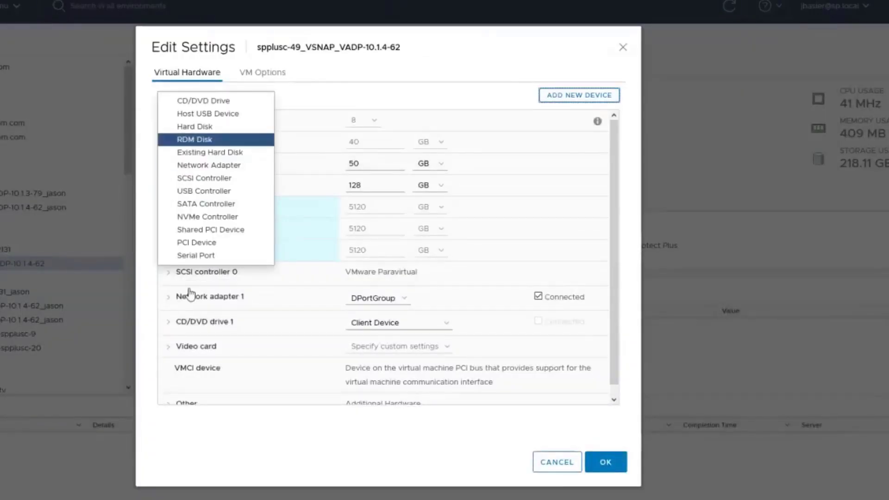
{"action": "left_click", "coordinate": [363, 260]}
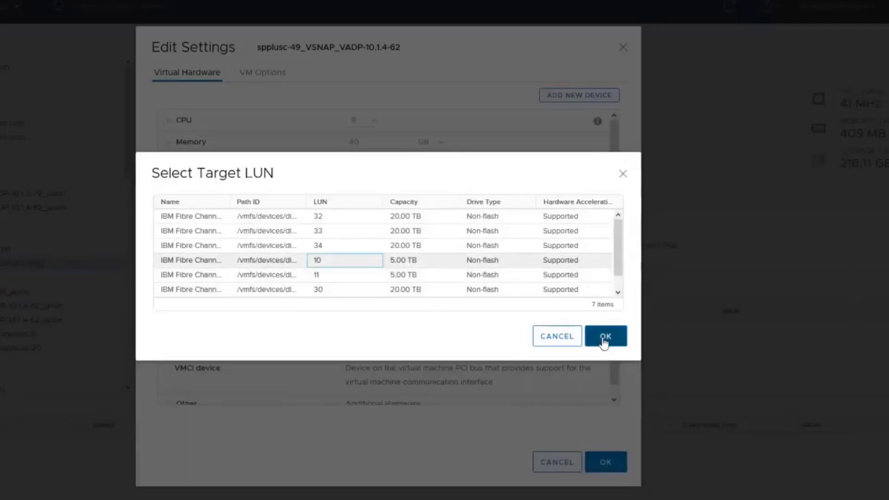
{"action": "left_click", "coordinate": [606, 337]}
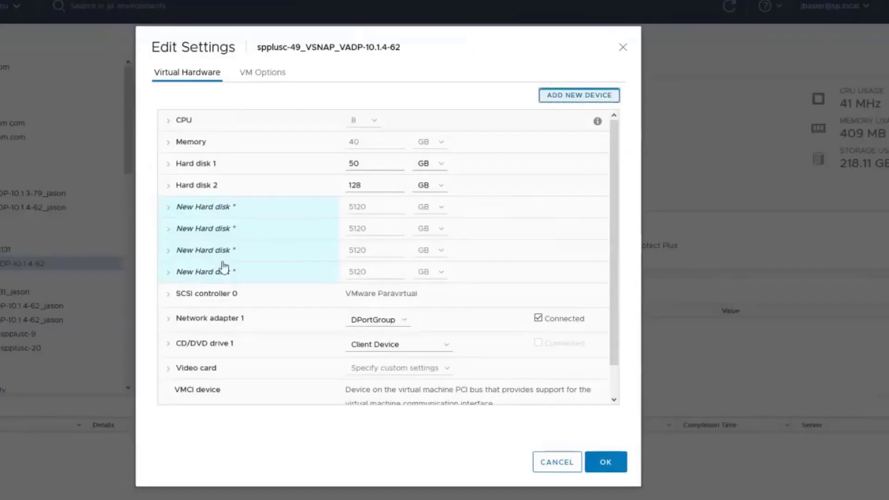
{"action": "left_click", "coordinate": [194, 142]}
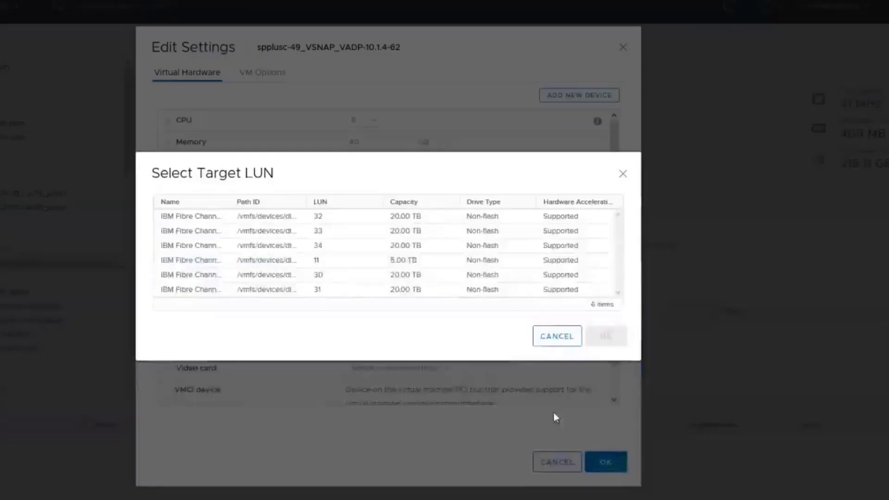
{"action": "left_click", "coordinate": [342, 261]}
{"action": "left_click", "coordinate": [603, 342]}
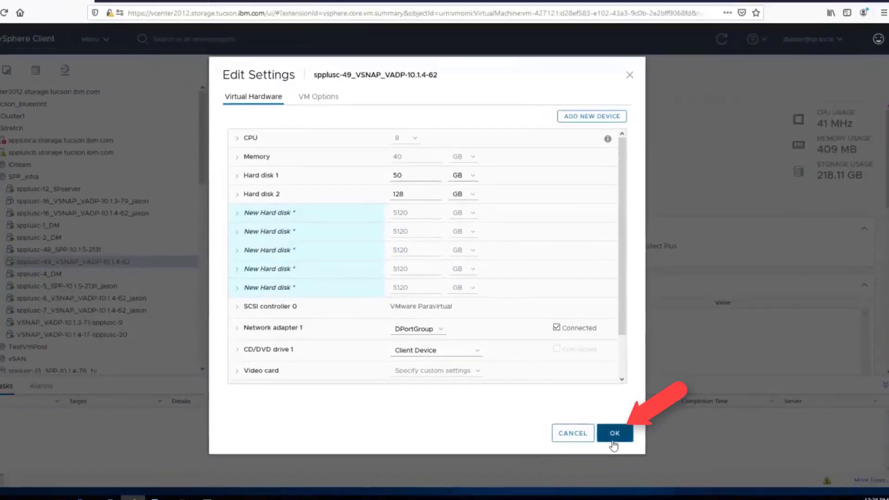
Step: Apply the settings so the VM has 7 hard disks, then return to the blueprint PDF
{"action": "left_click", "coordinate": [606, 460]}
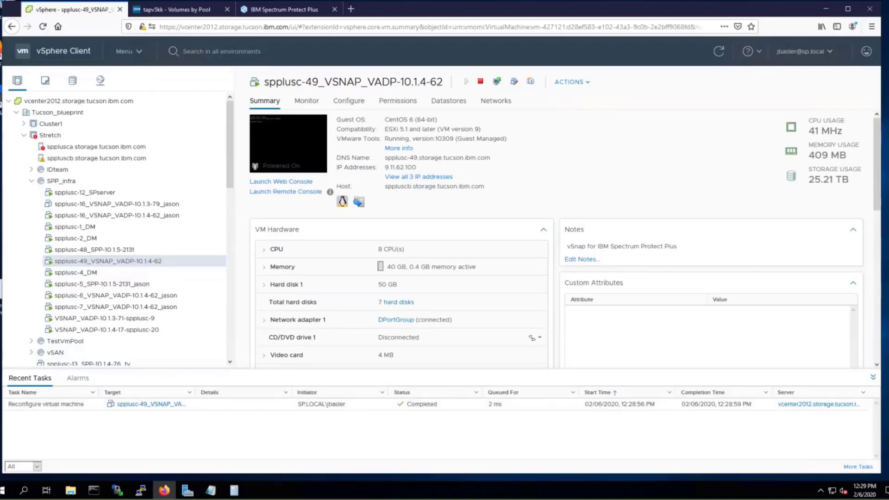
{"action": "key", "text": "alt+Tab"}
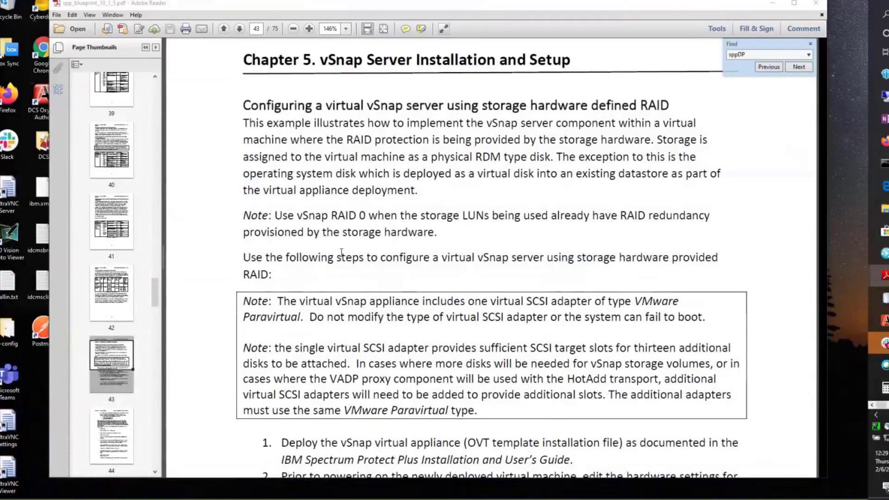
Step: Scroll the blueprint to the step about deleting the 100 GB disk and highlight it
{"action": "scroll", "coordinate": [342, 252], "scroll_direction": "down", "scroll_amount": 2}
{"action": "scroll", "coordinate": [334, 253], "scroll_direction": "down", "scroll_amount": 2}
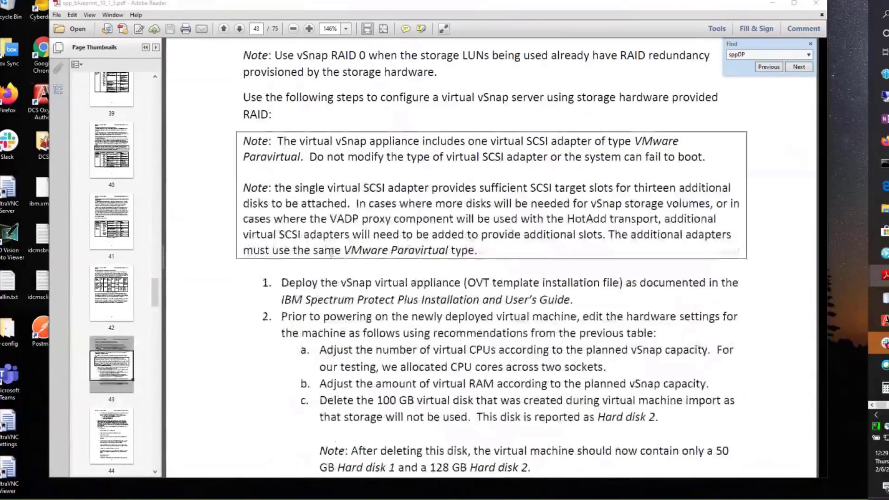
{"action": "scroll", "coordinate": [356, 313], "scroll_direction": "down", "scroll_amount": 2}
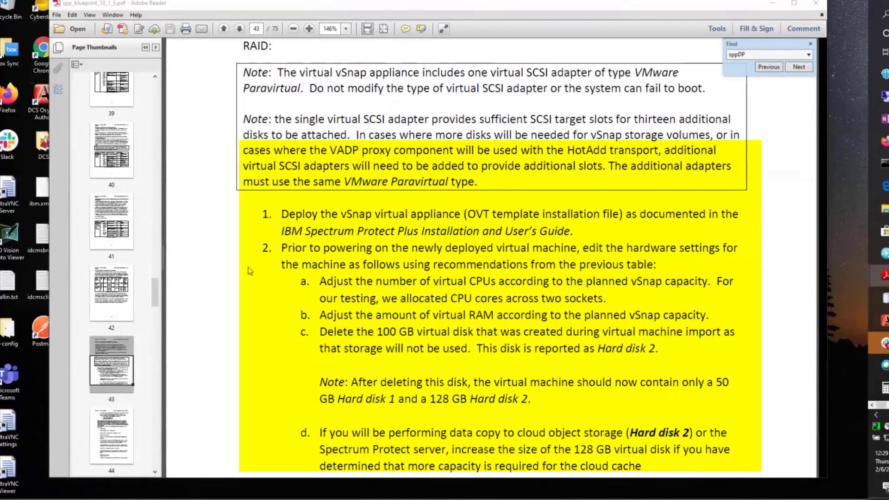
{"action": "scroll", "coordinate": [232, 268], "scroll_direction": "down", "scroll_amount": 2}
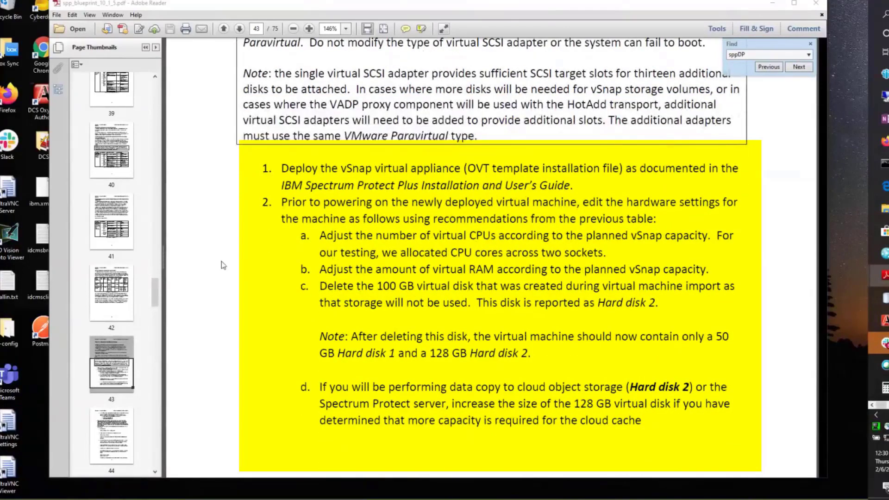
{"action": "left_click_drag", "start_coordinate": [318, 288], "coordinate": [658, 304]}
Step: Highlight the log disk recommendations, ending on the 10 GB log for 25 TB capacity
{"action": "scroll", "coordinate": [246, 287], "scroll_direction": "down", "scroll_amount": 10}
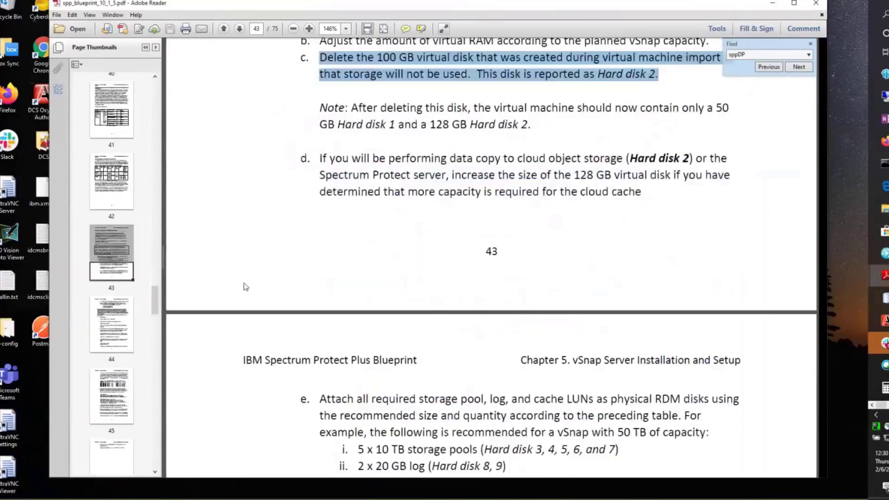
{"action": "scroll", "coordinate": [245, 286], "scroll_direction": "down", "scroll_amount": 7}
{"action": "scroll", "coordinate": [247, 284], "scroll_direction": "down", "scroll_amount": 1}
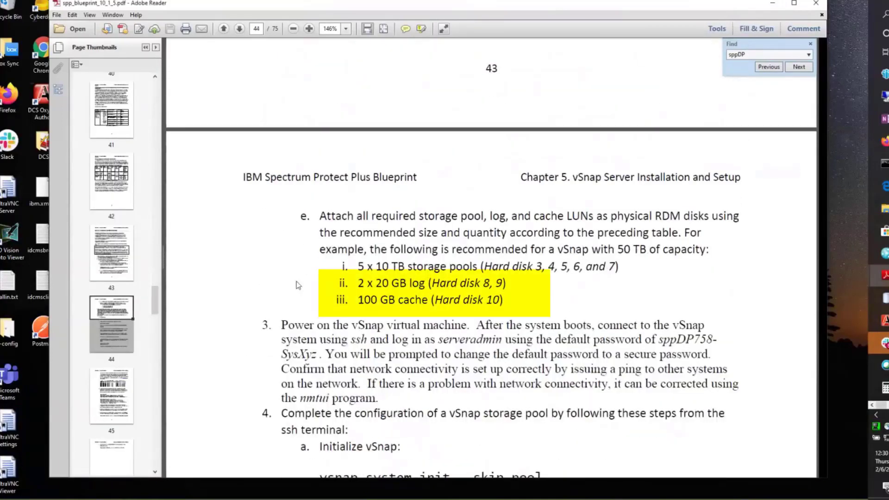
{"action": "left_click_drag", "start_coordinate": [579, 296], "coordinate": [506, 295]}
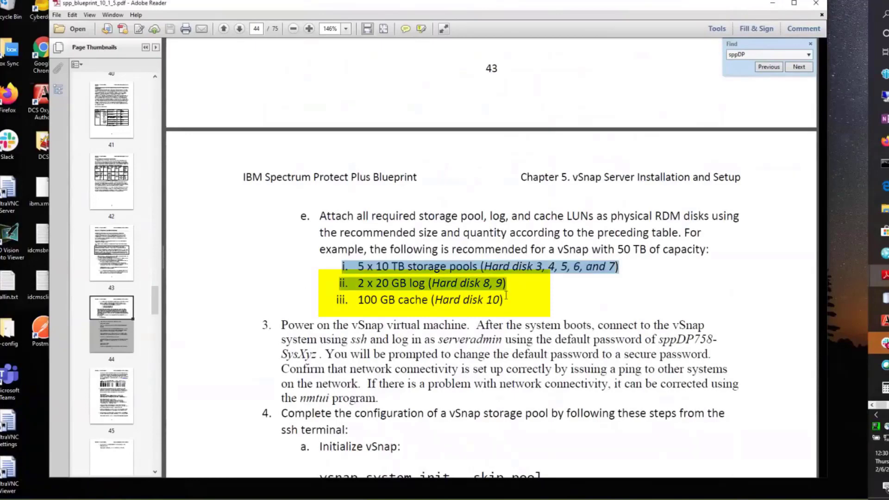
{"action": "left_click", "coordinate": [368, 299]}
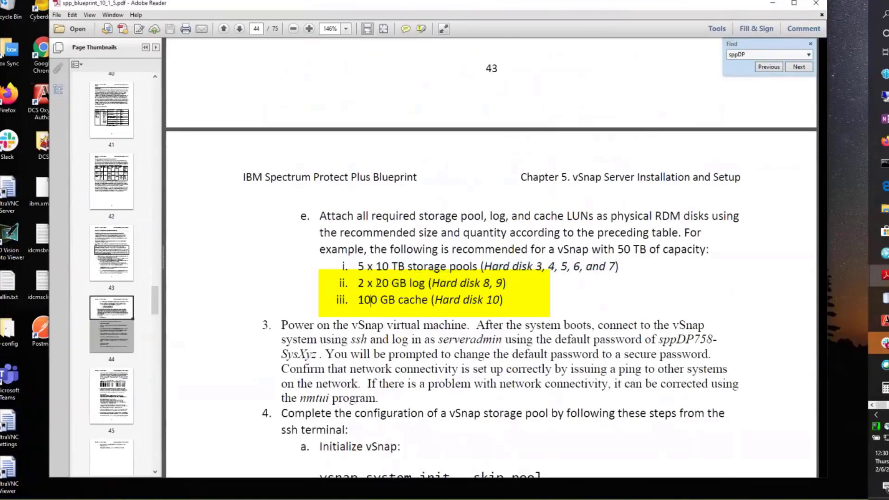
{"action": "left_click_drag", "start_coordinate": [376, 283], "coordinate": [411, 281]}
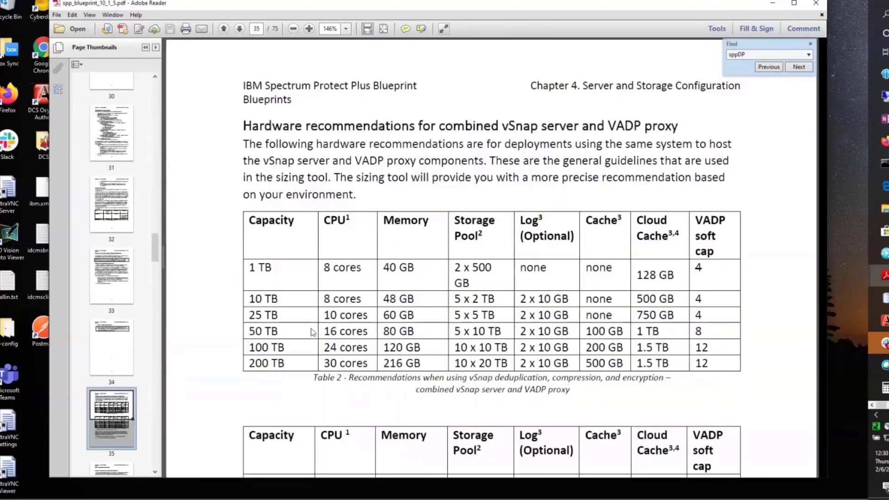
{"action": "left_click_drag", "start_coordinate": [568, 314], "coordinate": [519, 317]}
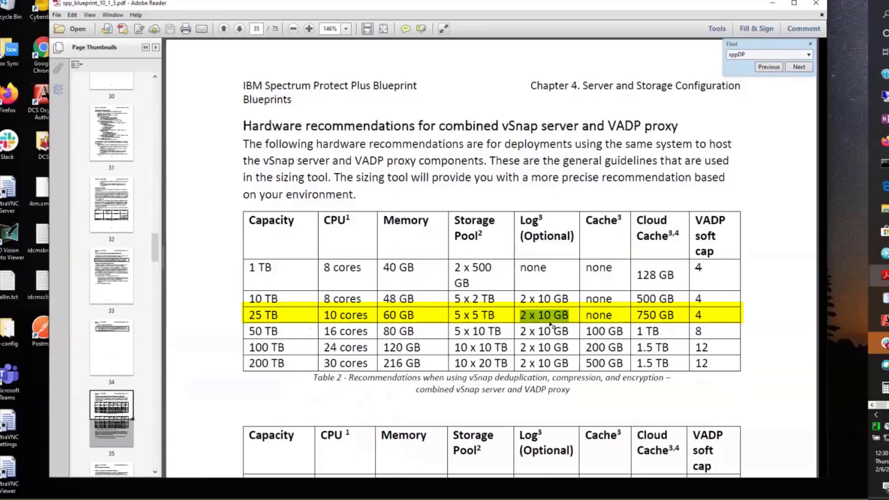
{"action": "left_click_drag", "start_coordinate": [538, 316], "coordinate": [571, 318]}
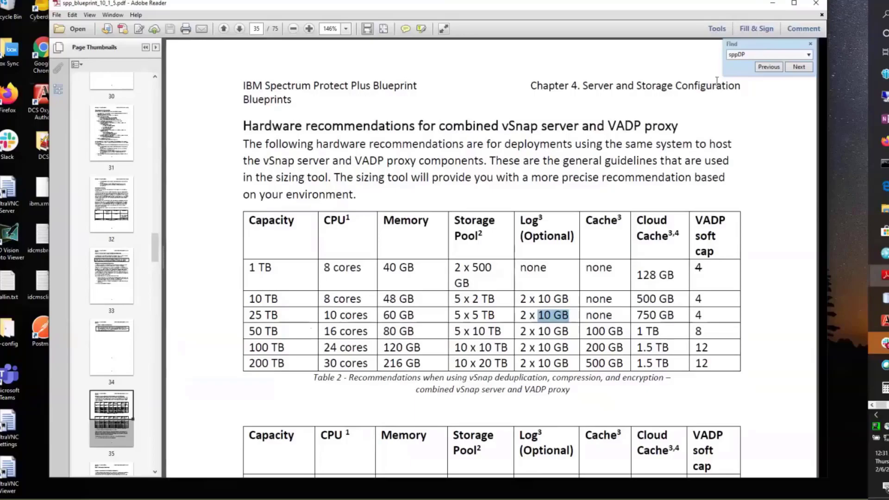
Step: Reopen the VSNAP VM's Edit Settings, review its 7 hard disks, and list addable devices
{"action": "left_click", "coordinate": [779, 2]}
{"action": "mouse_move", "coordinate": [885, 97]}
{"action": "left_click", "coordinate": [838, 128]}
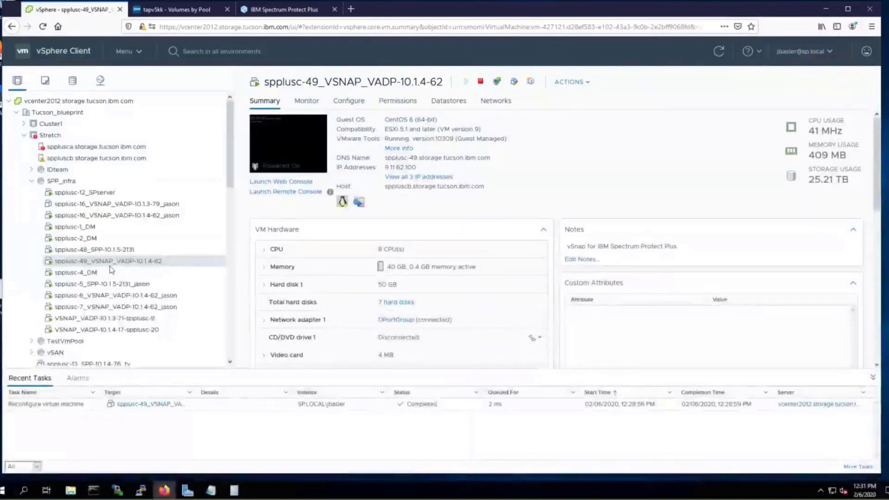
{"action": "right_click", "coordinate": [143, 265]}
{"action": "left_click", "coordinate": [192, 299]}
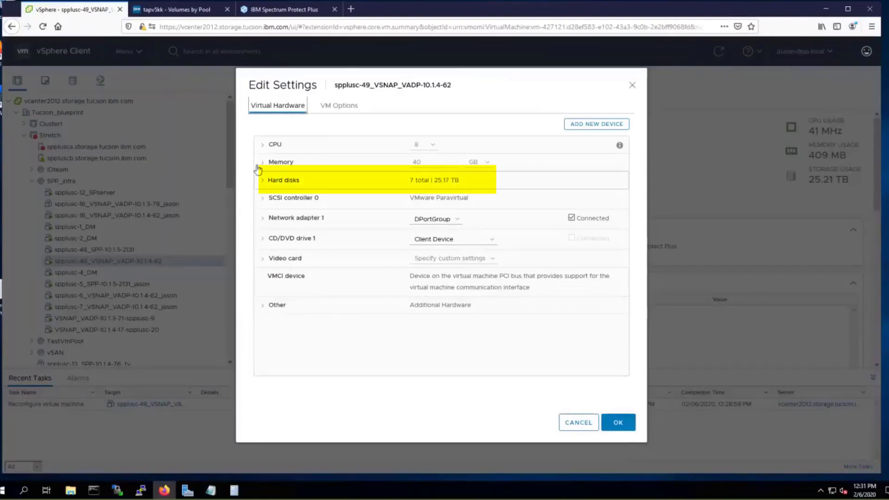
{"action": "left_click", "coordinate": [269, 183]}
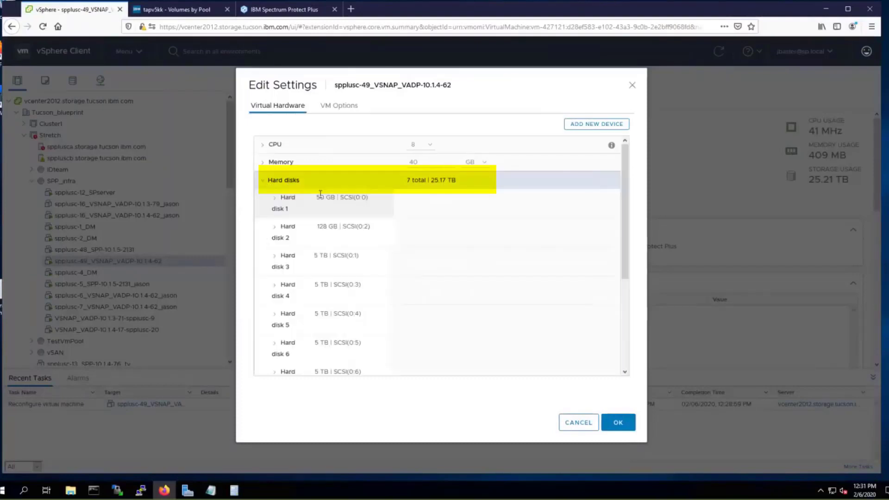
{"action": "left_click", "coordinate": [260, 181]}
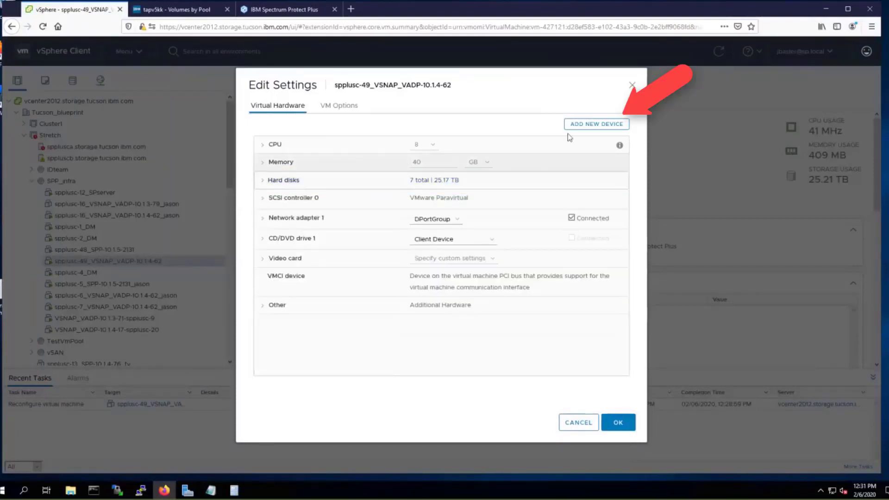
{"action": "left_click", "coordinate": [601, 128]}
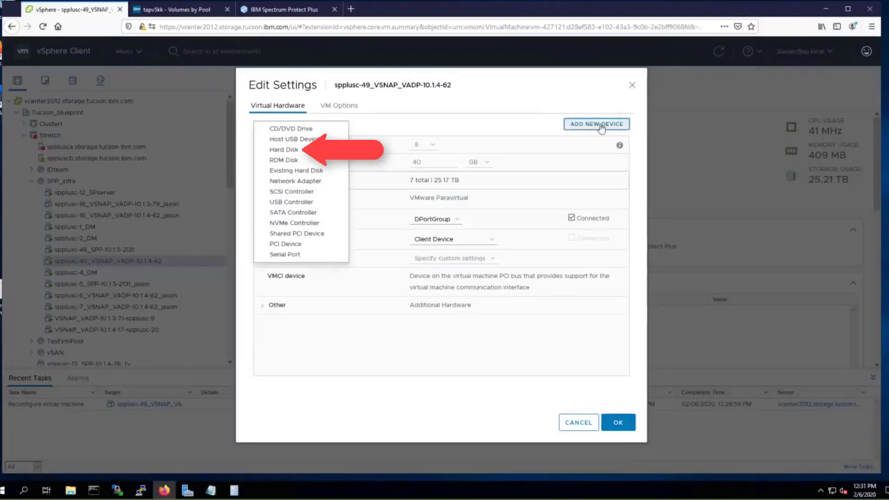
Step: Add a new 10 GB hard disk to the VM, apply it, and minimise Firefox
{"action": "left_click", "coordinate": [301, 153]}
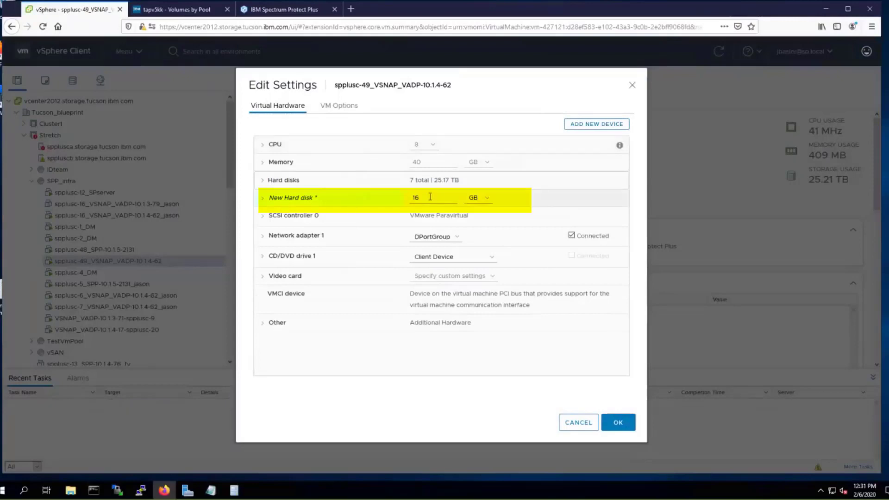
{"action": "left_click_drag", "start_coordinate": [421, 196], "coordinate": [405, 203]}
{"action": "type", "text": "10"}
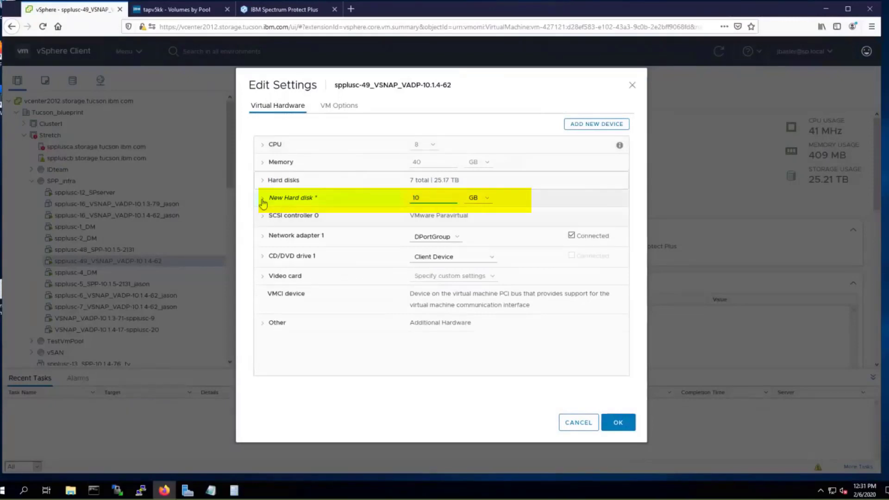
{"action": "left_click", "coordinate": [262, 200]}
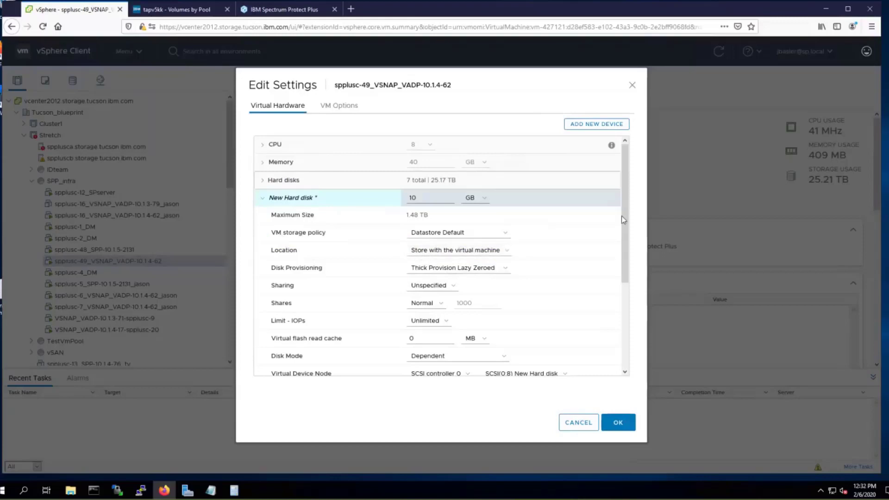
{"action": "mouse_move", "coordinate": [629, 221]}
{"action": "left_mouse_down"}
{"action": "mouse_move", "coordinate": [632, 245]}
{"action": "mouse_move", "coordinate": [627, 218]}
{"action": "left_mouse_up"}
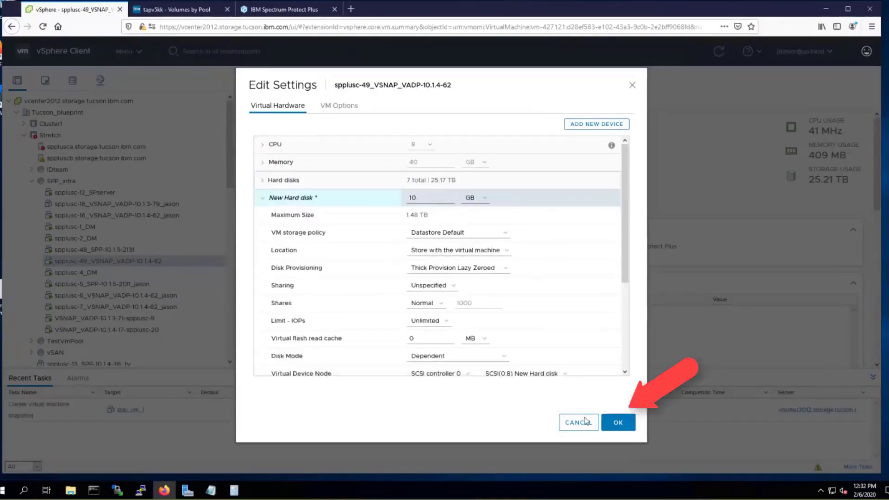
{"action": "left_click", "coordinate": [603, 423]}
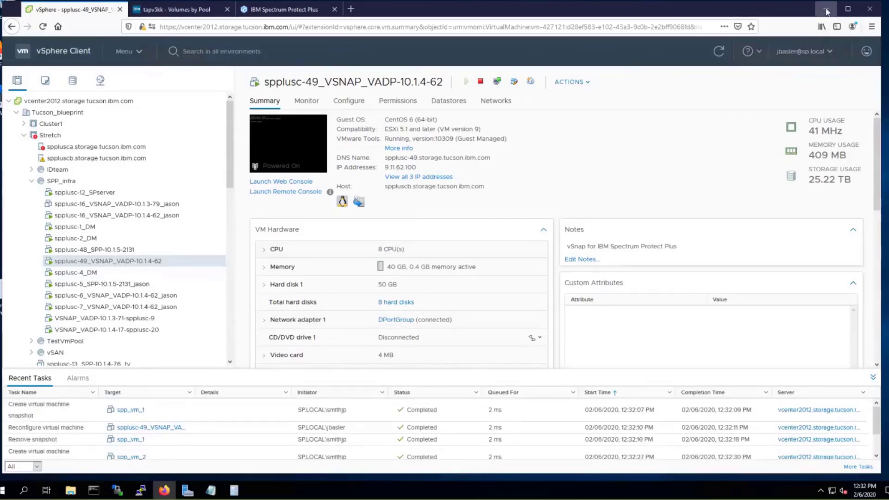
{"action": "left_click", "coordinate": [827, 10]}
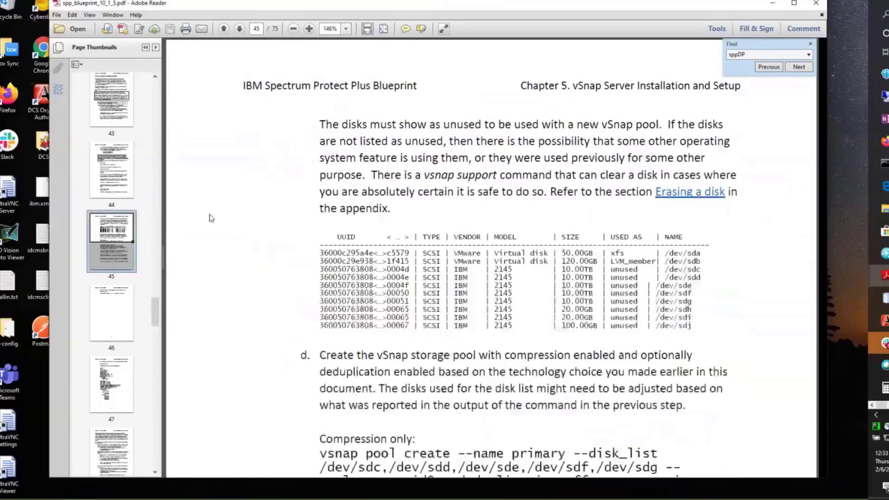
Step: Jump to page 43 of the blueprint and read through the vSnap setup steps
{"action": "scroll", "coordinate": [233, 217], "scroll_direction": "up", "scroll_amount": 1}
{"action": "scroll", "coordinate": [233, 218], "scroll_direction": "up", "scroll_amount": 10}
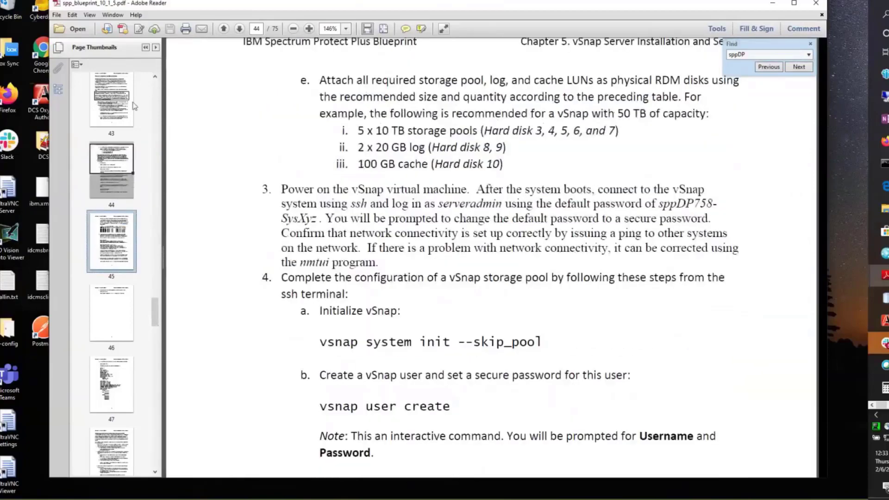
{"action": "left_click", "coordinate": [133, 106]}
{"action": "scroll", "coordinate": [301, 273], "scroll_direction": "down", "scroll_amount": 5}
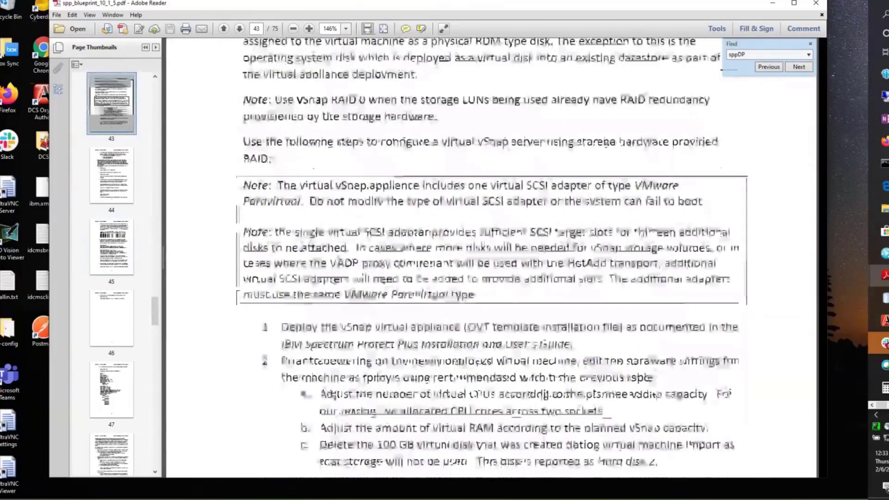
{"action": "scroll", "coordinate": [301, 273], "scroll_direction": "down", "scroll_amount": 6}
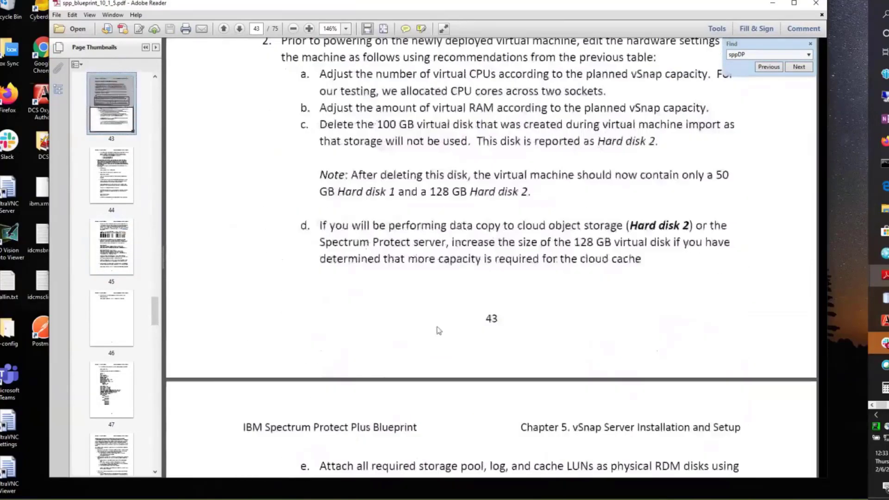
{"action": "scroll", "coordinate": [403, 326], "scroll_direction": "down", "scroll_amount": 1}
{"action": "scroll", "coordinate": [397, 326], "scroll_direction": "down", "scroll_amount": 1}
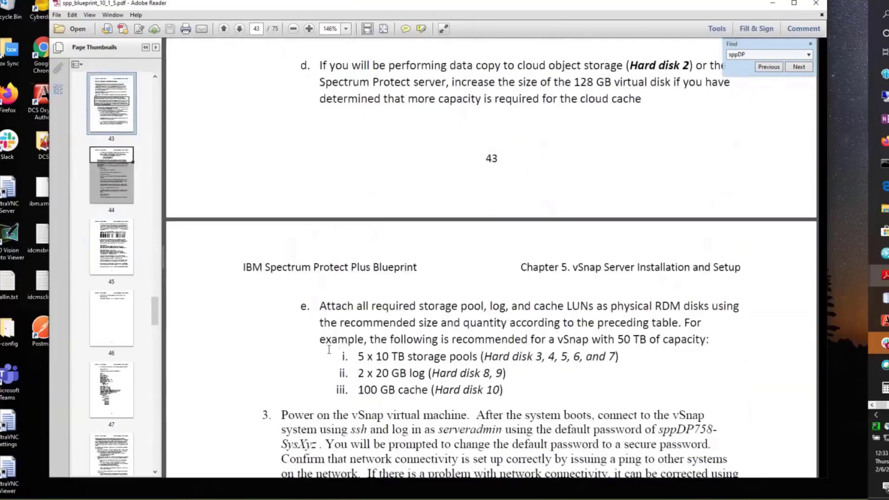
{"action": "left_click_drag", "start_coordinate": [320, 339], "coordinate": [512, 385]}
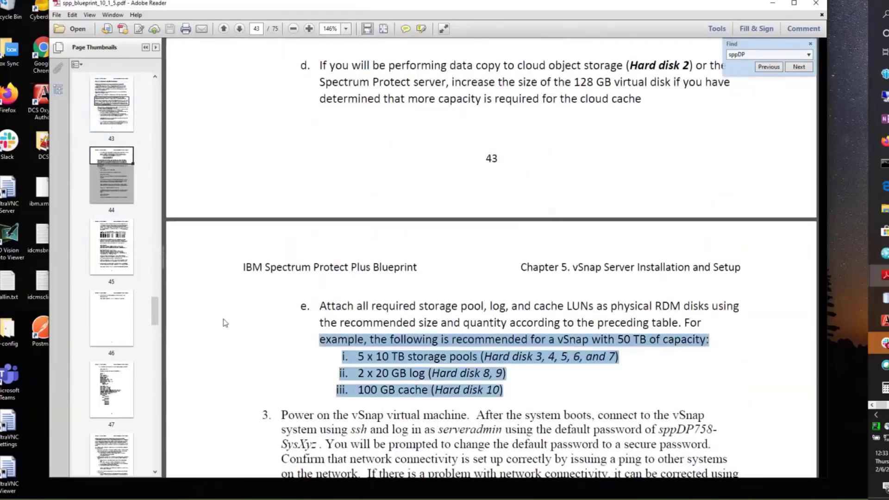
Step: Highlight the default admin login name in step 3, then open the remote Windows 10 desktop
{"action": "scroll", "coordinate": [229, 319], "scroll_direction": "down", "scroll_amount": 3}
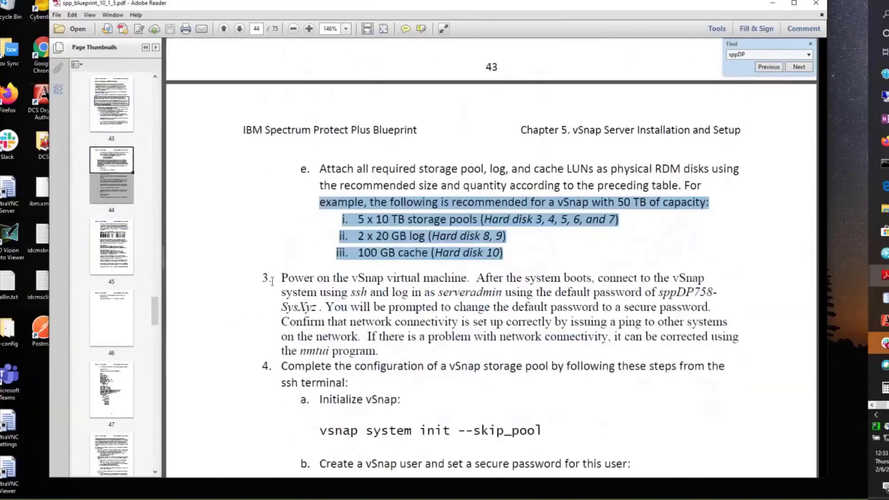
{"action": "scroll", "coordinate": [308, 287], "scroll_direction": "down", "scroll_amount": 1}
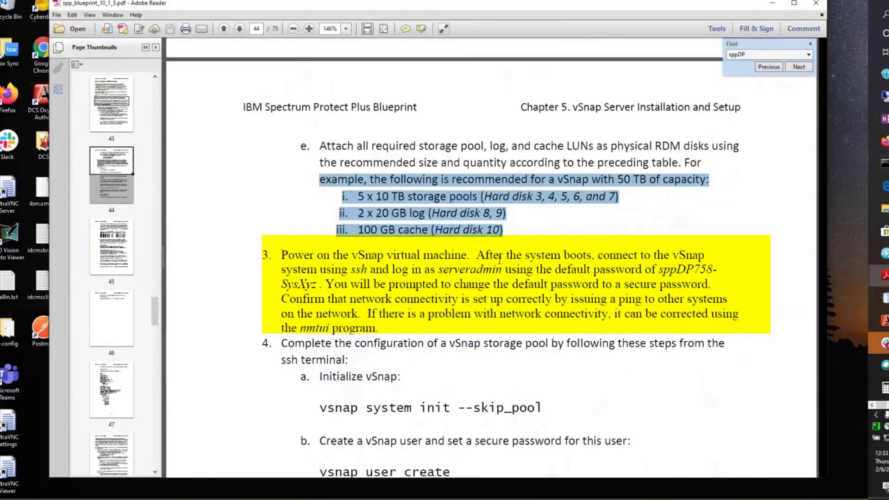
{"action": "scroll", "coordinate": [499, 260], "scroll_direction": "down", "scroll_amount": 1}
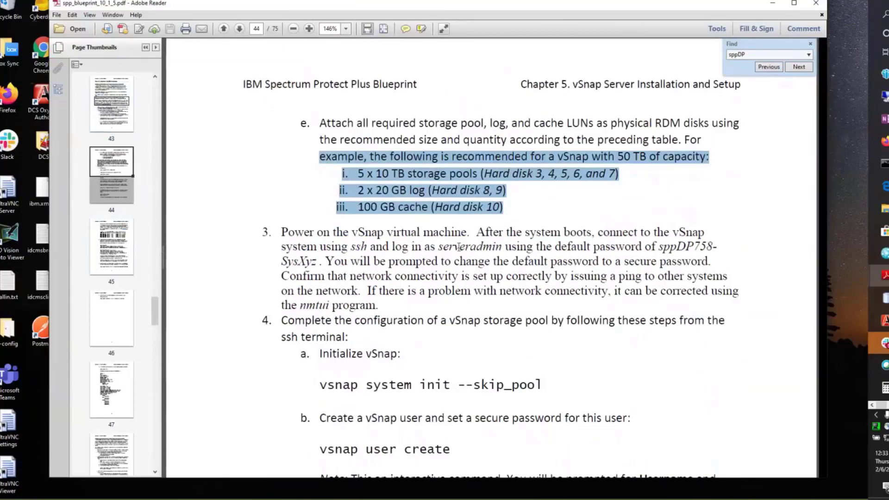
{"action": "left_click_drag", "start_coordinate": [440, 246], "coordinate": [503, 247]}
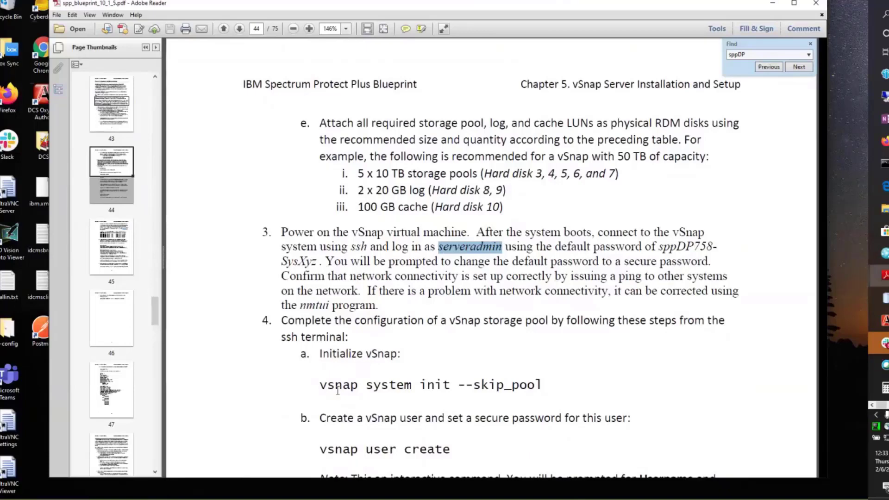
{"action": "scroll", "coordinate": [635, 323], "scroll_direction": "down", "scroll_amount": 1}
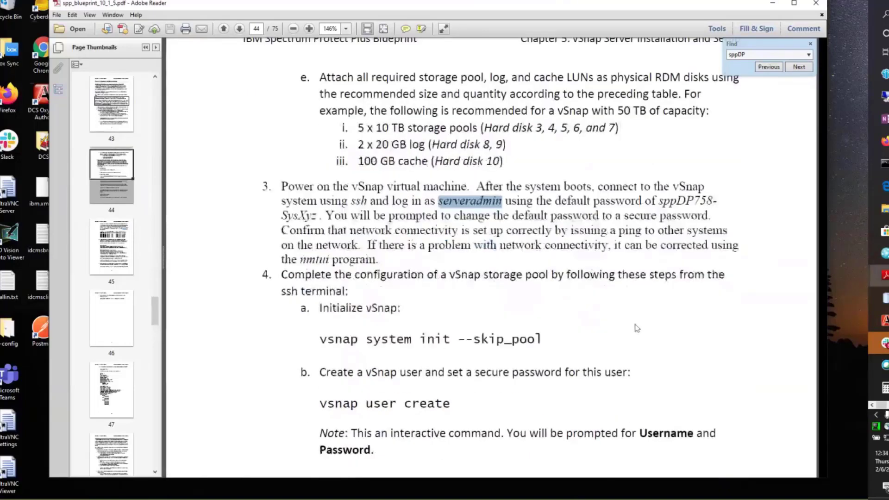
{"action": "scroll", "coordinate": [628, 326], "scroll_direction": "down", "scroll_amount": 1}
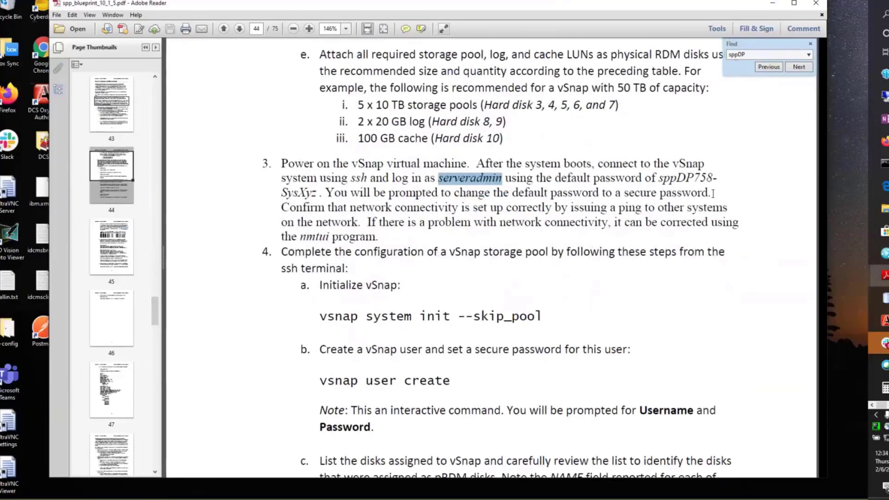
{"action": "left_click", "coordinate": [773, 2]}
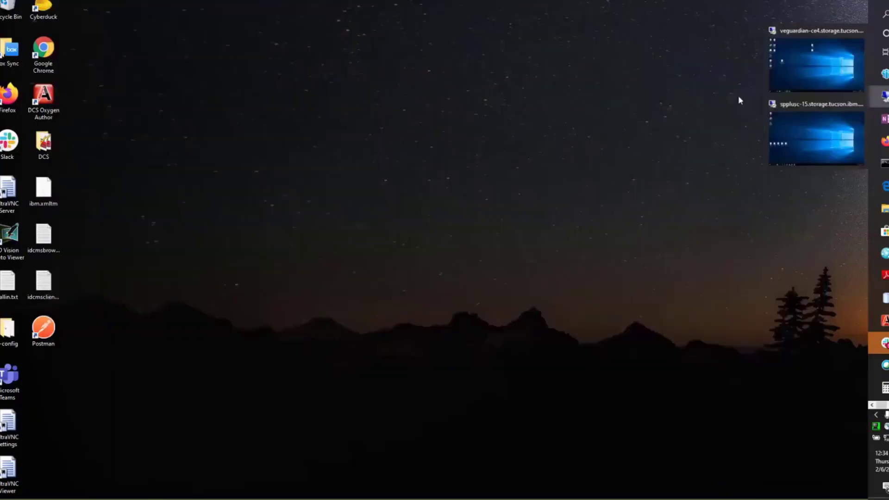
{"action": "left_click", "coordinate": [819, 130]}
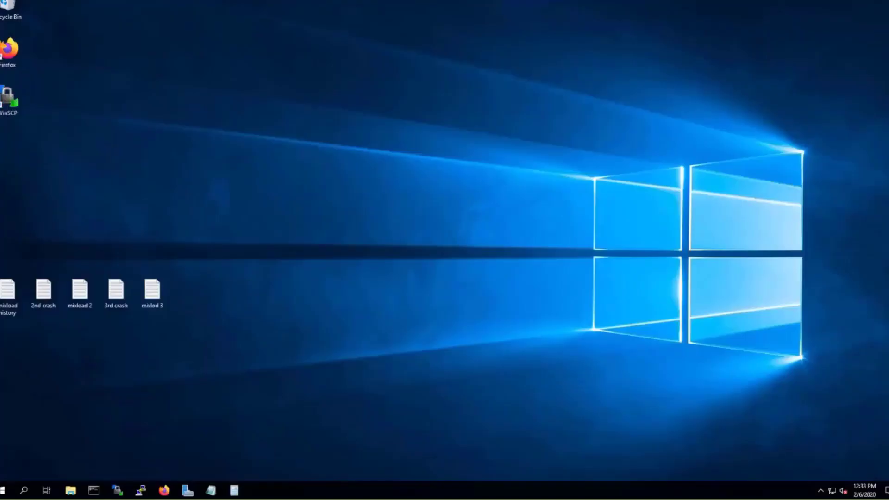
Step: Start a PuTTY connection to spplusc-49 and accept the server's host key
{"action": "right_click", "coordinate": [137, 493]}
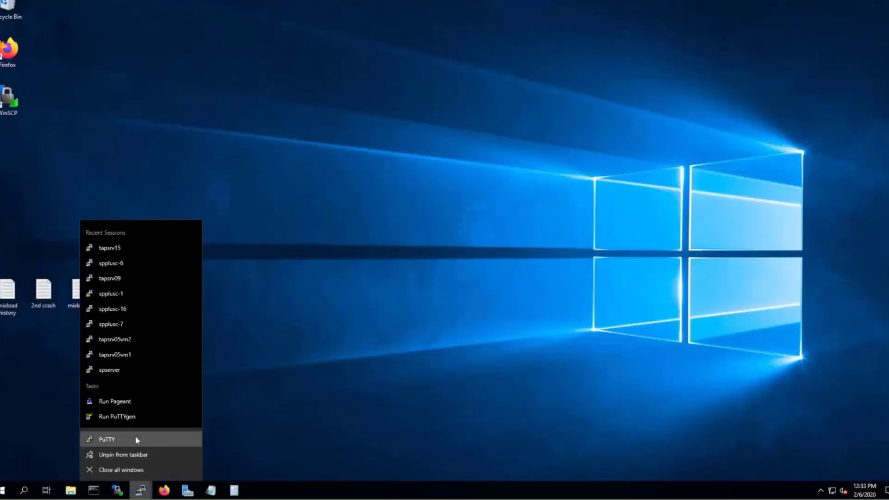
{"action": "left_click", "coordinate": [136, 437]}
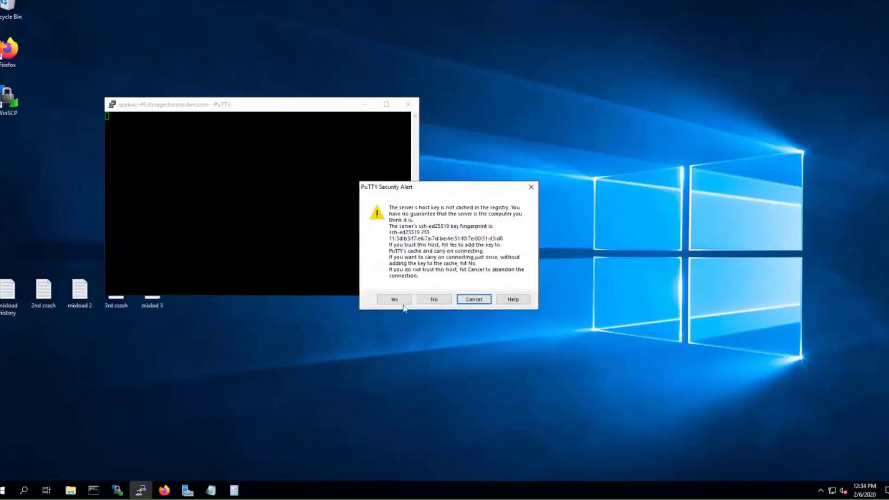
{"action": "left_click", "coordinate": [395, 298]}
{"action": "left_click_drag", "start_coordinate": [418, 299], "coordinate": [579, 342]}
Step: Log in as serveradmin and replace the expired password with a new one
{"action": "type", "text": "serveradmin"}
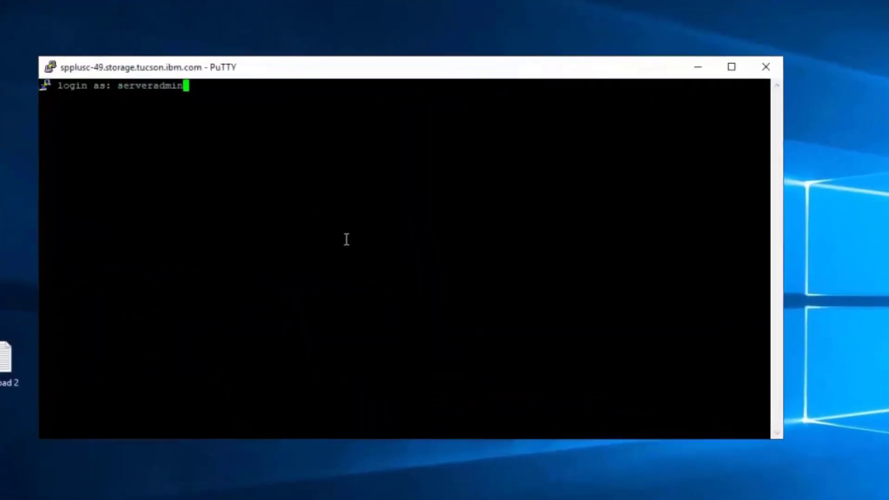
{"action": "key", "text": "Return"}
{"action": "key", "text": "Return"}
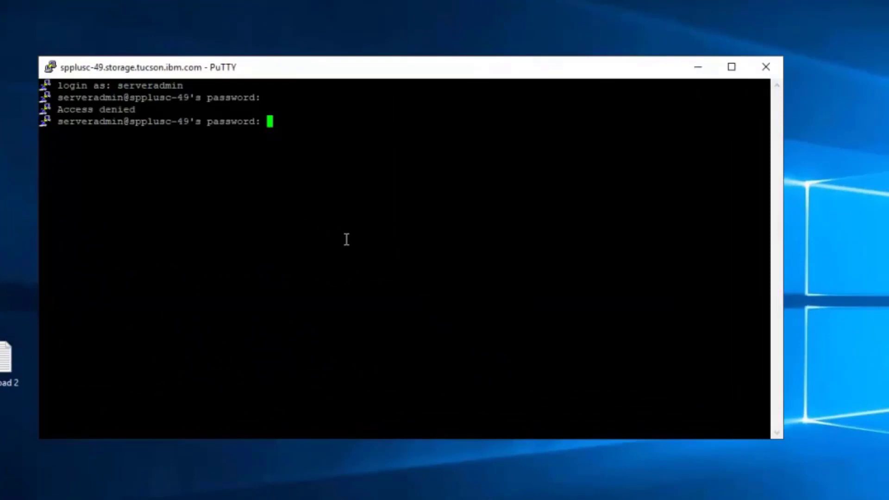
{"action": "key", "text": "Return"}
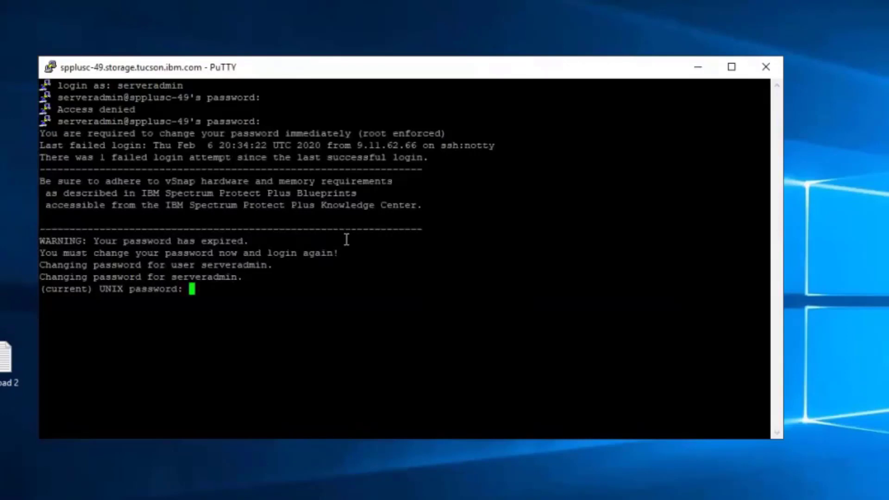
{"action": "key", "text": "Return"}
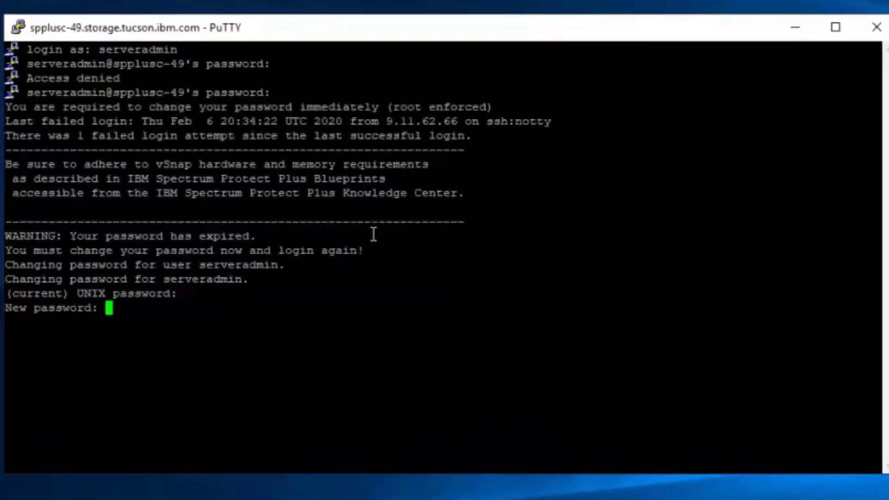
{"action": "key", "text": "Return"}
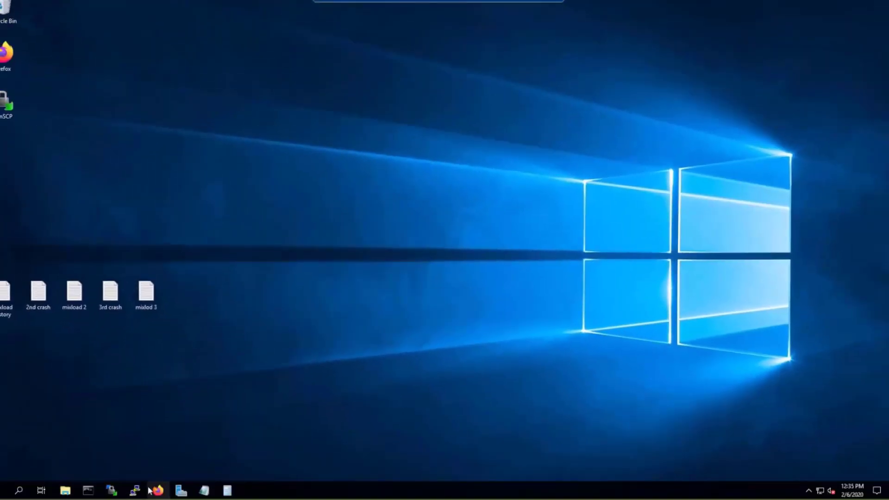
Step: Open a new PuTTY session to spplusc-49 and log in as serveradmin
{"action": "right_click", "coordinate": [134, 490]}
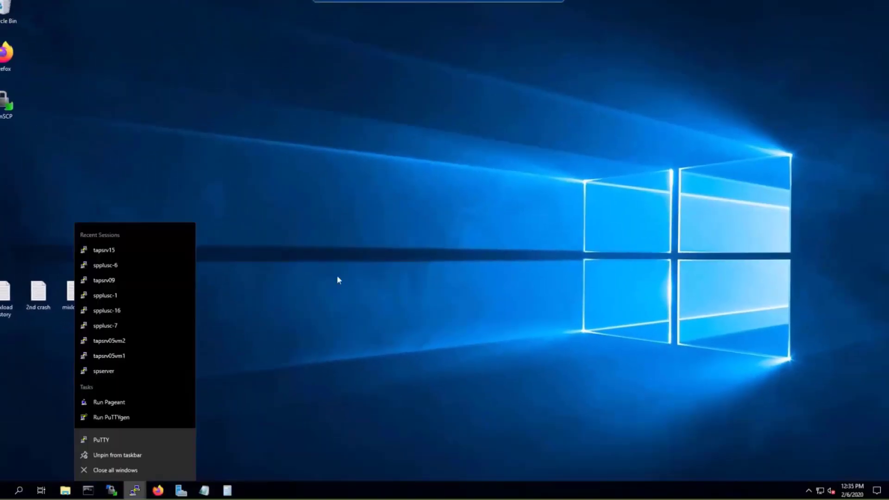
{"action": "left_click", "coordinate": [118, 442]}
{"action": "type", "text": "spplu"}
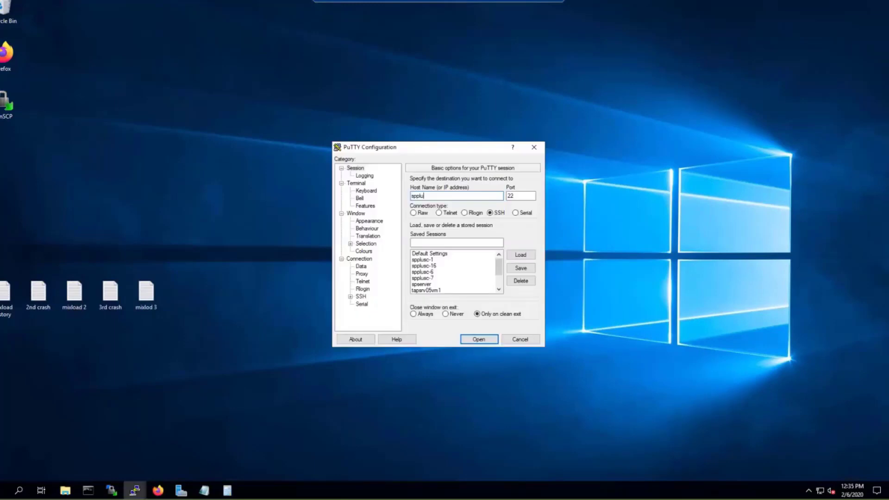
{"action": "type", "text": "sc-49"}
{"action": "key", "text": "Return"}
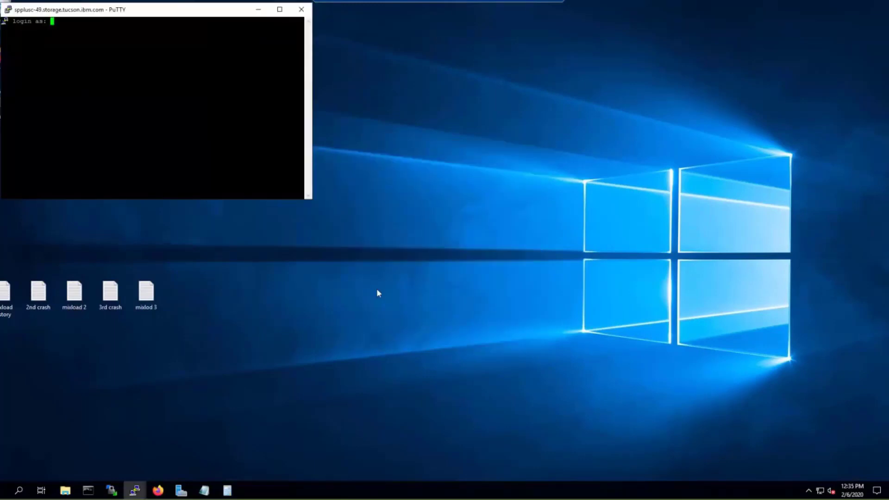
{"action": "type", "text": "serveradmin"}
{"action": "key", "text": "Return"}
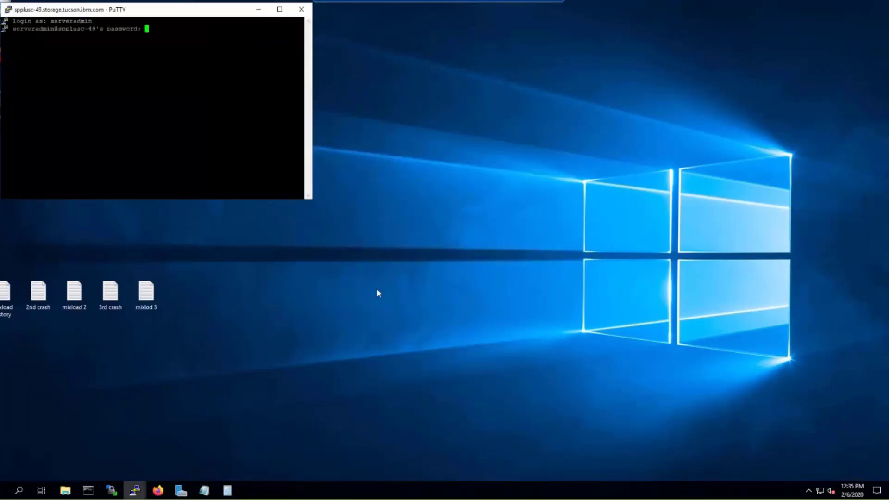
{"action": "key", "text": "Return"}
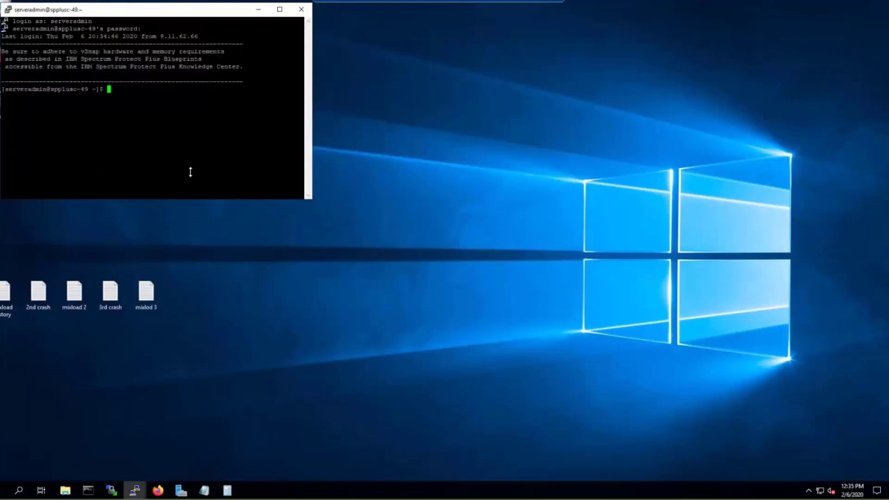
Step: Reposition the terminal window and enlarge it to fill most of the screen
{"action": "left_click_drag", "start_coordinate": [354, 83], "coordinate": [337, 65]}
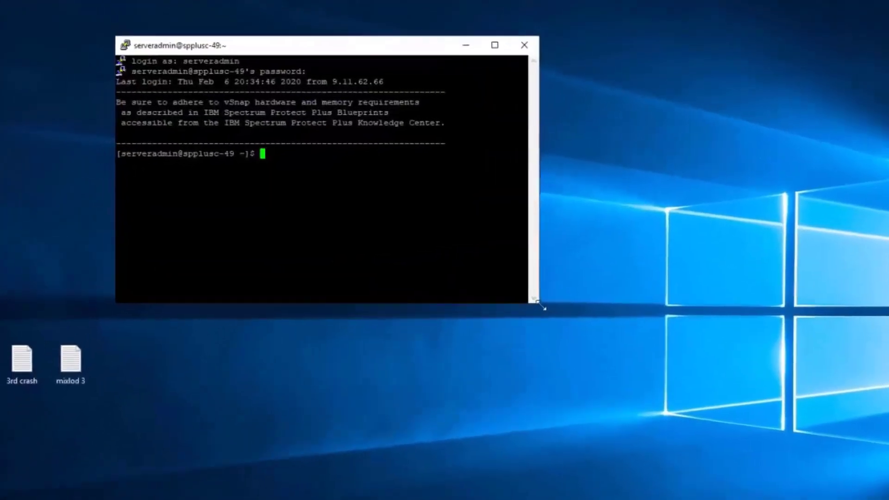
{"action": "left_click_drag", "start_coordinate": [540, 305], "coordinate": [846, 451]}
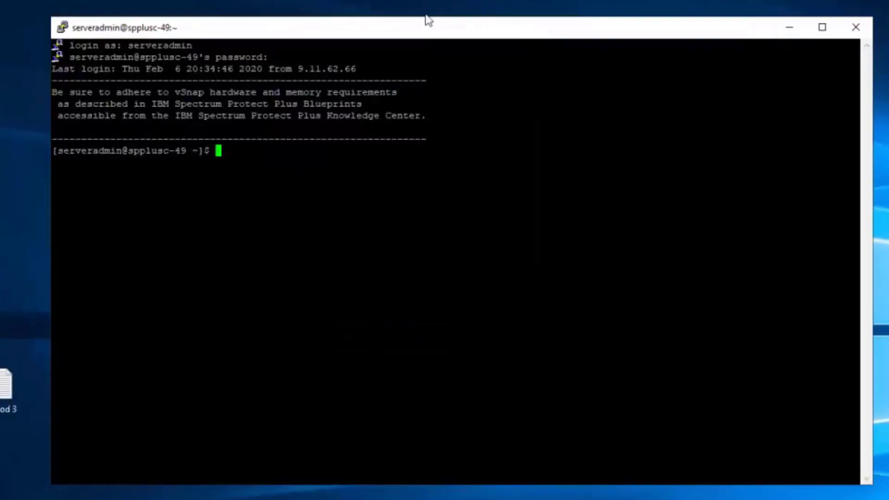
{"action": "left_click_drag", "start_coordinate": [432, 34], "coordinate": [410, 36]}
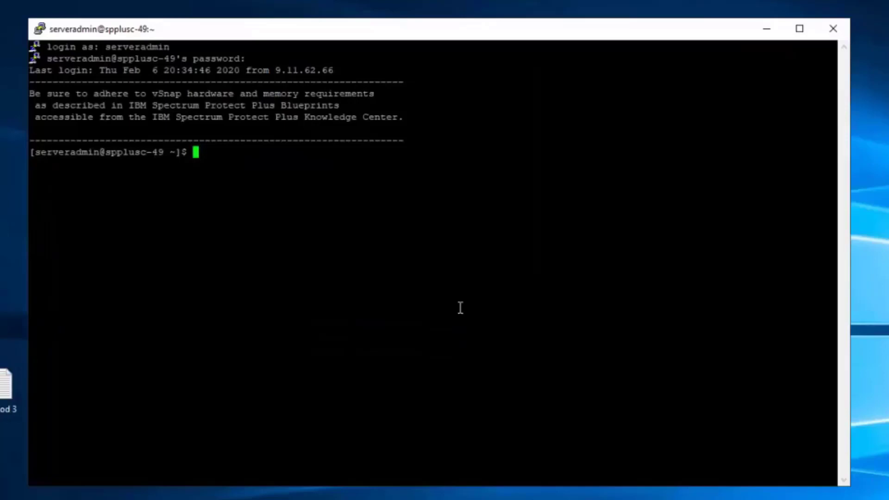
Step: Run 'vsnap system init --skip_pool' and highlight the reported version 10.1.4-87
{"action": "type", "text": "vsnap system init"}
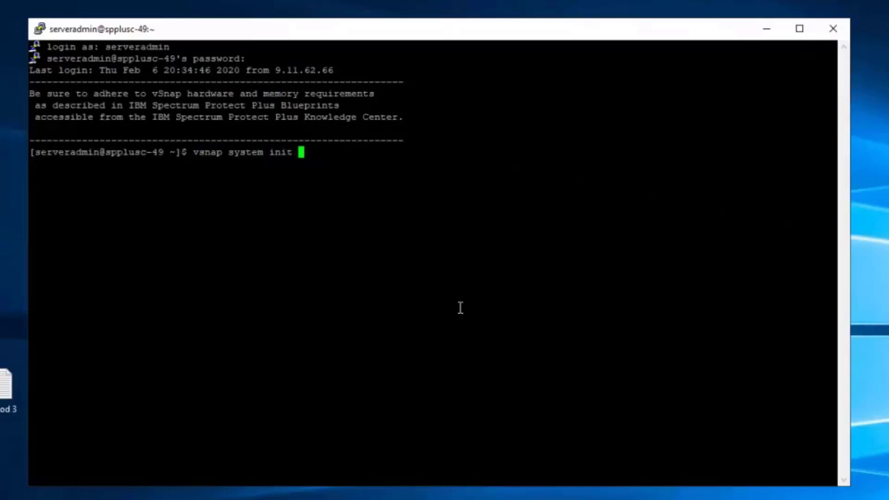
{"action": "type", "text": "--skip_po"}
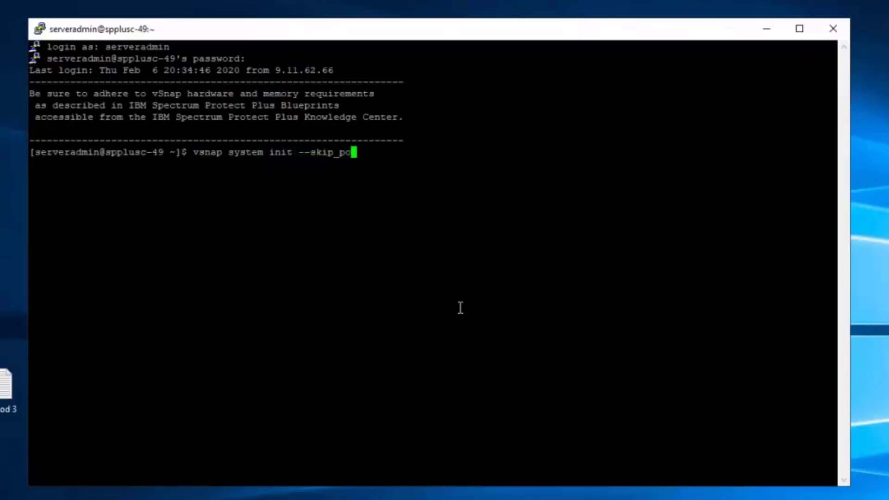
{"action": "type", "text": "ol"}
{"action": "key", "text": "Return"}
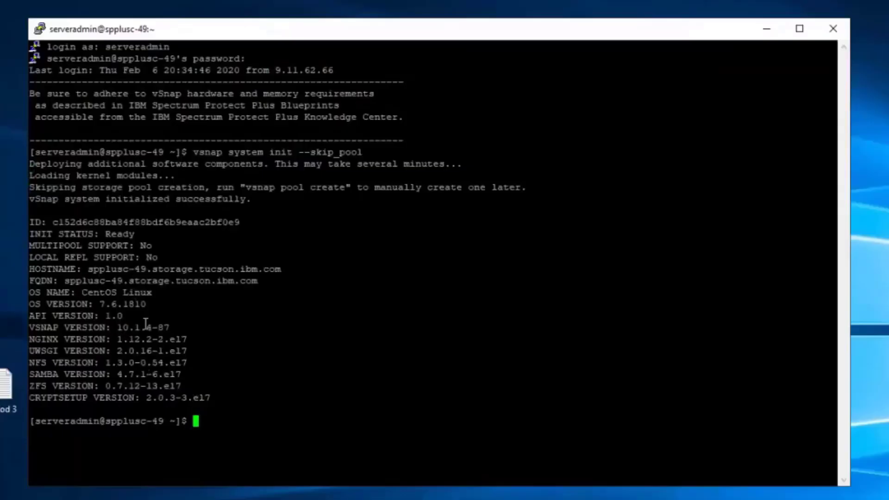
{"action": "left_click_drag", "start_coordinate": [116, 327], "coordinate": [28, 339]}
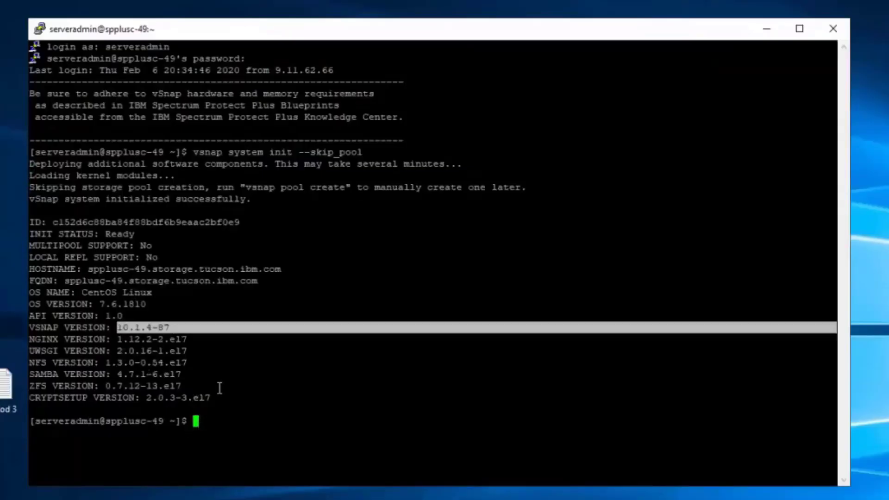
Step: Check the SAMBA and ZFS versions, run pwd showing /home/serveradmin, and launch WinSCP
{"action": "left_click_drag", "start_coordinate": [315, 381], "coordinate": [599, 369]}
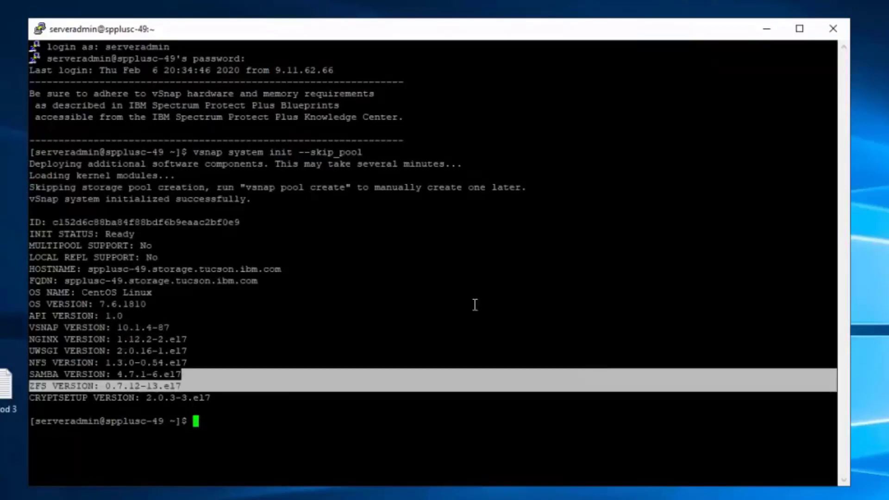
{"action": "left_click", "coordinate": [142, 345]}
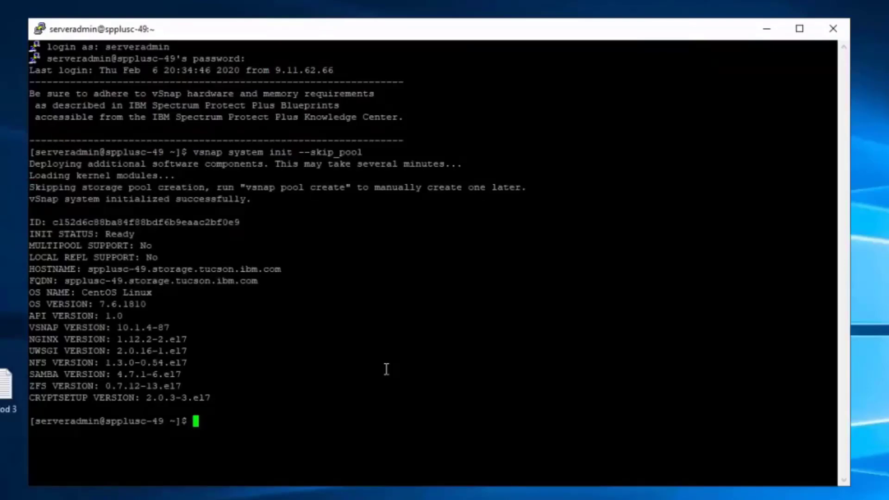
{"action": "type", "text": "pwd"}
{"action": "key", "text": "Return"}
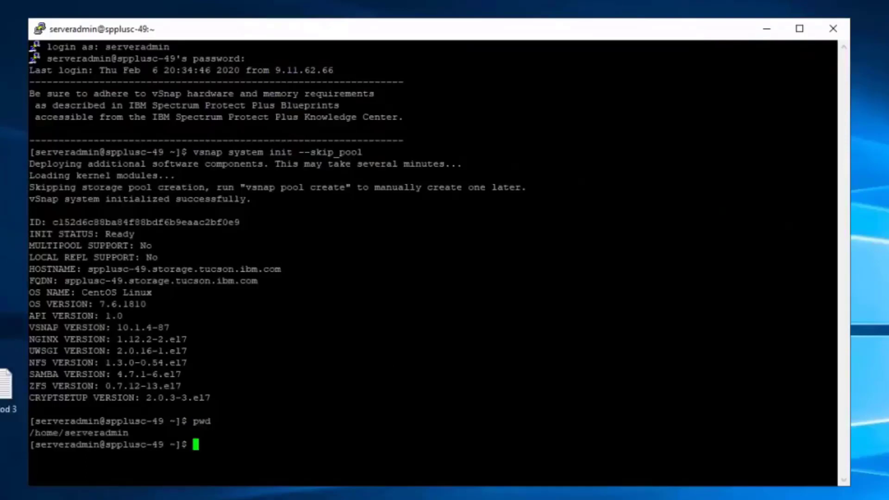
{"action": "left_click", "coordinate": [480, 499]}
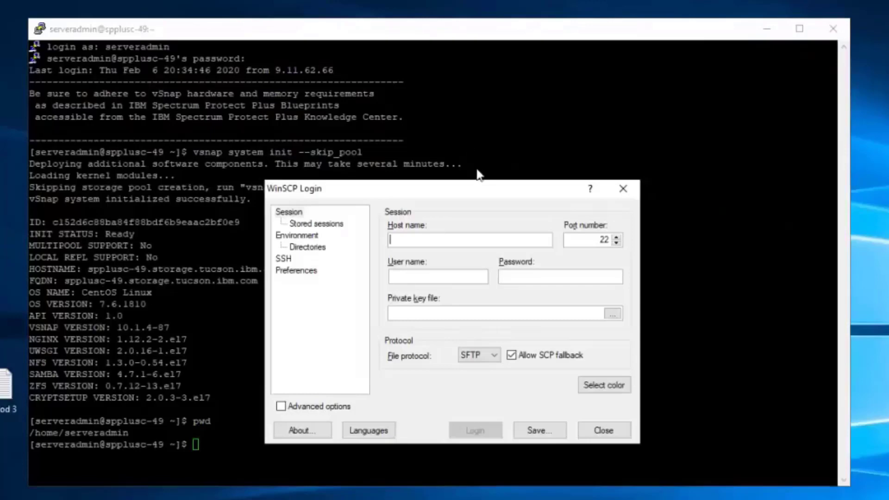
Step: Enter host spplusc-49 and the user name in the WinSCP login dialog
{"action": "left_click_drag", "start_coordinate": [477, 191], "coordinate": [755, 169]}
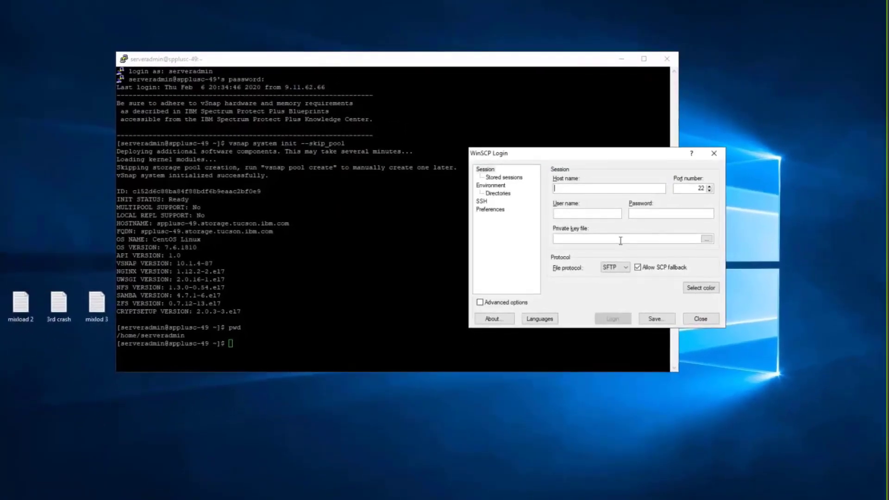
{"action": "type", "text": "sppl"}
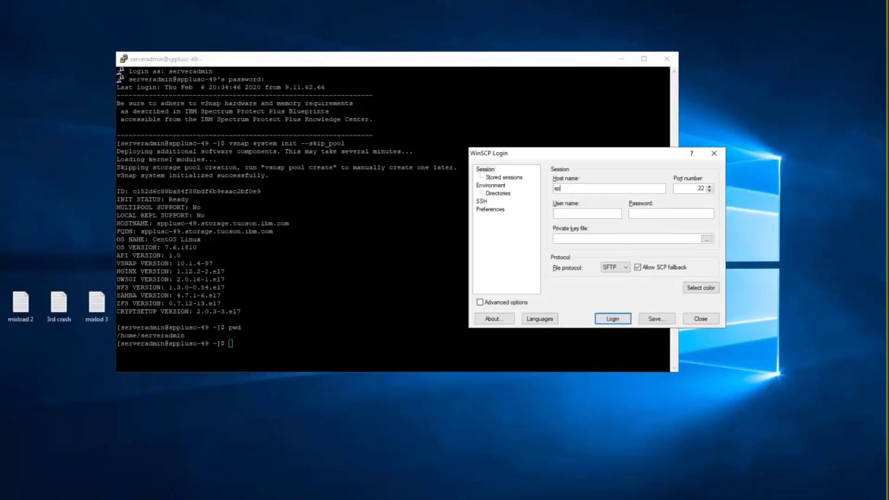
{"action": "type", "text": "usc-49"}
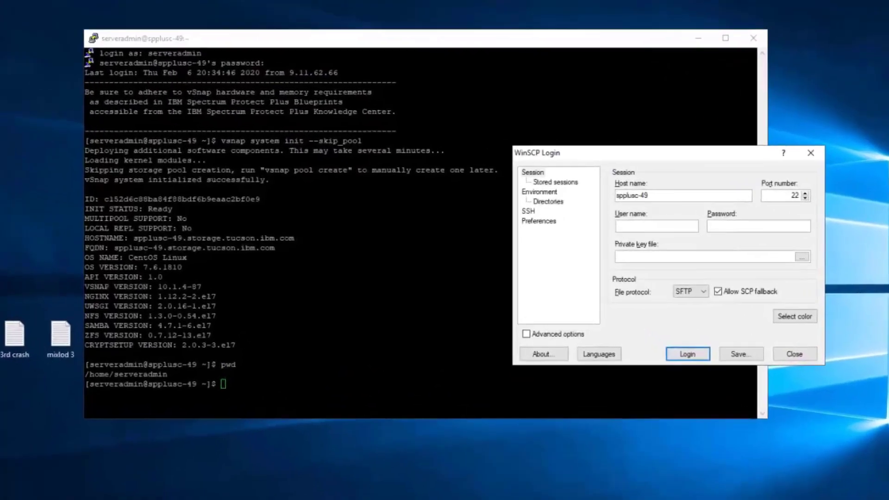
{"action": "key", "text": "Tab"}
{"action": "key", "text": "Tab"}
{"action": "type", "text": "server"}
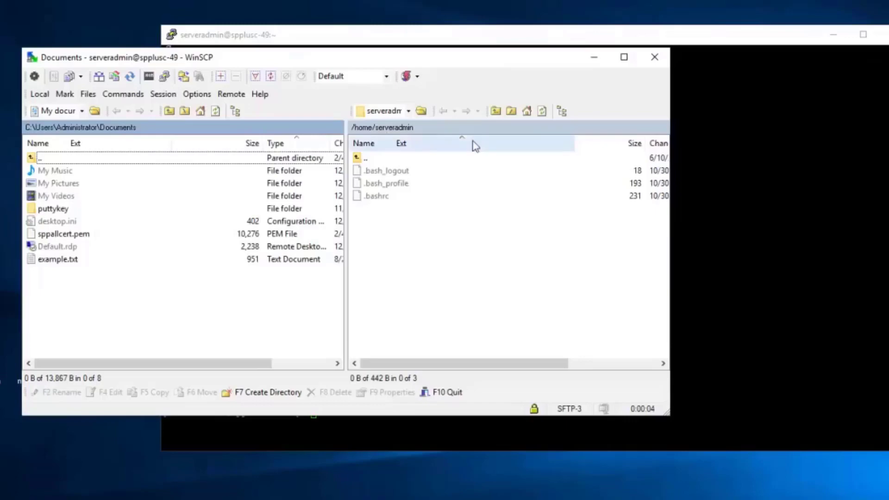
Step: Upload vsnap-dist-10.1.5-2056.run from M:\SPP_10_1_5_GA to /home/serveradmin on the server
{"action": "left_click", "coordinate": [81, 111]}
{"action": "left_click", "coordinate": [37, 184]}
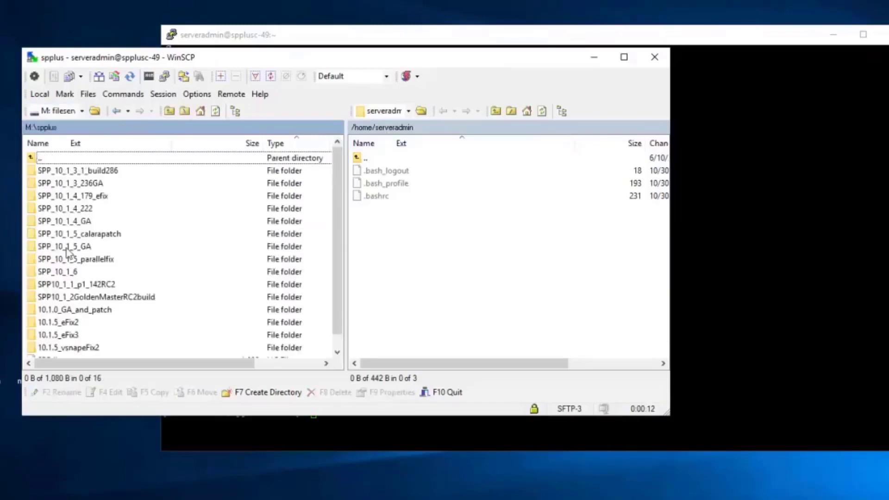
{"action": "double_click", "coordinate": [67, 248]}
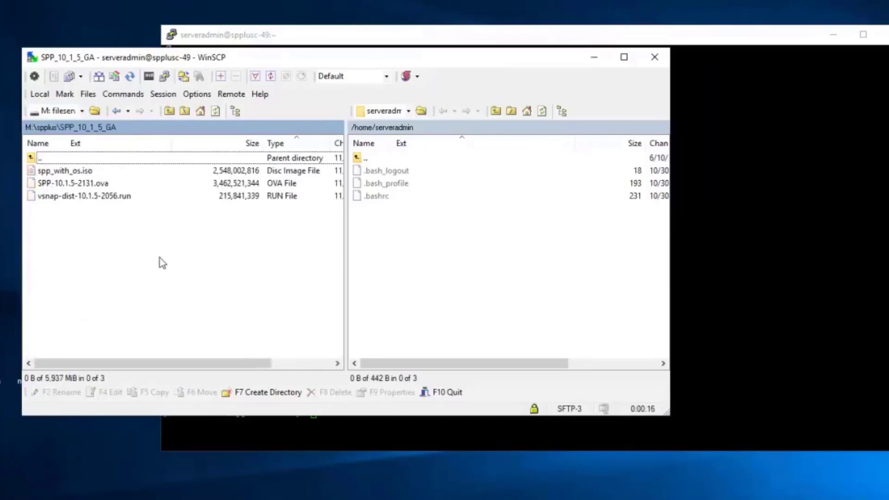
{"action": "left_click", "coordinate": [99, 200]}
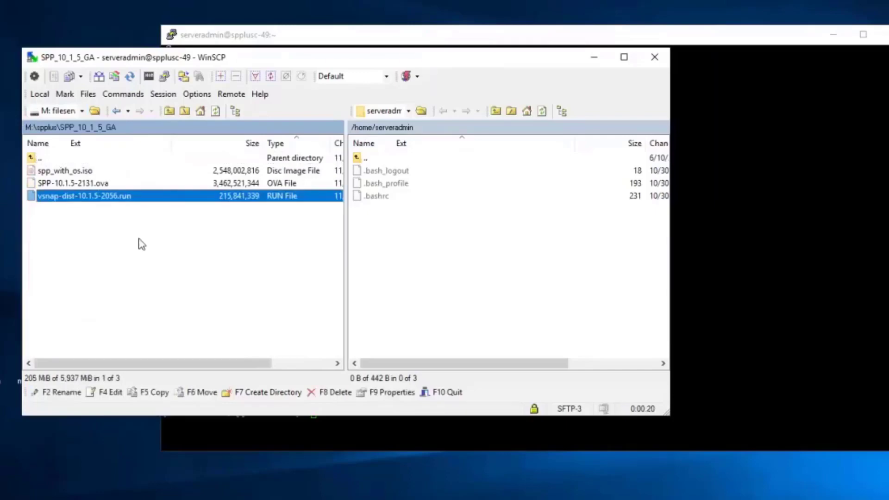
{"action": "left_click_drag", "start_coordinate": [71, 198], "coordinate": [408, 245]}
{"action": "left_click", "coordinate": [375, 293]}
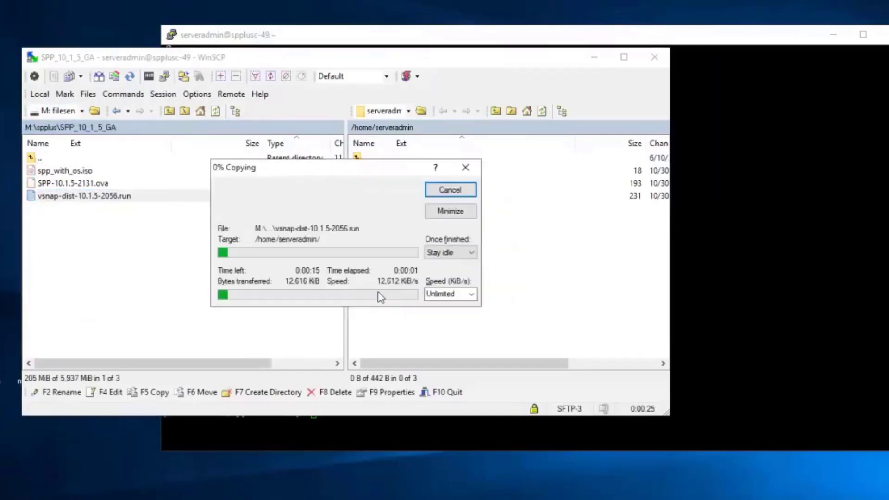
{"action": "left_click_drag", "start_coordinate": [408, 167], "coordinate": [528, 8]}
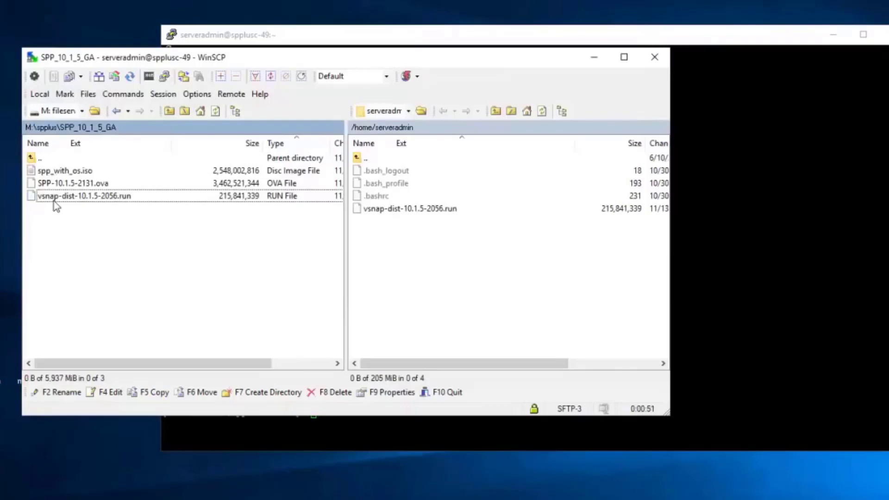
Step: Start uploading spp_with_os.iso to /home/serveradmin, then bring the PuTTY terminal forward
{"action": "left_click", "coordinate": [78, 174]}
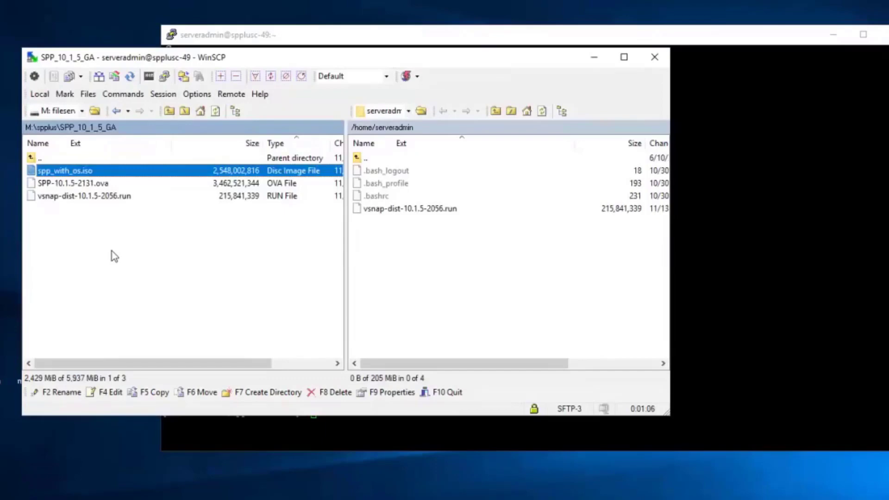
{"action": "key", "text": "F5"}
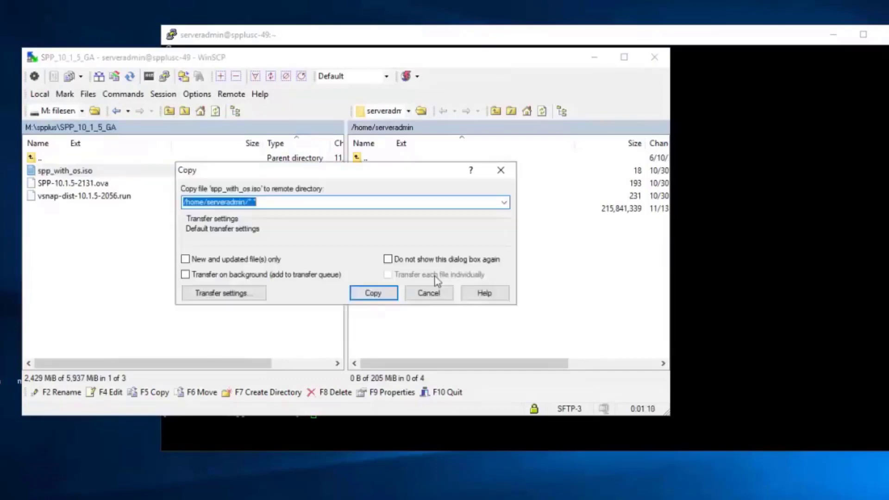
{"action": "left_click", "coordinate": [373, 293]}
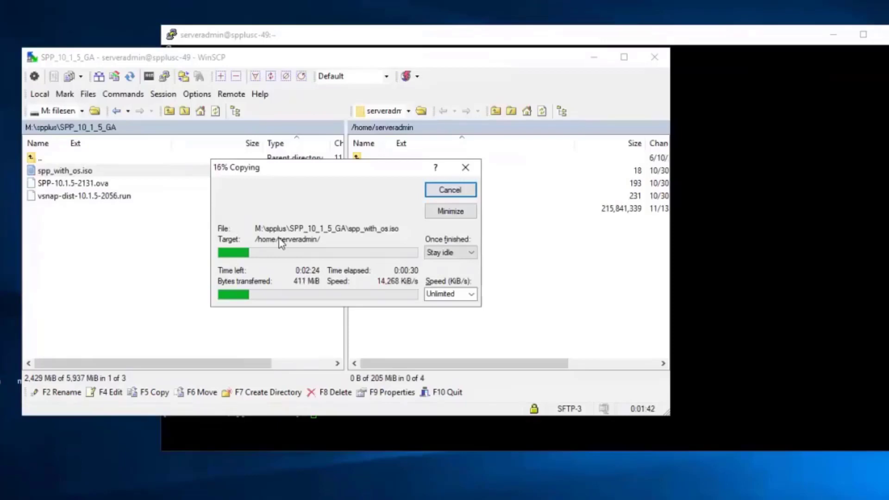
{"action": "left_click", "coordinate": [741, 40]}
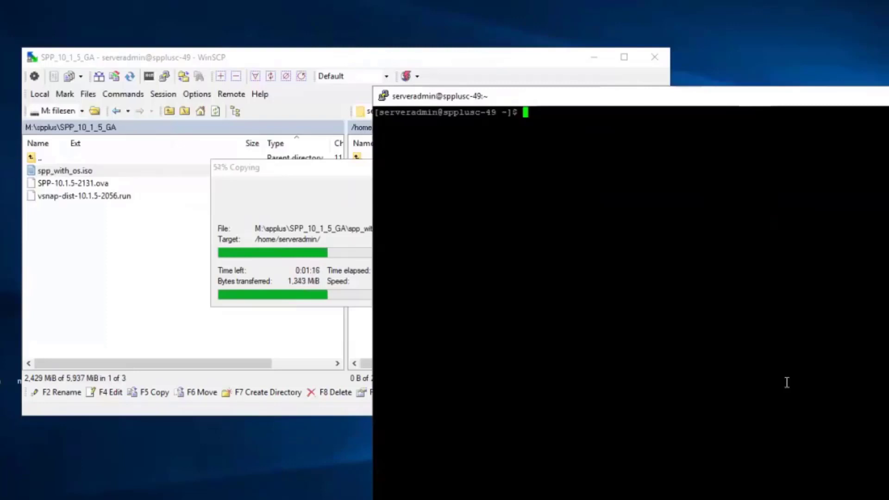
Step: Create a new vSnap admin user with 'vsnap user create', supplying its username and password
{"action": "type", "text": "vsnap user create"}
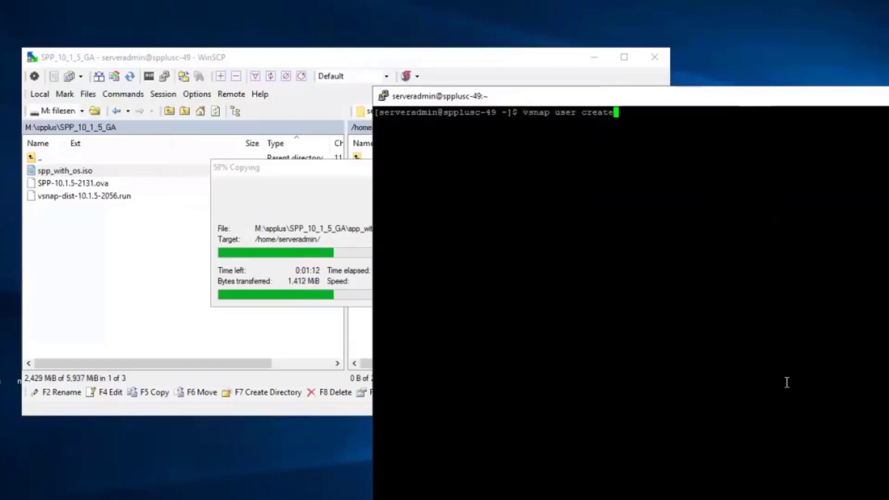
{"action": "key", "text": "Return"}
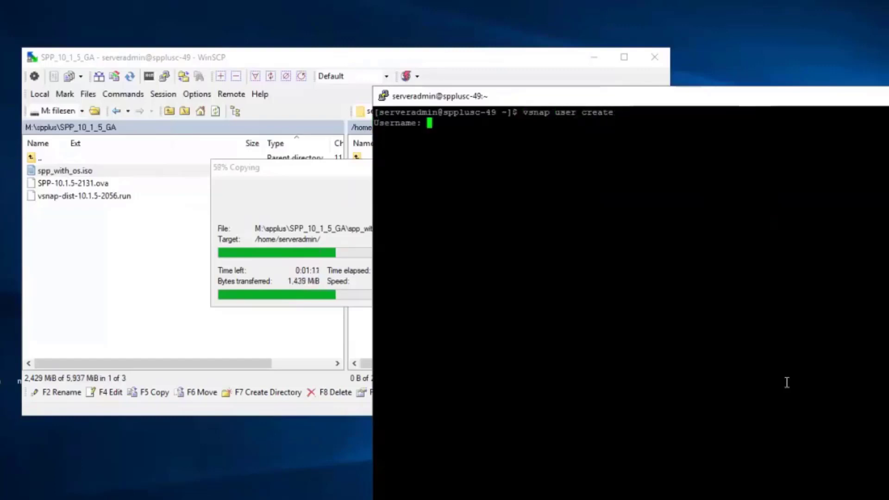
{"action": "type", "text": "vsnapl"}
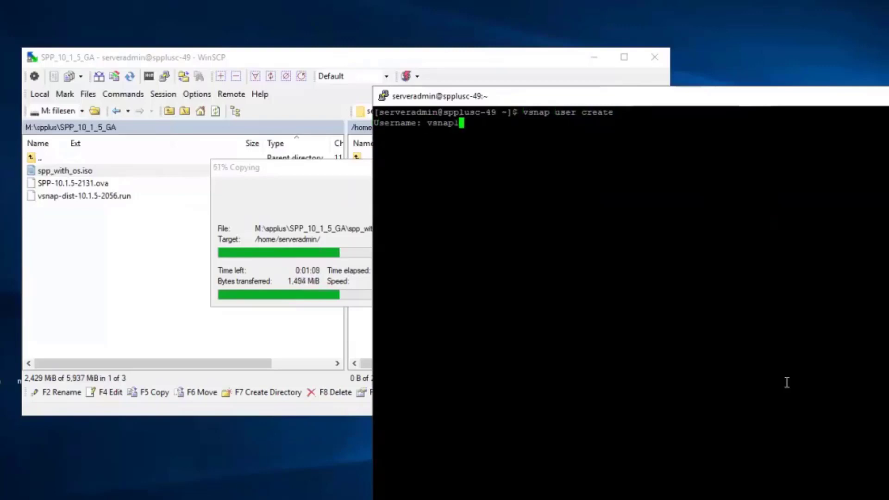
{"action": "key", "text": "Return"}
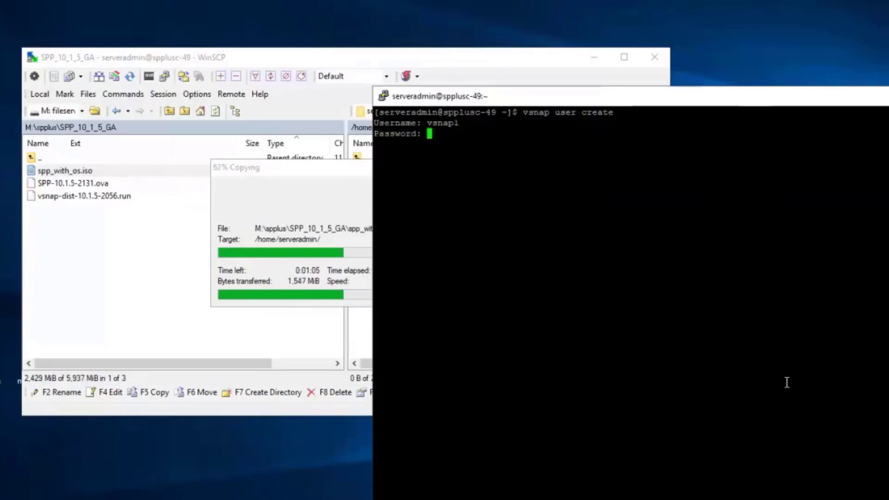
{"action": "key", "text": "Return"}
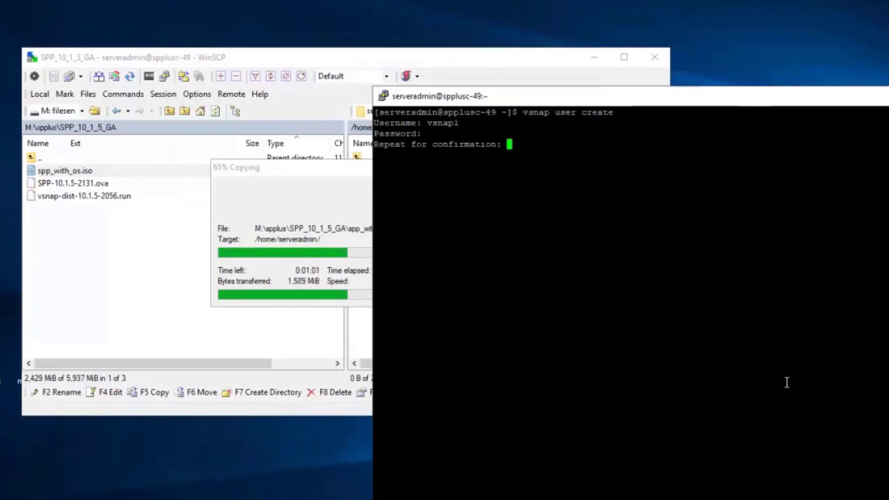
{"action": "key", "text": "Return"}
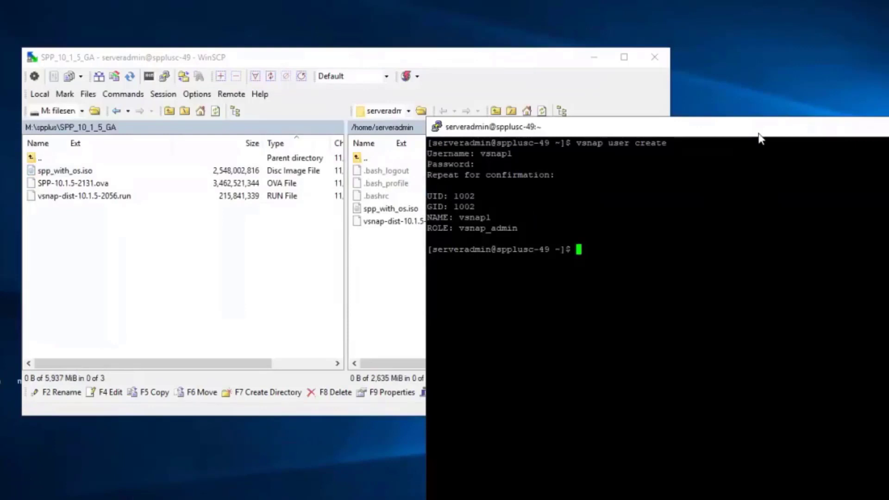
Step: List the home folder and move spp_with_os.iso into /tmp with sudo mv
{"action": "type", "text": "ls"}
{"action": "key", "text": "Return"}
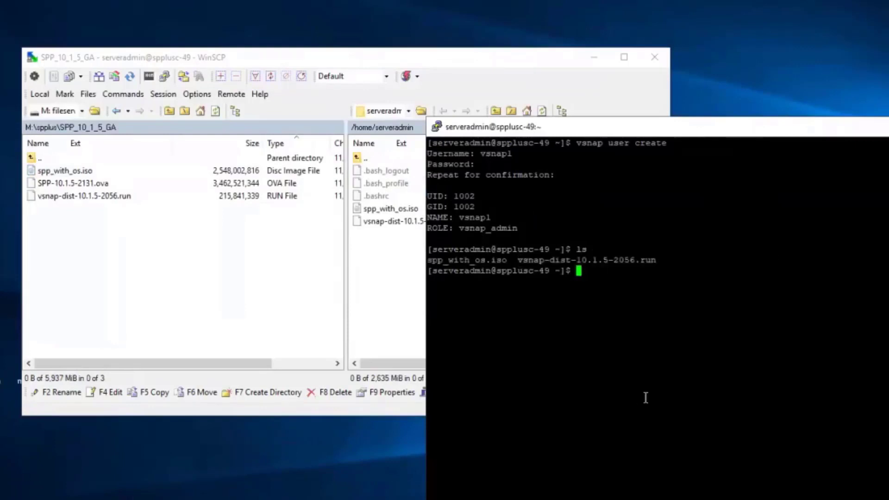
{"action": "type", "text": "sudo mv spp_with_os.iso /tmp/"}
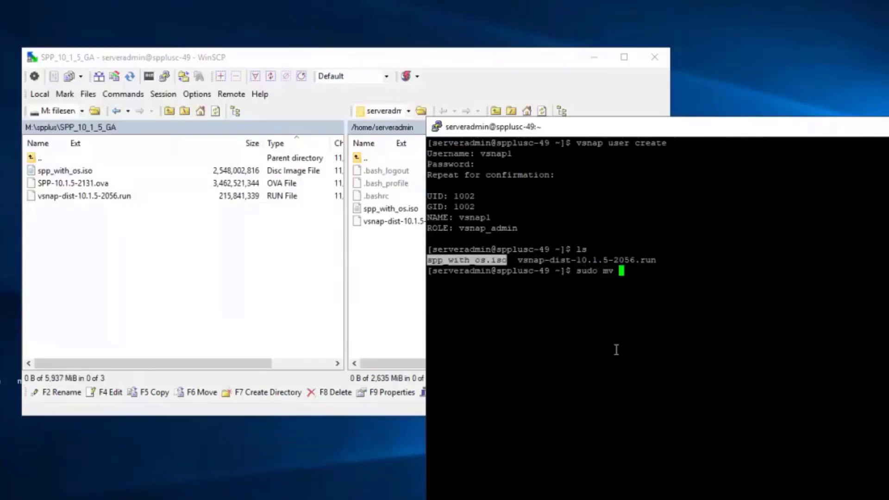
{"action": "key", "text": "Return"}
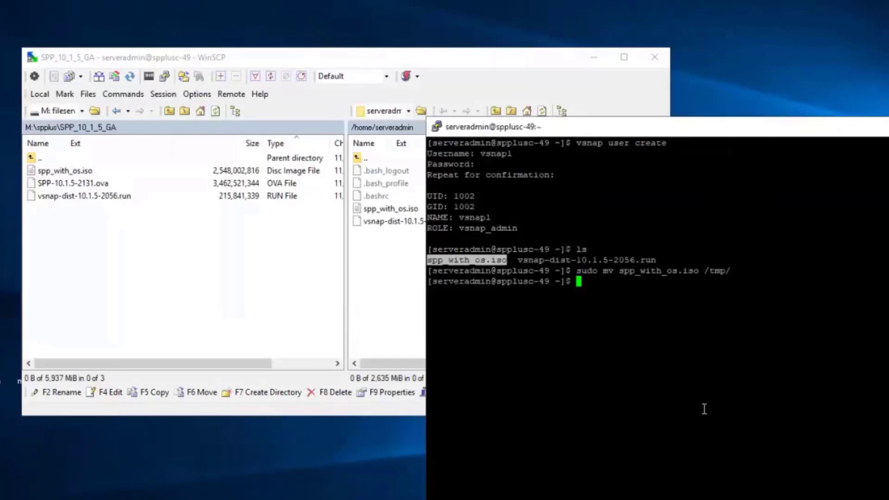
Step: Make vsnap-dist-10.1.5-2056.run executable and prepare the 'sudo ./vsnap-dist-10.1.5-2056.run' command
{"action": "type", "text": "chmod +x"}
{"action": "left_click_drag", "start_coordinate": [517, 260], "coordinate": [656, 260]}
{"action": "right_click", "coordinate": [824, 231]}
{"action": "key", "text": "Return"}
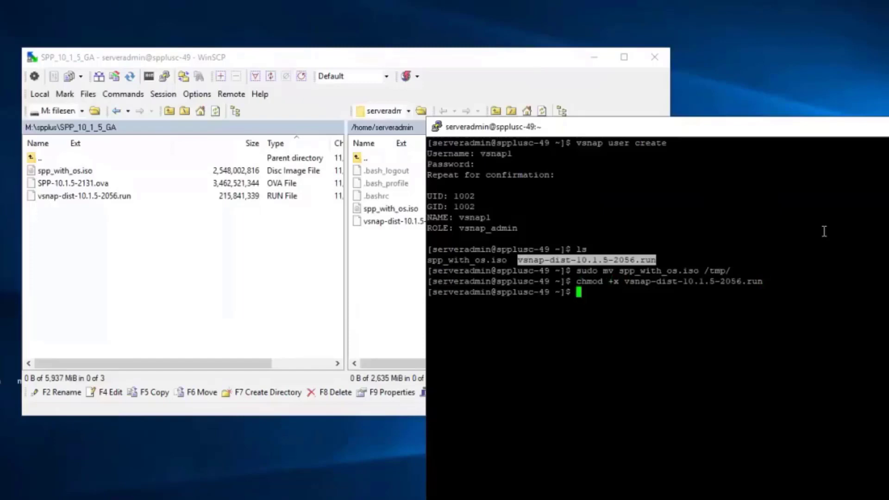
{"action": "type", "text": "sudo ./v"}
{"action": "key", "text": "Tab"}
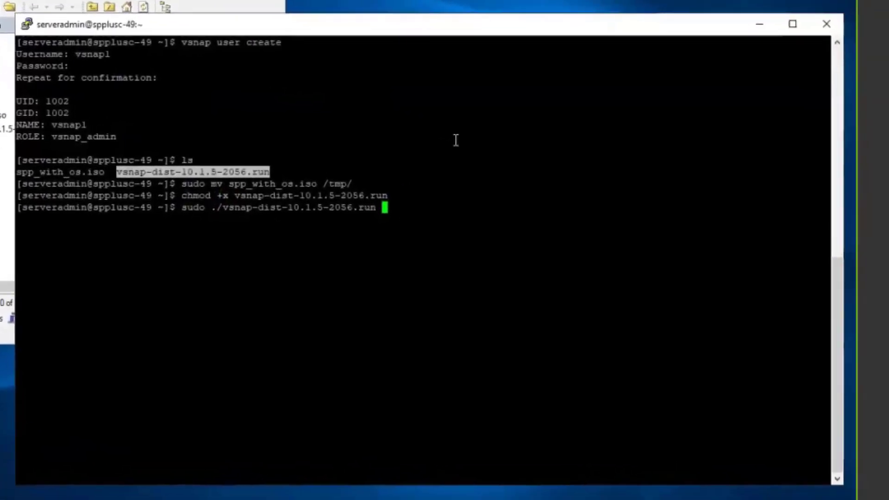
Step: Run the vSnap 10.1.5 installer, accept the EULA, and answer y to the kernel upgrade
{"action": "key", "text": "Return"}
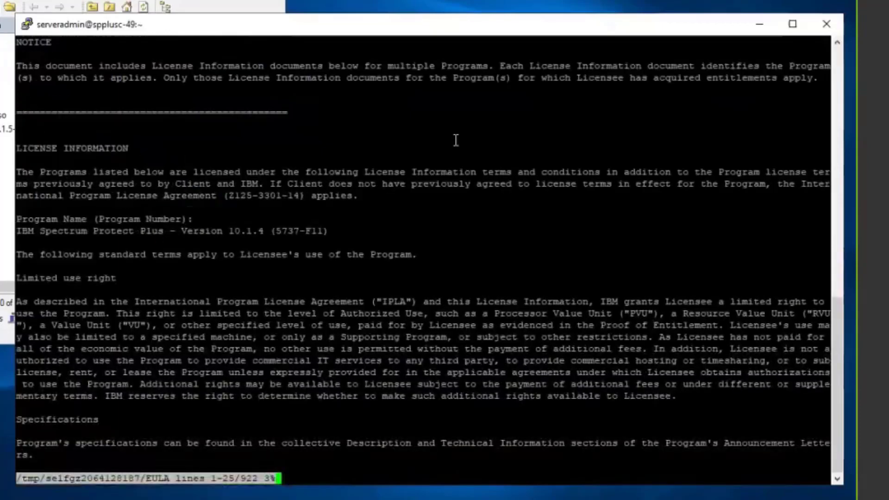
{"action": "key", "text": "space"}
{"action": "key", "text": "space"}
{"action": "key", "text": "space"}
{"action": "key", "text": "space"}
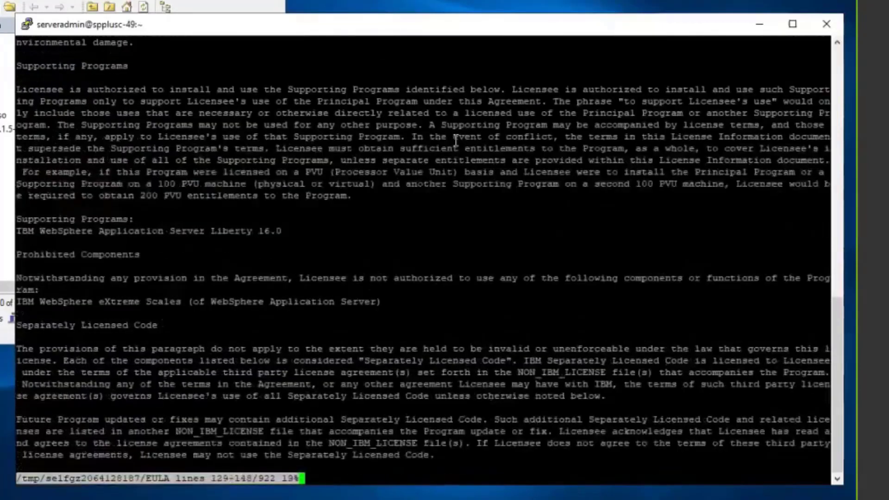
{"action": "key", "text": "space"}
{"action": "key", "text": "space"}
{"action": "key", "text": "space"}
{"action": "key", "text": "space"}
{"action": "key", "text": "space"}
{"action": "key", "text": "space"}
{"action": "key", "text": "space"}
{"action": "key", "text": "space"}
{"action": "key", "text": "space"}
{"action": "key", "text": "space"}
{"action": "key", "text": "space"}
{"action": "key", "text": "space"}
{"action": "type", "text": "y"}
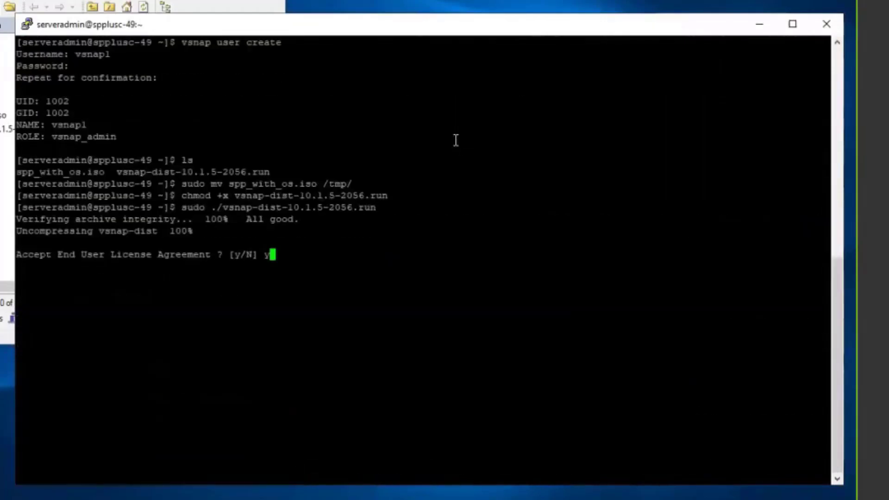
{"action": "key", "text": "Return"}
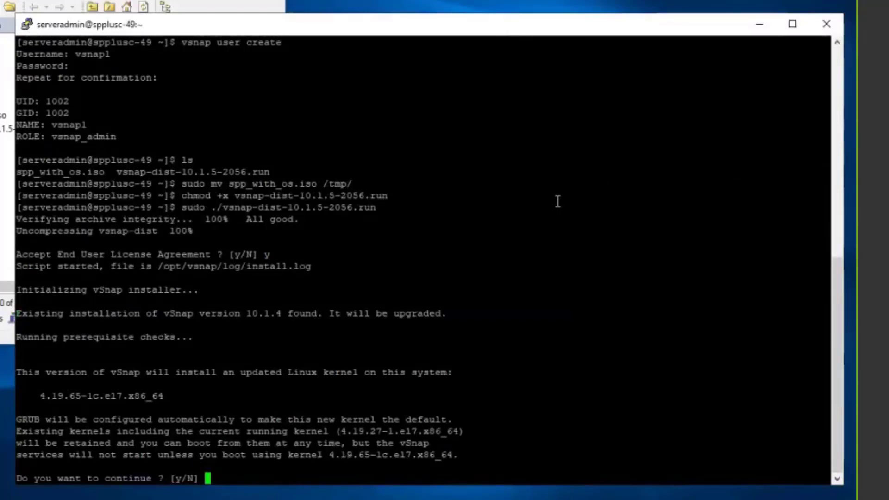
{"action": "type", "text": "y"}
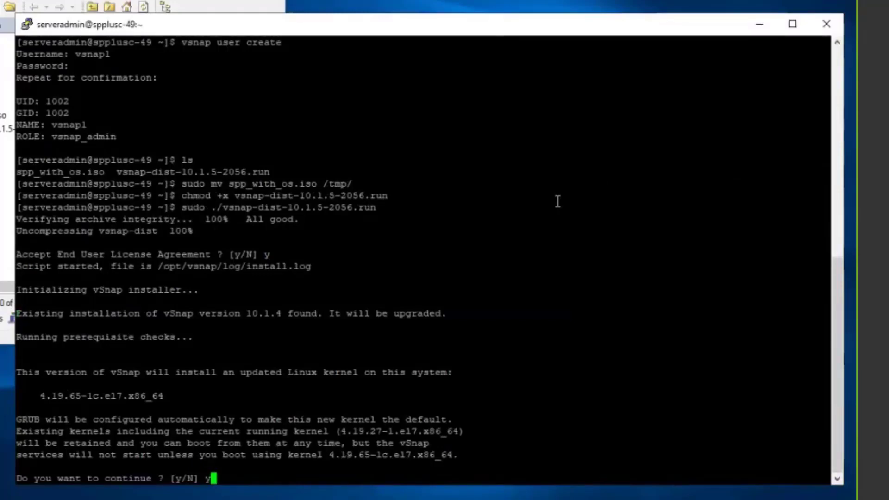
{"action": "key", "text": "Return"}
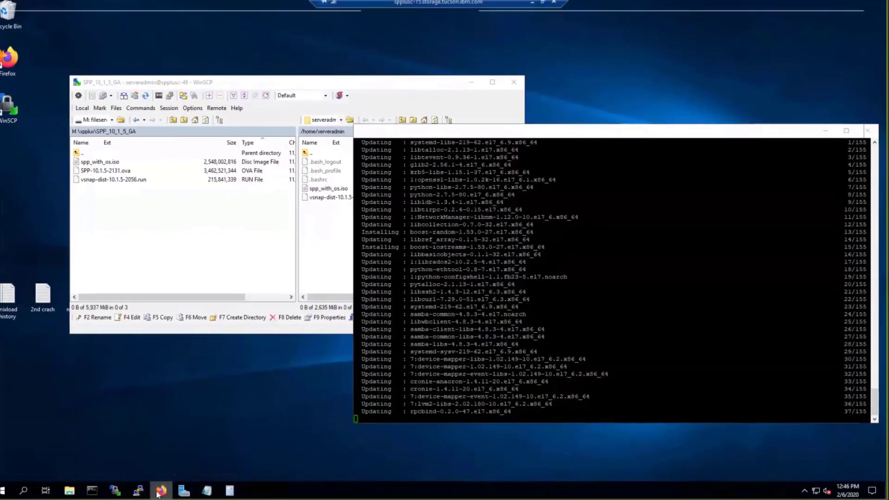
Step: Switch to the Spectrum Protect Plus page in Firefox and list vcenter2012's datacenters
{"action": "left_click", "coordinate": [158, 494]}
{"action": "left_click", "coordinate": [273, 19]}
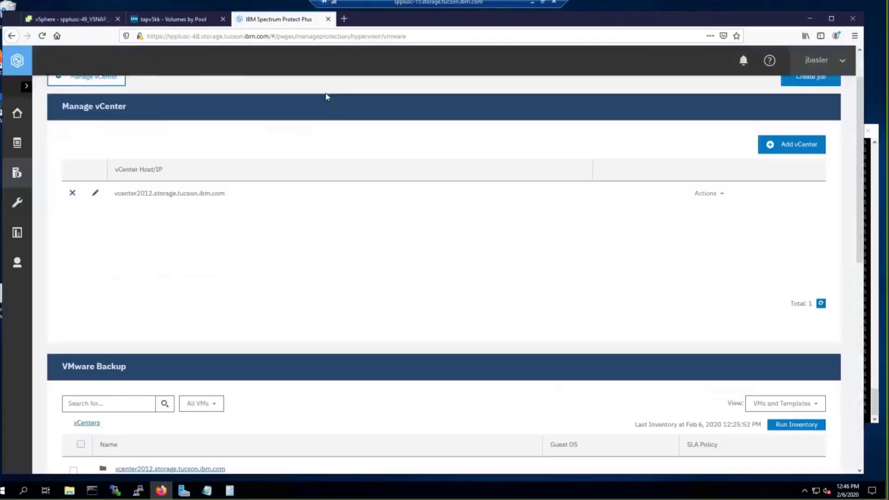
{"action": "scroll", "coordinate": [518, 299], "scroll_direction": "down", "scroll_amount": 2}
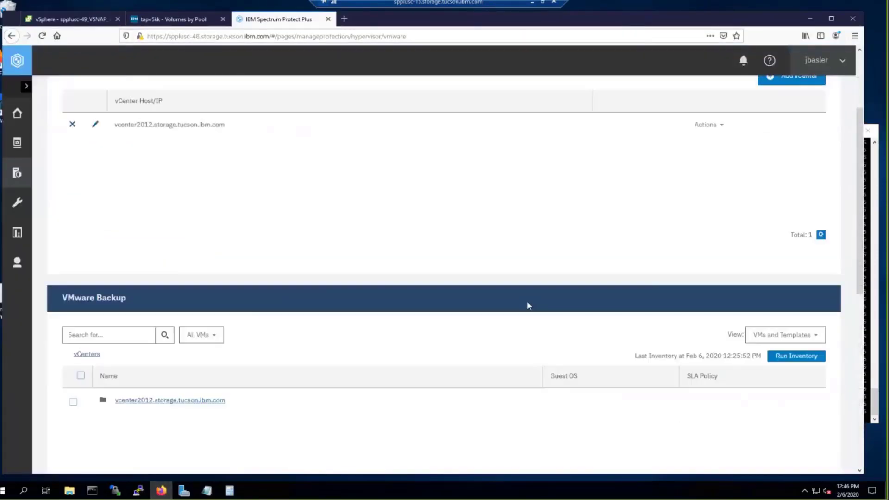
{"action": "scroll", "coordinate": [529, 305], "scroll_direction": "down", "scroll_amount": 1}
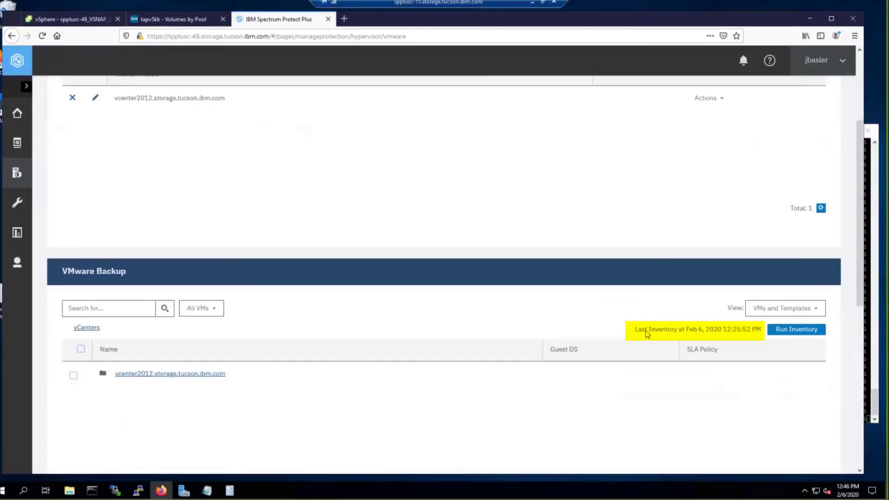
{"action": "left_click_drag", "start_coordinate": [647, 334], "coordinate": [755, 333]}
{"action": "scroll", "coordinate": [356, 320], "scroll_direction": "down", "scroll_amount": 1}
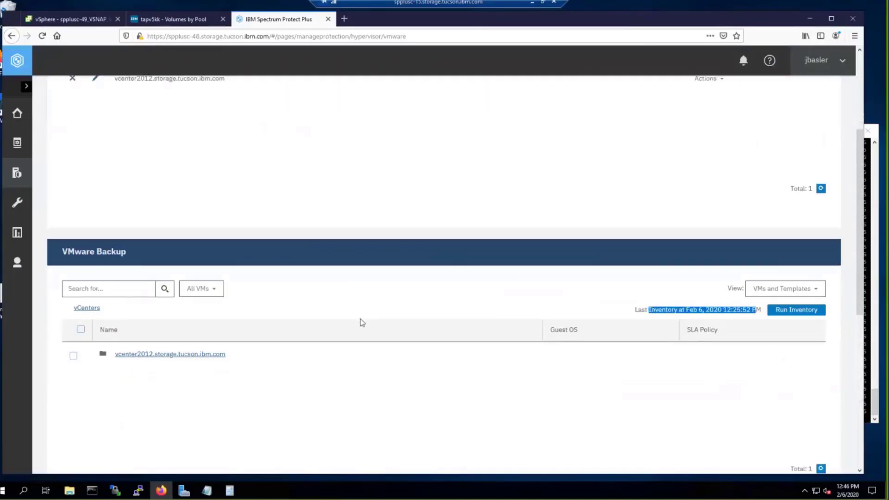
{"action": "scroll", "coordinate": [362, 322], "scroll_direction": "down", "scroll_amount": 3}
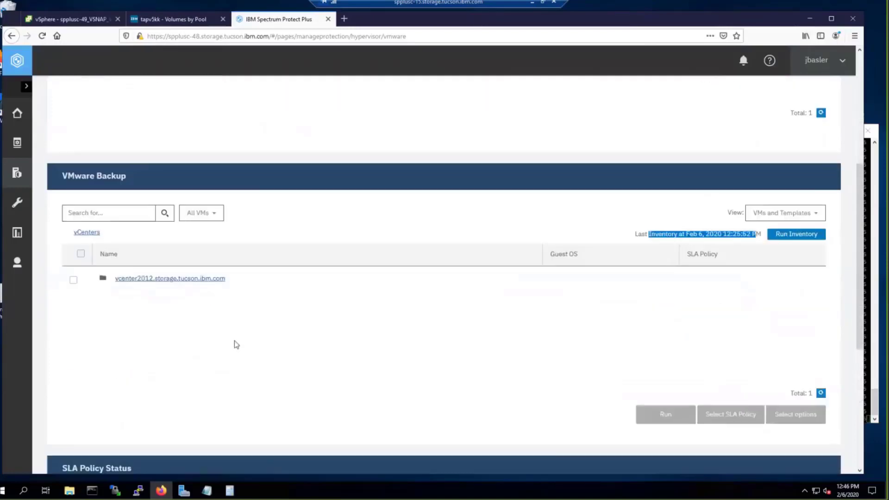
{"action": "left_click", "coordinate": [172, 279]}
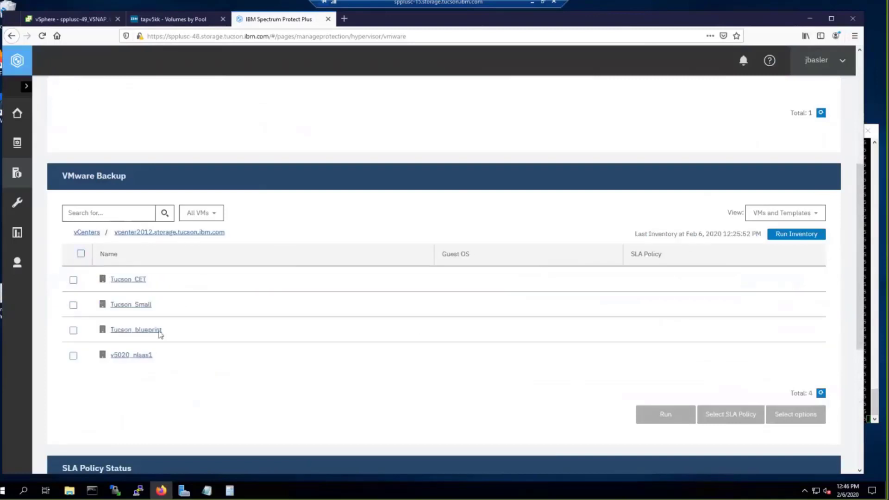
{"action": "scroll", "coordinate": [305, 330], "scroll_direction": "up", "scroll_amount": 10}
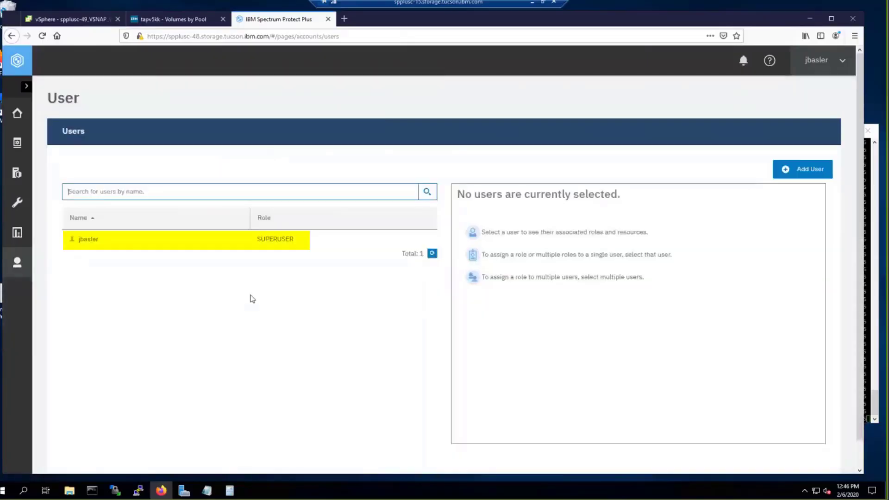
Step: Add an individual new user with a username, password and the SYSADMIN role
{"action": "left_click", "coordinate": [143, 242]}
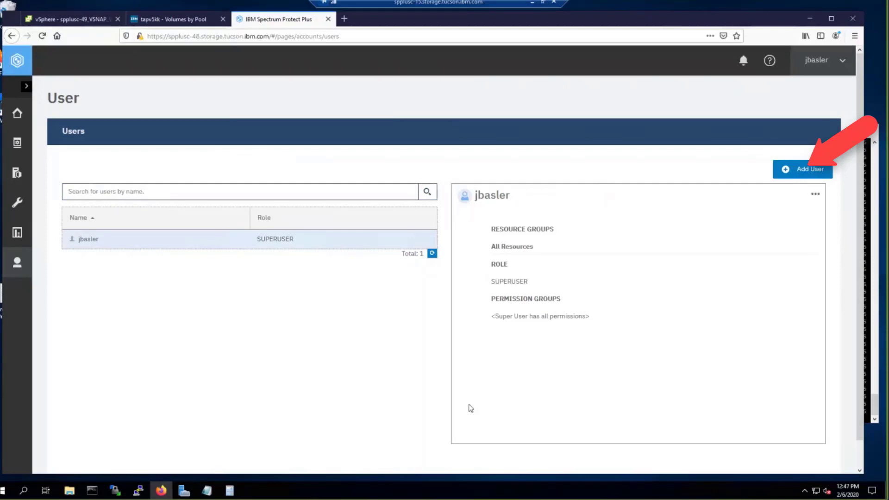
{"action": "left_click", "coordinate": [801, 169]}
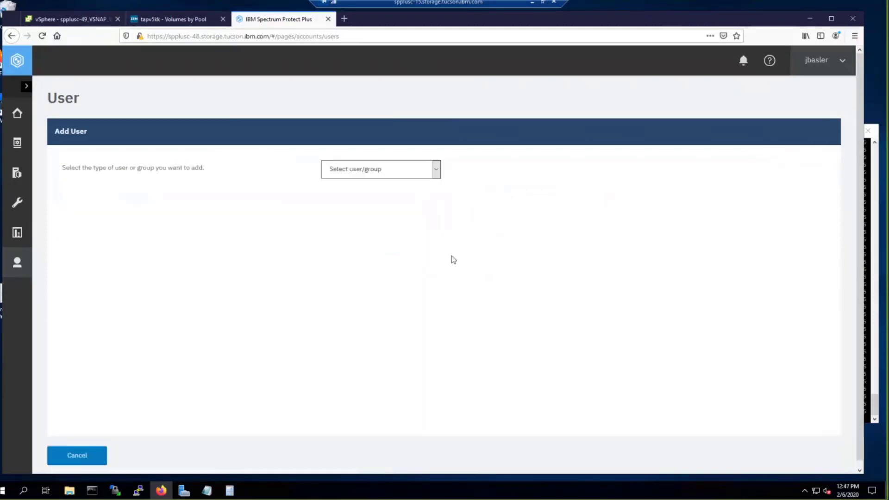
{"action": "left_click", "coordinate": [435, 171]}
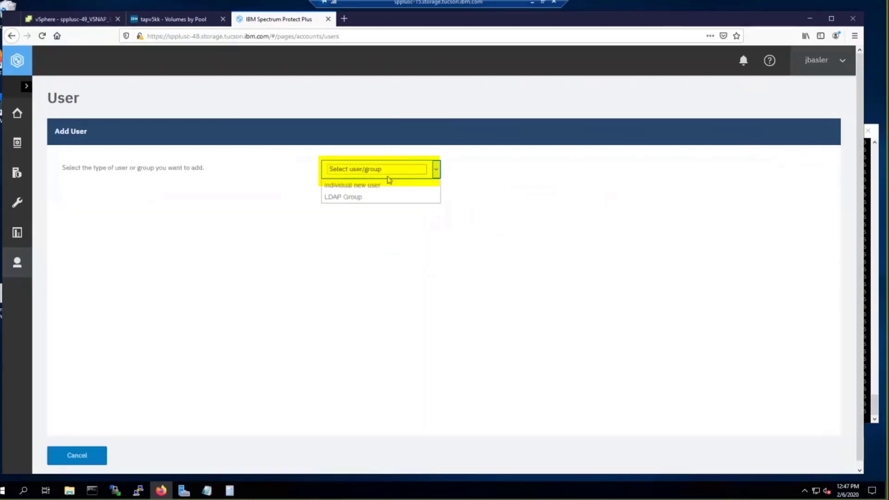
{"action": "left_click", "coordinate": [356, 185]}
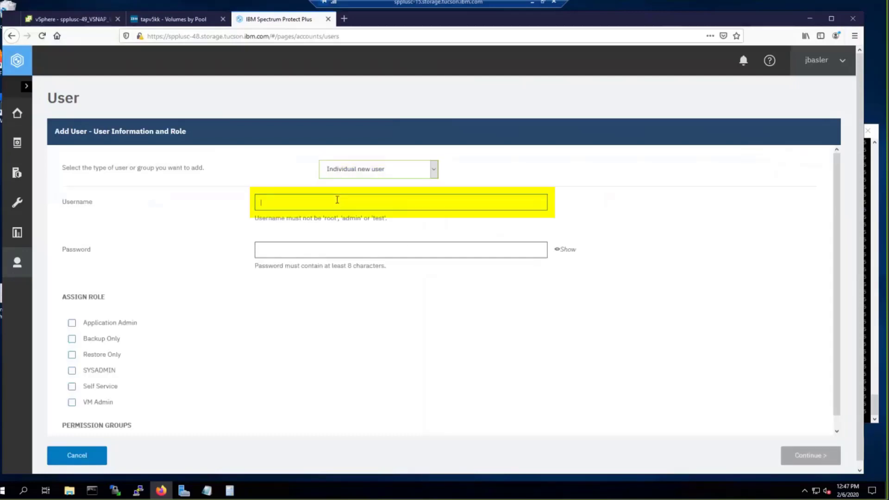
{"action": "type", "text": "tricia"}
{"action": "left_click", "coordinate": [306, 249]}
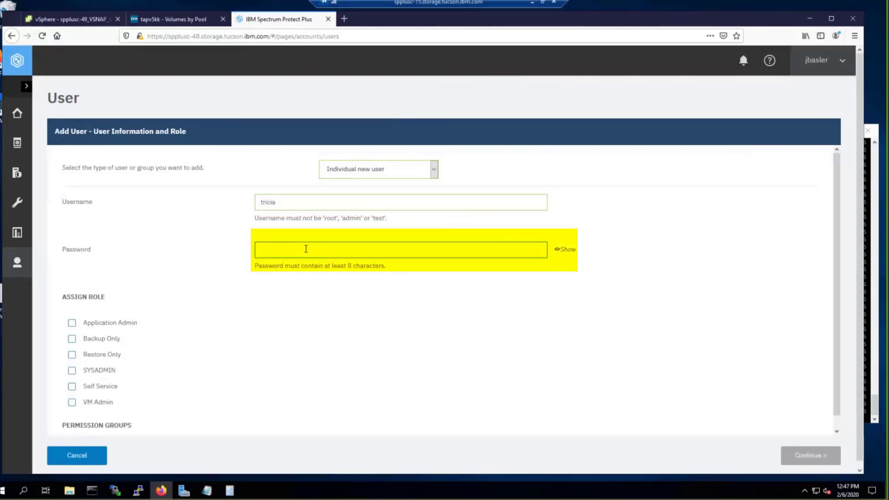
{"action": "type", "text": "•••••••••"}
{"action": "left_click", "coordinate": [72, 372]}
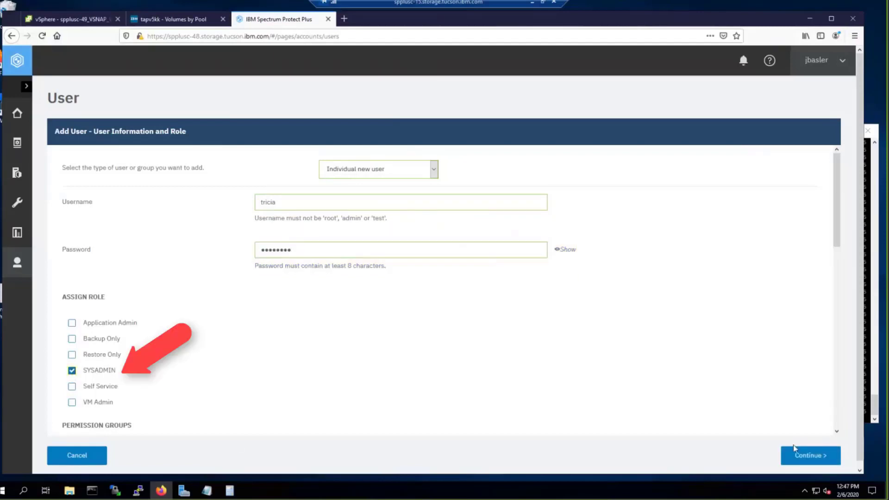
Step: Assign the All Resources group to the new user and create it
{"action": "left_click", "coordinate": [811, 455]}
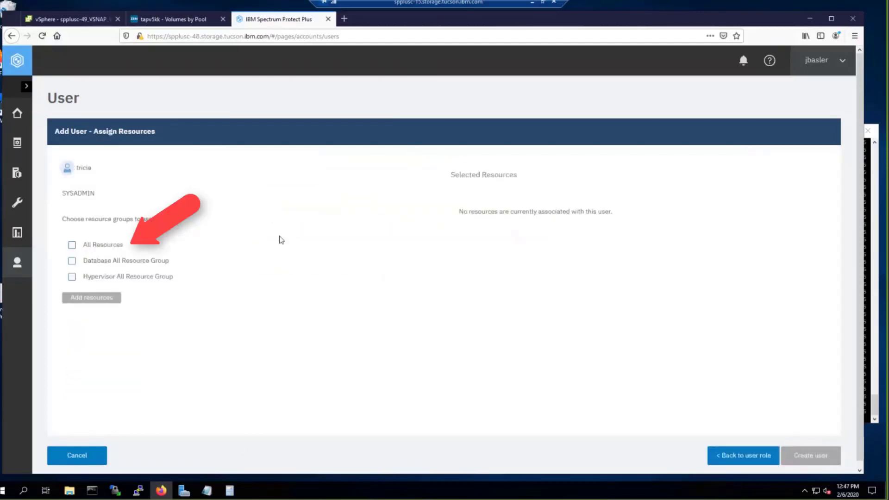
{"action": "left_click", "coordinate": [72, 245]}
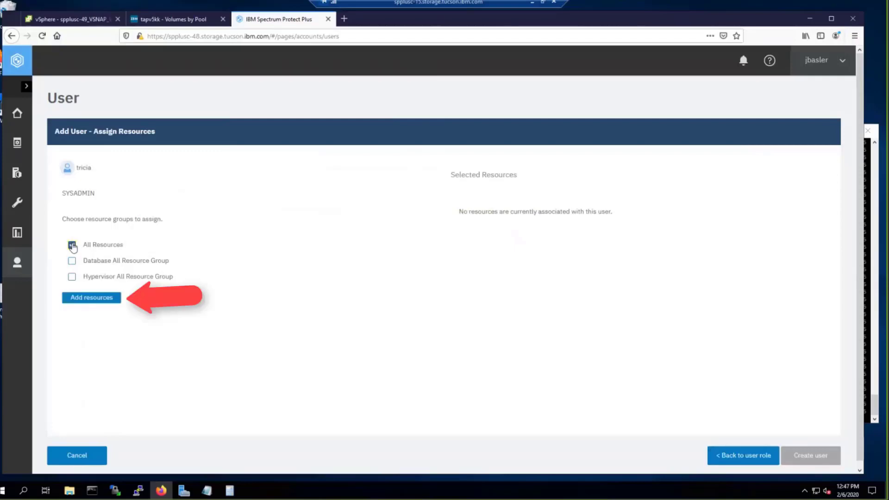
{"action": "left_click", "coordinate": [89, 300]}
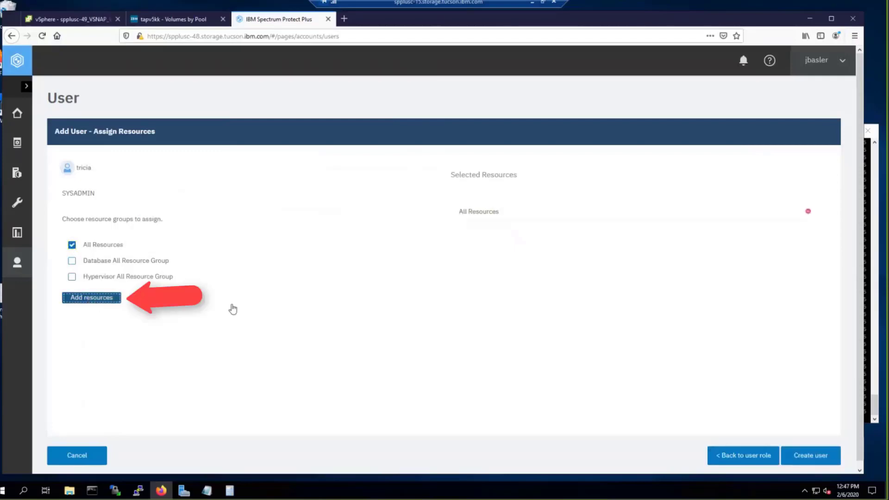
{"action": "left_click", "coordinate": [809, 458]}
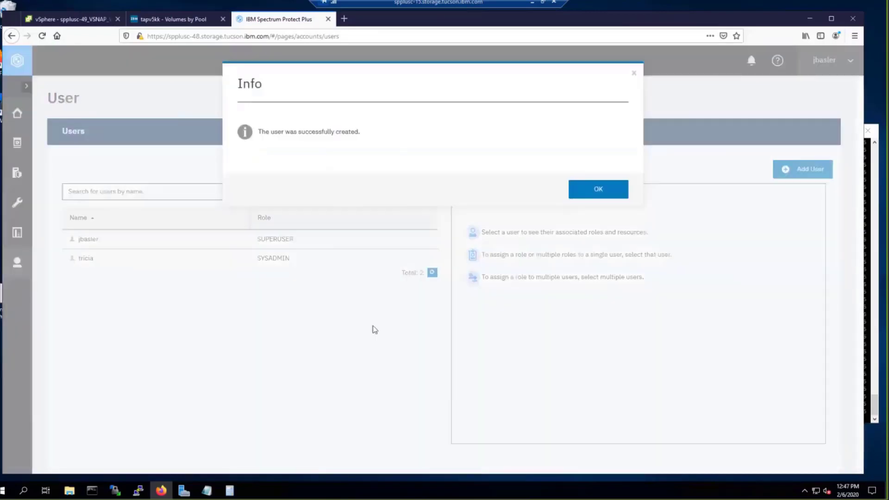
{"action": "left_click", "coordinate": [584, 199]}
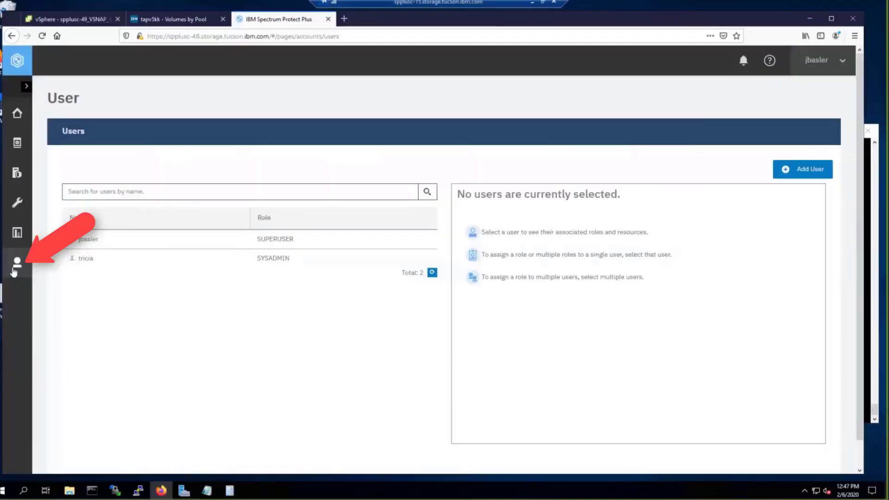
Step: Open Accounts > Identity and view the first identity's edit form without saving changes
{"action": "mouse_move", "coordinate": [17, 263]}
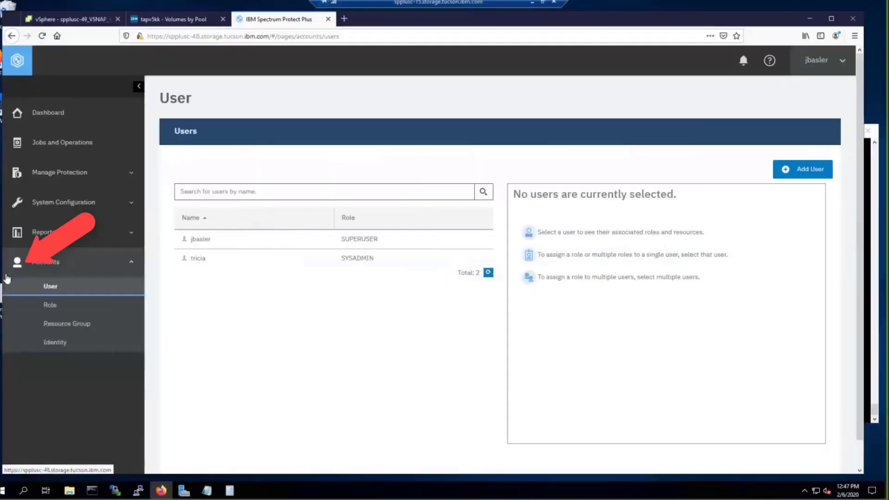
{"action": "left_click", "coordinate": [54, 343]}
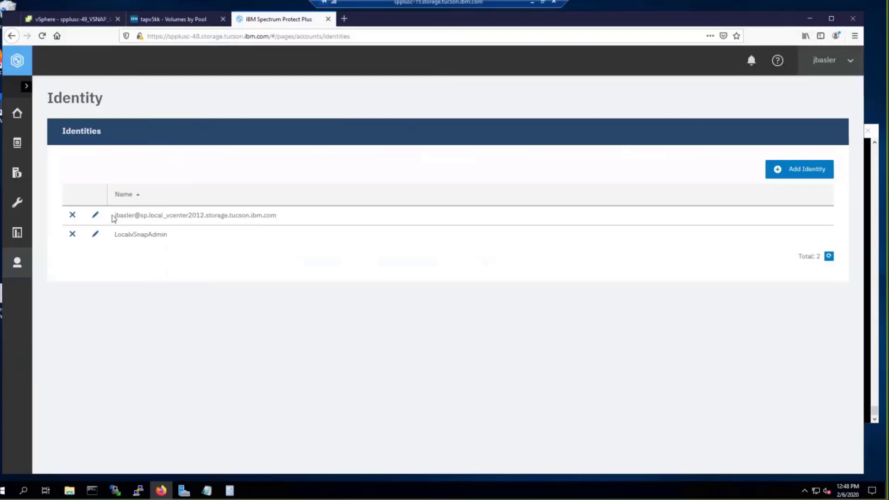
{"action": "left_click_drag", "start_coordinate": [115, 215], "coordinate": [167, 215]}
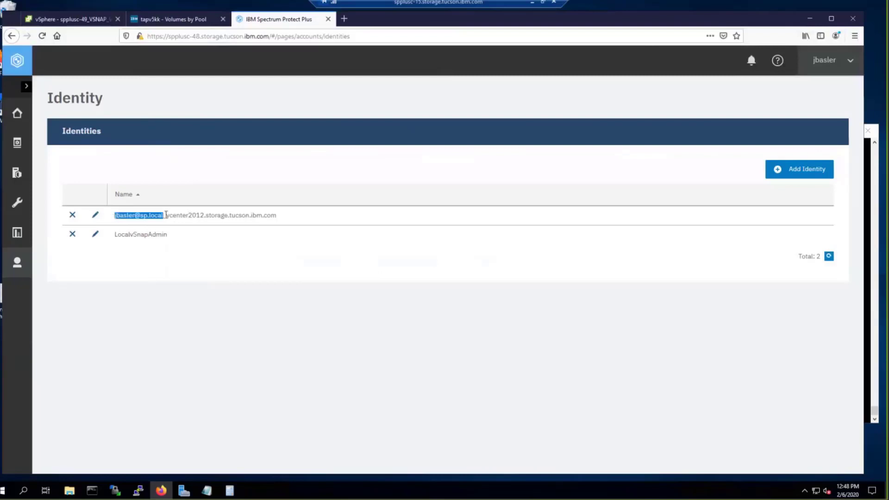
{"action": "left_click", "coordinate": [96, 216]}
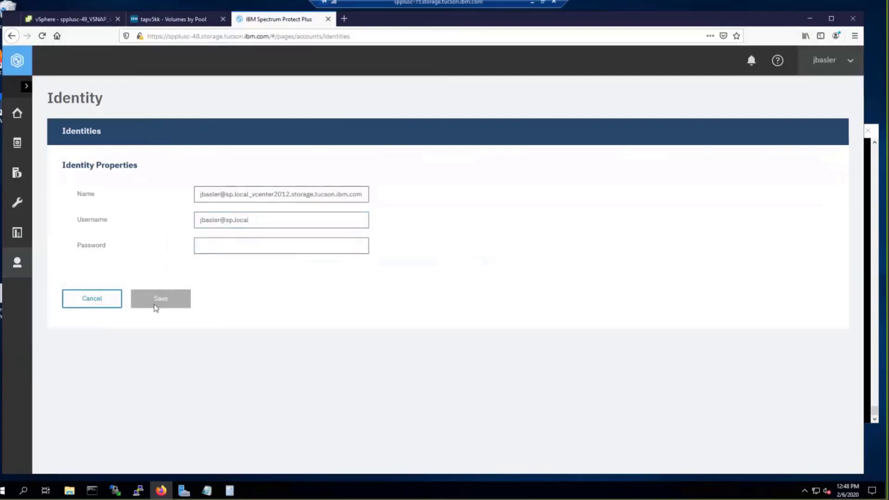
{"action": "left_click", "coordinate": [91, 300]}
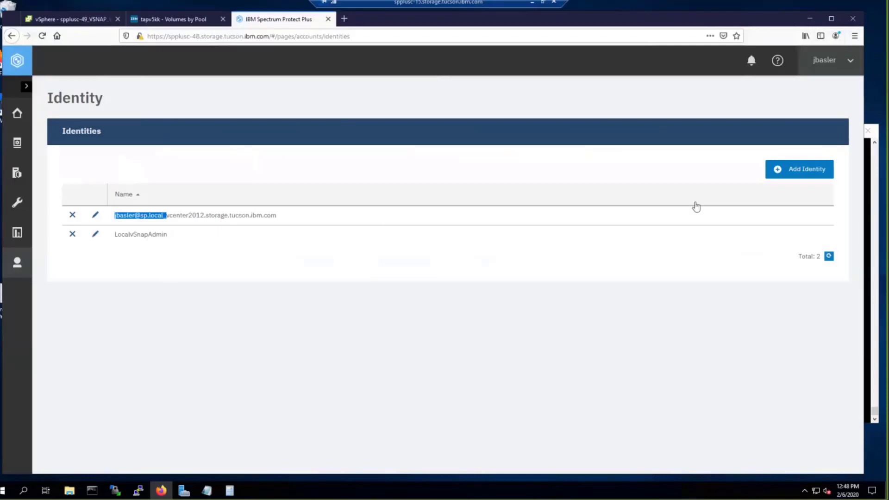
Step: Start a new identity and name it vsnap_vsnap1
{"action": "left_click", "coordinate": [808, 172]}
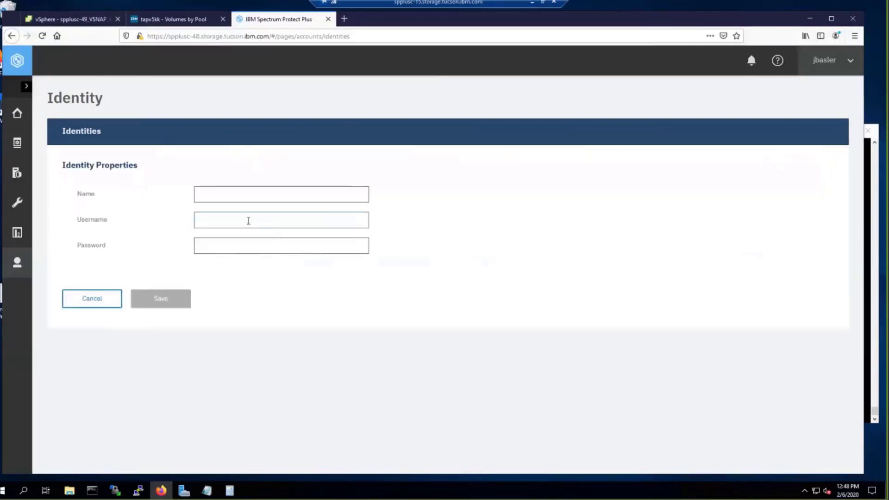
{"action": "left_click", "coordinate": [244, 195]}
{"action": "type", "text": "vsnap_vsnap1"}
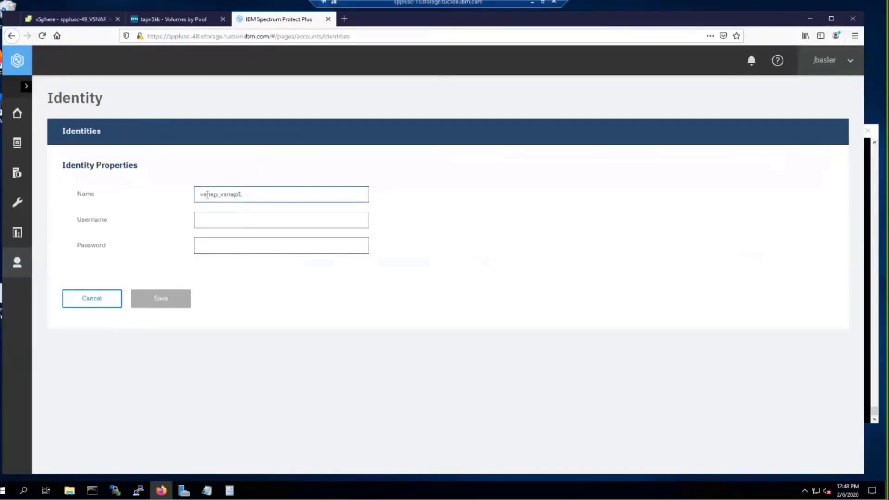
{"action": "left_click_drag", "start_coordinate": [199, 194], "coordinate": [248, 195]}
{"action": "left_click", "coordinate": [248, 195]}
{"action": "double_click", "coordinate": [248, 195]}
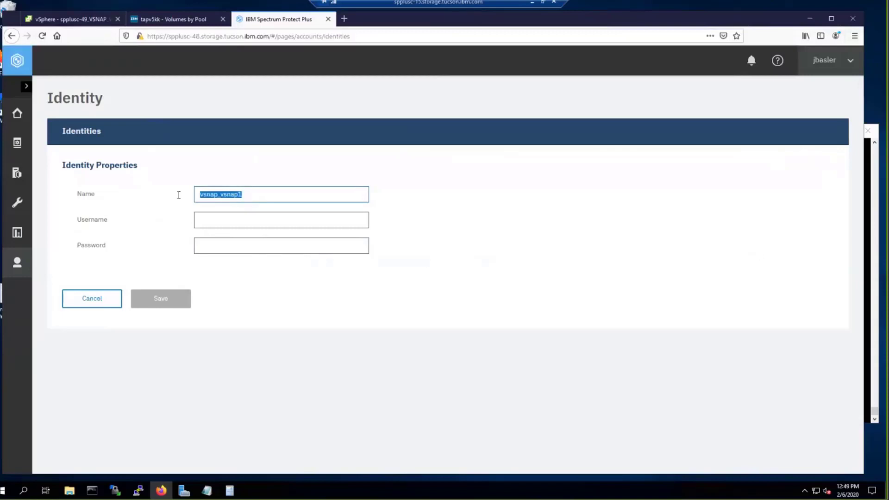
Step: Give the identity username vsnap1 and a password, save it, and return to the Dashboard
{"action": "left_click", "coordinate": [207, 216]}
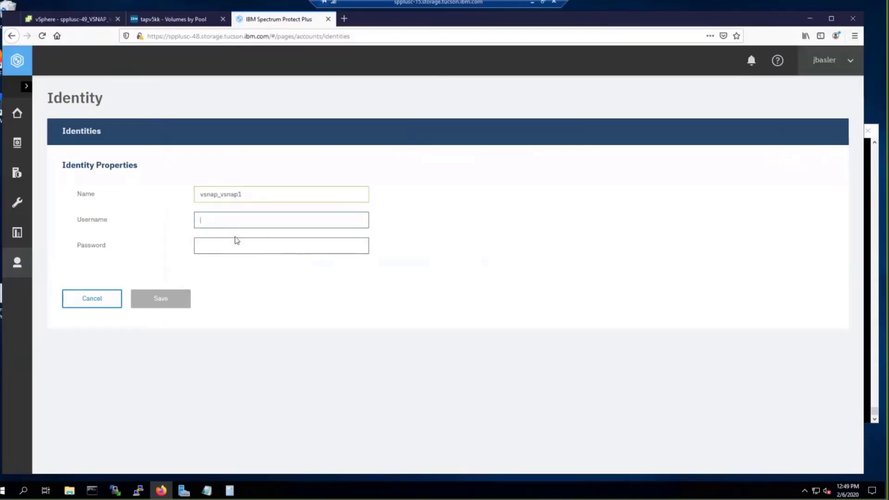
{"action": "type", "text": "vsnap1"}
{"action": "left_click", "coordinate": [233, 247]}
{"action": "type", "text": "•••"}
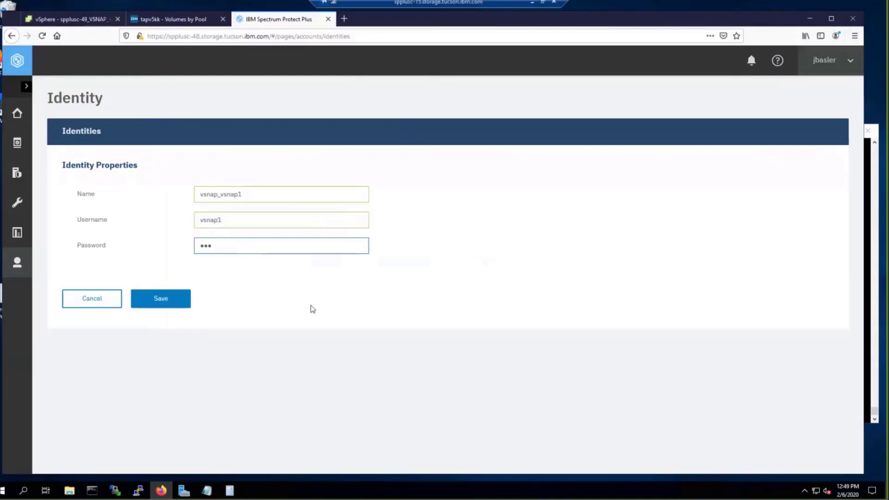
{"action": "type", "text": "•••••"}
{"action": "left_click", "coordinate": [163, 302]}
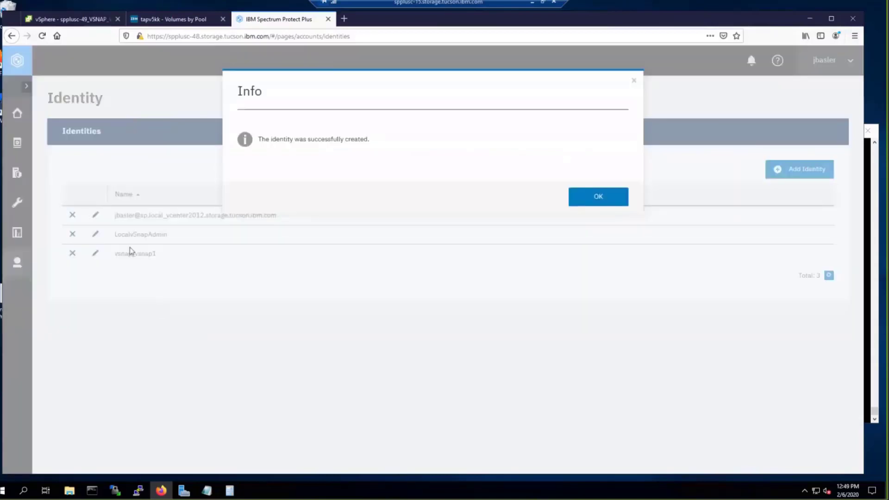
{"action": "left_click", "coordinate": [599, 197]}
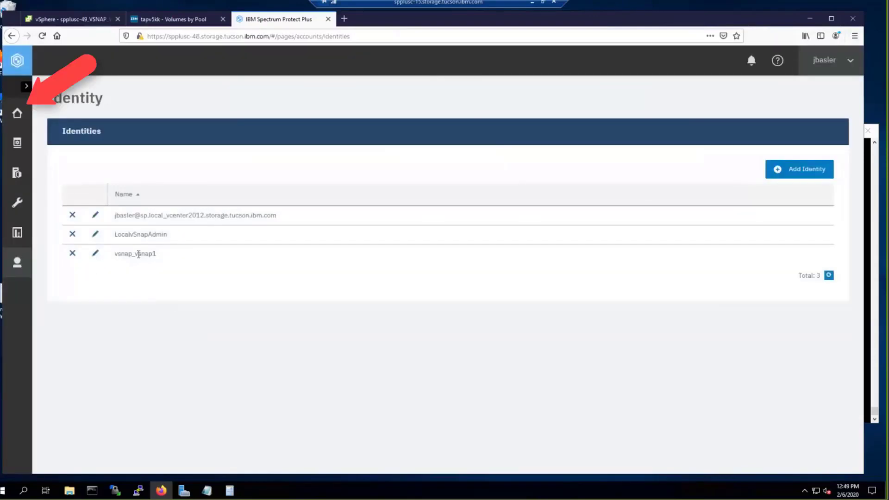
{"action": "left_click", "coordinate": [17, 113]}
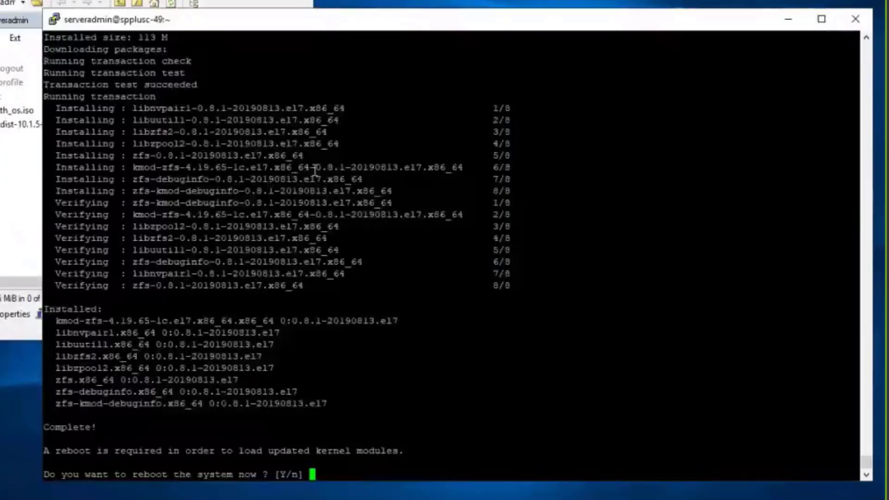
Step: Decline the reboot prompt and confirm kernel 4.19.27-1.el7.x86_64 with uname -a
{"action": "mouse_move", "coordinate": [866, 463]}
{"action": "left_mouse_down"}
{"action": "mouse_move", "coordinate": [868, 357]}
{"action": "mouse_move", "coordinate": [847, 471]}
{"action": "left_mouse_up"}
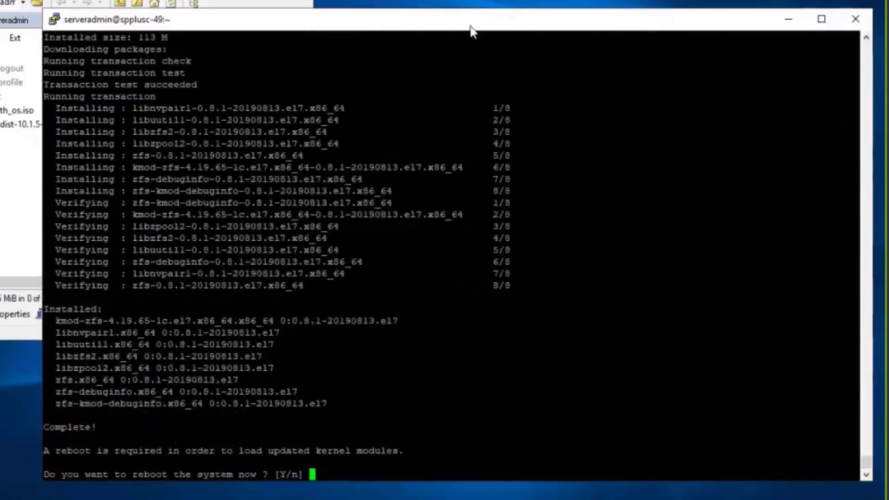
{"action": "left_click_drag", "start_coordinate": [474, 26], "coordinate": [452, 16]}
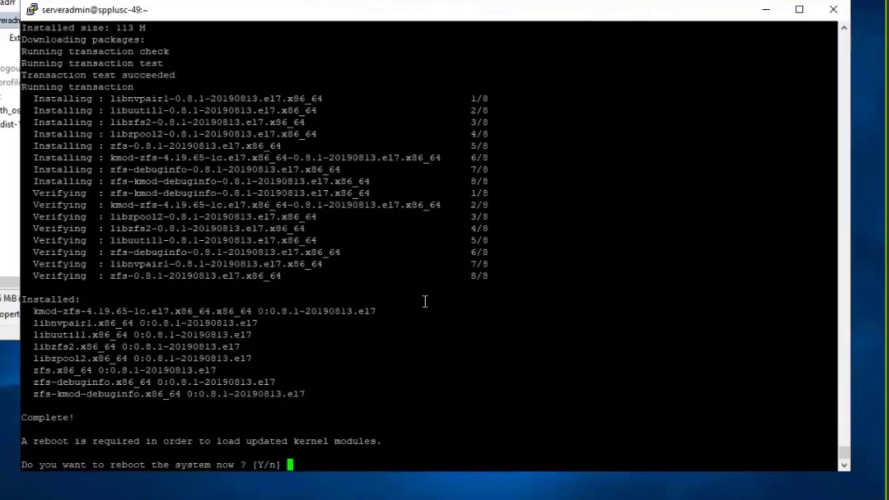
{"action": "type", "text": "n"}
{"action": "key", "text": "Return"}
{"action": "type", "text": "y"}
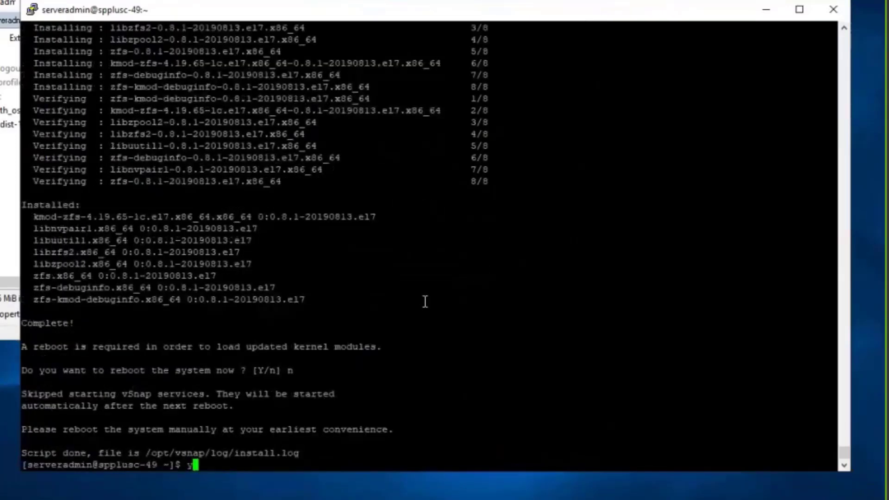
{"action": "type", "text": "name -a"}
{"action": "key", "text": "Return"}
{"action": "left_click_drag", "start_coordinate": [252, 453], "coordinate": [382, 455]}
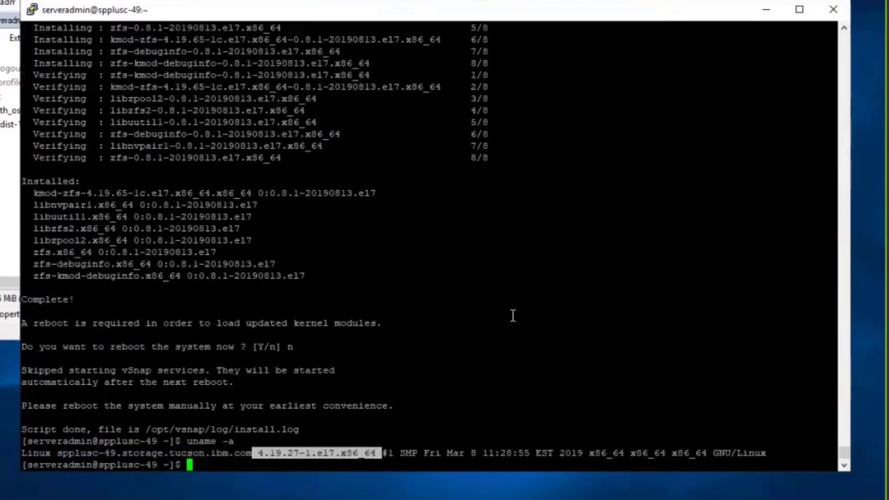
{"action": "left_click", "coordinate": [606, 289]}
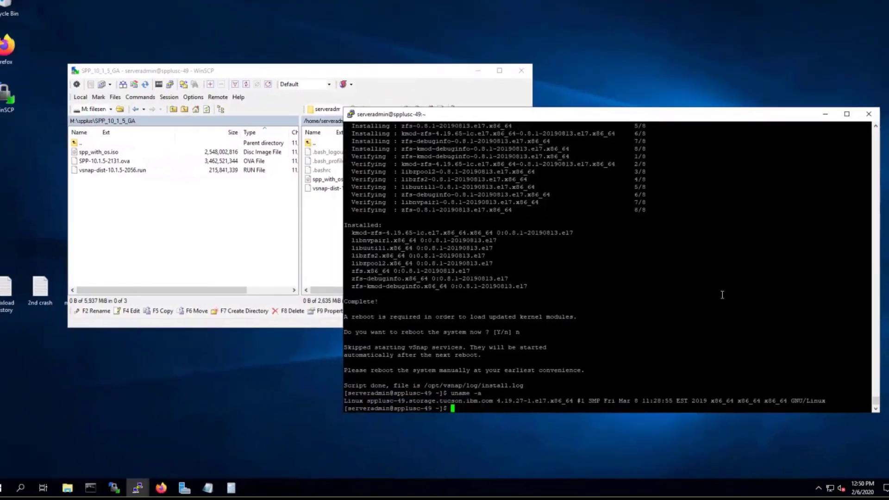
Step: Reboot the vSnap server and close the disconnected PuTTY session
{"action": "key", "text": "Return"}
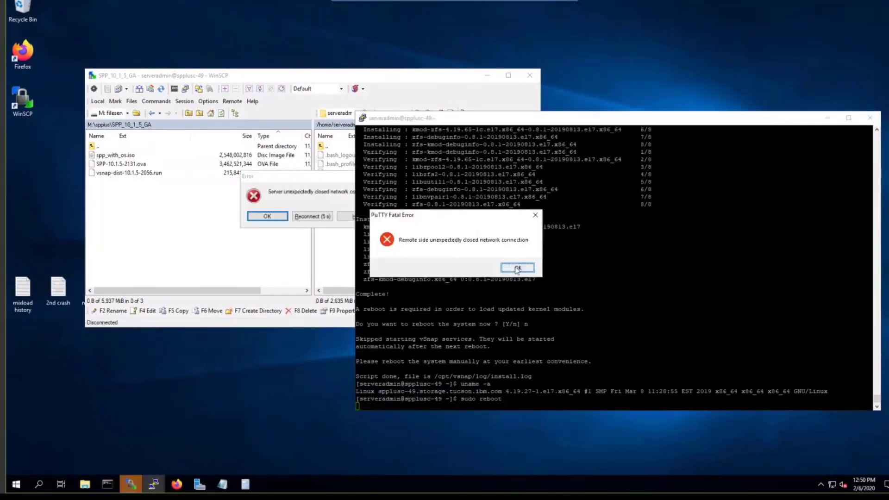
{"action": "left_click", "coordinate": [517, 268]}
{"action": "left_click", "coordinate": [870, 117]}
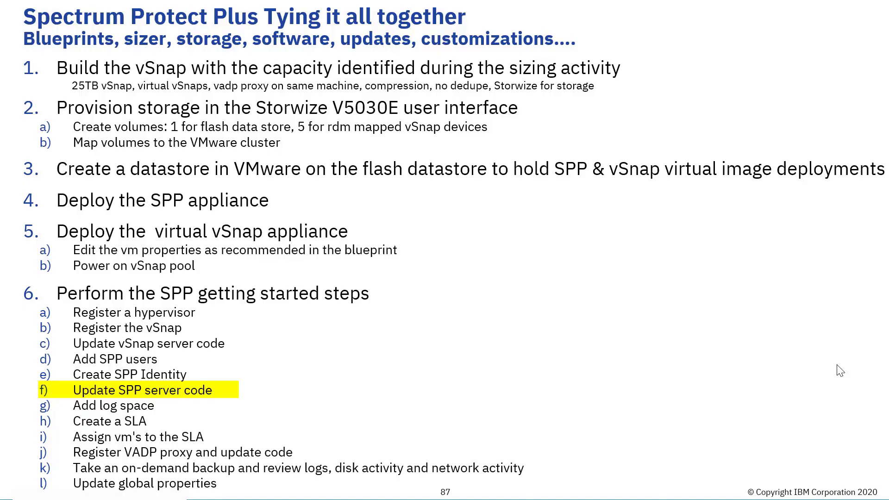
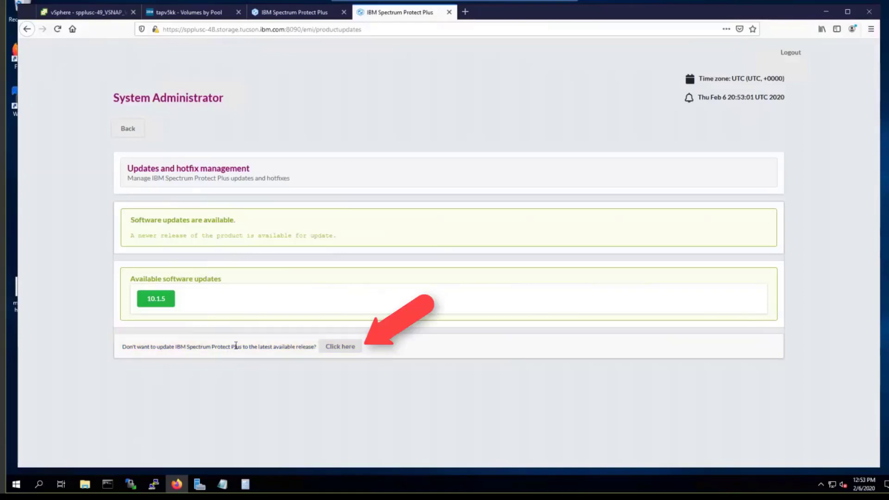
Step: Pick spp_with_os from M:\spplus\10.1.5_eFix2 for upload, then back out to the 10.1.5 updates page
{"action": "left_click", "coordinate": [345, 349]}
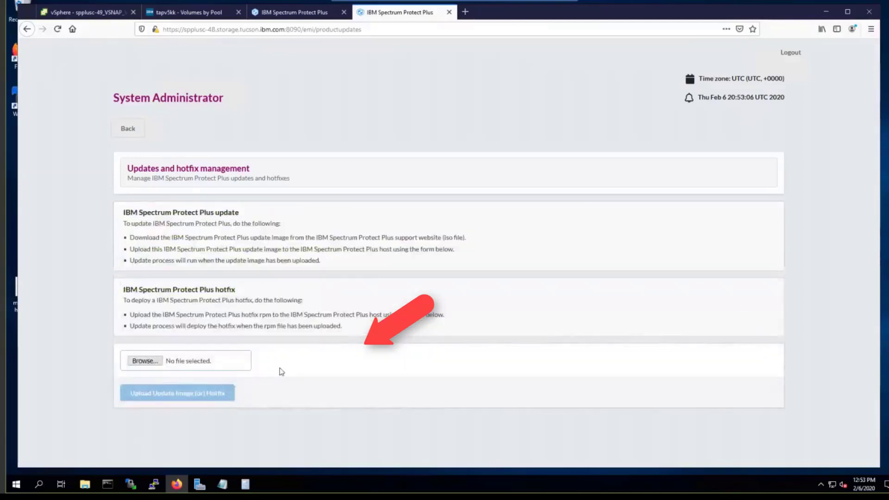
{"action": "left_click", "coordinate": [145, 361]}
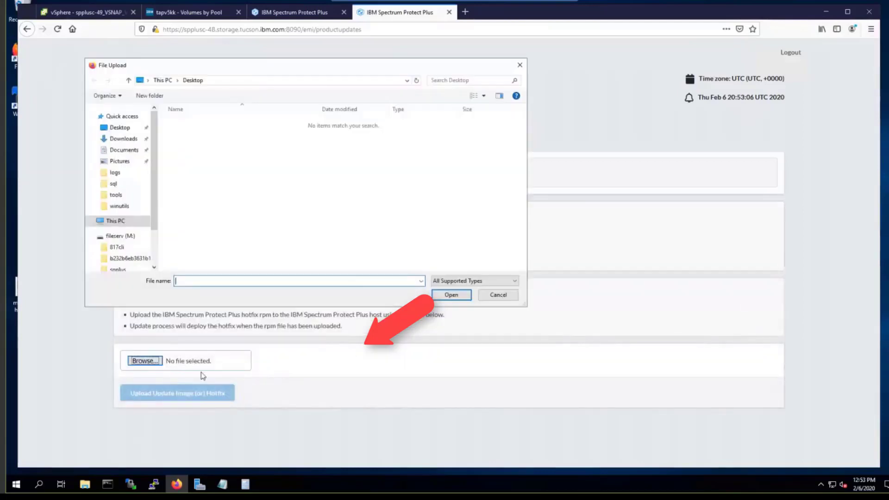
{"action": "left_click", "coordinate": [121, 236]}
{"action": "left_click", "coordinate": [178, 143]}
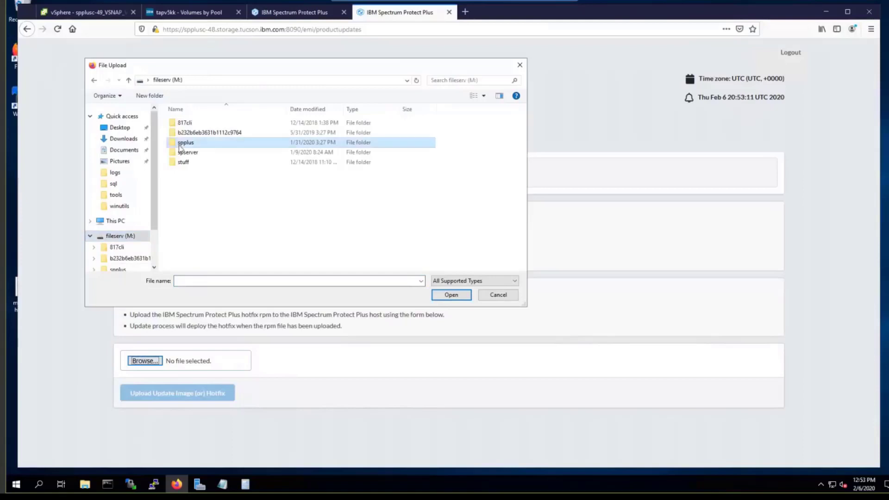
{"action": "double_click", "coordinate": [179, 146]}
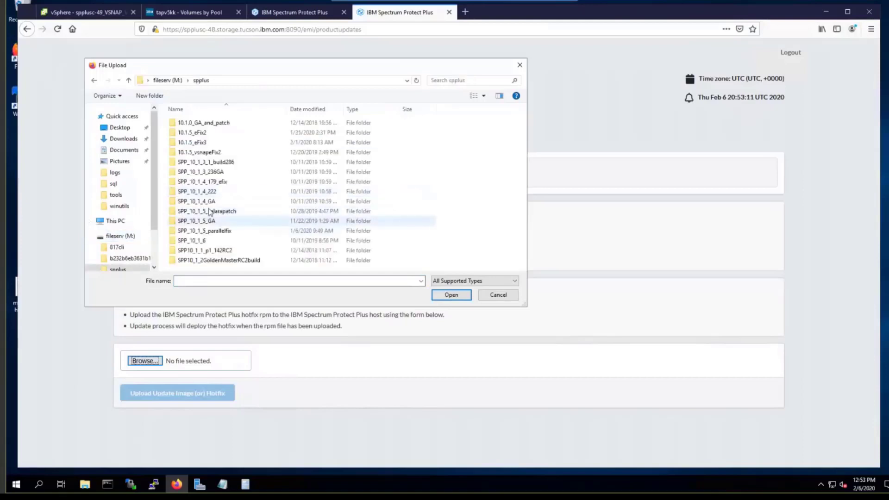
{"action": "left_click", "coordinate": [200, 133]}
{"action": "double_click", "coordinate": [200, 133]}
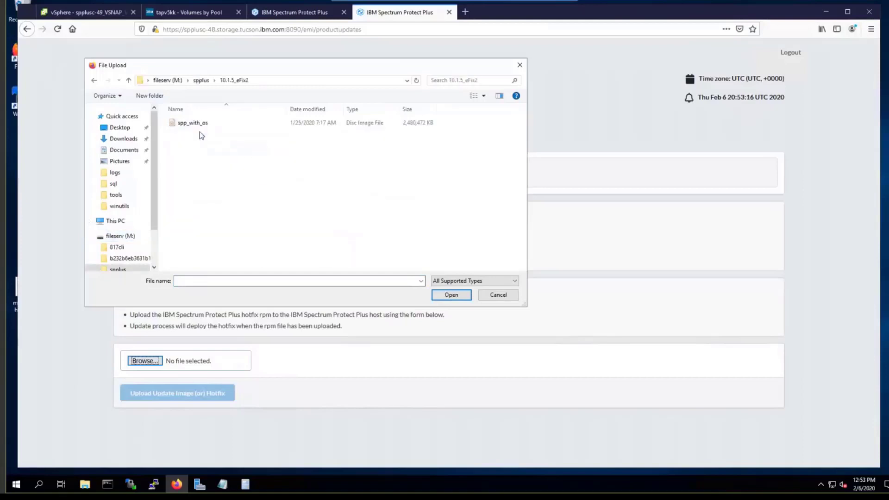
{"action": "left_click", "coordinate": [196, 123]}
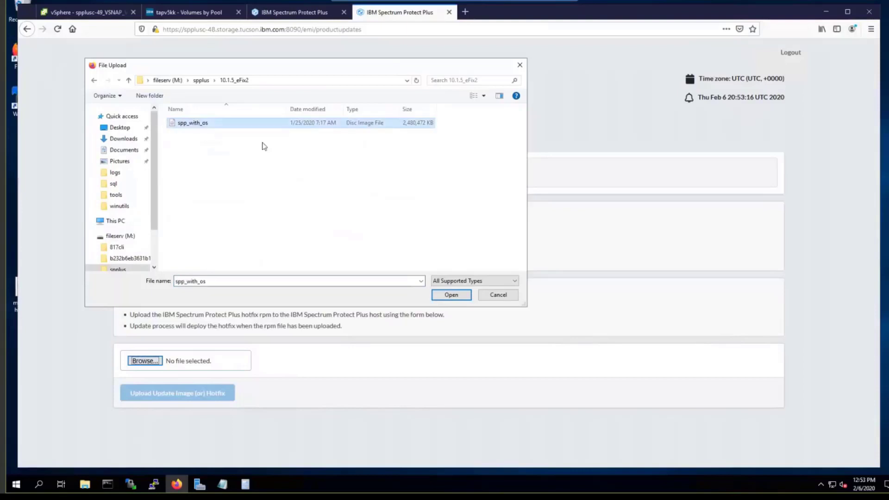
{"action": "left_click", "coordinate": [451, 295]}
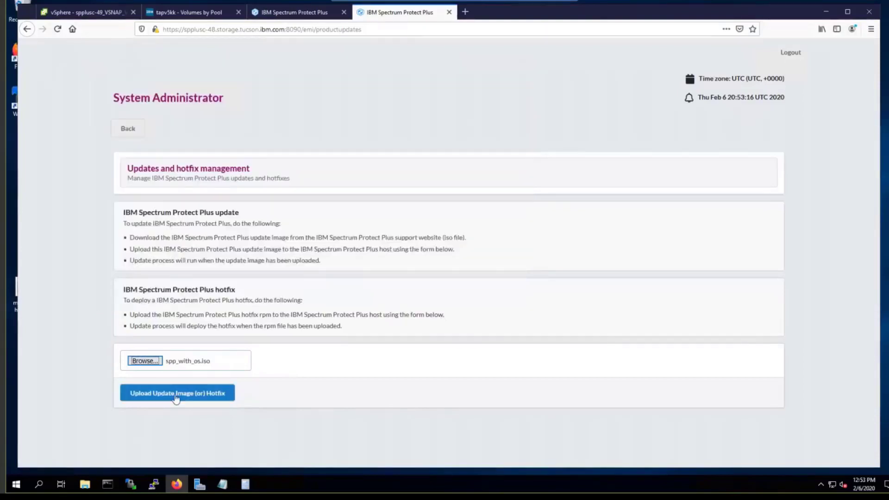
{"action": "left_click", "coordinate": [128, 132]}
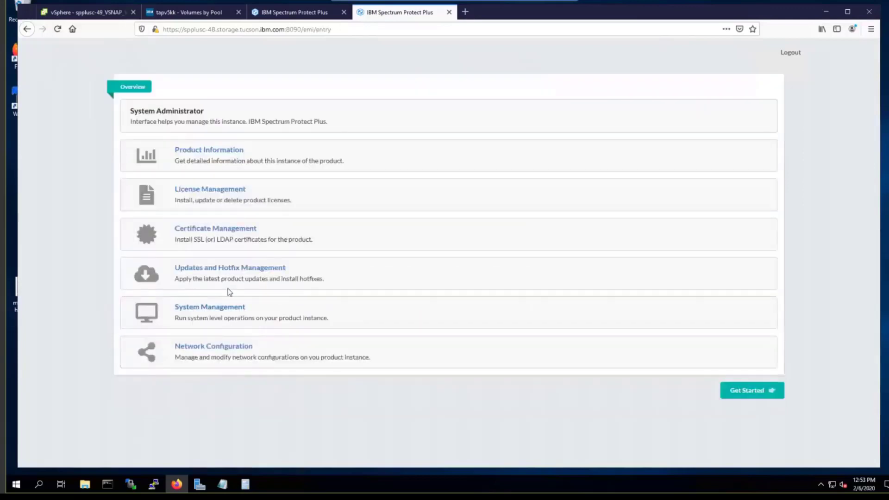
{"action": "left_click", "coordinate": [233, 270]}
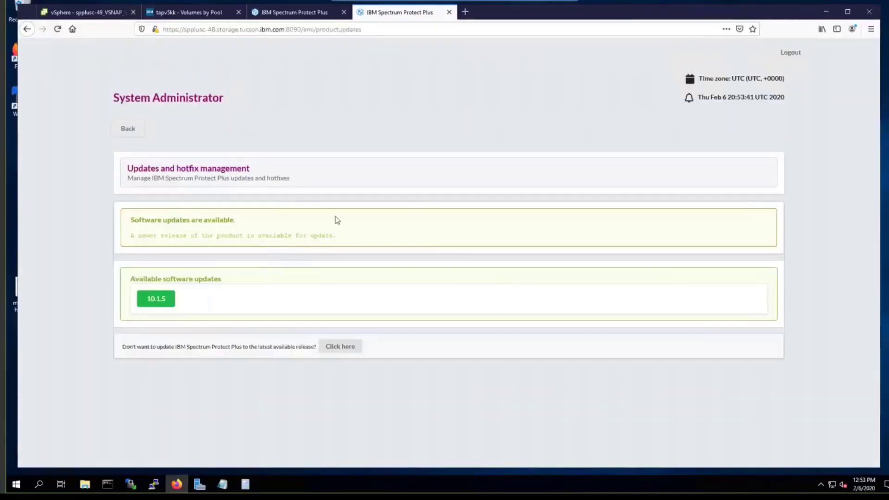
Step: Snapshot the spplusc-48_SPP-10.1.5-2131 VM with the description 'Before software upgrade'
{"action": "left_click", "coordinate": [84, 13]}
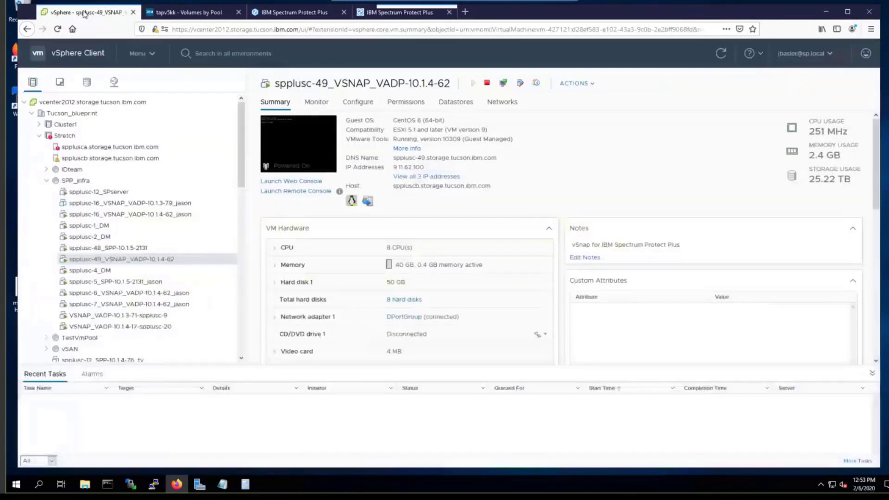
{"action": "left_click", "coordinate": [123, 249]}
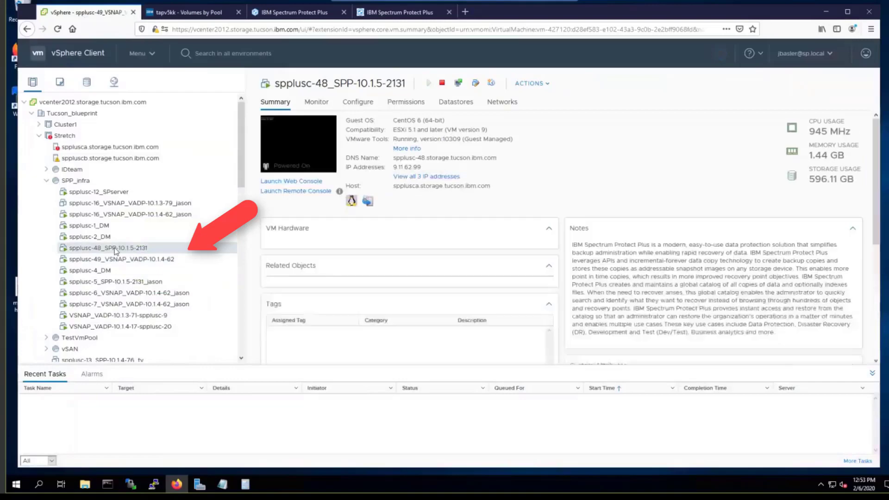
{"action": "right_click", "coordinate": [117, 250]}
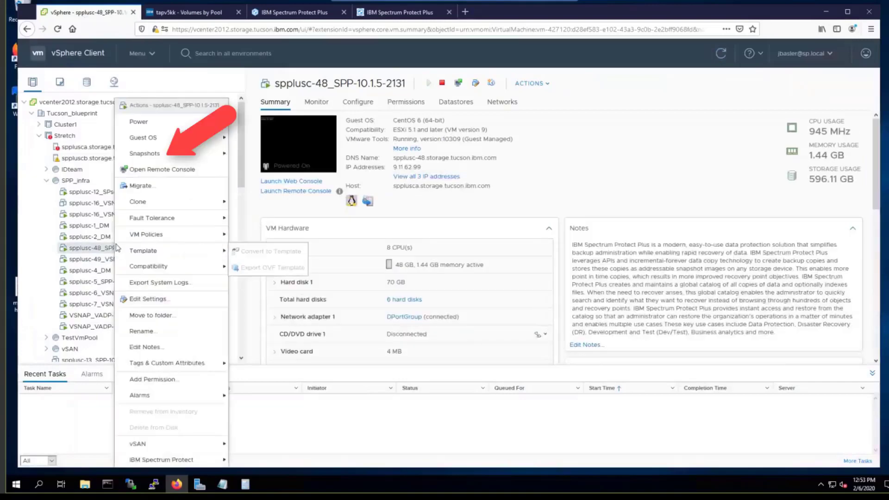
{"action": "mouse_move", "coordinate": [181, 153]}
{"action": "left_click", "coordinate": [259, 155]}
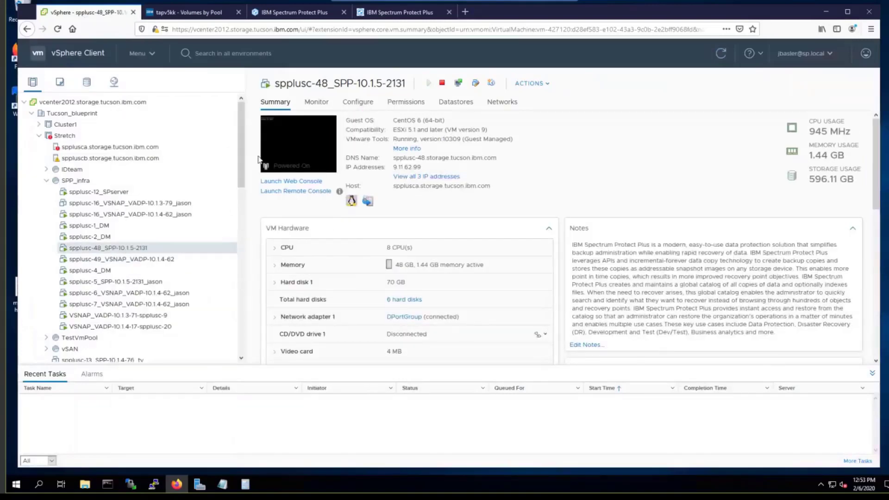
{"action": "left_click", "coordinate": [440, 226]}
{"action": "type", "text": "Before"}
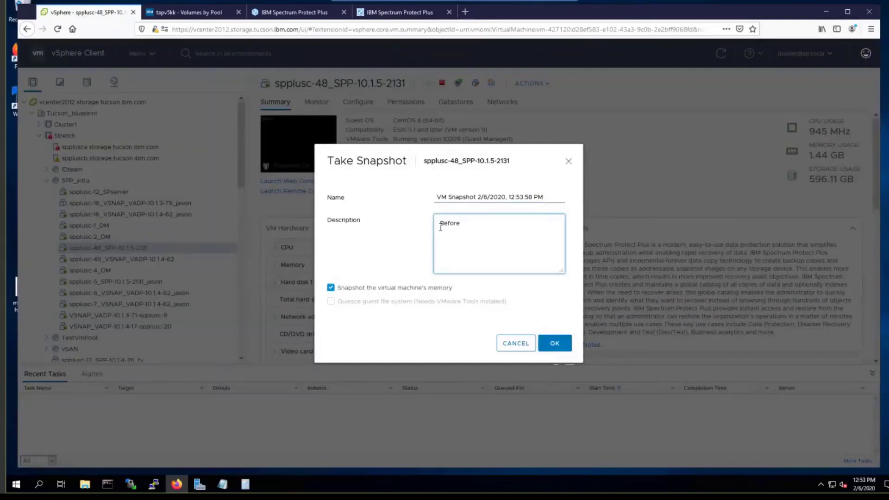
{"action": "type", "text": " software upgrade"}
{"action": "left_click", "coordinate": [555, 343]}
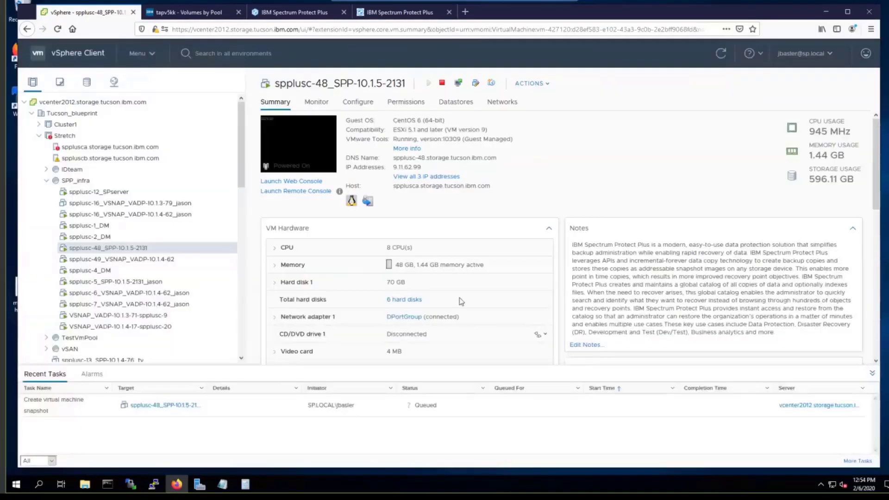
{"action": "left_click", "coordinate": [402, 14]}
Step: Launch the 10.1.5 update, follow its progress log, and sign out of the other session
{"action": "left_click", "coordinate": [153, 299]}
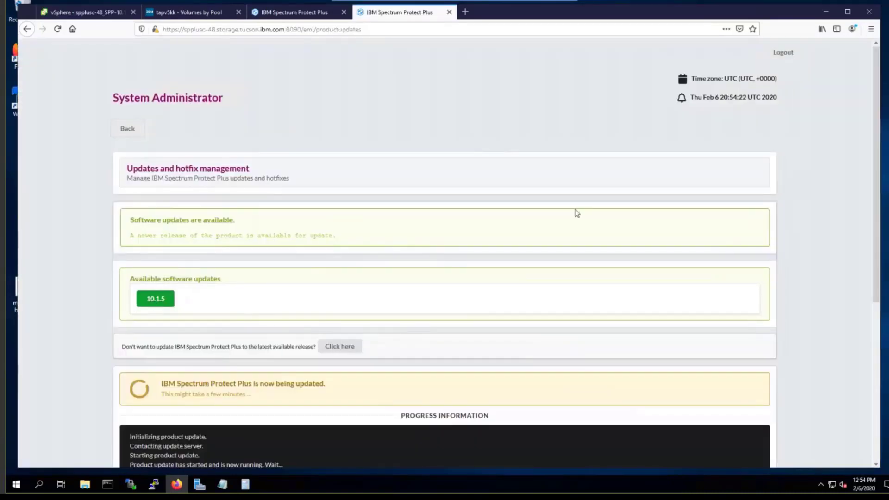
{"action": "scroll", "coordinate": [877, 150], "scroll_direction": "down", "scroll_amount": 5}
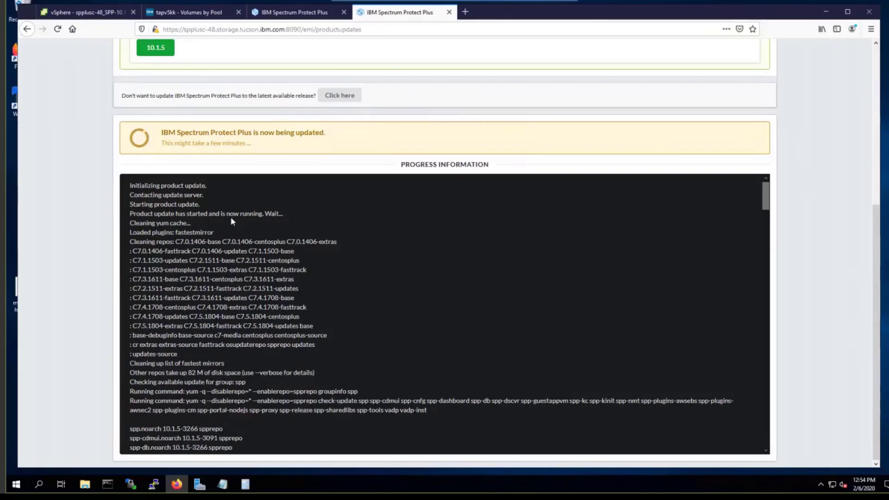
{"action": "left_click", "coordinate": [307, 13]}
{"action": "left_click", "coordinate": [622, 192]}
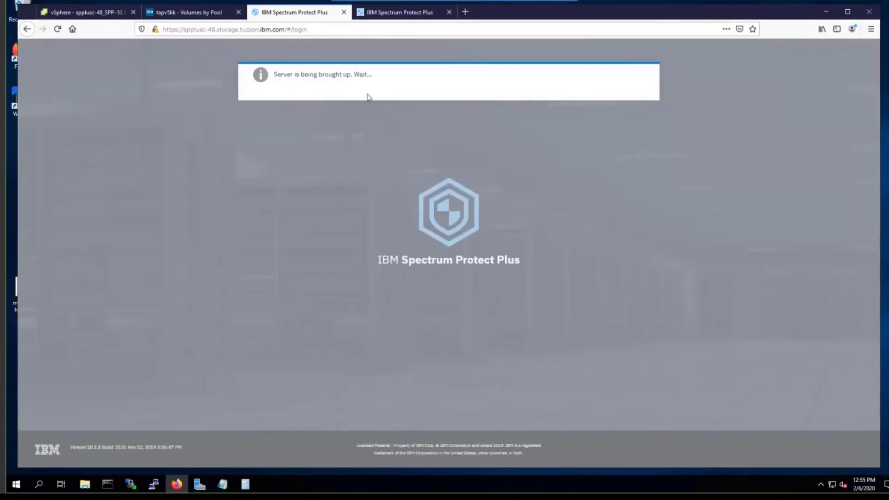
Step: Open a PuTTY session to spplusc-49 from the taskbar's recent sessions
{"action": "left_click", "coordinate": [177, 484]}
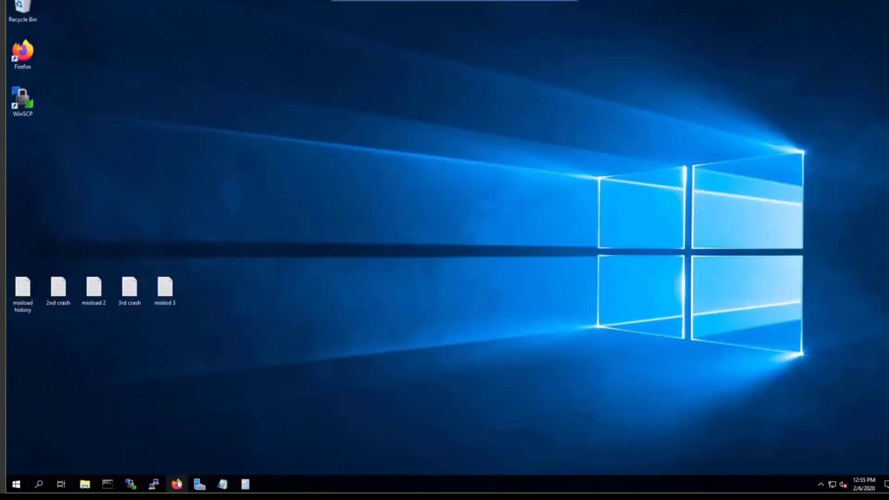
{"action": "left_click", "coordinate": [178, 484]}
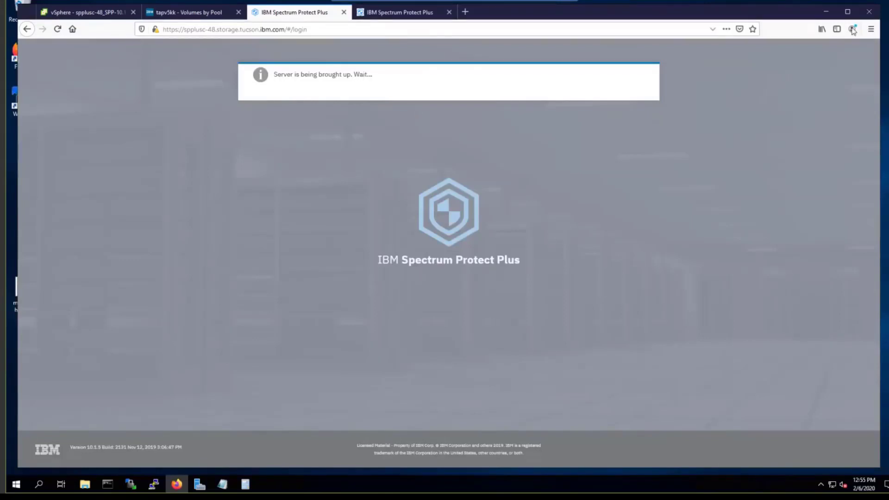
{"action": "left_click", "coordinate": [826, 11]}
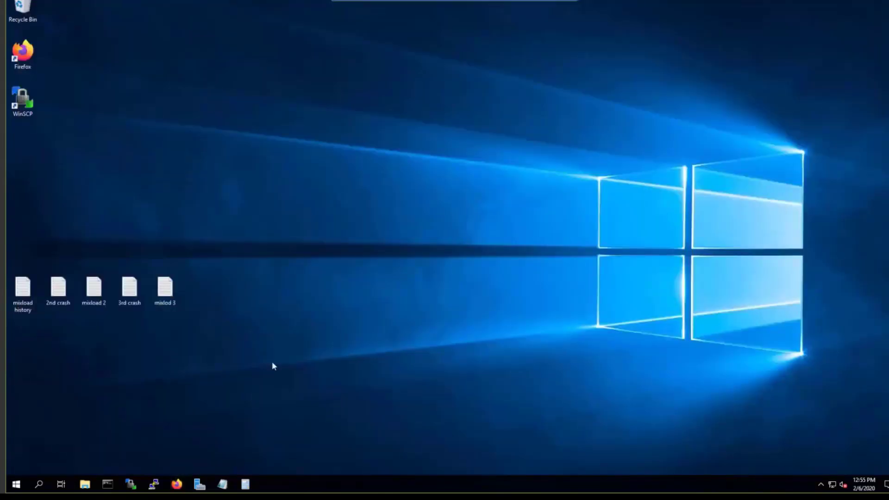
{"action": "right_click", "coordinate": [154, 488]}
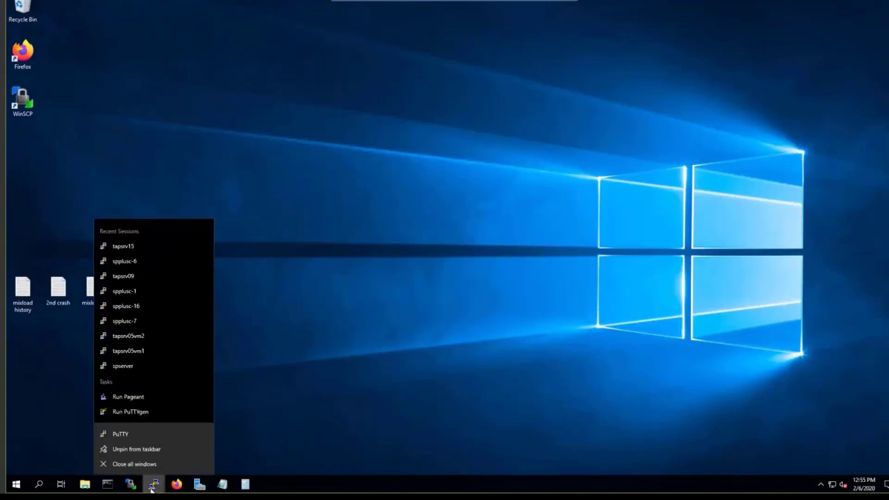
{"action": "left_click", "coordinate": [146, 433]}
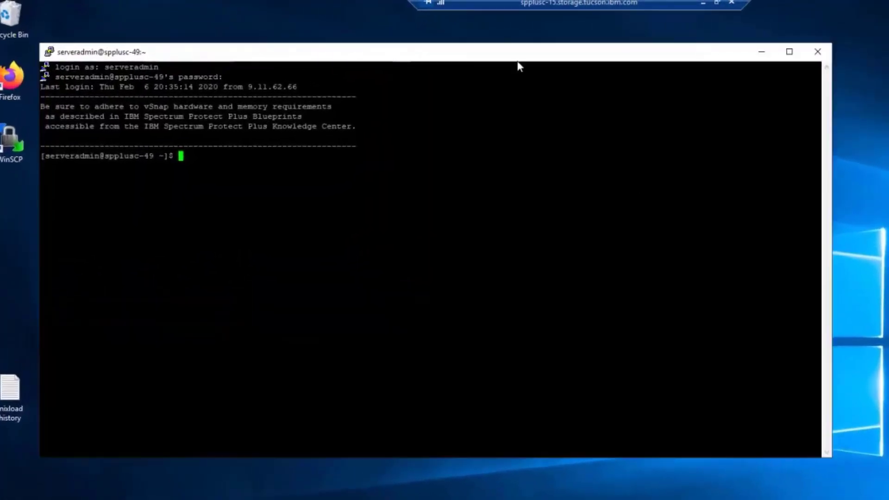
{"action": "left_click_drag", "start_coordinate": [518, 60], "coordinate": [606, 83]}
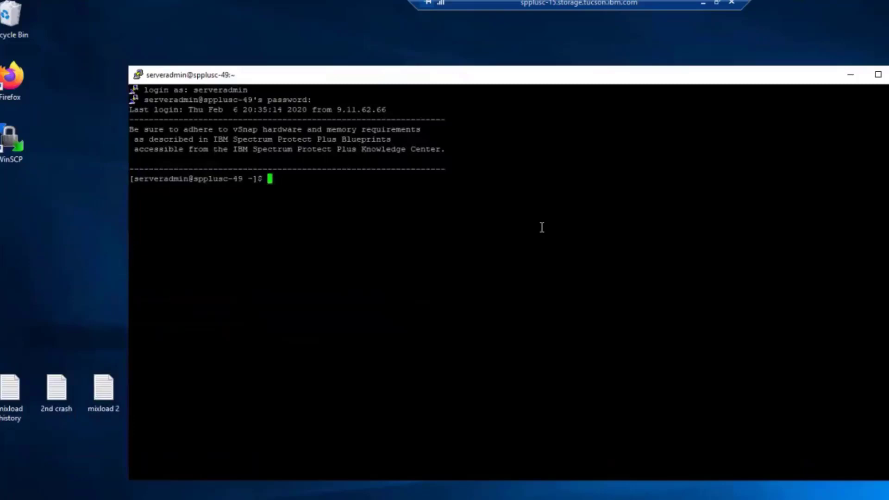
Step: Run uname -a and confirm the kernel is 4.19.65
{"action": "type", "text": "uname -a"}
{"action": "key", "text": "Return"}
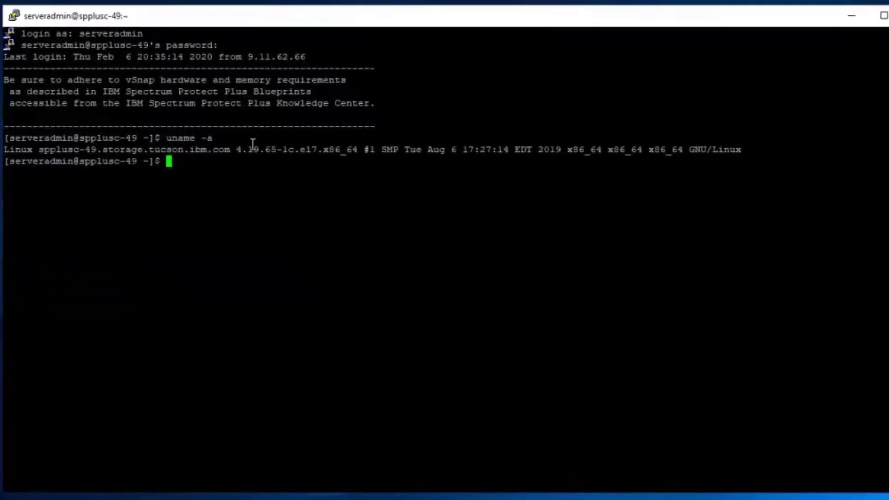
{"action": "left_click_drag", "start_coordinate": [237, 150], "coordinate": [359, 150]}
{"action": "left_click", "coordinate": [331, 192]}
Step: Run vsnap system show and confirm vSnap version 10.1.5-2056
{"action": "type", "text": "vsnap system show"}
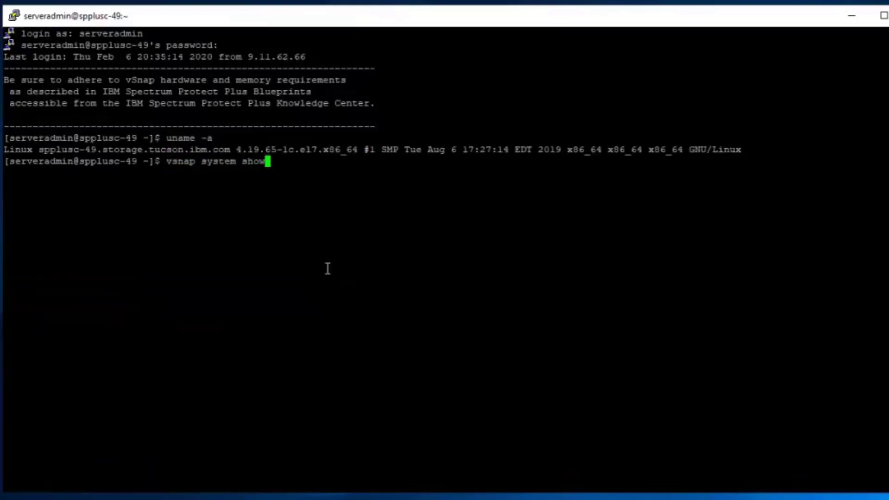
{"action": "key", "text": "Return"}
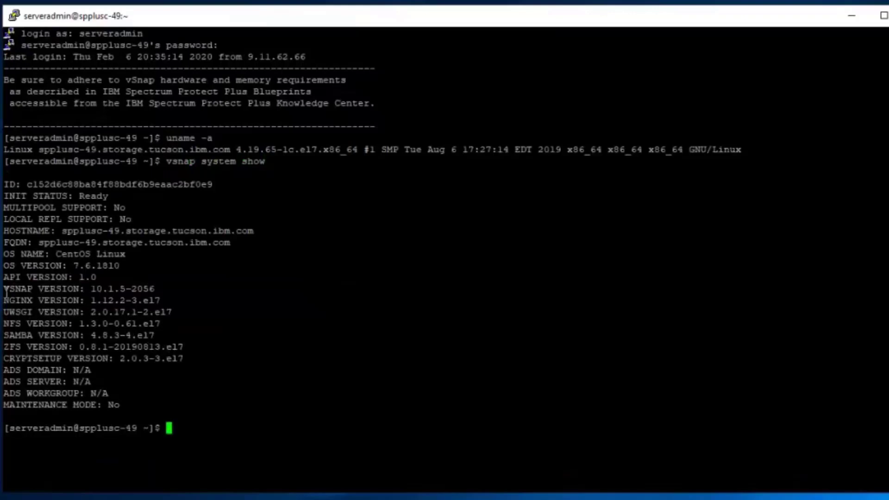
{"action": "left_click_drag", "start_coordinate": [4, 289], "coordinate": [155, 289]}
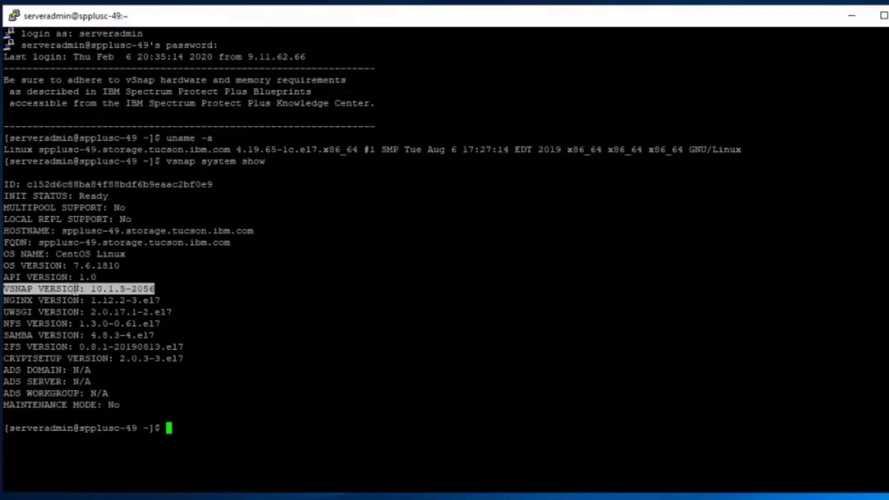
{"action": "left_click", "coordinate": [152, 286]}
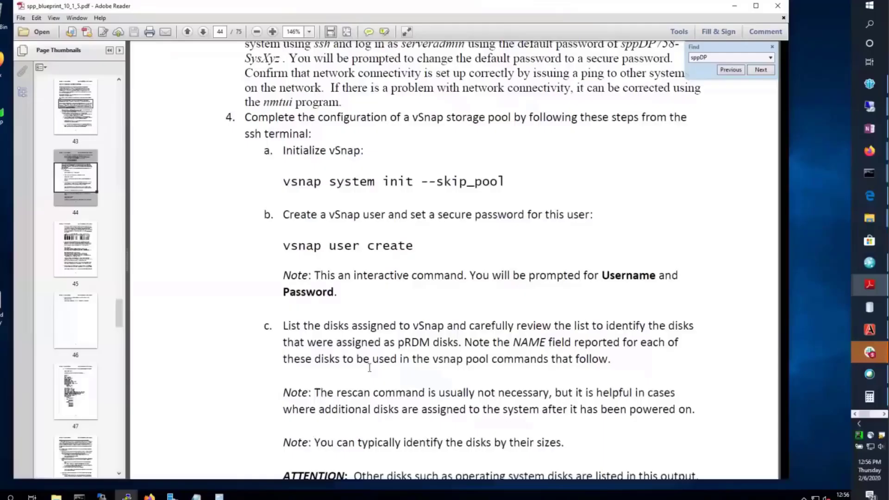
Step: Scroll to page 44 and select the vsnap disk rescan, then vsnap disk show commands
{"action": "scroll", "coordinate": [343, 349], "scroll_direction": "down", "scroll_amount": 3}
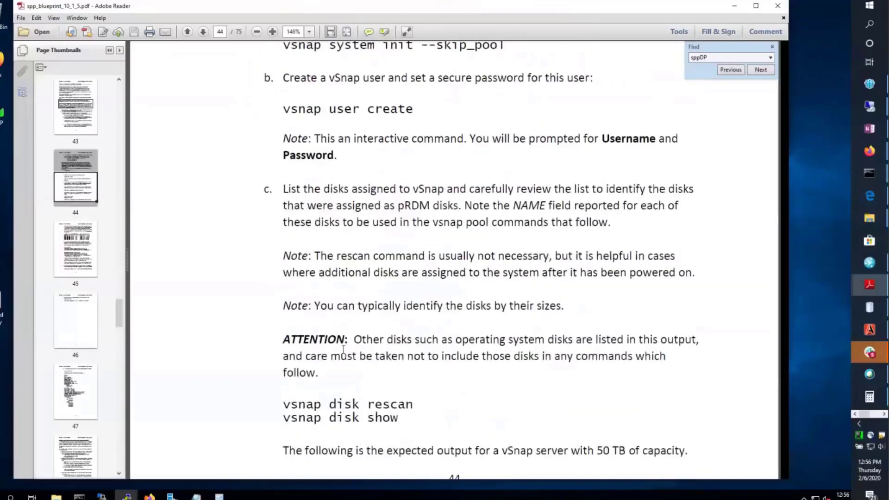
{"action": "scroll", "coordinate": [343, 349], "scroll_direction": "down", "scroll_amount": 4}
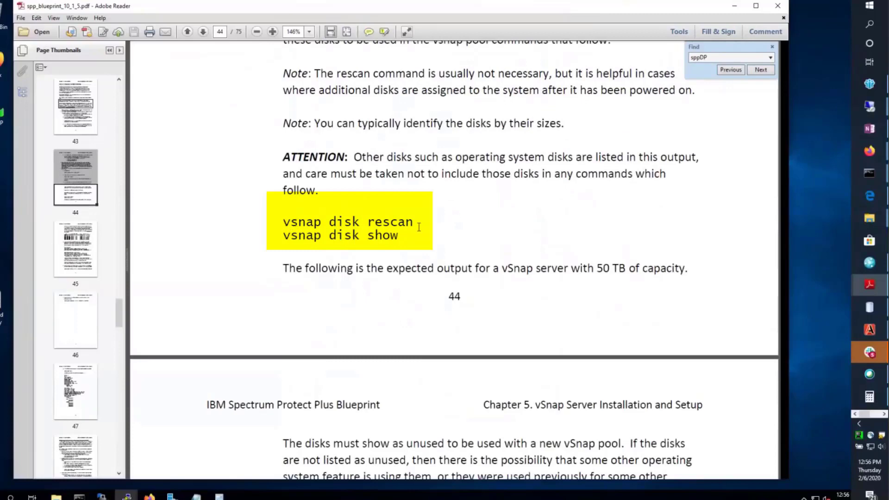
{"action": "scroll", "coordinate": [274, 246], "scroll_direction": "down", "scroll_amount": 1}
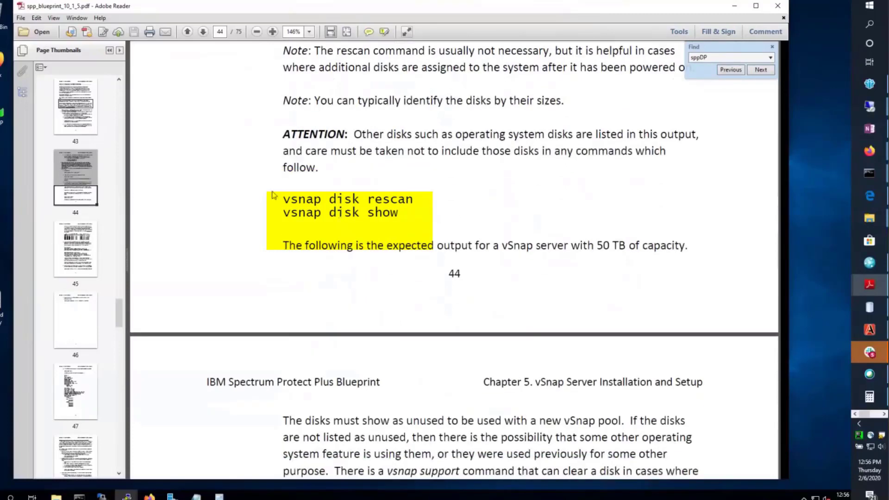
{"action": "left_click_drag", "start_coordinate": [281, 199], "coordinate": [413, 200]}
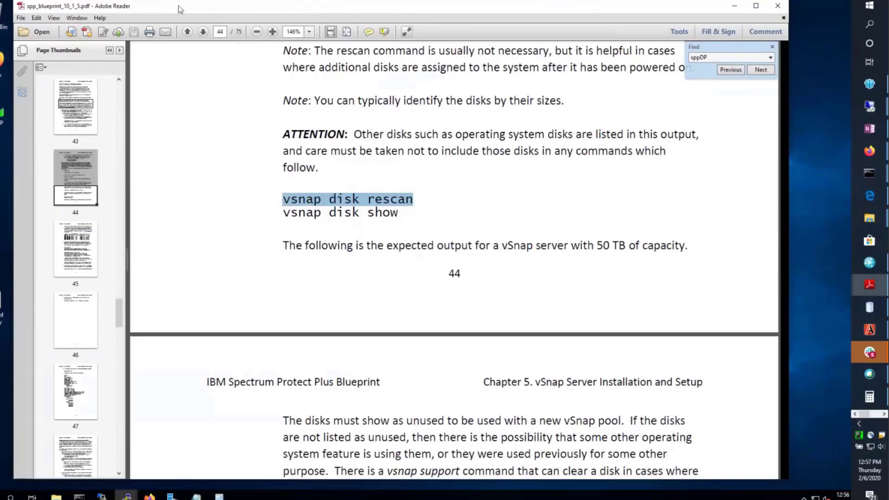
{"action": "left_click", "coordinate": [284, 213]}
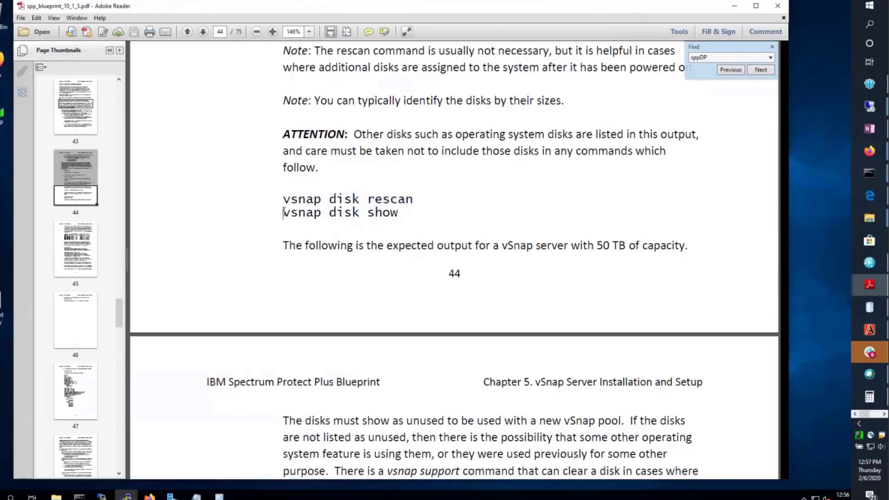
{"action": "left_click_drag", "start_coordinate": [284, 213], "coordinate": [380, 218]}
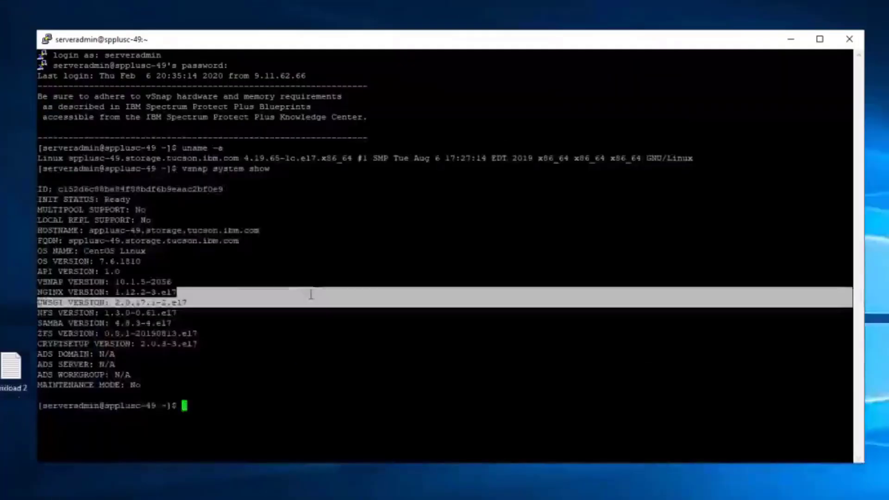
Step: Run vsnap disk show and inspect the in-use /dev/sda and 128GB /dev/sdc disks
{"action": "right_click", "coordinate": [409, 349]}
{"action": "key", "text": "Return"}
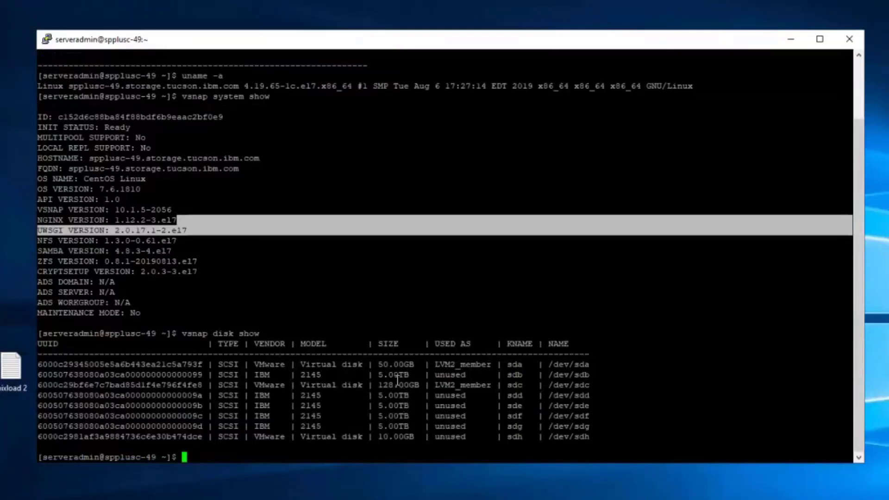
{"action": "left_click_drag", "start_coordinate": [39, 364], "coordinate": [591, 365]}
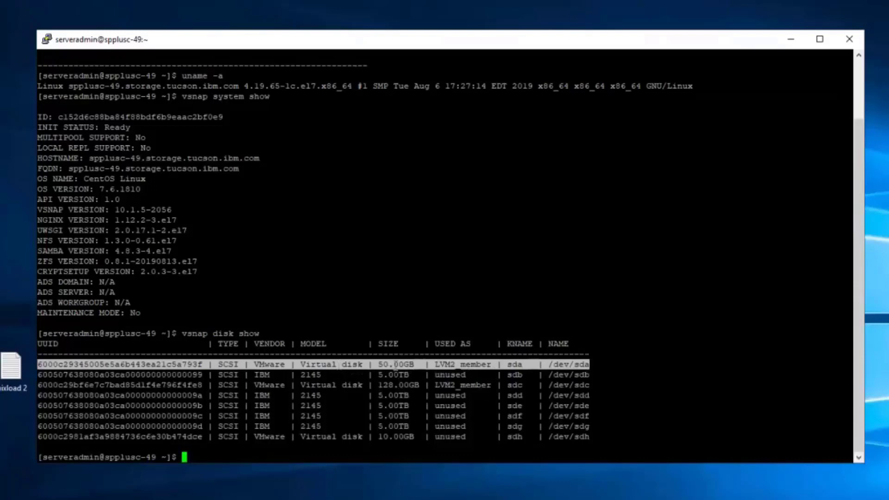
{"action": "left_click_drag", "start_coordinate": [379, 384], "coordinate": [417, 389]}
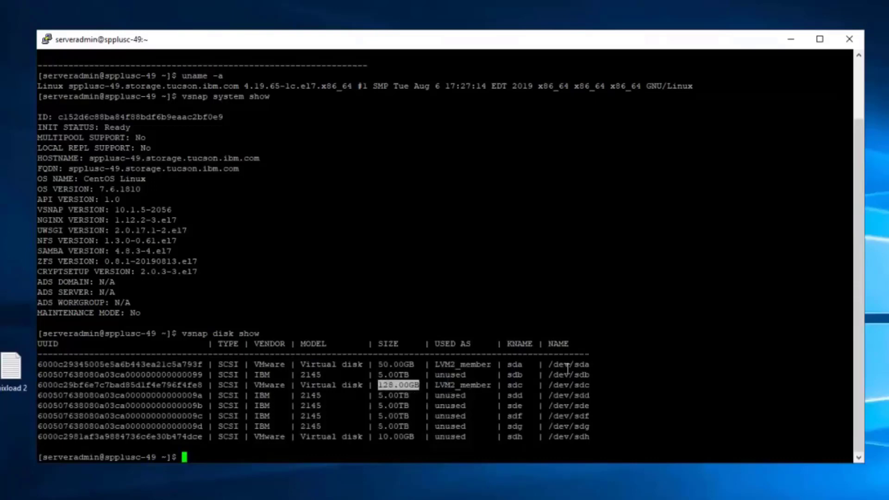
{"action": "left_click_drag", "start_coordinate": [594, 365], "coordinate": [555, 364]}
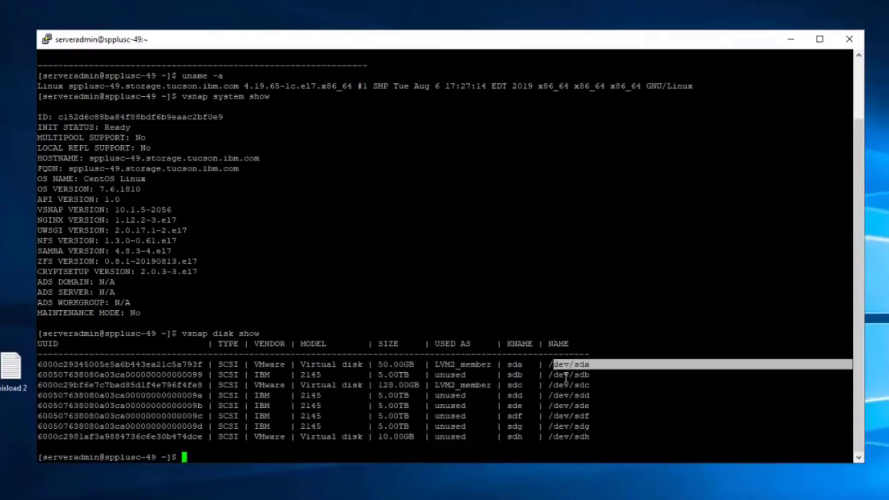
{"action": "left_click_drag", "start_coordinate": [594, 386], "coordinate": [549, 386]}
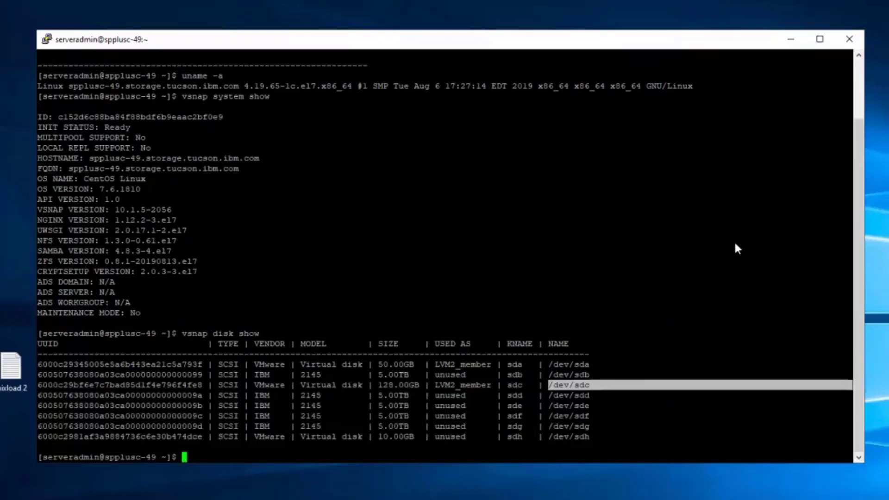
{"action": "left_click", "coordinate": [290, 231]}
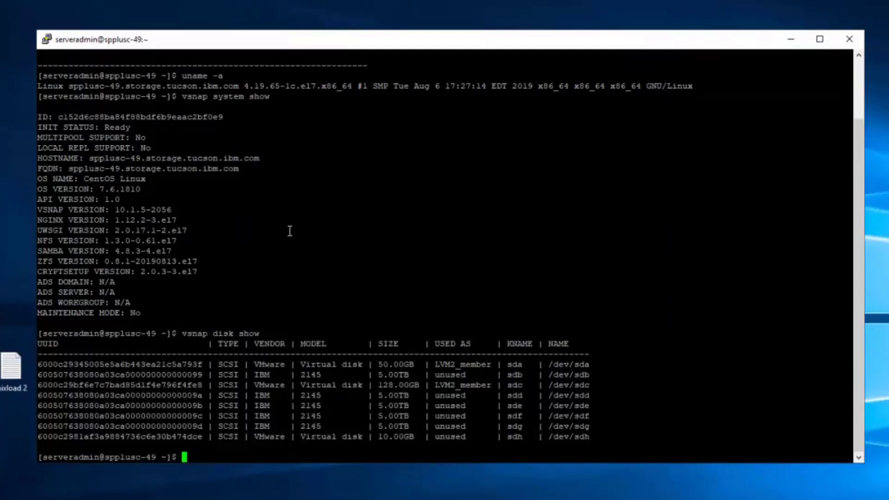
Step: Start the pool create command for 'primary' with disks sdb, sdd, sde, sdf and sdg
{"action": "type", "text": "vsnap pool create --name primary"}
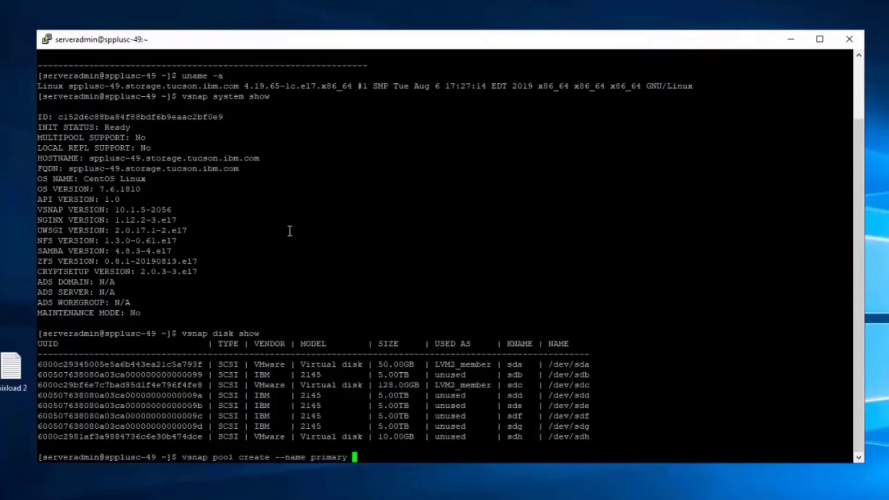
{"action": "type", "text": " --disk "}
{"action": "type", "text": "list"}
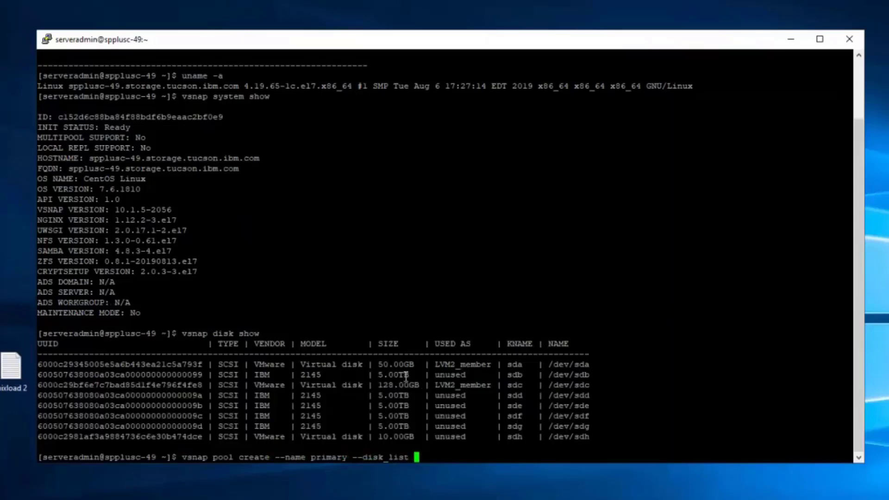
{"action": "double_click", "coordinate": [562, 373]}
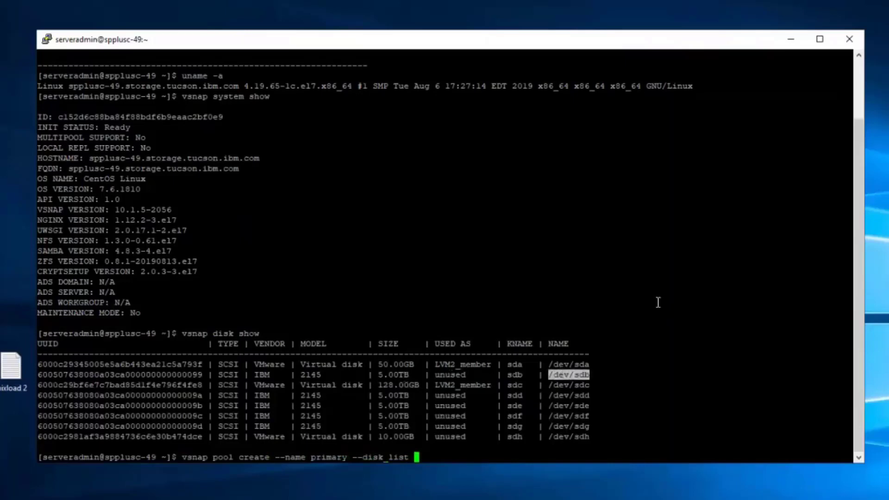
{"action": "right_click", "coordinate": [671, 266]}
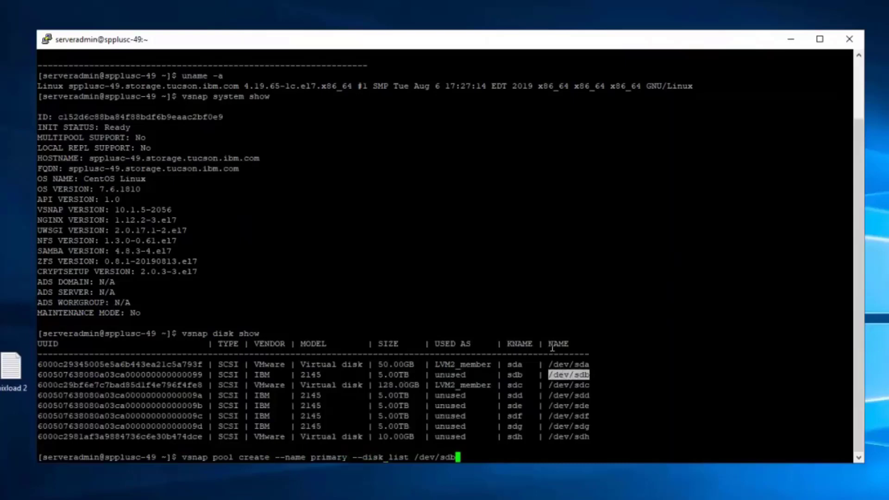
{"action": "type", "text": ",/dev/sdd,"}
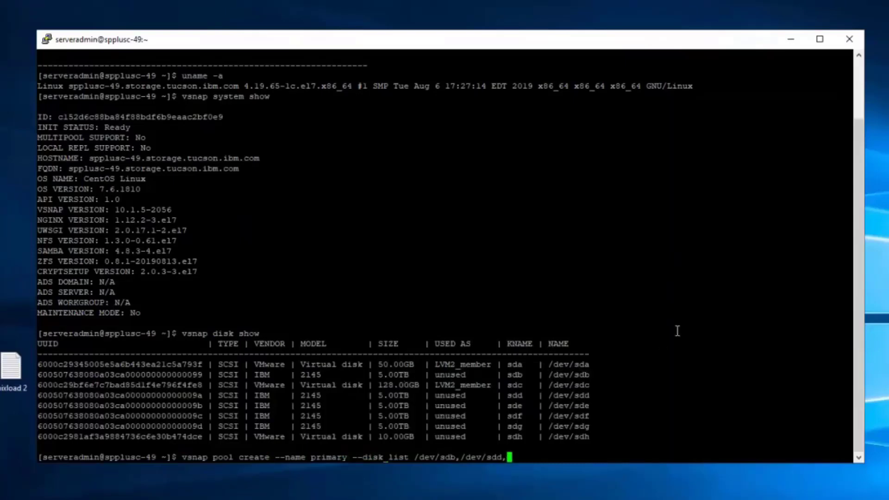
{"action": "double_click", "coordinate": [569, 406]}
{"action": "right_click", "coordinate": [677, 331]}
{"action": "type", "text": ","}
{"action": "double_click", "coordinate": [569, 416]}
{"action": "right_click", "coordinate": [709, 362]}
{"action": "type", "text": ","}
{"action": "double_click", "coordinate": [577, 428]}
{"action": "right_click", "coordinate": [708, 362]}
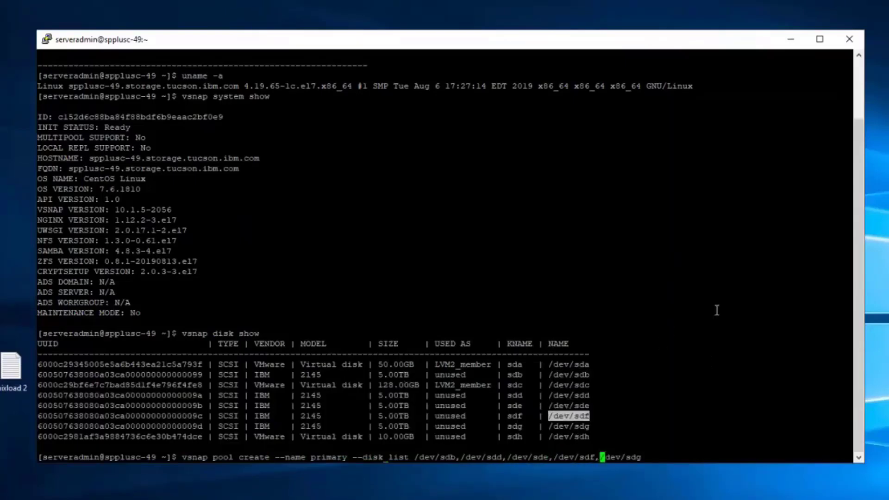
{"action": "left_click", "coordinate": [717, 305]}
Step: Add deduplication off, compression on and disk encryption options, then submit the pool creation
{"action": "key", "text": "Right"}
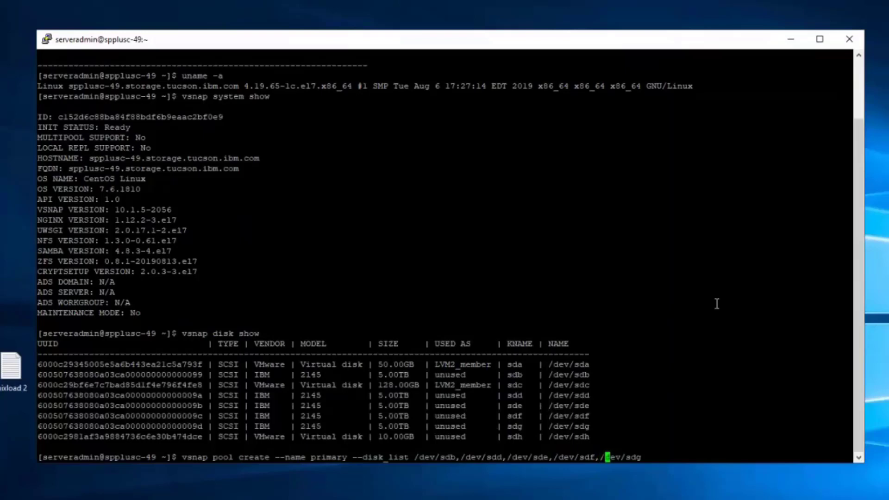
{"action": "key", "text": "Right"}
{"action": "key", "text": "Right"}
{"action": "key", "text": "Right"}
{"action": "key", "text": "Right"}
{"action": "key", "text": "Right"}
{"action": "key", "text": "Right"}
{"action": "key", "text": "Right"}
{"action": "type", "text": "--deduplication off --cojmp"}
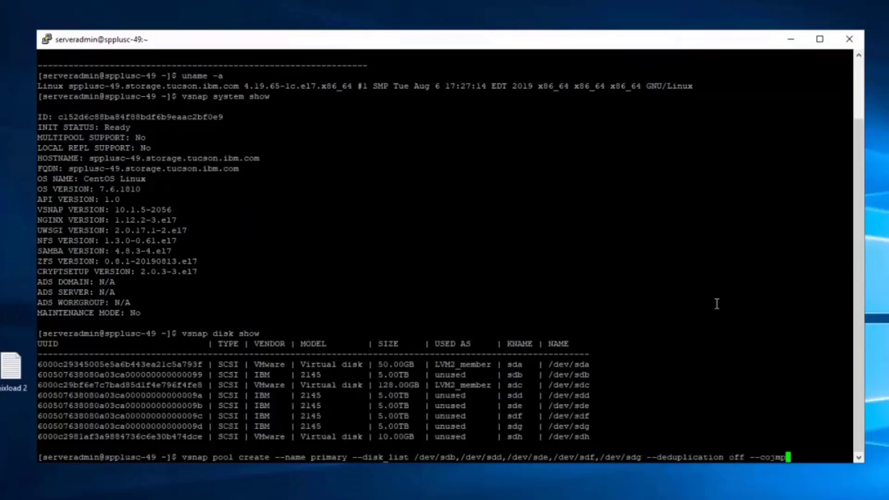
{"action": "key", "text": "BackSpace"}
{"action": "key", "text": "BackSpace"}
{"action": "key", "text": "BackSpace"}
{"action": "type", "text": "mpression on --"}
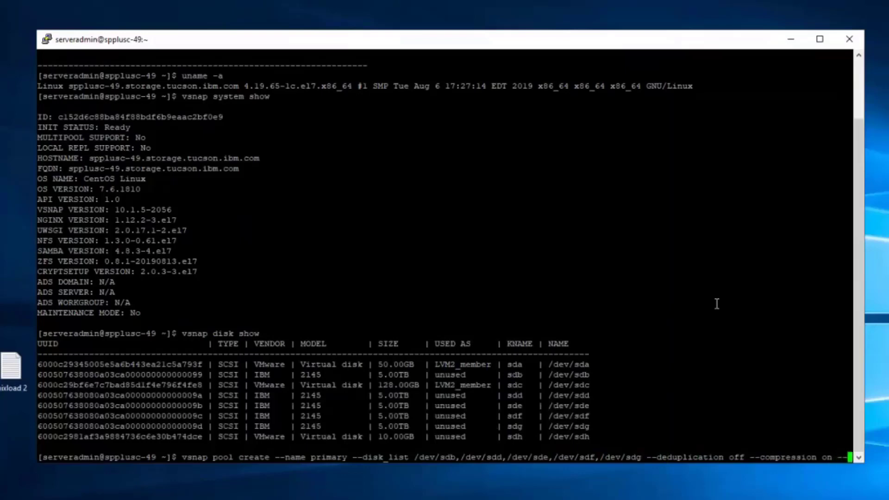
{"action": "type", "text": "e"}
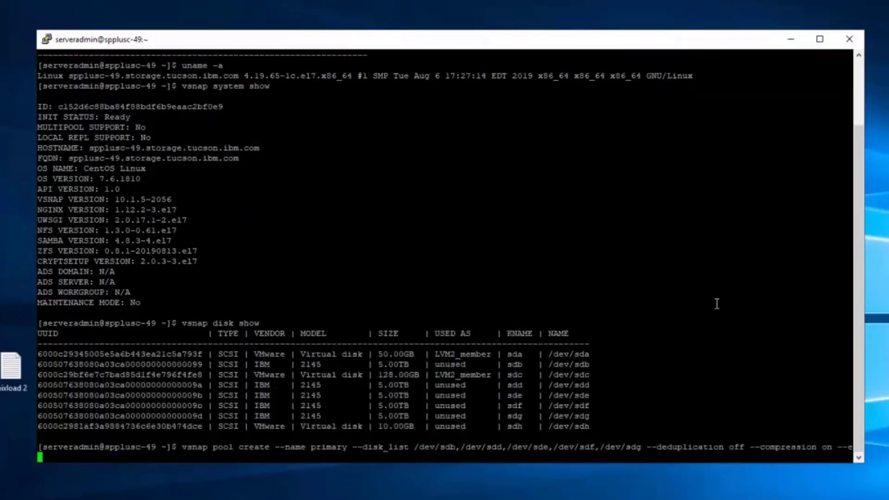
{"action": "type", "text": "ncryption on --enc_type "}
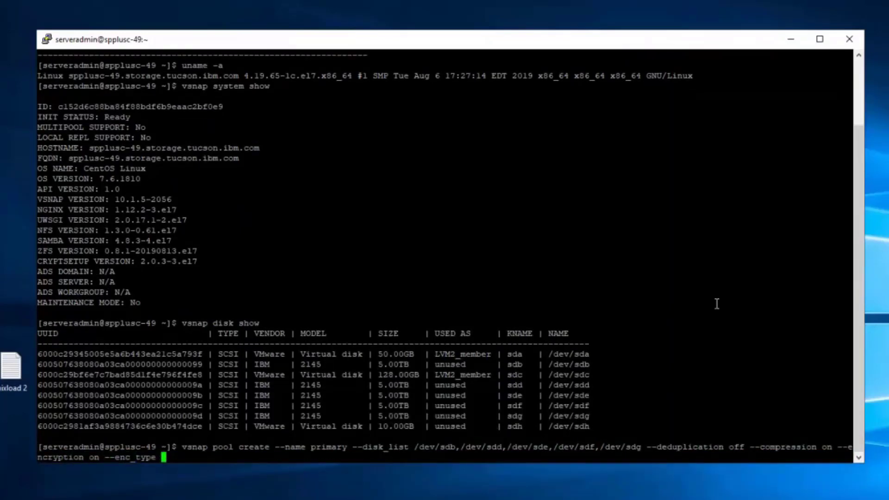
{"action": "type", "text": "disk"}
{"action": "key", "text": "Return"}
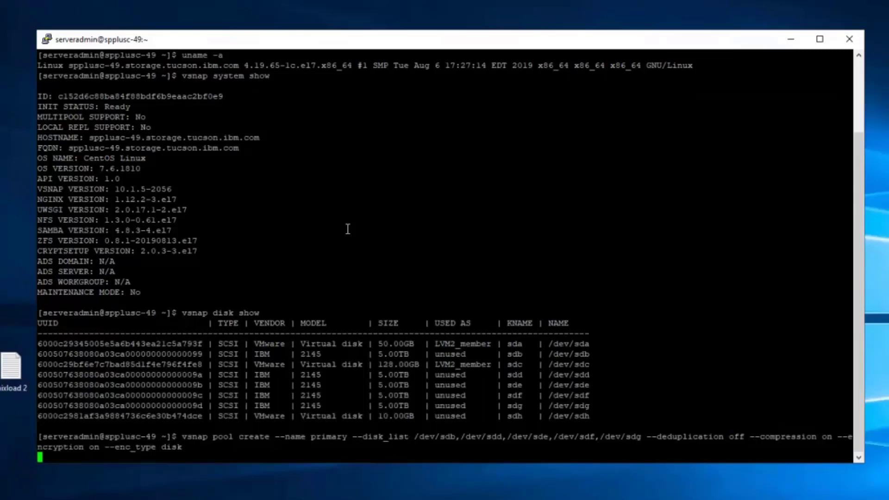
{"action": "key", "text": "ctrl+c"}
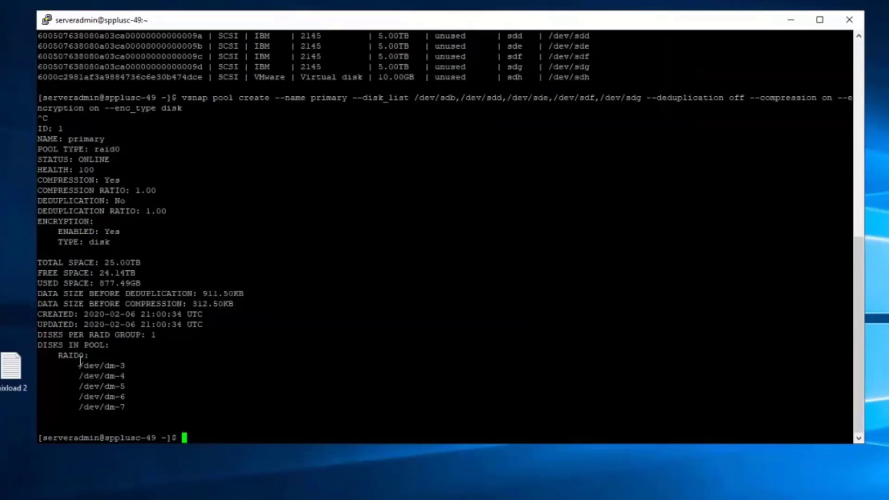
{"action": "type", "text": "vsnap pool show"}
{"action": "key", "text": "Return"}
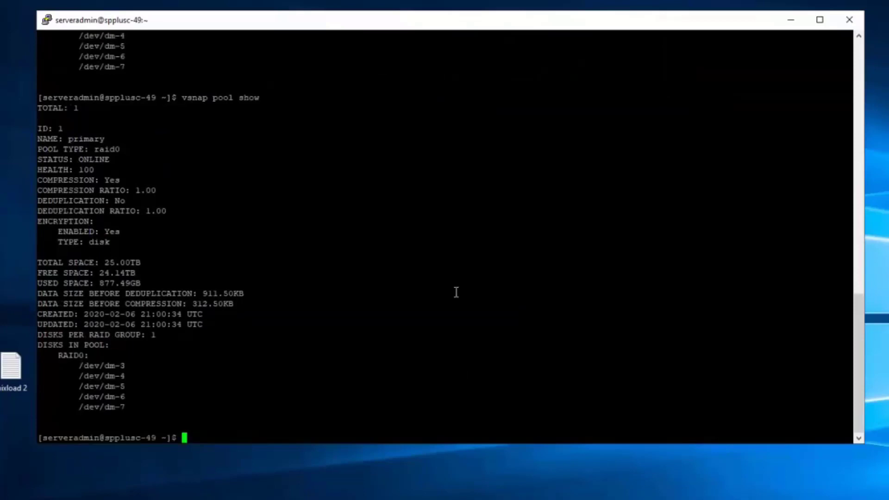
{"action": "left_click_drag", "start_coordinate": [38, 180], "coordinate": [117, 182]}
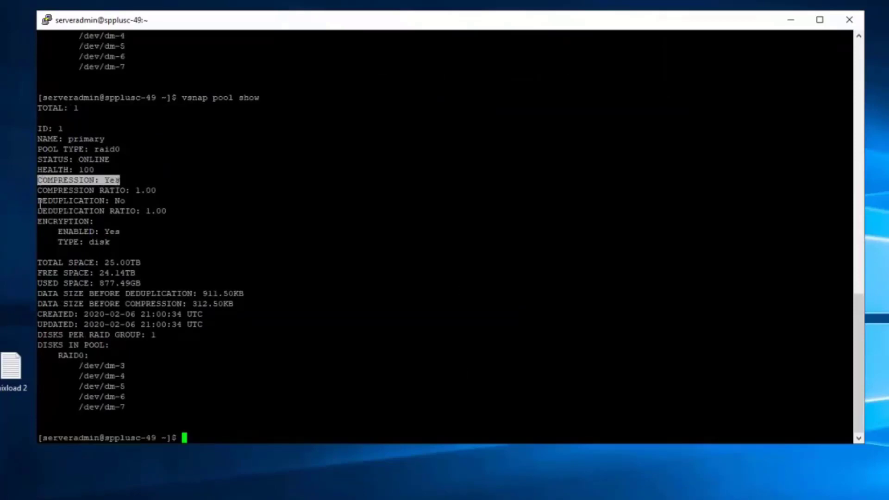
{"action": "left_click_drag", "start_coordinate": [39, 202], "coordinate": [125, 202]}
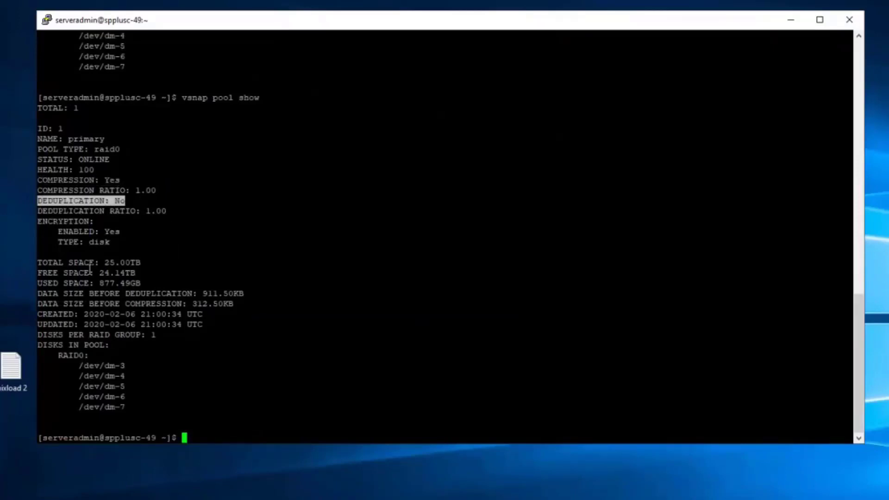
{"action": "left_click_drag", "start_coordinate": [38, 263], "coordinate": [141, 263]}
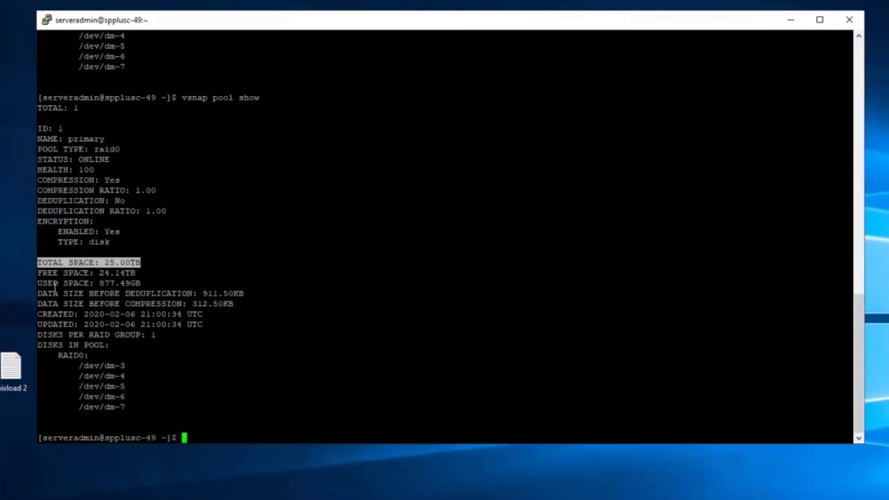
{"action": "left_click_drag", "start_coordinate": [38, 273], "coordinate": [135, 274]}
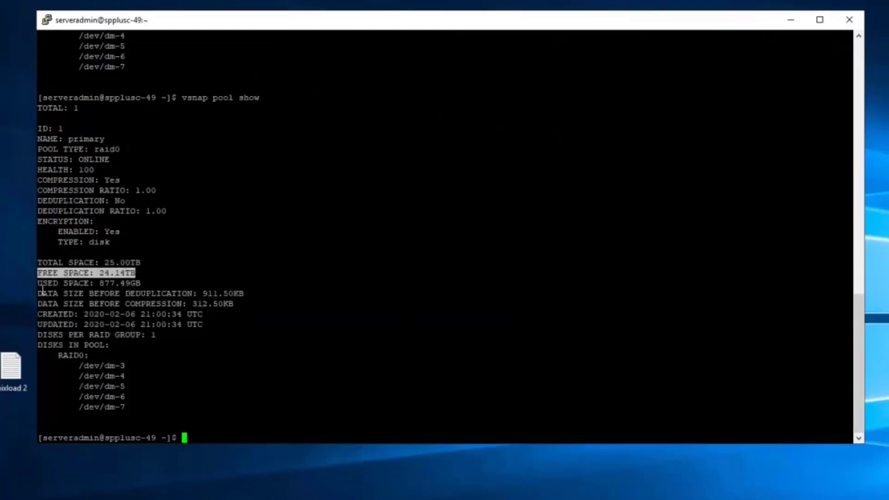
{"action": "left_click_drag", "start_coordinate": [38, 293], "coordinate": [249, 303]}
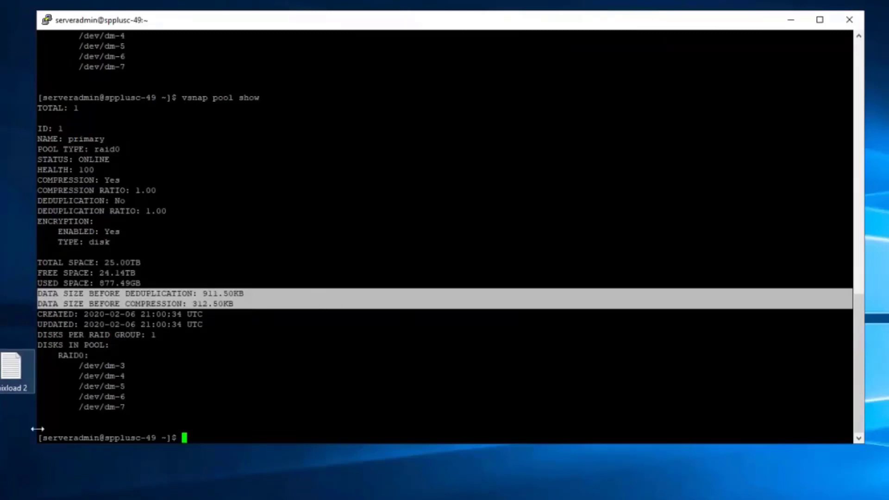
{"action": "left_click", "coordinate": [73, 360]}
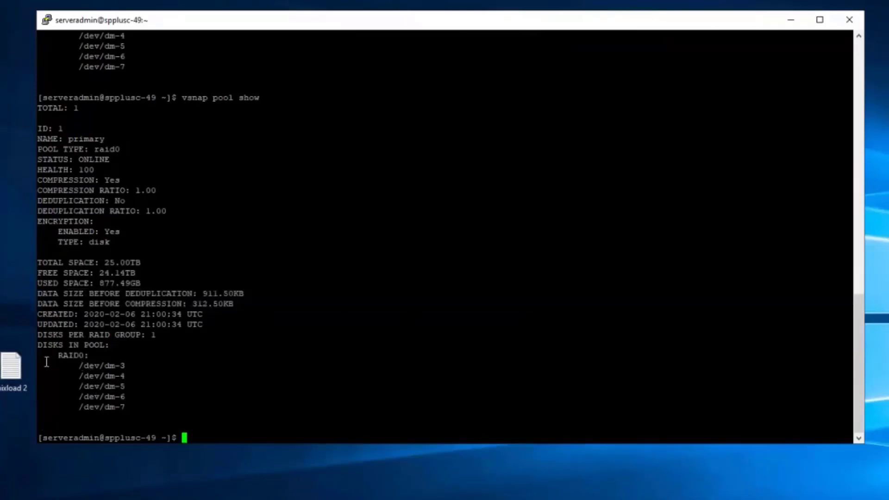
{"action": "left_click_drag", "start_coordinate": [37, 361], "coordinate": [49, 398]}
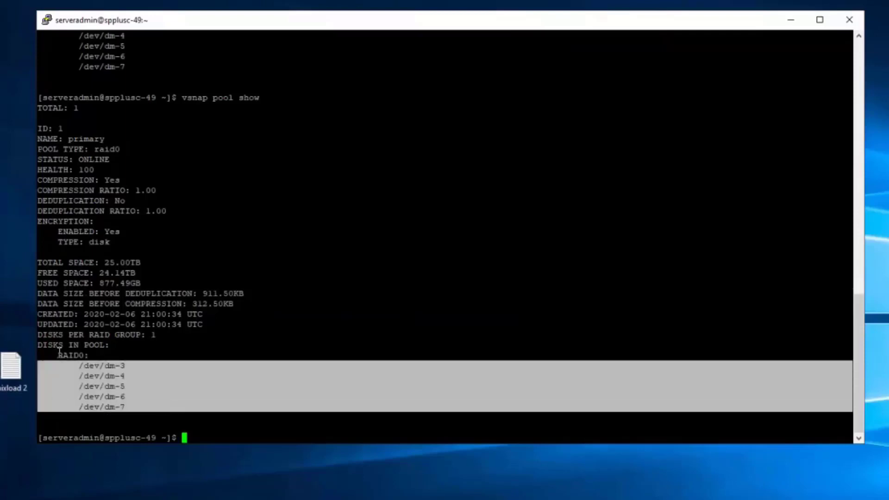
{"action": "left_click_drag", "start_coordinate": [58, 355], "coordinate": [89, 356]}
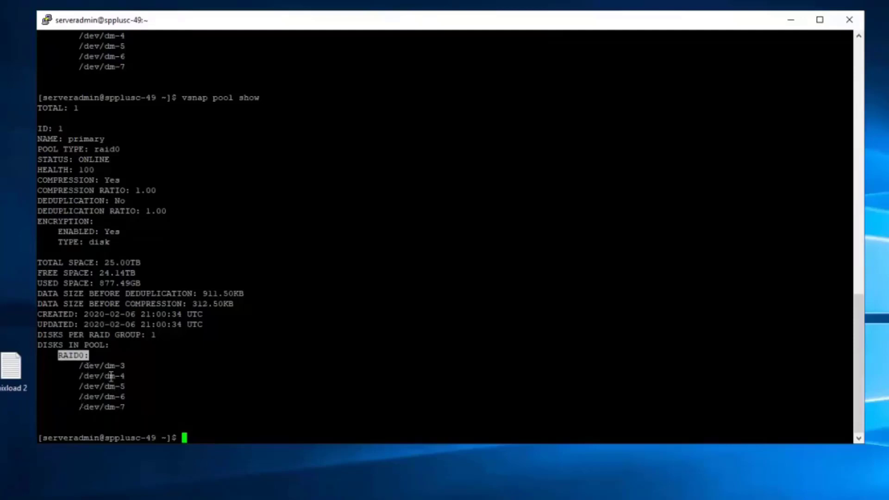
{"action": "left_click_drag", "start_coordinate": [53, 355], "coordinate": [89, 355]}
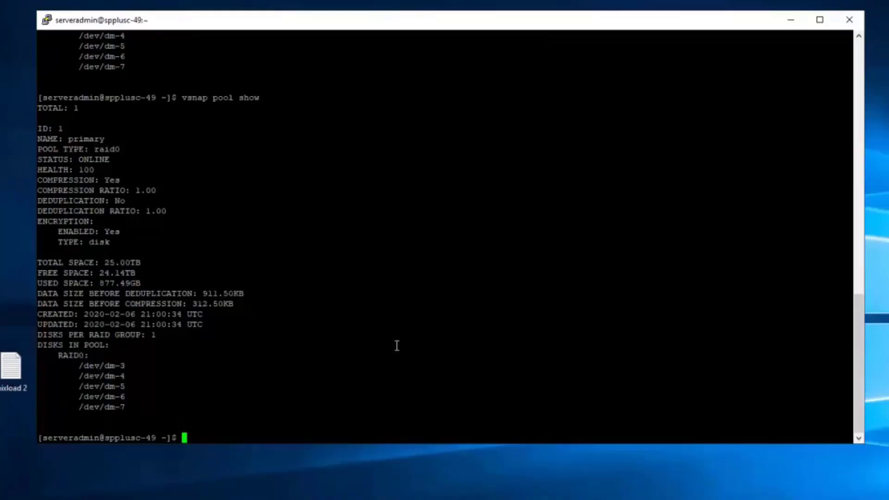
Step: Rerun vsnap disk show and copy the unused 10GB /dev/sdh device name
{"action": "double_click", "coordinate": [395, 346]}
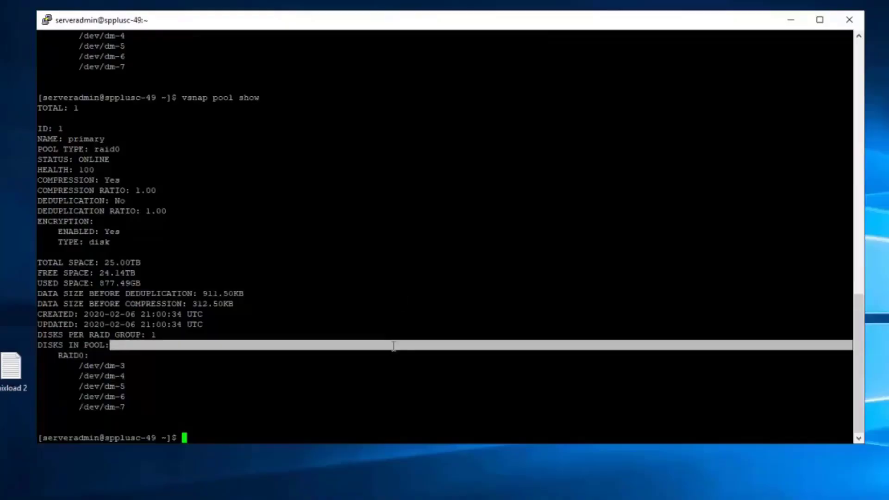
{"action": "left_click", "coordinate": [390, 366]}
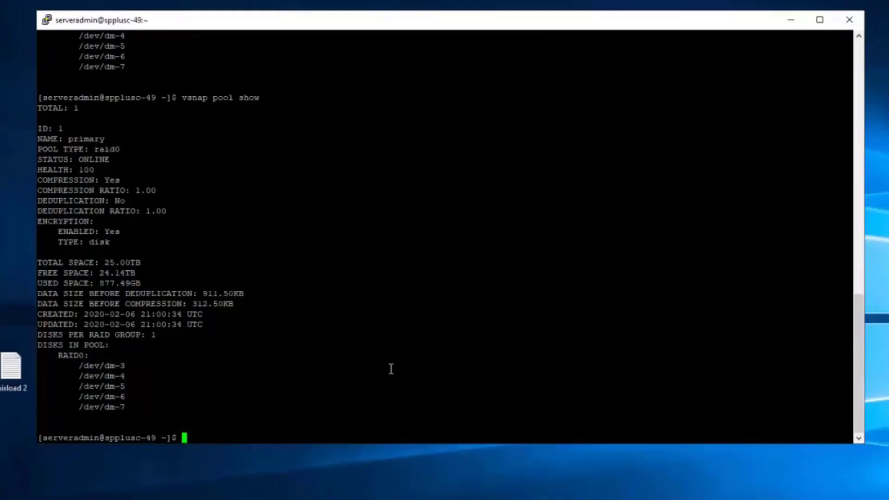
{"action": "type", "text": "vsnap disk show"}
{"action": "key", "text": "Return"}
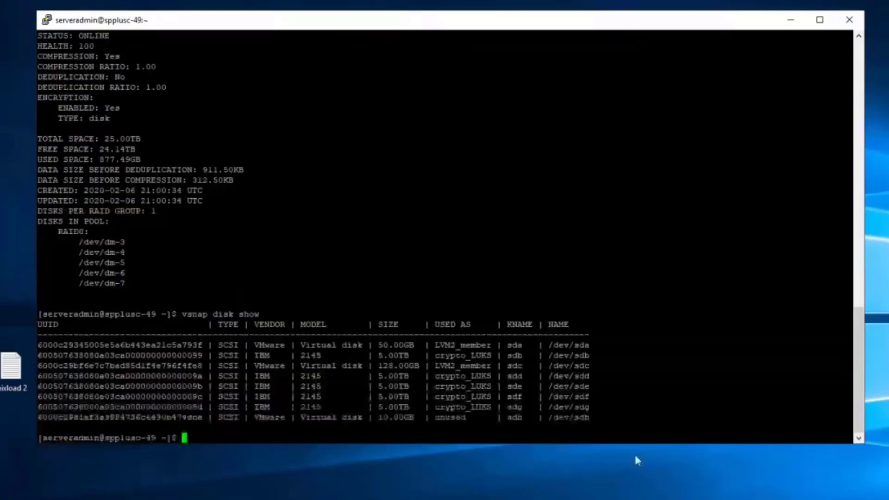
{"action": "double_click", "coordinate": [562, 418]}
{"action": "key", "text": "ctrl+c"}
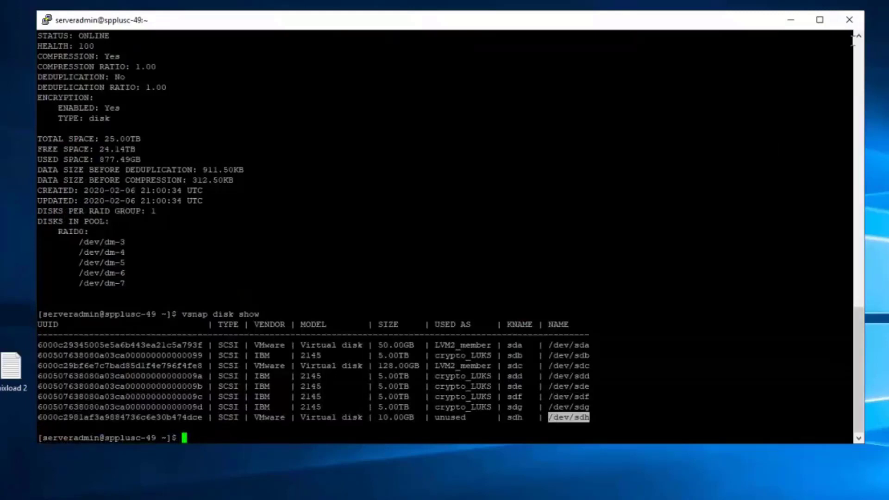
{"action": "scroll", "coordinate": [188, 114], "scroll_direction": "up", "scroll_amount": 3}
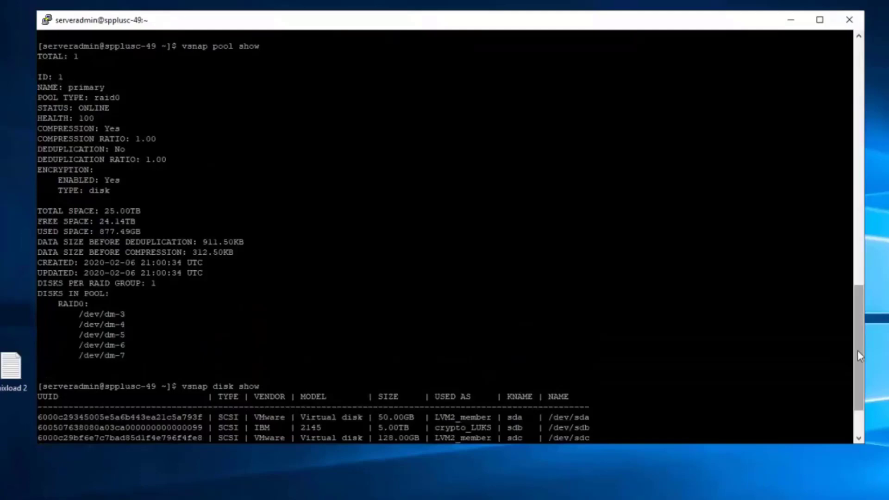
{"action": "left_click_drag", "start_coordinate": [858, 350], "coordinate": [858, 372]}
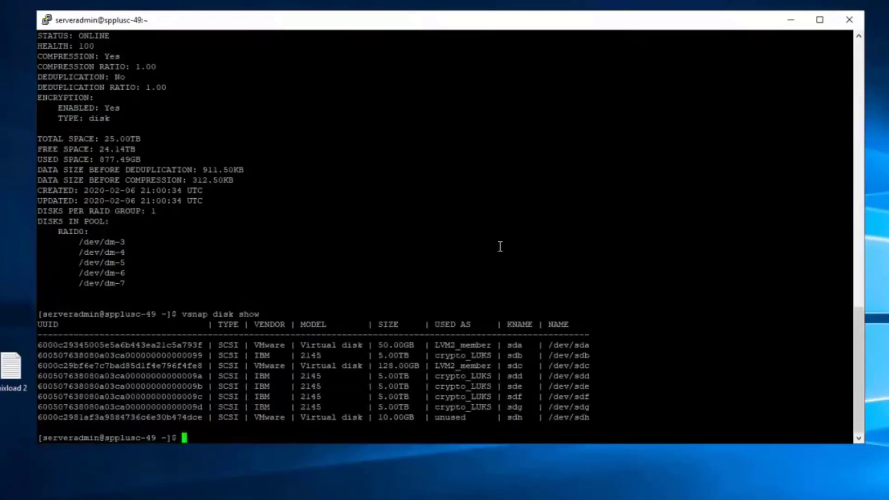
Step: Run sudo vsnap pool addlog --id 1 with /dev/sdh and verify LOG /dev/sdh1
{"action": "type", "text": "sudo vsnap pool addlog"}
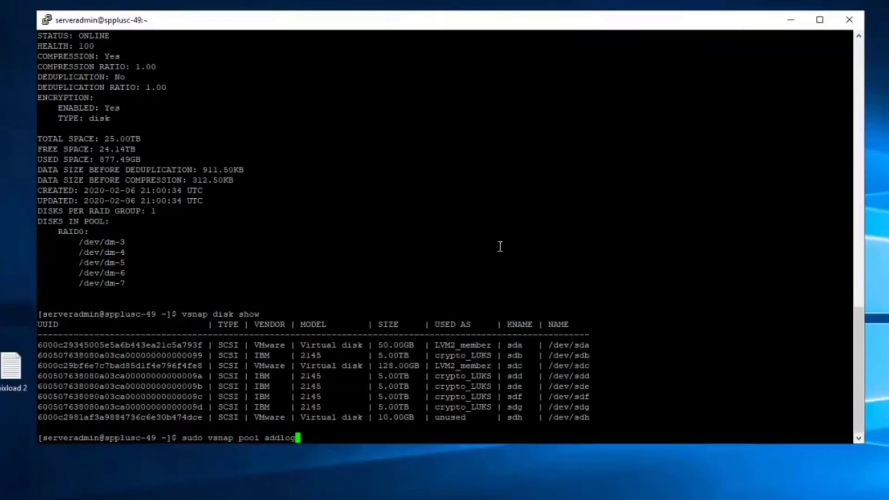
{"action": "type", "text": " --id 1 --disk_list"}
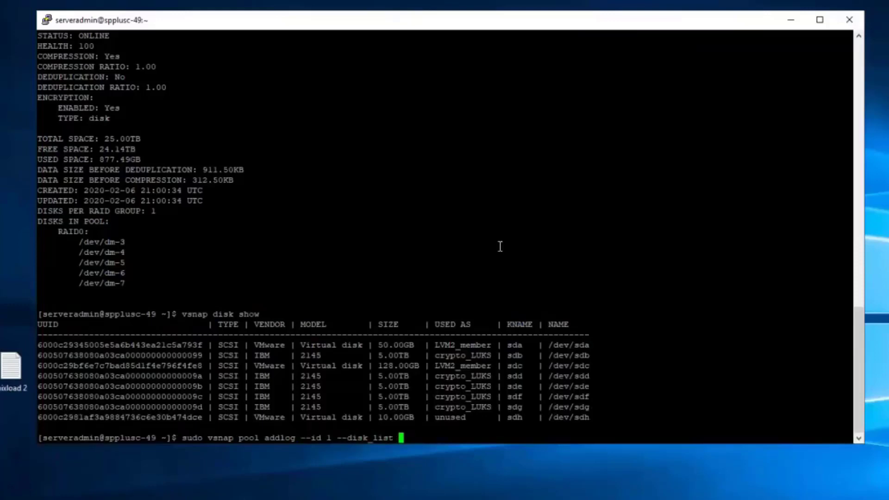
{"action": "double_click", "coordinate": [562, 419]}
{"action": "right_click", "coordinate": [657, 362]}
{"action": "key", "text": "Return"}
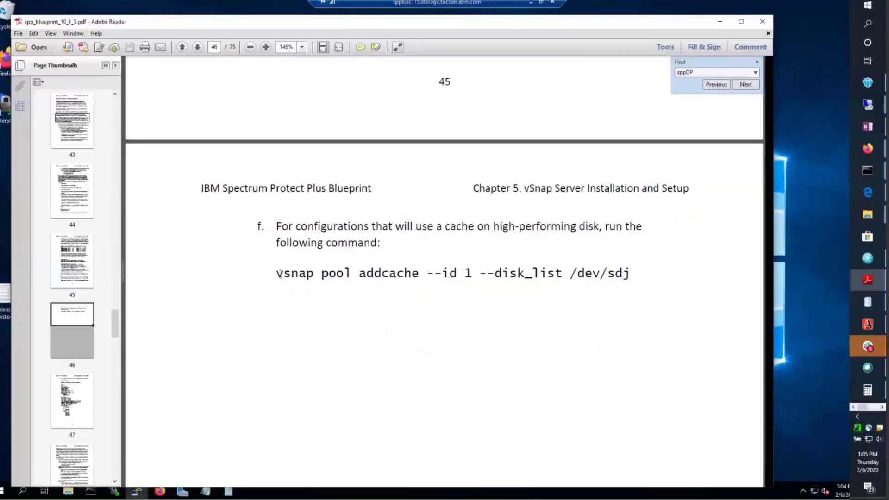
{"action": "left_click_drag", "start_coordinate": [279, 274], "coordinate": [630, 274]}
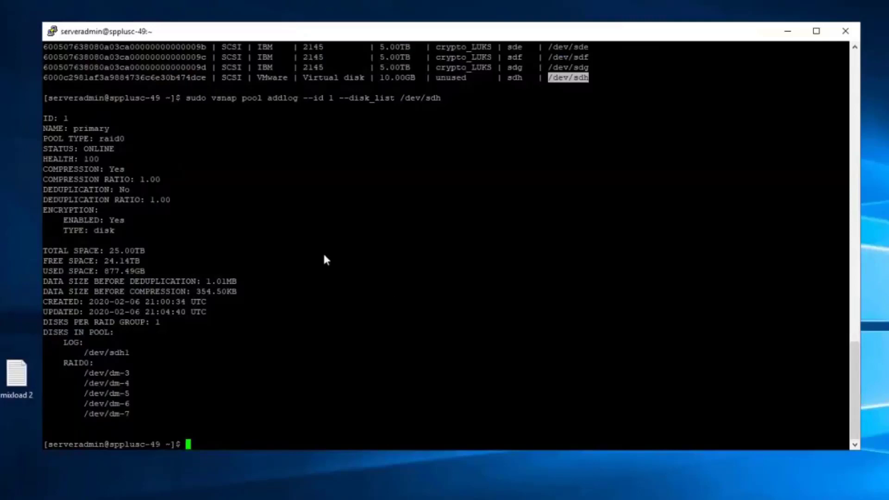
{"action": "left_click_drag", "start_coordinate": [135, 353], "coordinate": [40, 343]}
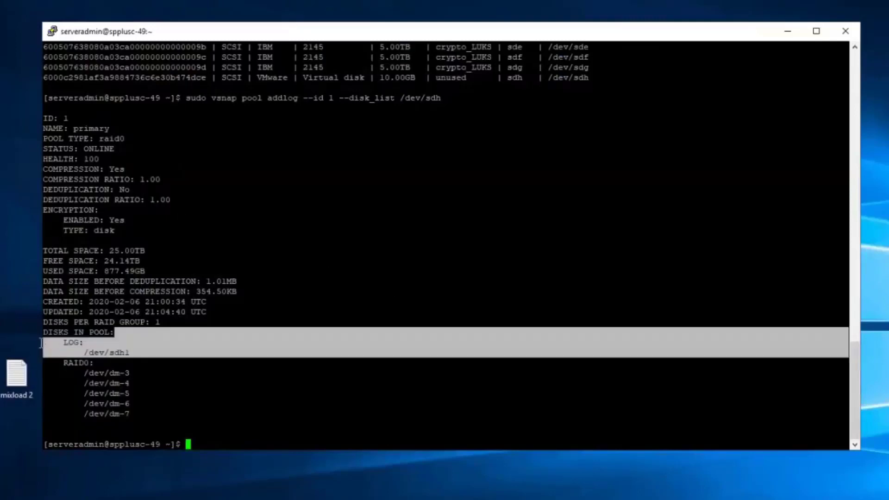
{"action": "left_click", "coordinate": [231, 343]}
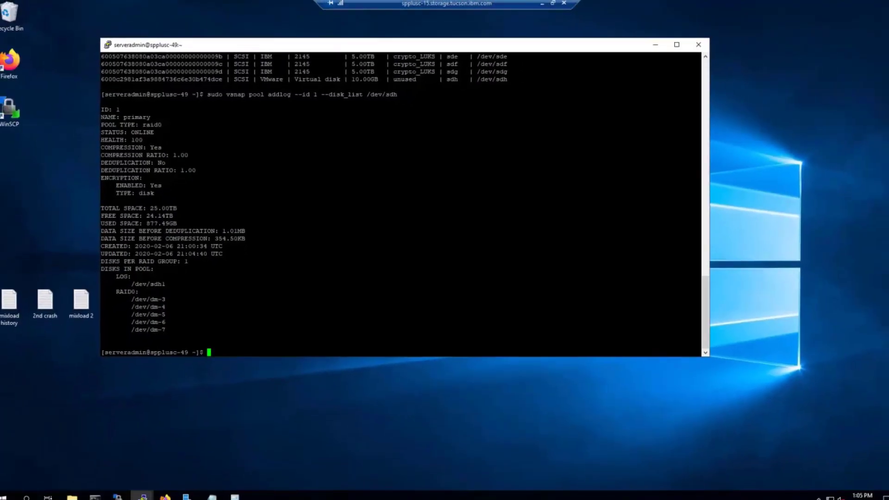
Step: Bring Firefox forward and reload the Spectrum Protect Plus login page, leaving the update page
{"action": "left_click", "coordinate": [165, 497]}
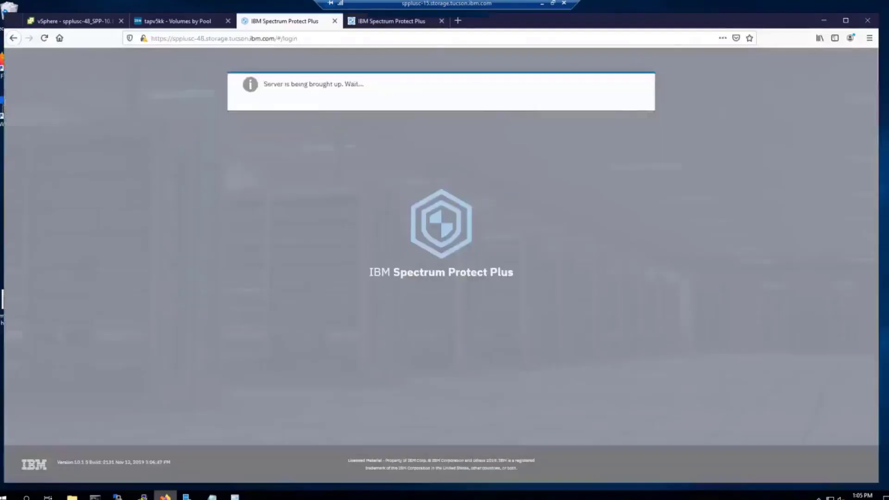
{"action": "left_click", "coordinate": [387, 19]}
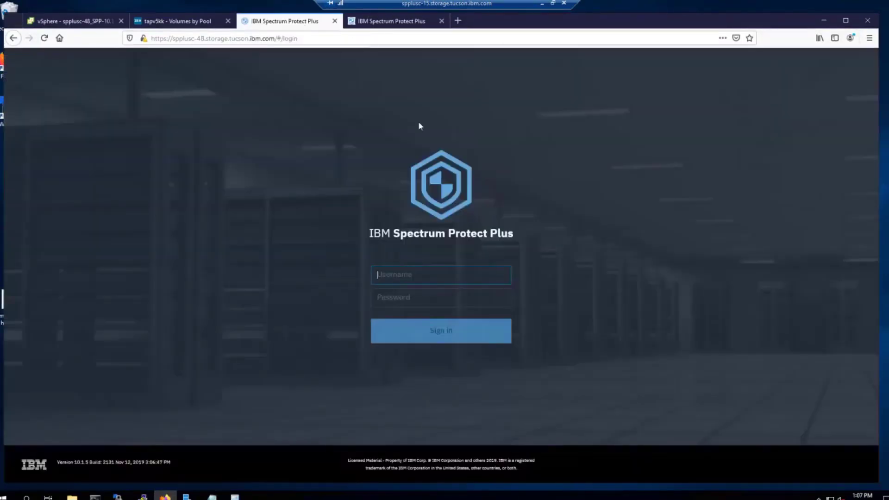
{"action": "left_click", "coordinate": [189, 222]}
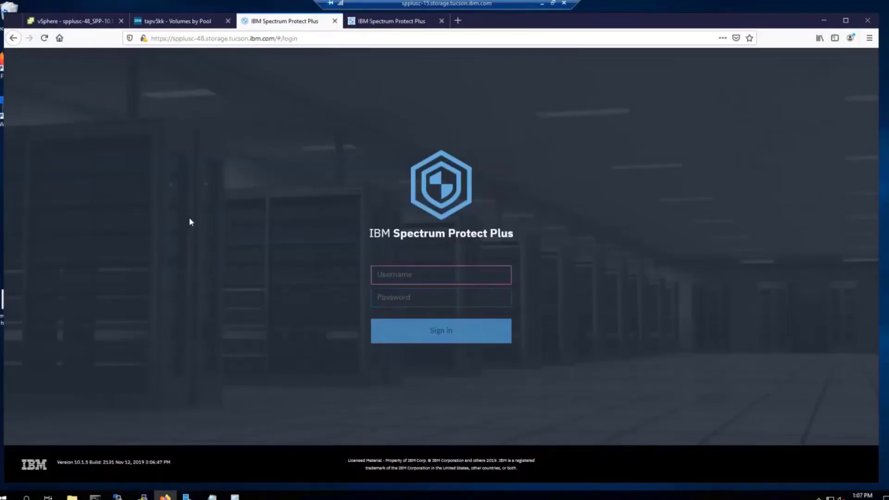
{"action": "key", "text": "F5"}
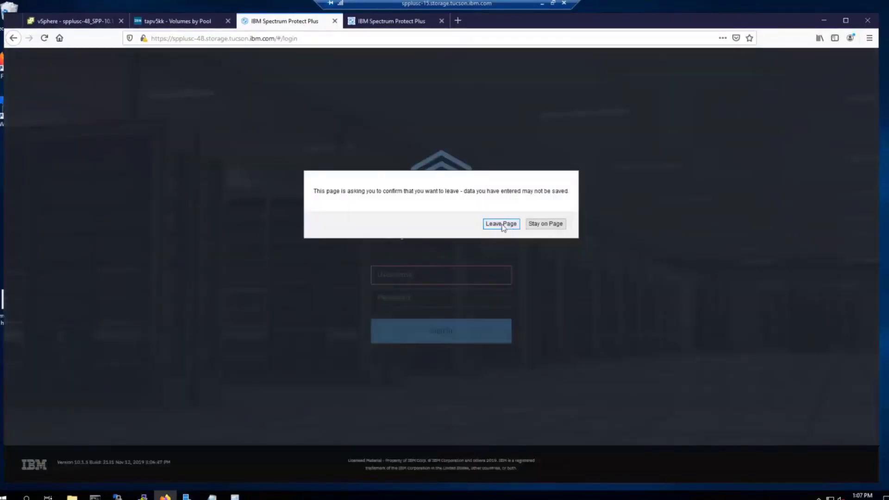
{"action": "left_click", "coordinate": [502, 224]}
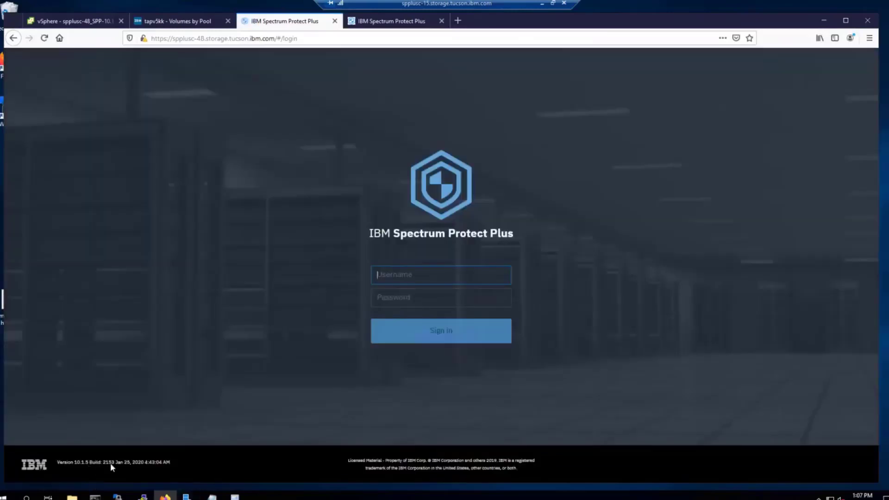
Step: Sign in with the account username and password, declining to save the login
{"action": "left_click", "coordinate": [435, 277]}
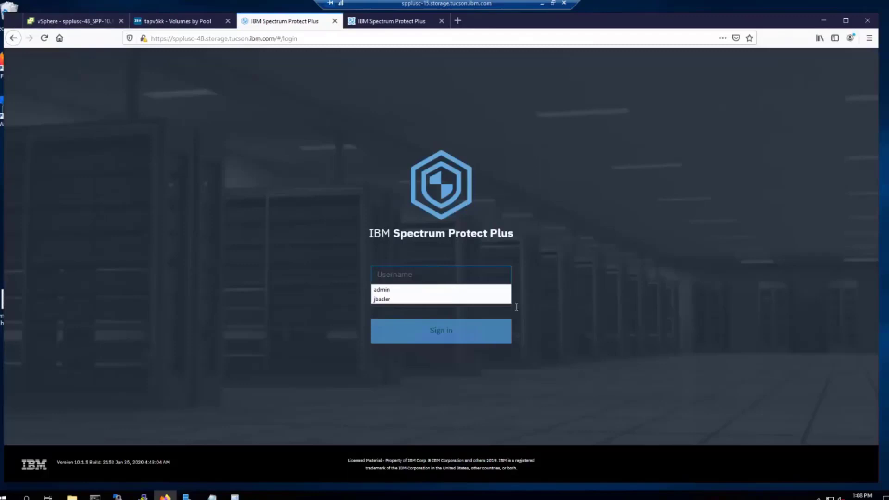
{"action": "type", "text": "jbasler"}
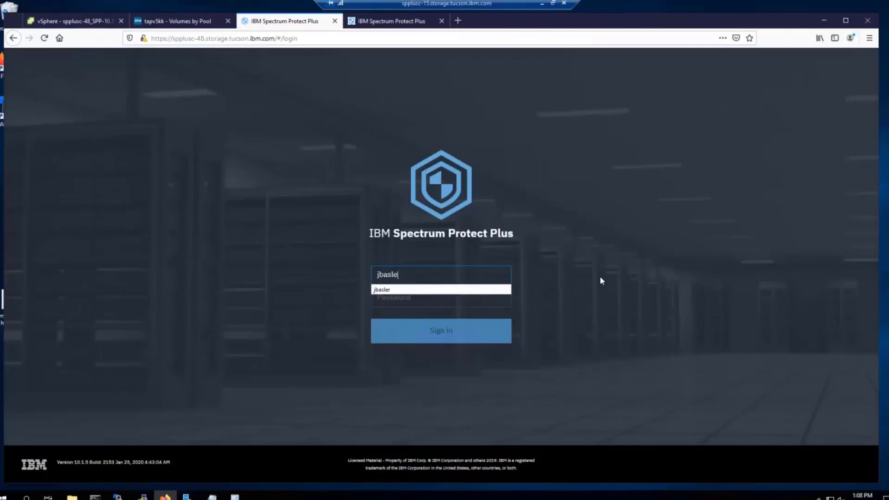
{"action": "key", "text": "Tab"}
{"action": "type", "text": "•••••••••"}
{"action": "key", "text": "Return"}
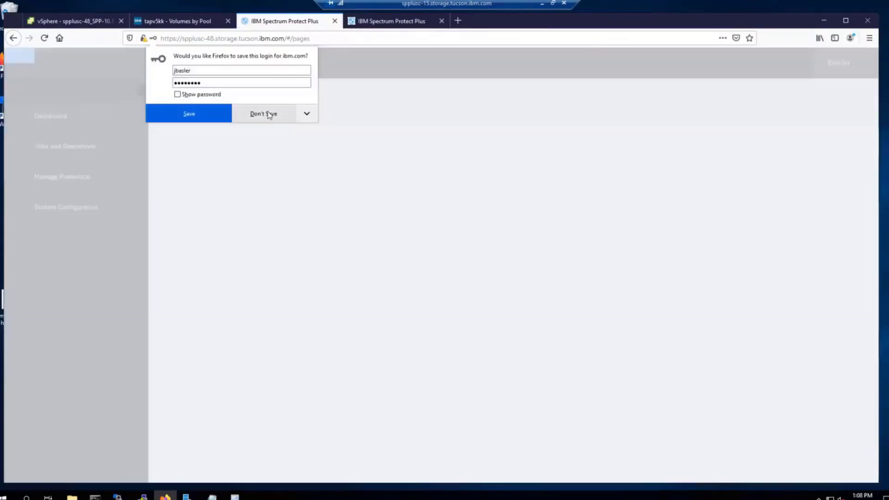
{"action": "left_click", "coordinate": [269, 114]}
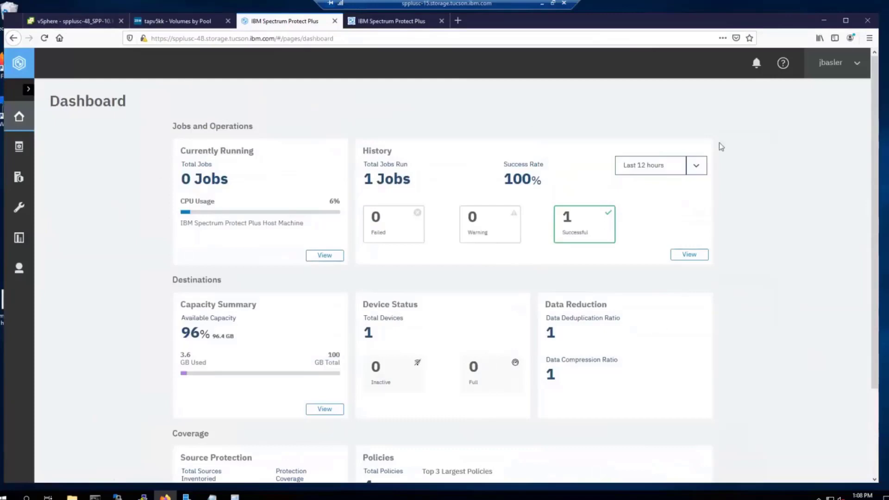
Step: In vSphere Client, delete the 'Before software upgrade' snapshot of spplusc-48_SPP-10.1.5-2131
{"action": "left_click", "coordinate": [70, 24]}
{"action": "right_click", "coordinate": [94, 261]}
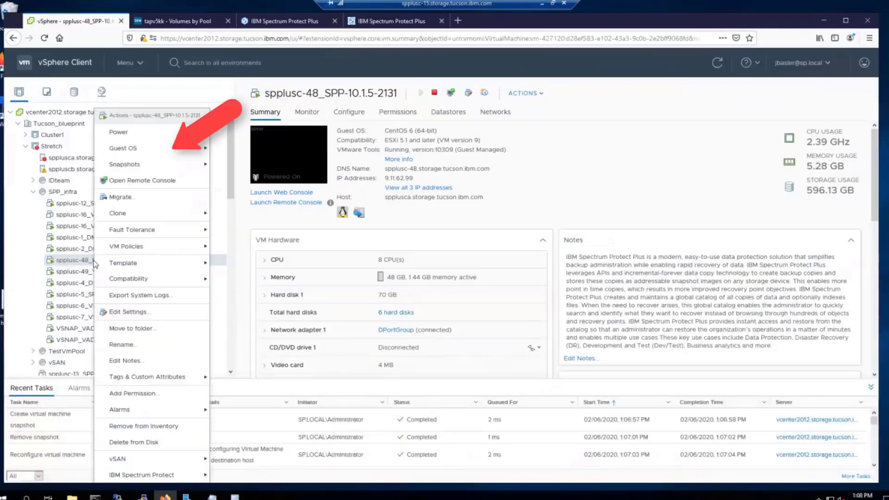
{"action": "mouse_move", "coordinate": [199, 164]}
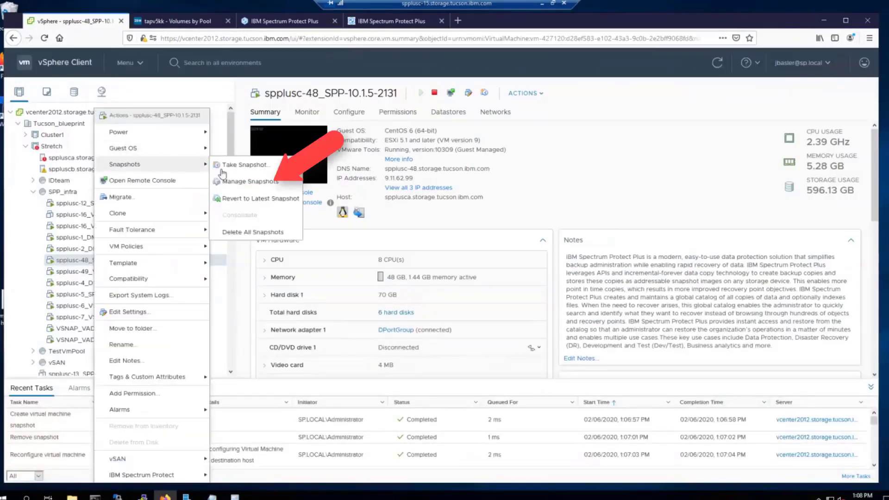
{"action": "left_click", "coordinate": [256, 183]}
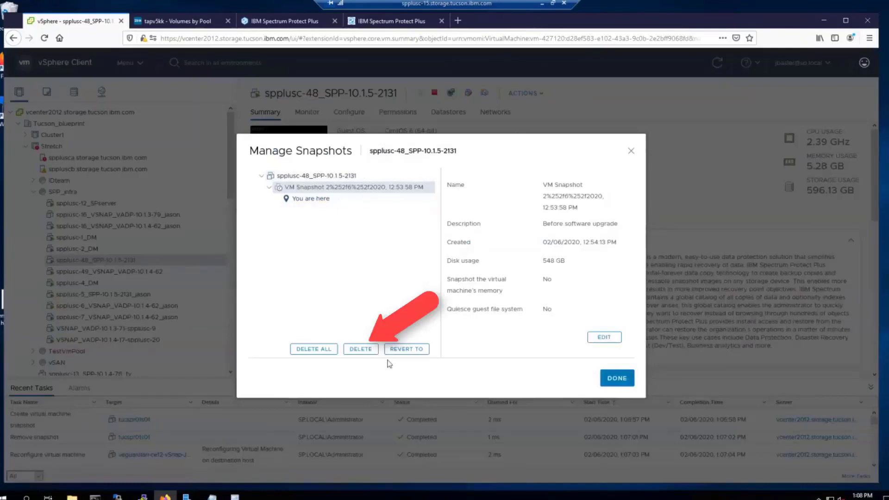
{"action": "left_click", "coordinate": [361, 349]}
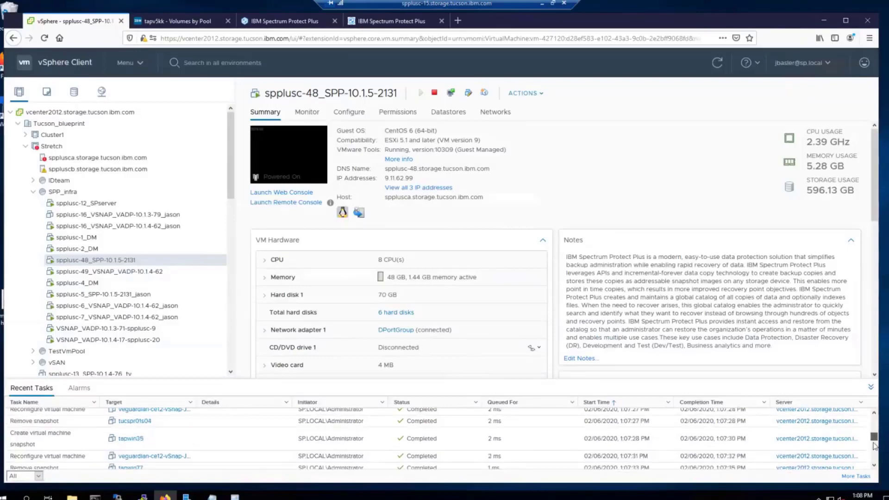
{"action": "left_click_drag", "start_coordinate": [874, 446], "coordinate": [874, 464]}
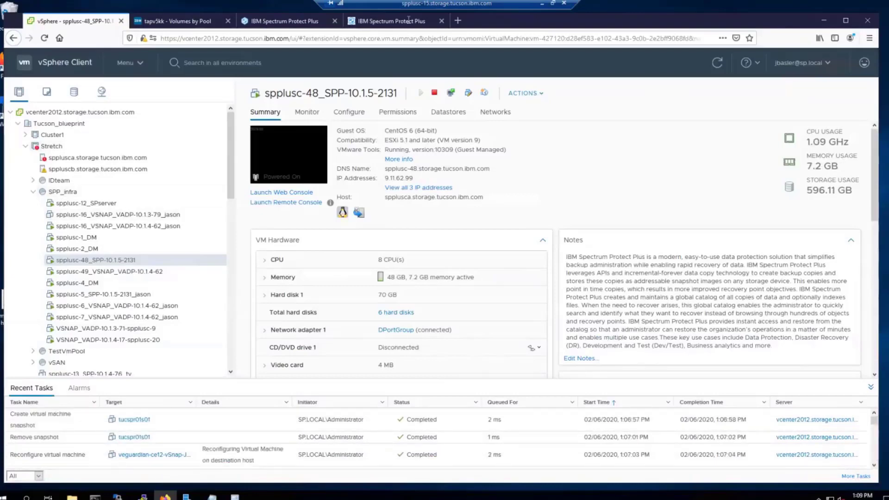
Step: Refresh the localhost vSnap in Backup Storage so it shows 10.1.5-2061 and 3.6 GB/100 GB used
{"action": "left_click", "coordinate": [281, 22]}
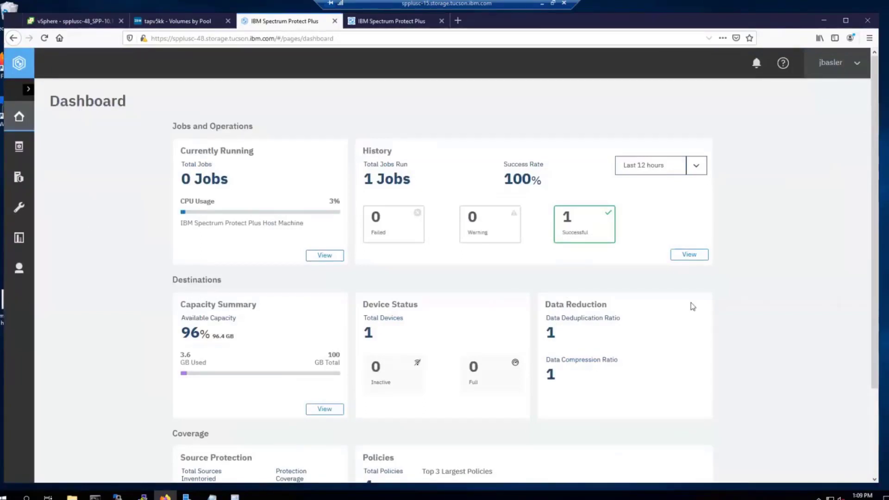
{"action": "left_click", "coordinate": [18, 211]}
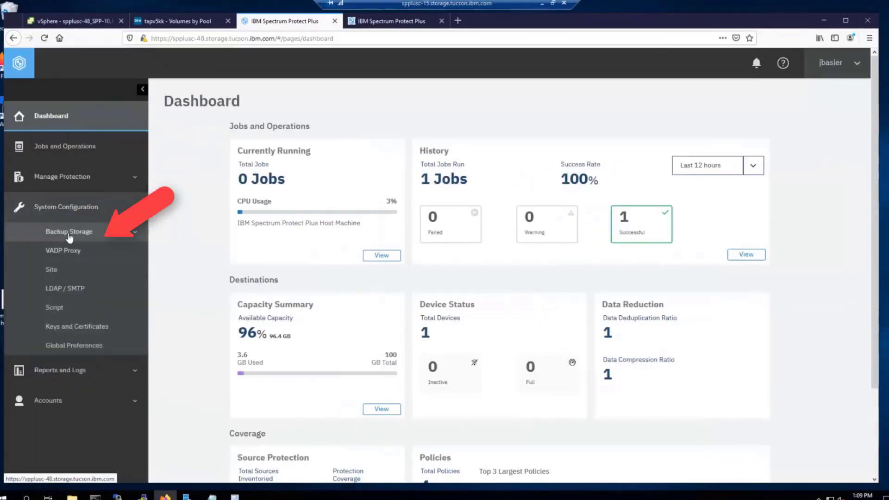
{"action": "left_click", "coordinate": [60, 236]}
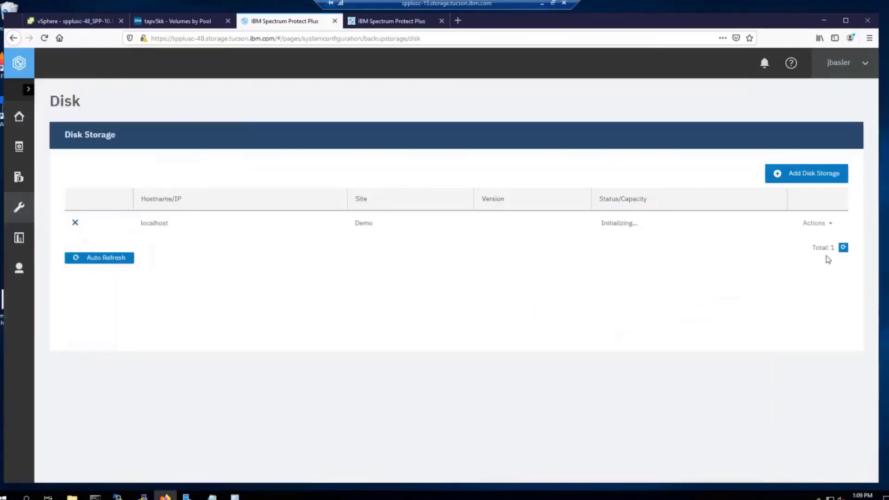
{"action": "left_click", "coordinate": [815, 223]}
{"action": "left_click", "coordinate": [778, 278]}
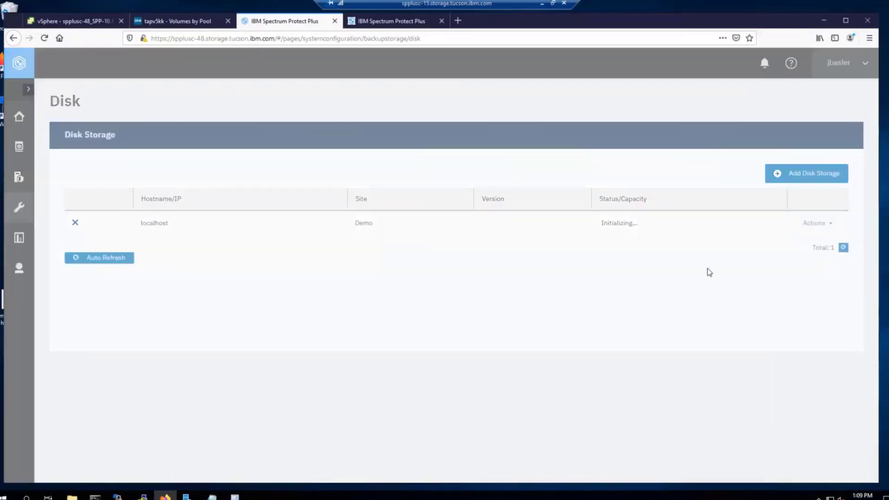
{"action": "left_click", "coordinate": [620, 201]}
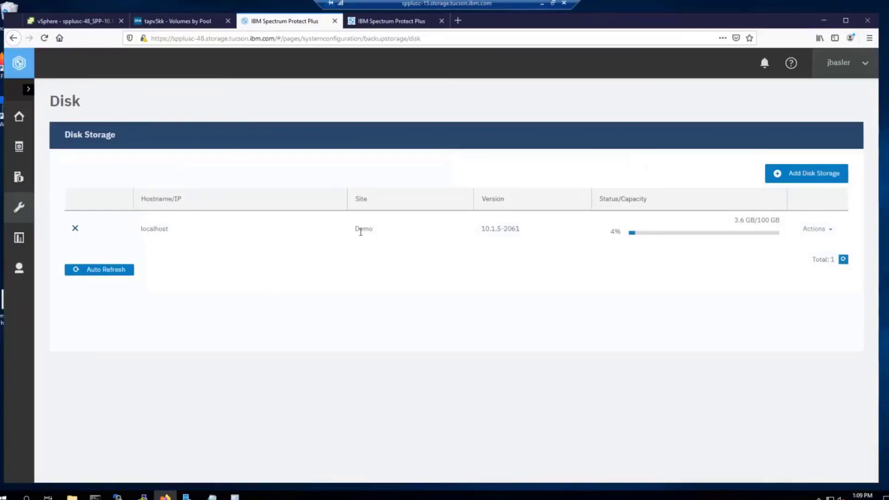
{"action": "mouse_move", "coordinate": [762, 239]}
Step: Add spplusc-49.storage.tucson.ibm.com as Primary-site disk storage using the existing vSnap user
{"action": "left_click", "coordinate": [803, 175]}
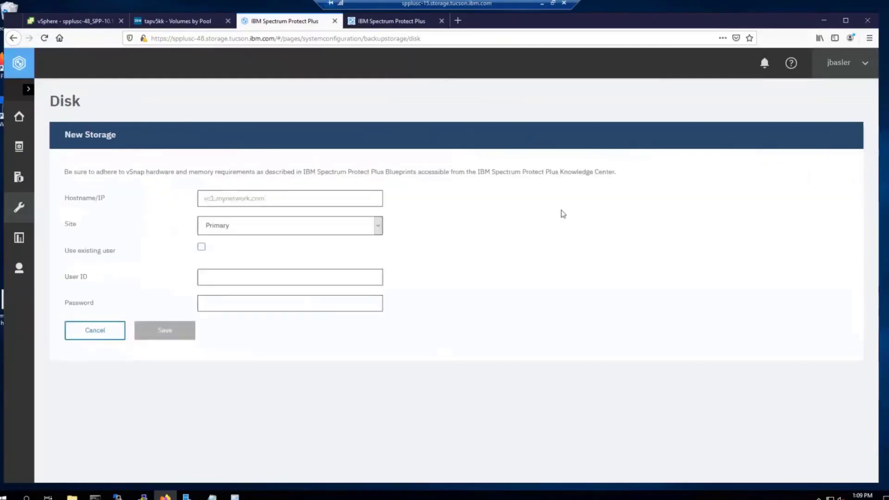
{"action": "left_click", "coordinate": [242, 198]}
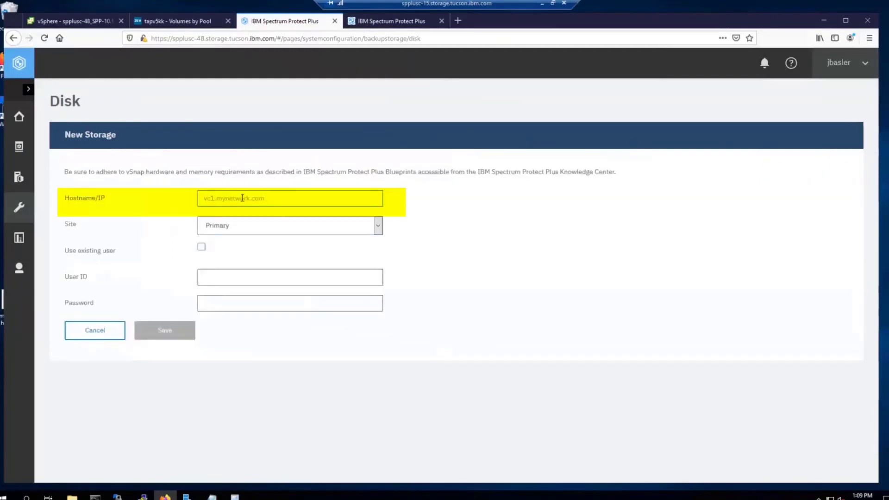
{"action": "type", "text": "spplusc-49.storage.tucson.ibm.com"}
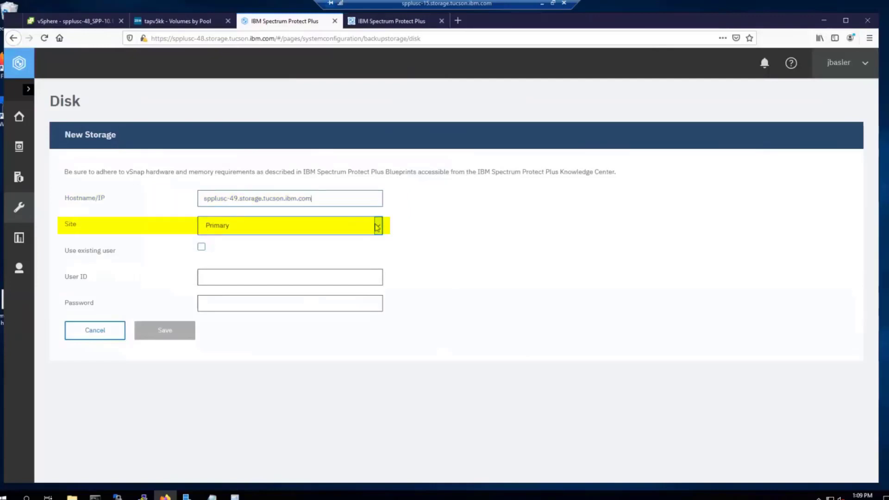
{"action": "left_click", "coordinate": [379, 226]}
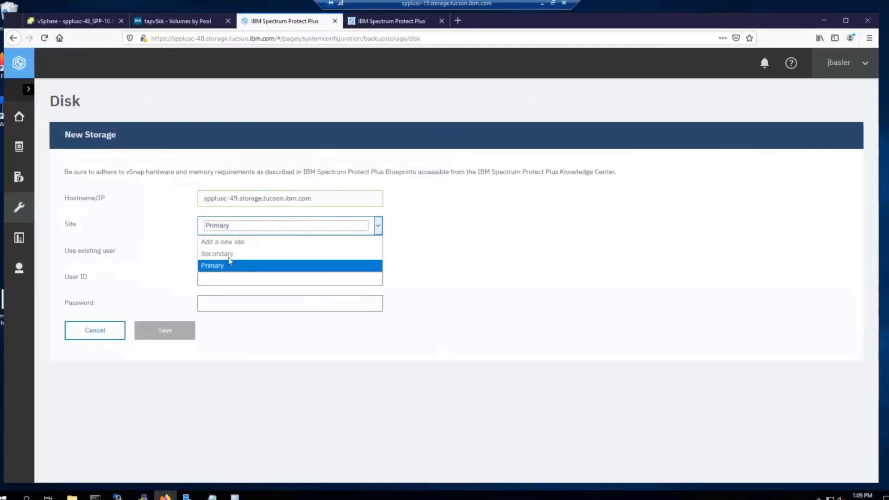
{"action": "left_click", "coordinate": [224, 267]}
{"action": "left_click", "coordinate": [495, 240]}
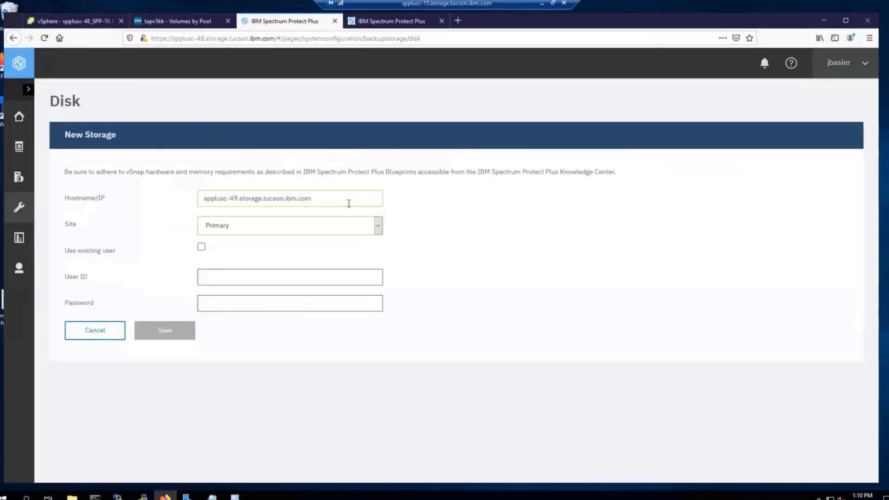
{"action": "left_click", "coordinate": [202, 247]}
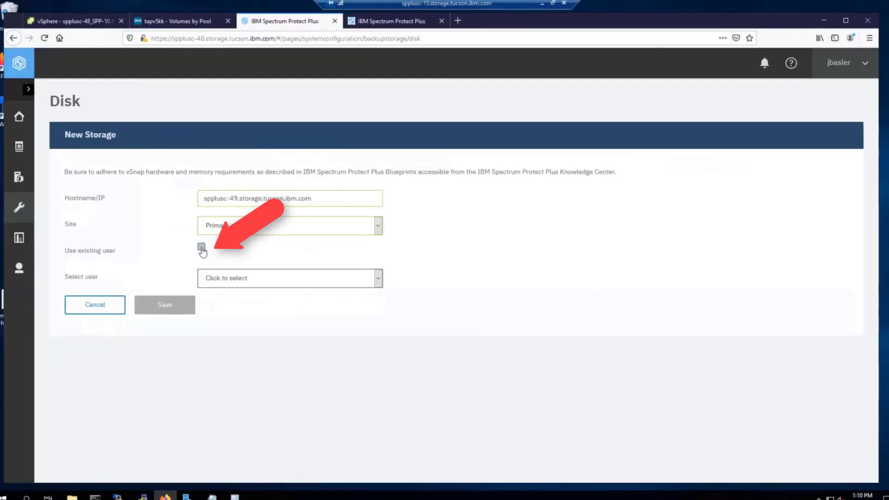
{"action": "left_click", "coordinate": [377, 279]}
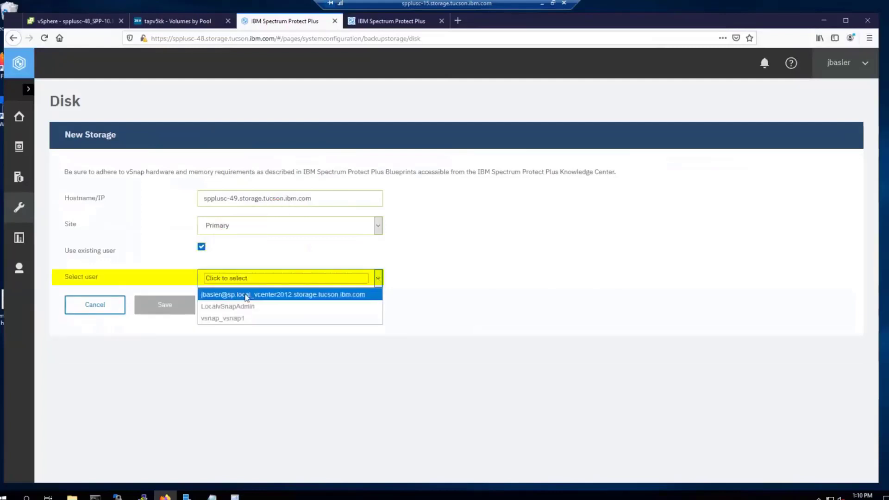
{"action": "left_click", "coordinate": [270, 321]}
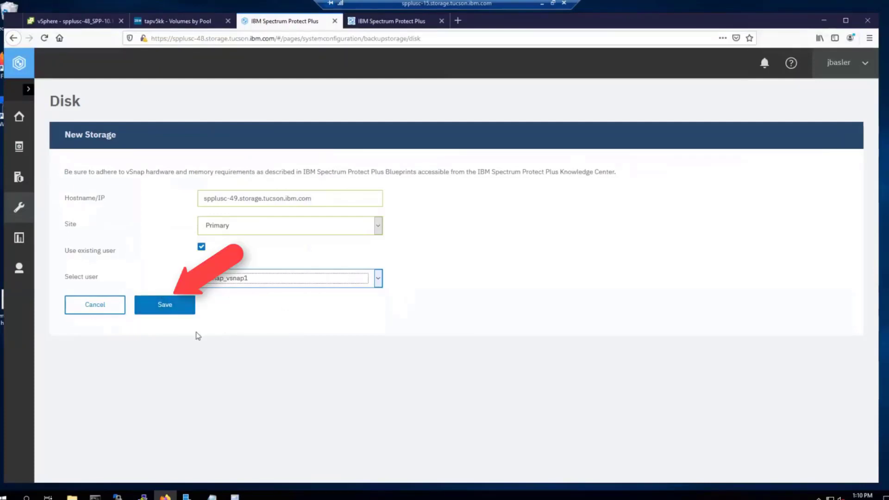
{"action": "left_click", "coordinate": [182, 304]}
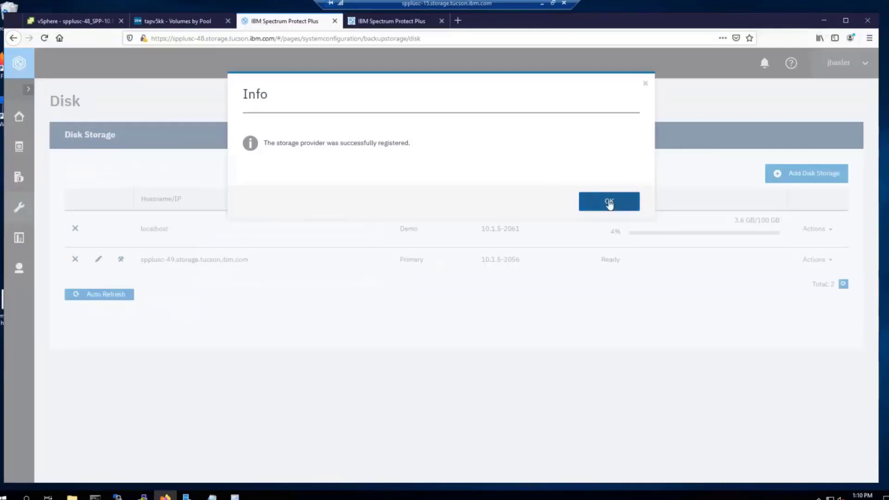
{"action": "left_click", "coordinate": [603, 202]}
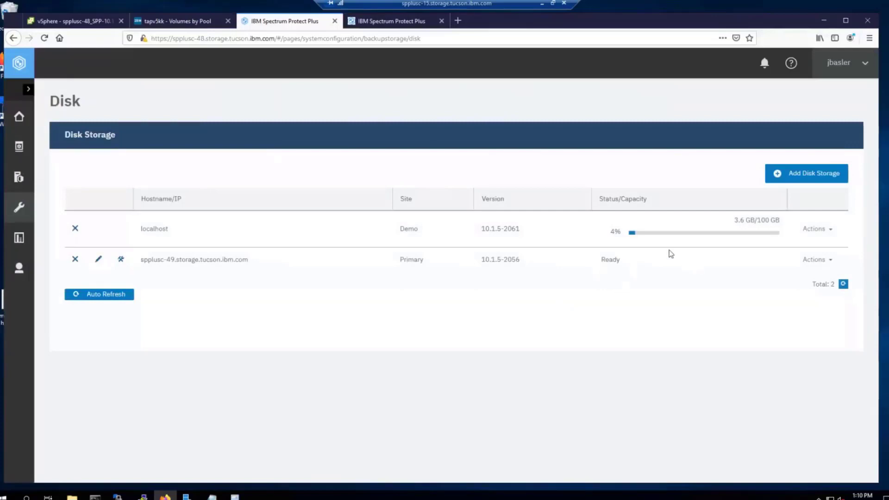
Step: Refresh the spplusc-49 storage server so it reports 877.5 GB of 25 TB used
{"action": "mouse_move", "coordinate": [598, 229]}
{"action": "left_click", "coordinate": [813, 262]}
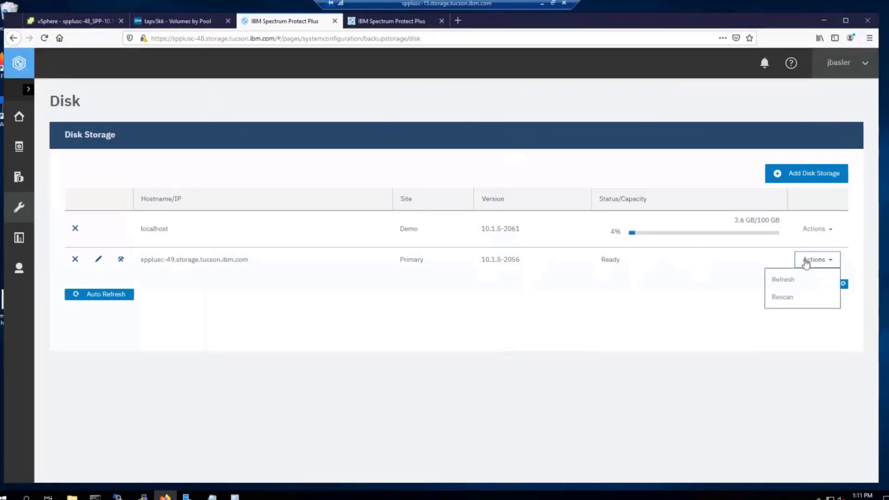
{"action": "left_click", "coordinate": [796, 281]}
{"action": "left_click", "coordinate": [606, 203]}
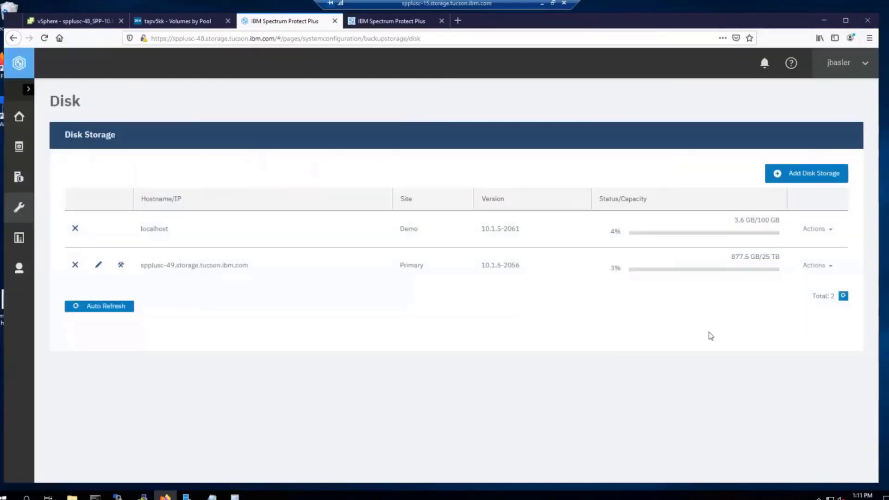
{"action": "mouse_move", "coordinate": [748, 262]}
{"action": "mouse_move", "coordinate": [689, 276]}
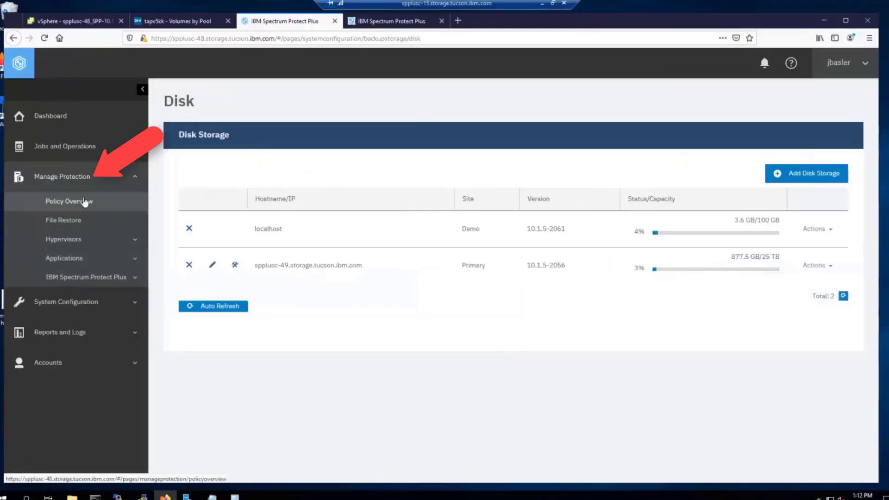
Step: From Policy Overview, start a new SLA policy named blueprint
{"action": "left_click", "coordinate": [116, 201]}
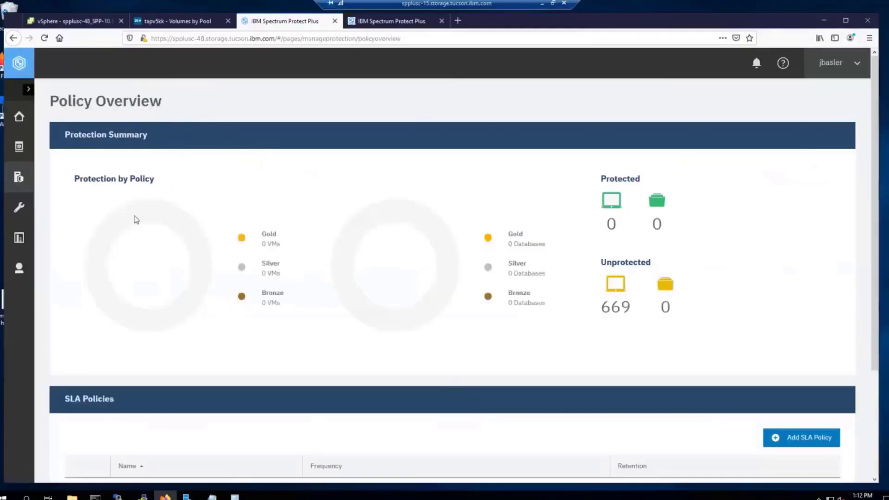
{"action": "scroll", "coordinate": [463, 258], "scroll_direction": "down", "scroll_amount": 2}
{"action": "scroll", "coordinate": [458, 259], "scroll_direction": "down", "scroll_amount": 2}
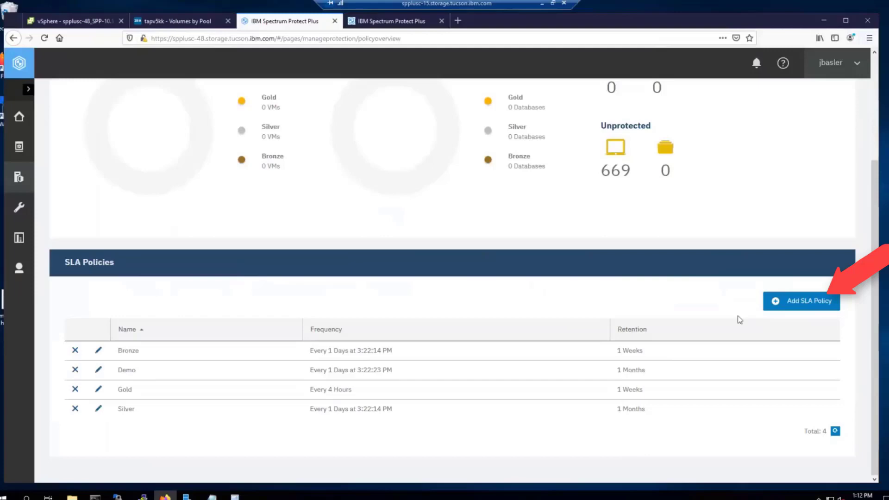
{"action": "left_click", "coordinate": [799, 304]}
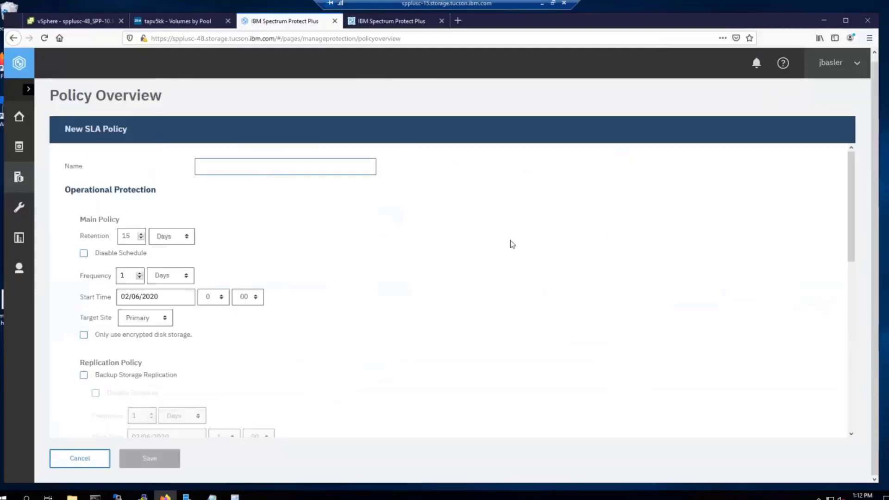
{"action": "type", "text": "blueprint"}
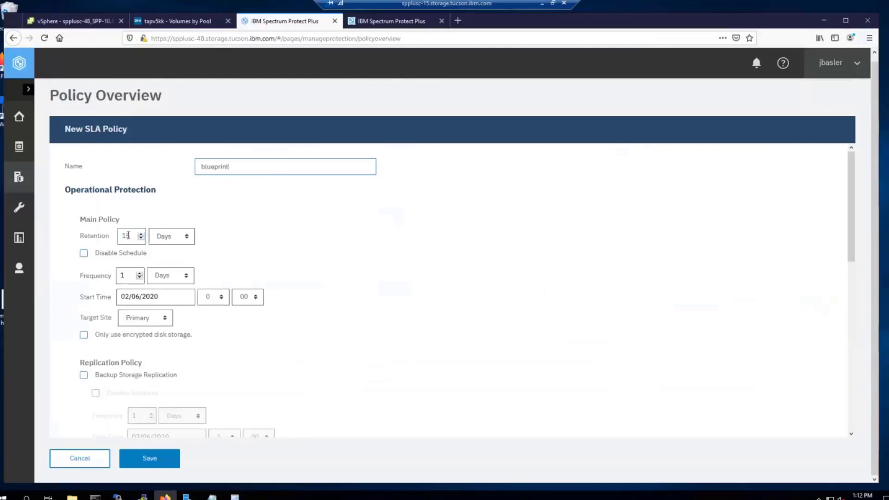
Step: Set the blueprint policy's retention to 7 days and its start hour to 22
{"action": "left_click", "coordinate": [141, 234]}
{"action": "left_click", "coordinate": [141, 238]}
{"action": "left_click", "coordinate": [141, 239]}
{"action": "left_click", "coordinate": [141, 238]}
{"action": "left_click", "coordinate": [141, 238]}
{"action": "left_click", "coordinate": [141, 239]}
{"action": "left_click", "coordinate": [141, 238]}
{"action": "left_click", "coordinate": [141, 238]}
{"action": "left_click", "coordinate": [223, 298]}
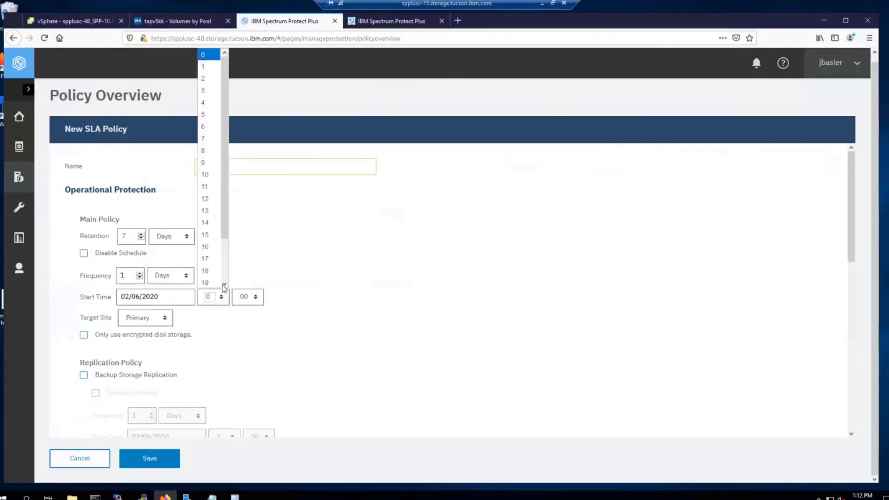
{"action": "left_click_drag", "start_coordinate": [225, 207], "coordinate": [235, 265]}
{"action": "left_click", "coordinate": [206, 272]}
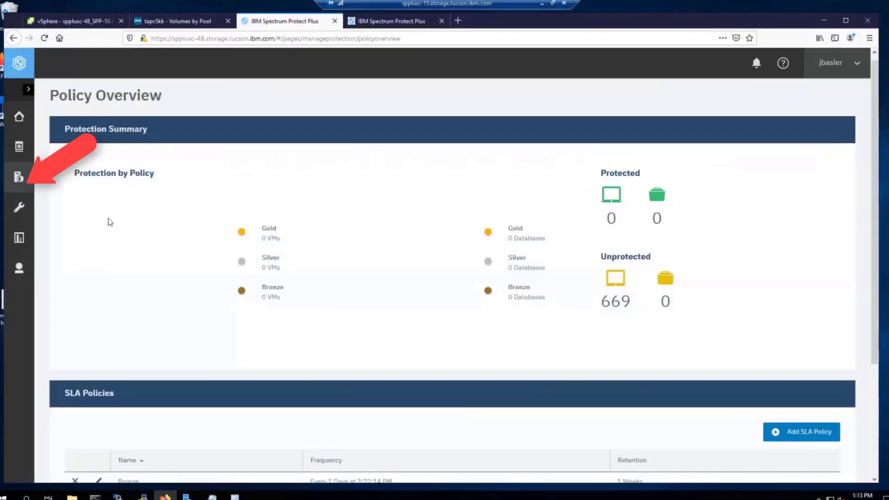
Step: Browse VMware Backup by hosts and clusters to vcenter2012 > Tucson_blueprint > Stretch
{"action": "left_click", "coordinate": [19, 178]}
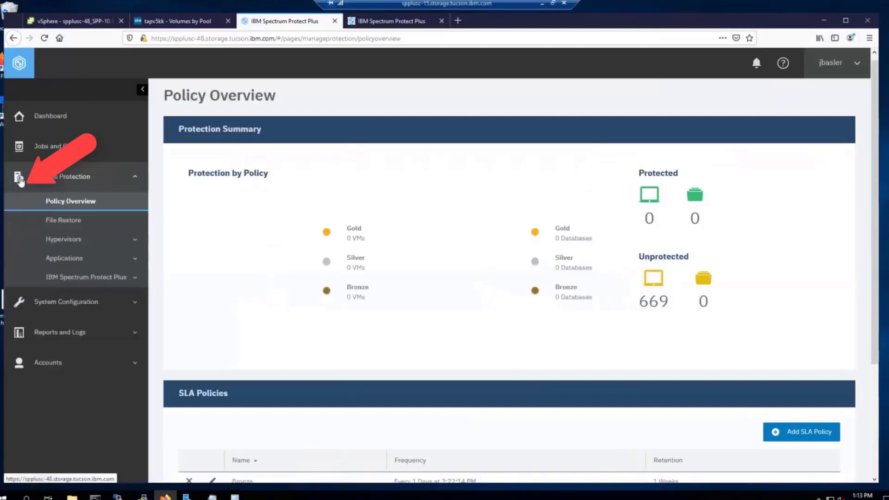
{"action": "left_click", "coordinate": [69, 239]}
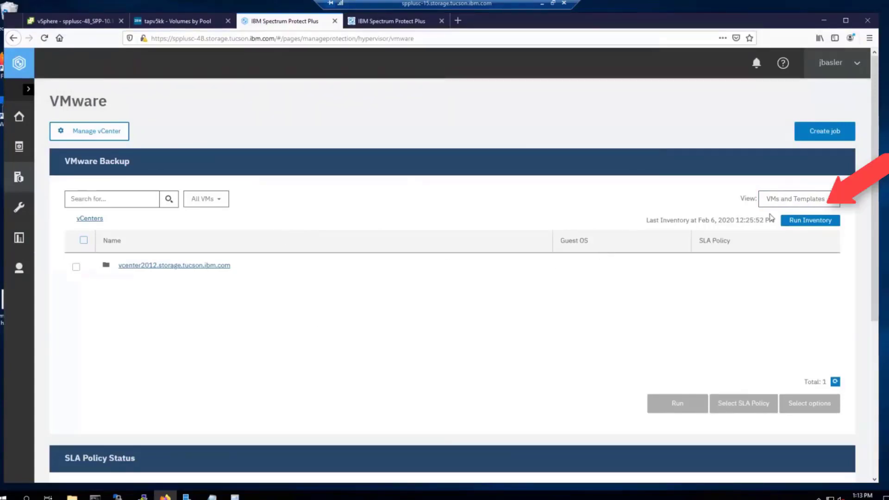
{"action": "left_click", "coordinate": [811, 199]}
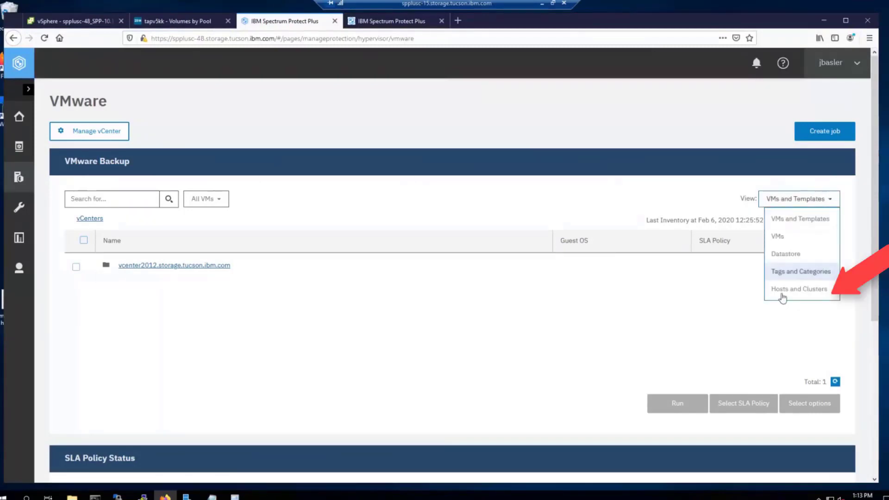
{"action": "left_click", "coordinate": [802, 291]}
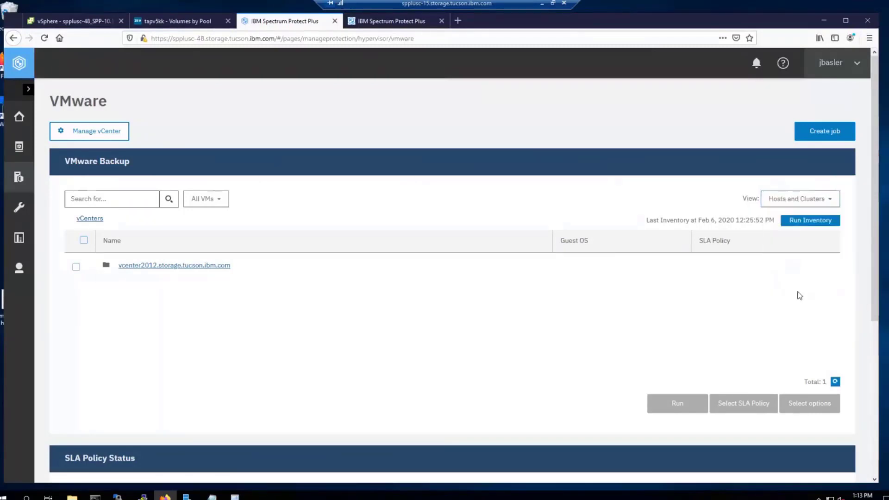
{"action": "left_click", "coordinate": [174, 267]}
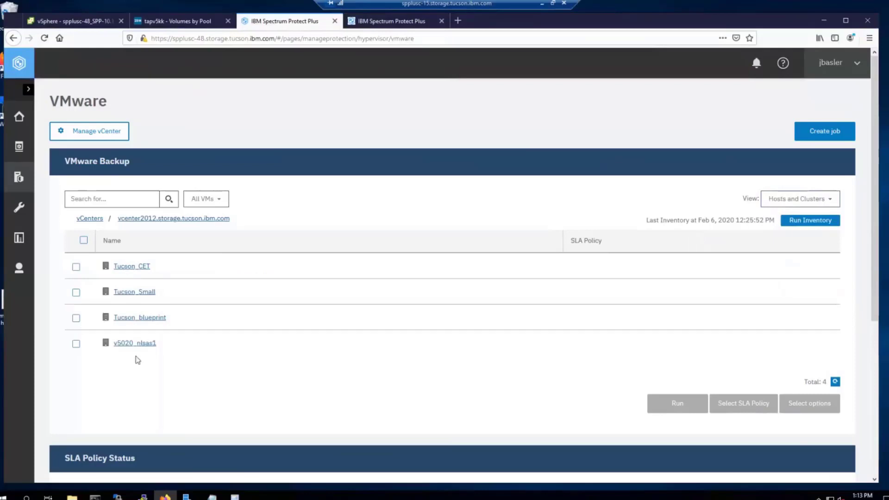
{"action": "left_click", "coordinate": [150, 322]}
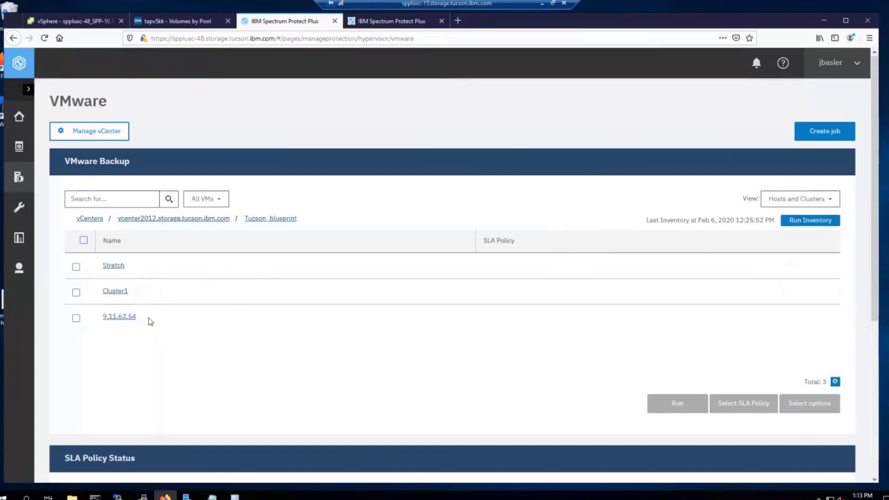
{"action": "left_click", "coordinate": [111, 267]}
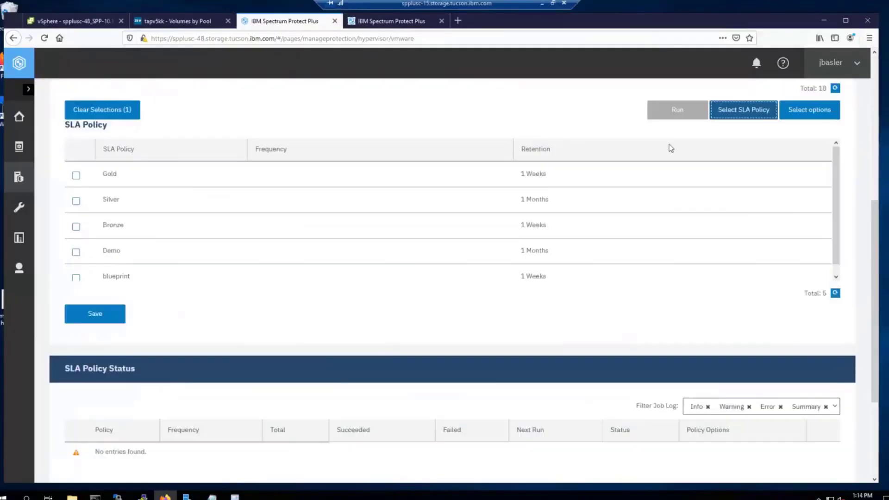
Step: Assign the blueprint SLA policy to tapwin240 on the spplusca host, then clear the selection
{"action": "scroll", "coordinate": [875, 221], "scroll_direction": "up", "scroll_amount": 5}
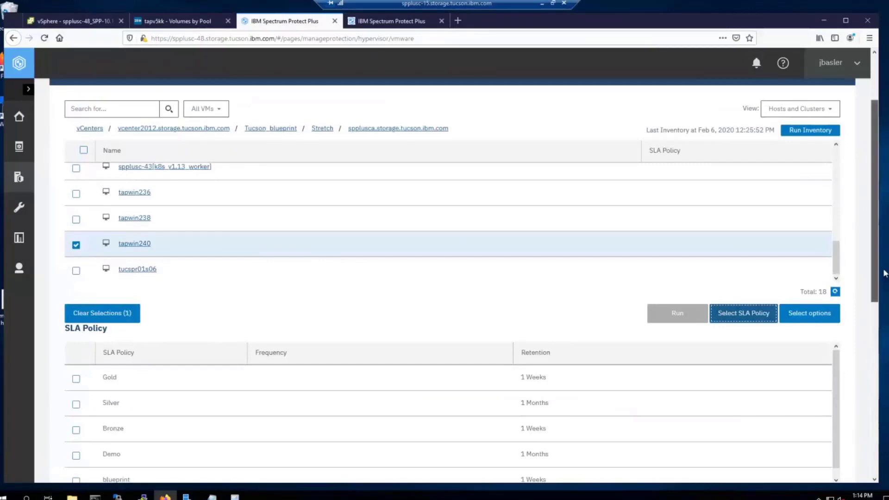
{"action": "scroll", "coordinate": [875, 244], "scroll_direction": "down", "scroll_amount": 4}
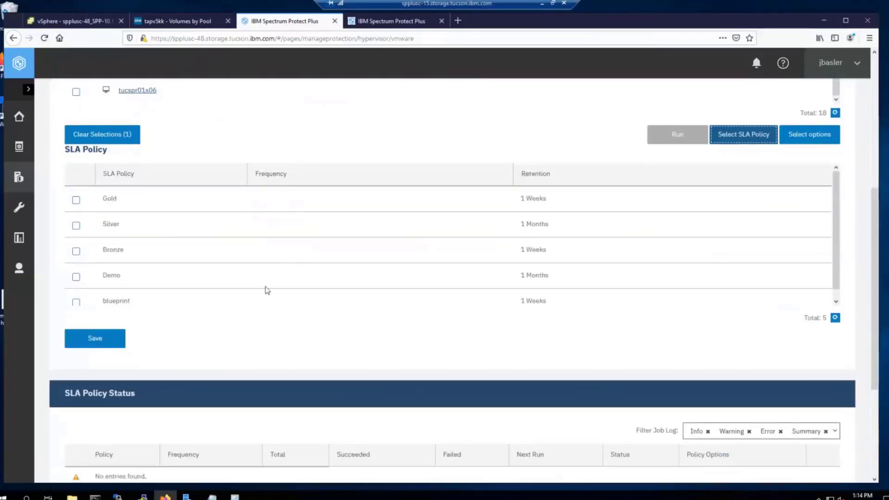
{"action": "scroll", "coordinate": [266, 288], "scroll_direction": "down", "scroll_amount": 1}
{"action": "left_click", "coordinate": [77, 296]}
{"action": "left_click", "coordinate": [92, 338]}
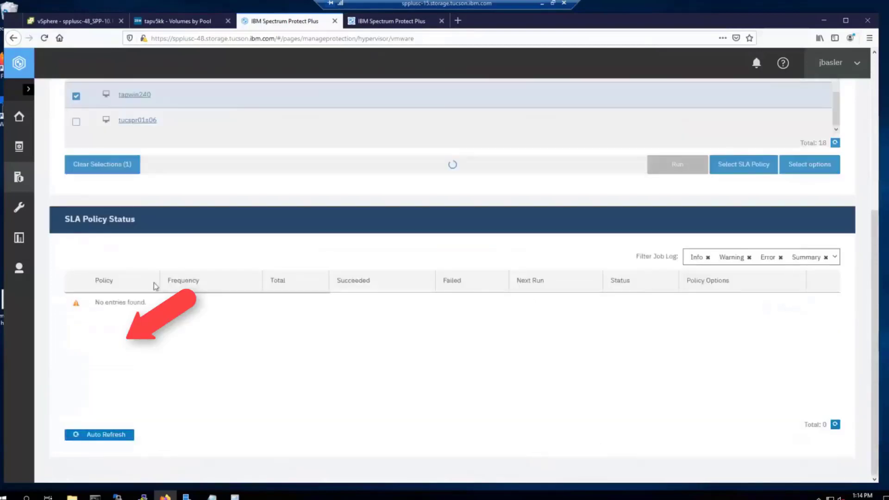
{"action": "scroll", "coordinate": [348, 235], "scroll_direction": "up", "scroll_amount": 4}
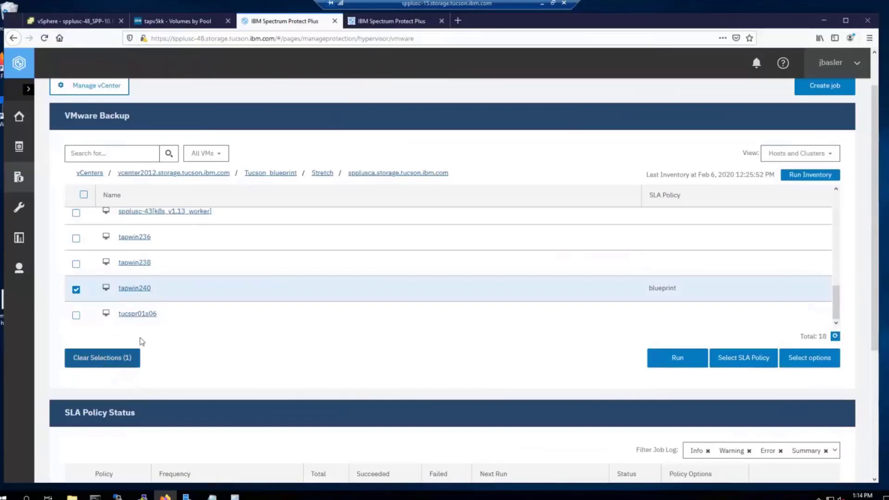
{"action": "left_click", "coordinate": [99, 362]}
Step: Assign the blueprint SLA policy to tapwin223 on Stretch's sppluscb host, then deselect it
{"action": "left_click", "coordinate": [323, 175]}
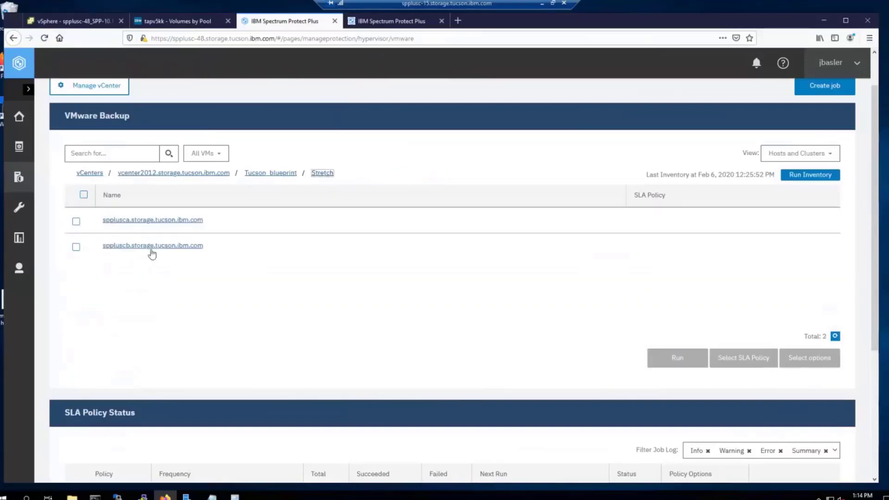
{"action": "left_click", "coordinate": [143, 247]}
{"action": "left_click", "coordinate": [76, 259]}
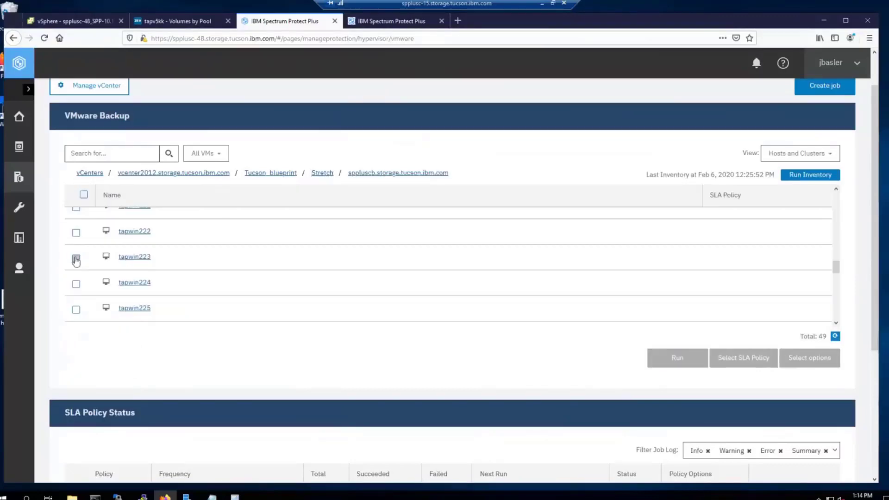
{"action": "left_click", "coordinate": [744, 357]}
{"action": "left_click", "coordinate": [95, 314]}
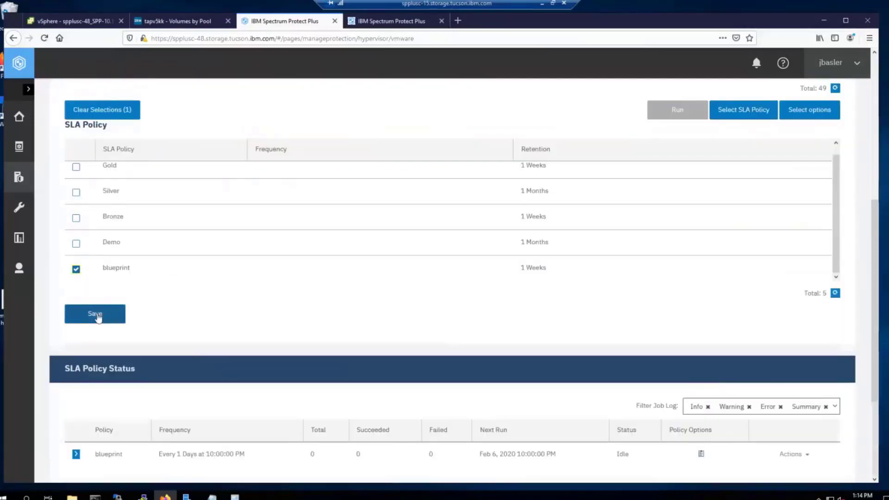
{"action": "scroll", "coordinate": [264, 208], "scroll_direction": "up", "scroll_amount": 3}
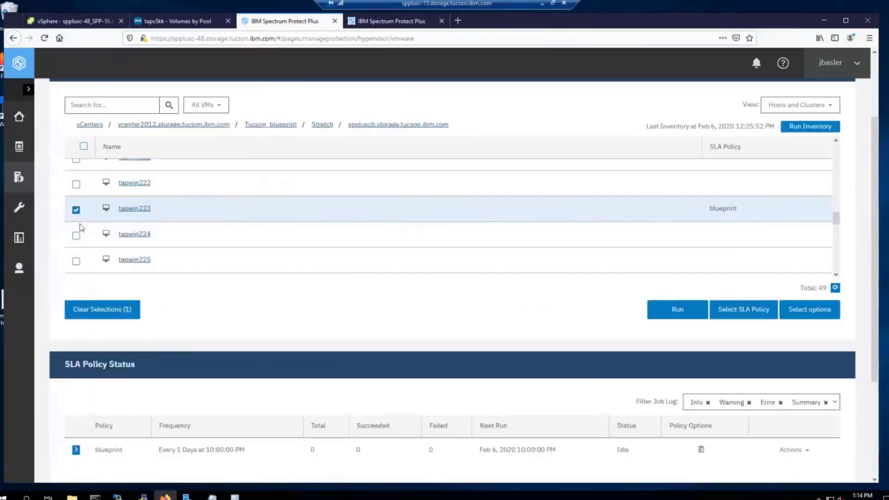
{"action": "left_click", "coordinate": [76, 209]}
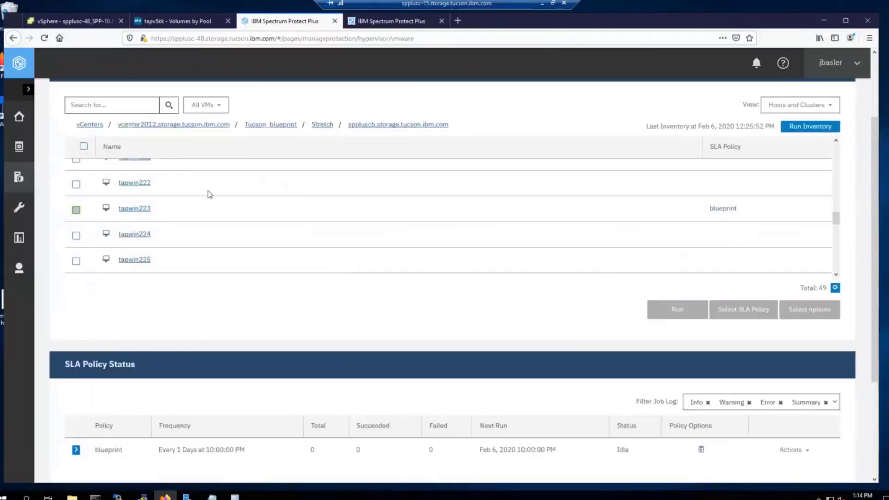
Step: Select taplnx219 on Cluster1's veguardian-ce host and assign it an SLA policy
{"action": "left_click", "coordinate": [273, 125]}
{"action": "left_click", "coordinate": [114, 198]}
{"action": "left_click", "coordinate": [139, 197]}
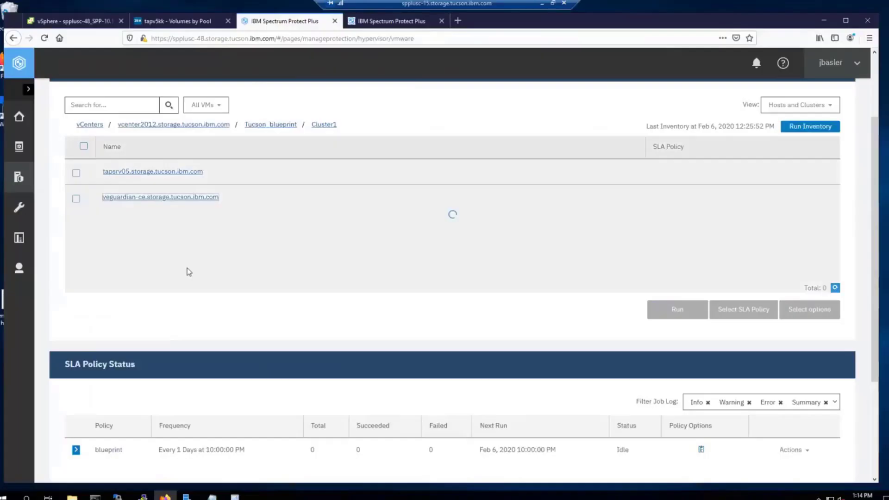
{"action": "scroll", "coordinate": [218, 252], "scroll_direction": "down", "scroll_amount": 2}
{"action": "scroll", "coordinate": [220, 252], "scroll_direction": "down", "scroll_amount": 3}
{"action": "left_click", "coordinate": [76, 228]}
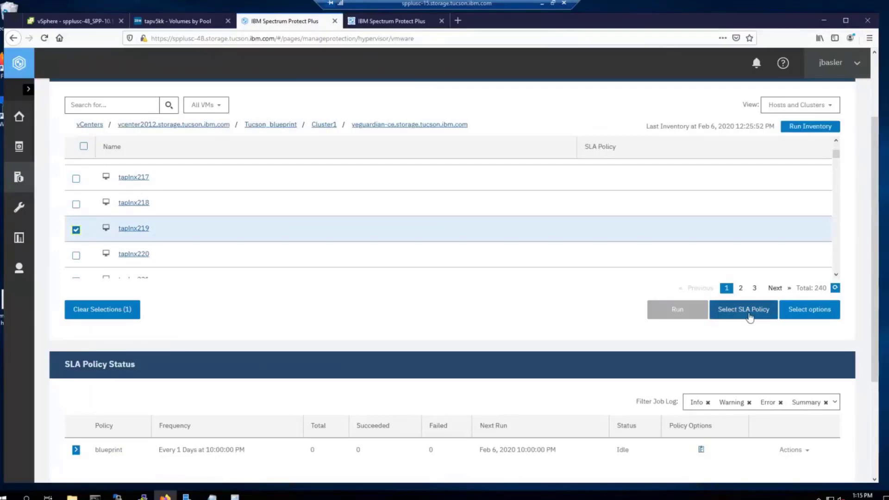
{"action": "left_click", "coordinate": [743, 310]}
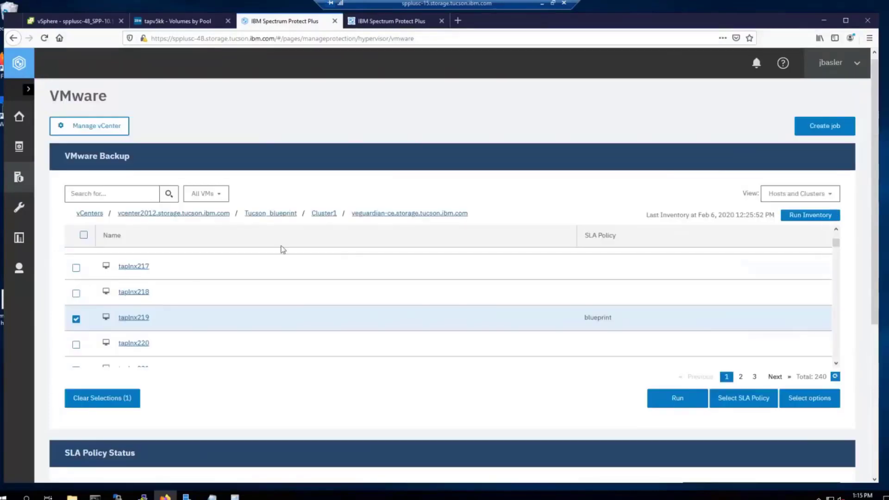
Step: Filter the VM list by Not in SLA, then by blueprint to show taplnx219, tapwin223, tapwin240
{"action": "left_click", "coordinate": [221, 195]}
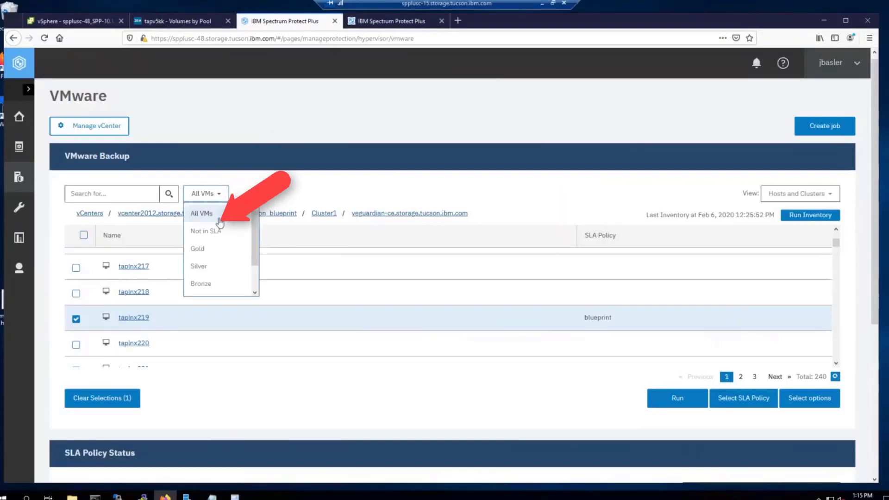
{"action": "left_click_drag", "start_coordinate": [257, 231], "coordinate": [257, 238]}
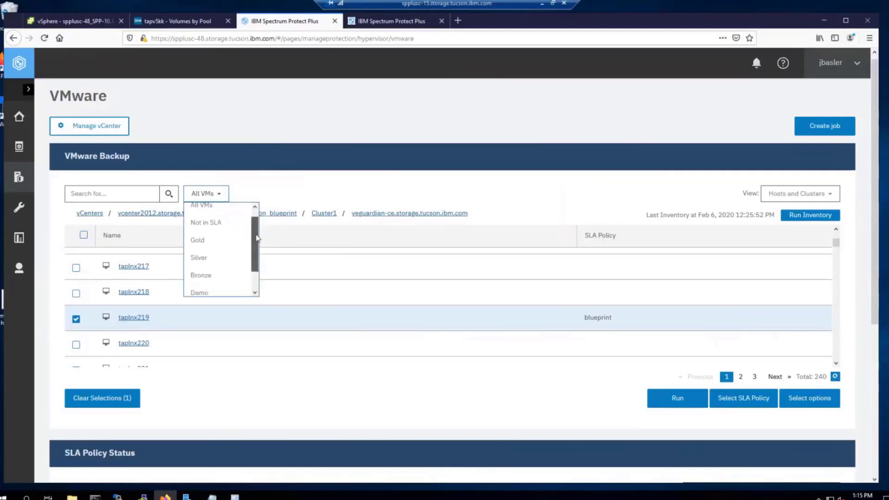
{"action": "left_click", "coordinate": [226, 225]}
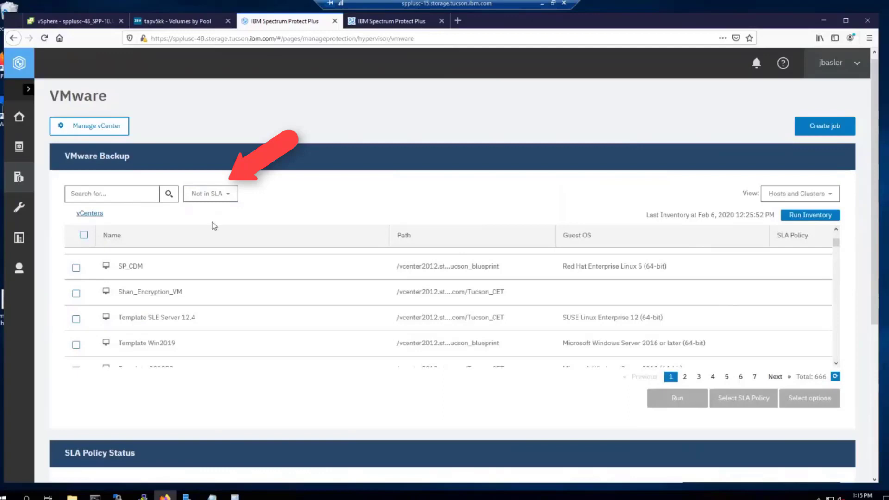
{"action": "left_click", "coordinate": [226, 195]}
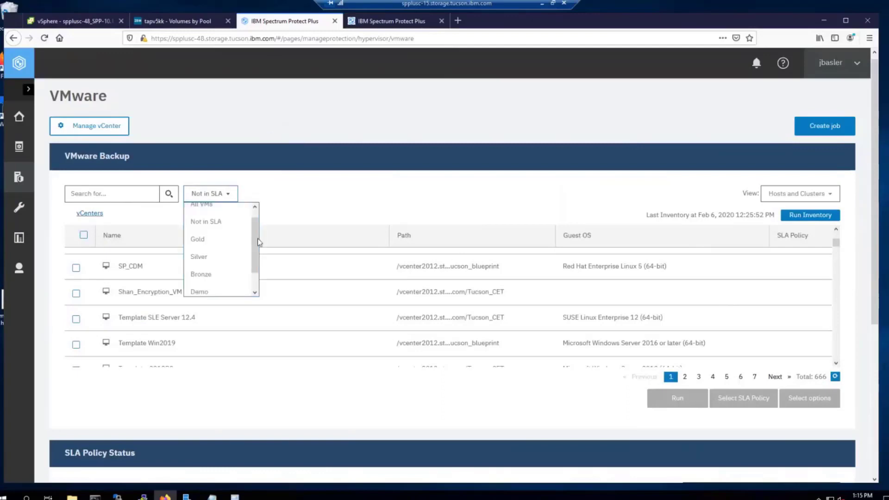
{"action": "left_click_drag", "start_coordinate": [255, 240], "coordinate": [254, 264]}
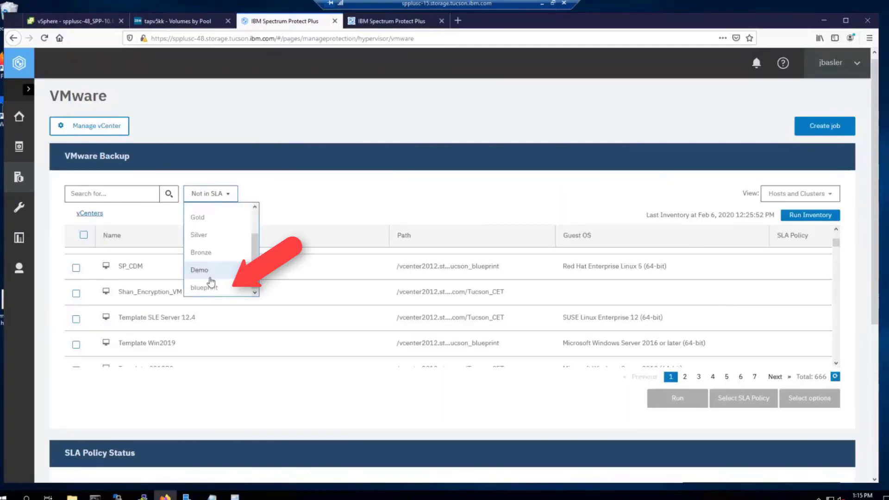
{"action": "left_click", "coordinate": [224, 291]}
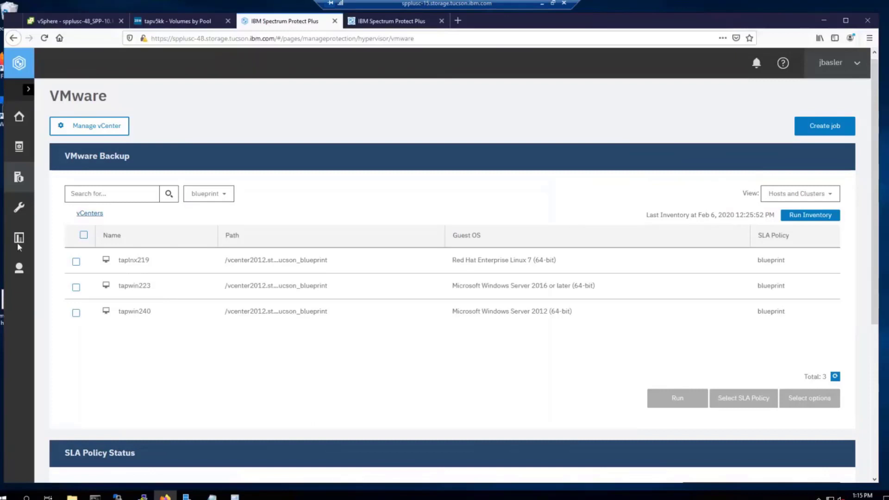
Step: On the VADP Proxy page, suspend the spplusc-48.storage.tucson.ibm.com proxy
{"action": "left_click", "coordinate": [19, 207]}
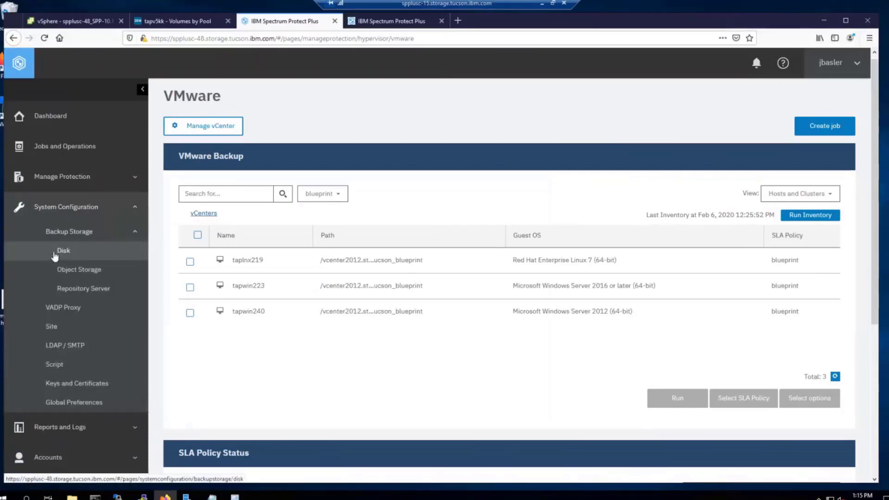
{"action": "left_click", "coordinate": [61, 312]}
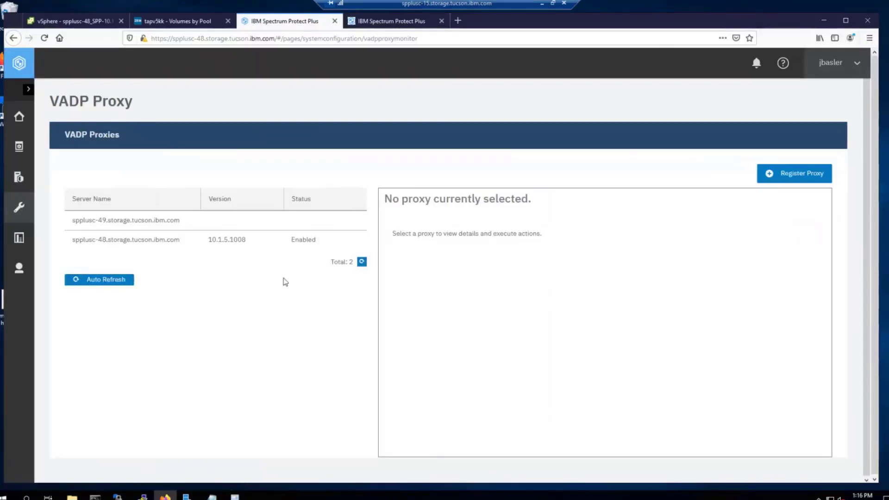
{"action": "left_click", "coordinate": [189, 243]}
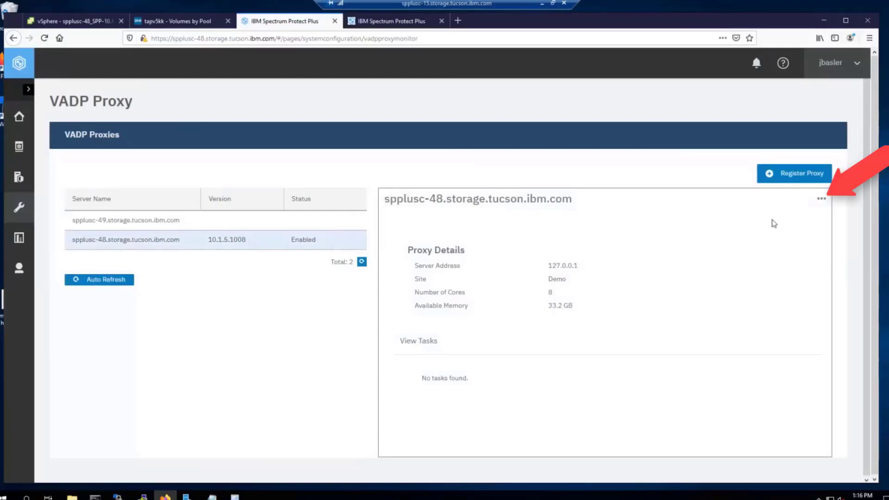
{"action": "left_click", "coordinate": [822, 201]}
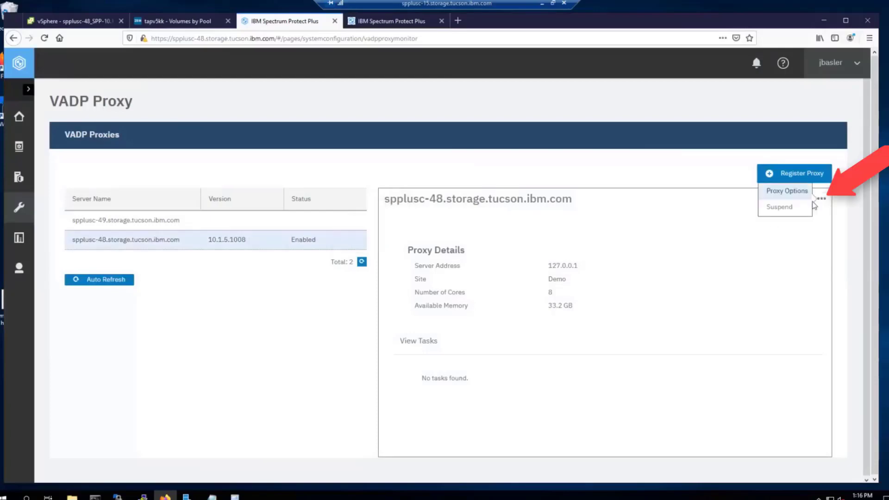
{"action": "left_click", "coordinate": [779, 207]}
{"action": "left_click", "coordinate": [609, 201]}
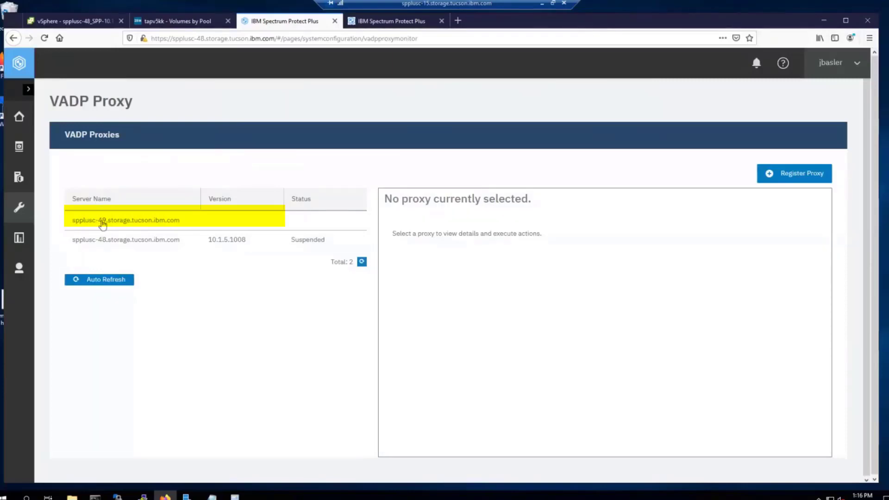
Step: Open the Enable Proxy form for spplusc-49 (9.11.62.100) with an existing user, then expand Accounts
{"action": "left_click", "coordinate": [218, 224]}
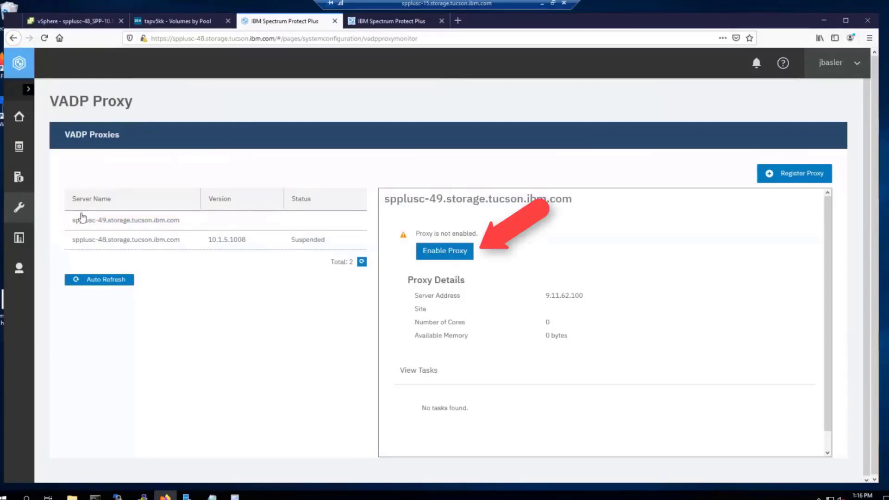
{"action": "left_click", "coordinate": [448, 253]}
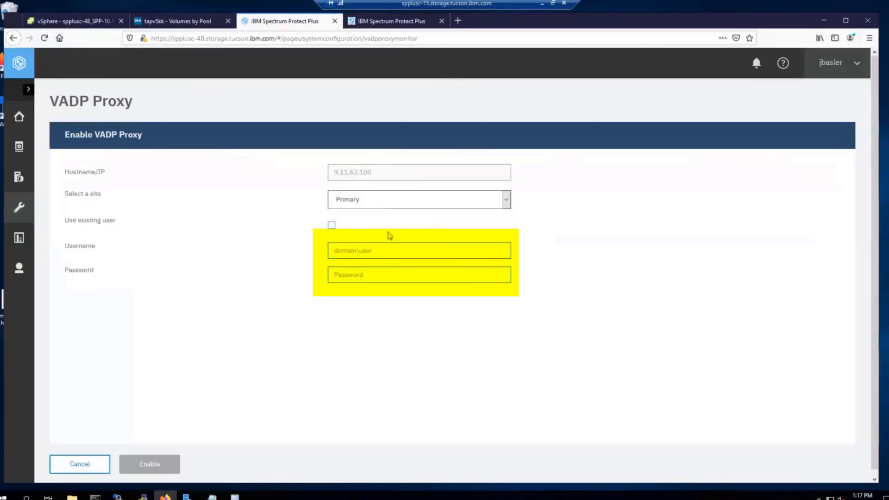
{"action": "left_click", "coordinate": [332, 226]}
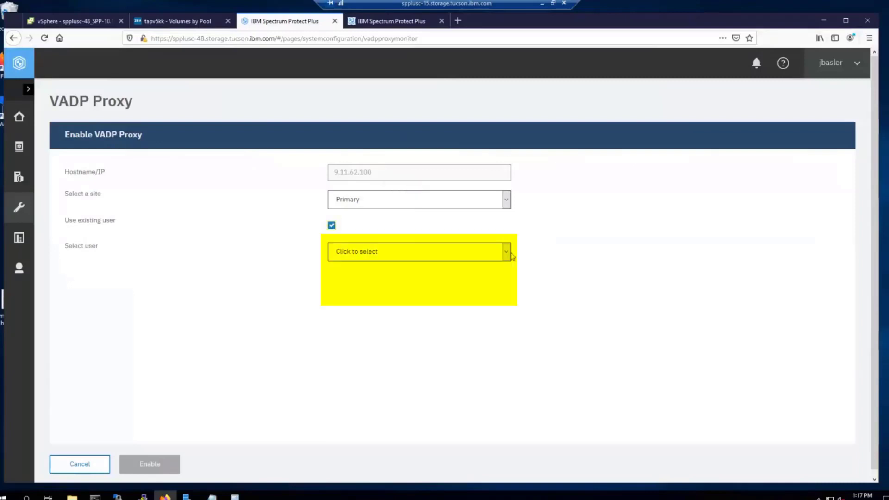
{"action": "left_click", "coordinate": [507, 252]}
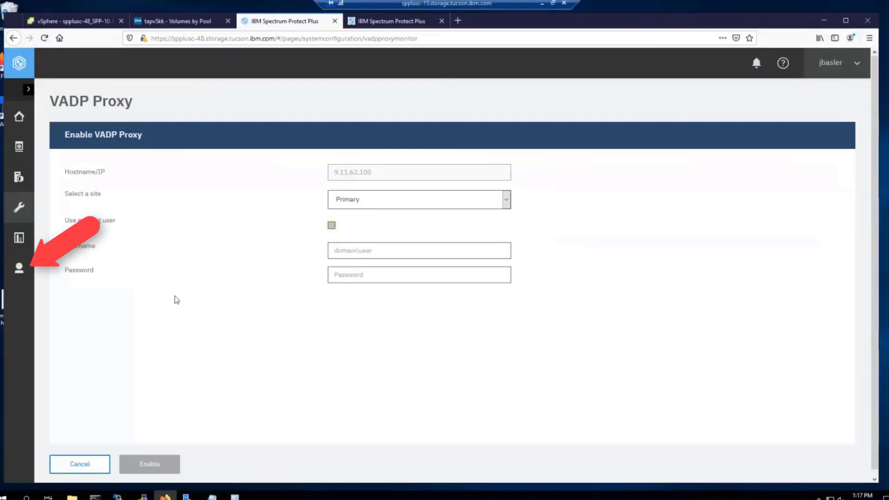
{"action": "left_click", "coordinate": [19, 268]}
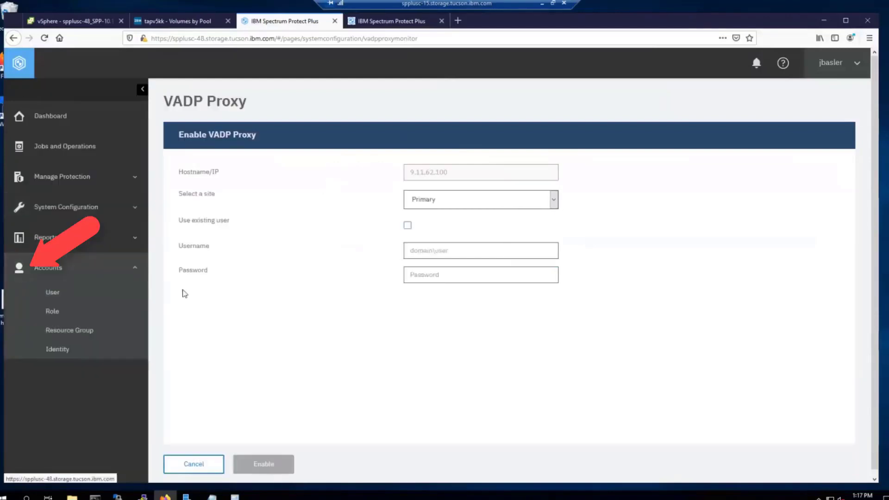
Step: Create and save identity vadp_serveradmin with username serveradmin and its password
{"action": "left_click", "coordinate": [65, 348]}
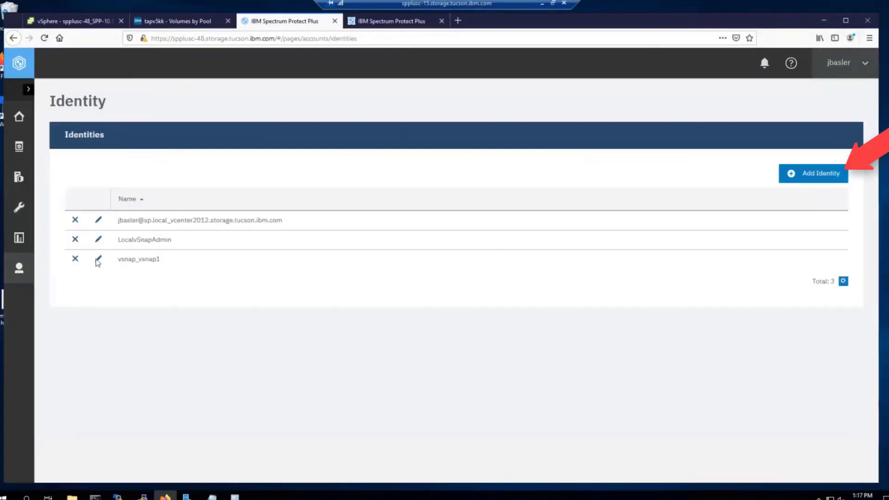
{"action": "left_click", "coordinate": [789, 175]}
{"action": "left_click", "coordinate": [249, 199]}
{"action": "type", "text": "vadp"}
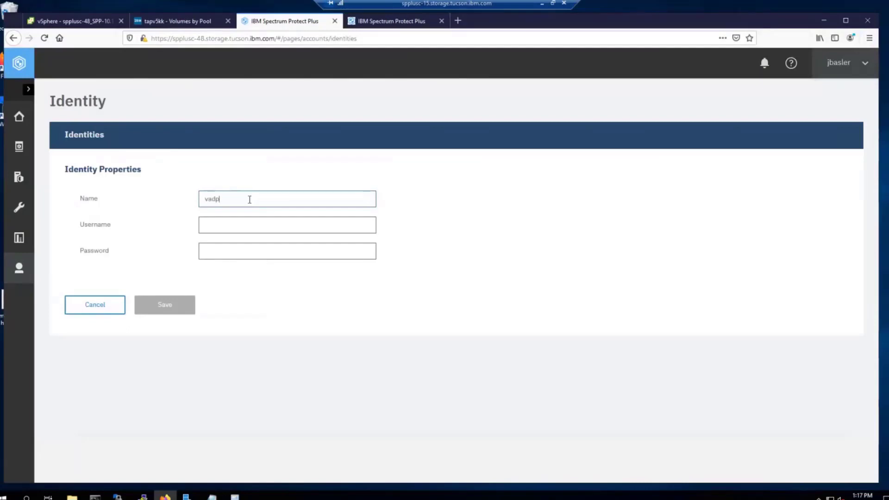
{"action": "type", "text": "_serveradmin"}
{"action": "left_click", "coordinate": [233, 226]}
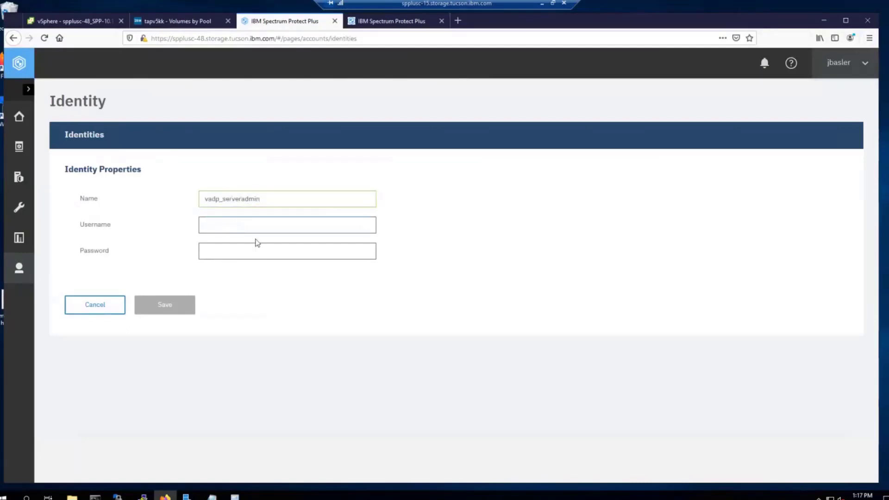
{"action": "type", "text": "serveradmin"}
{"action": "key", "text": "Tab"}
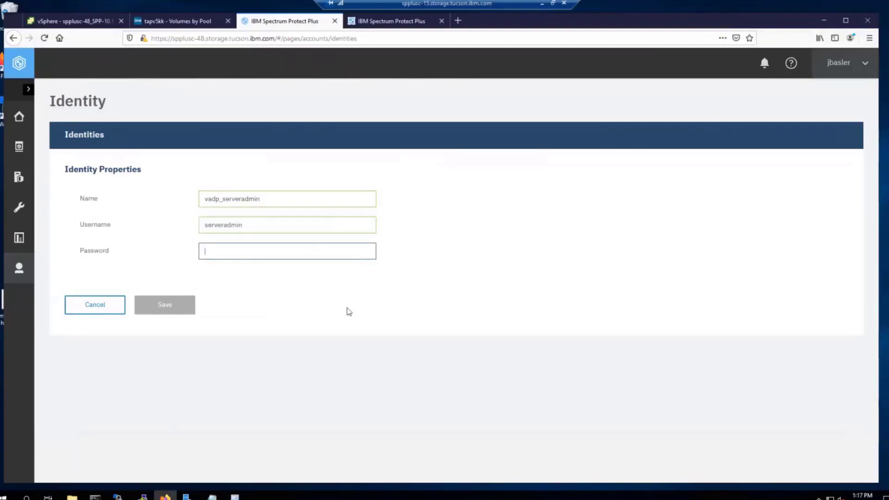
{"action": "type", "text": "•••"}
{"action": "key", "text": "BackSpace"}
{"action": "key", "text": "BackSpace"}
{"action": "type", "text": "•"}
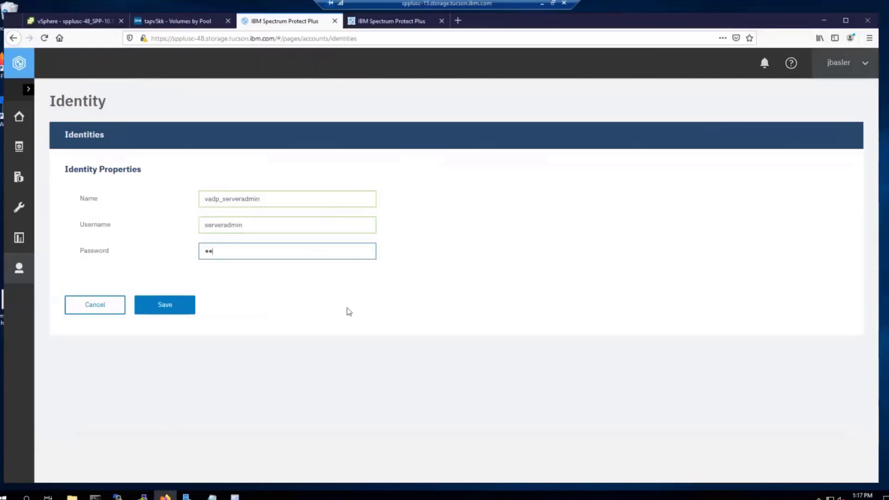
{"action": "type", "text": "••••••"}
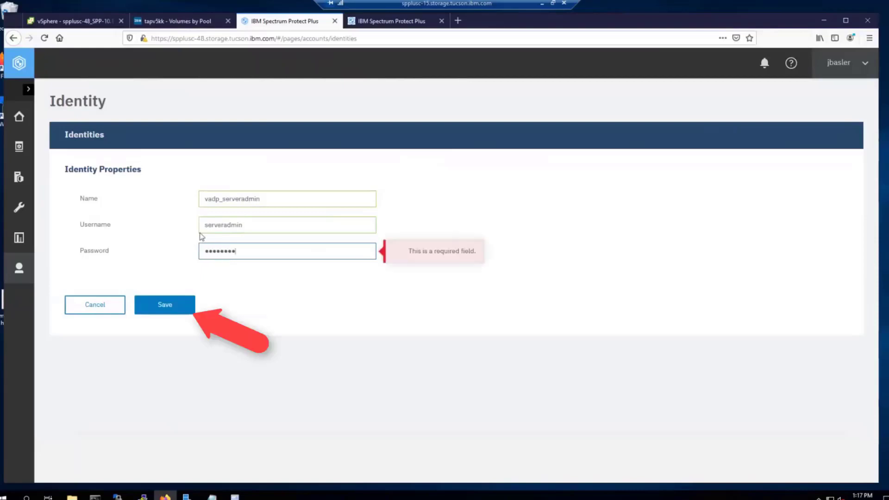
{"action": "left_click", "coordinate": [164, 307]}
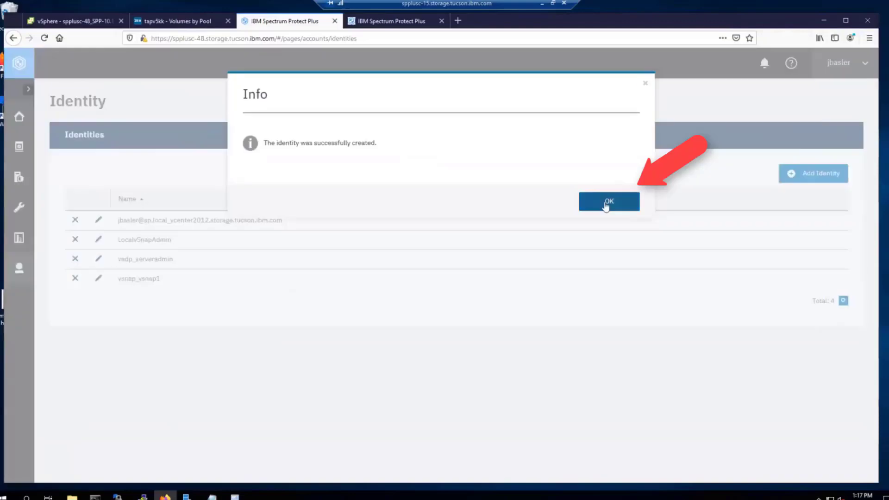
{"action": "left_click", "coordinate": [606, 200]}
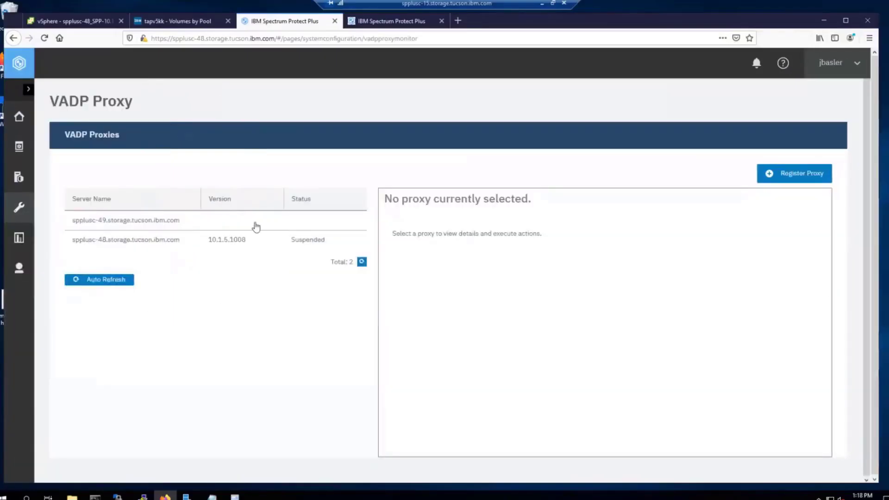
Step: Enable proxy spplusc-49 with the existing vadp_serveradmin identity, refresh the list and view its details
{"action": "left_click", "coordinate": [255, 225]}
{"action": "left_click", "coordinate": [445, 250]}
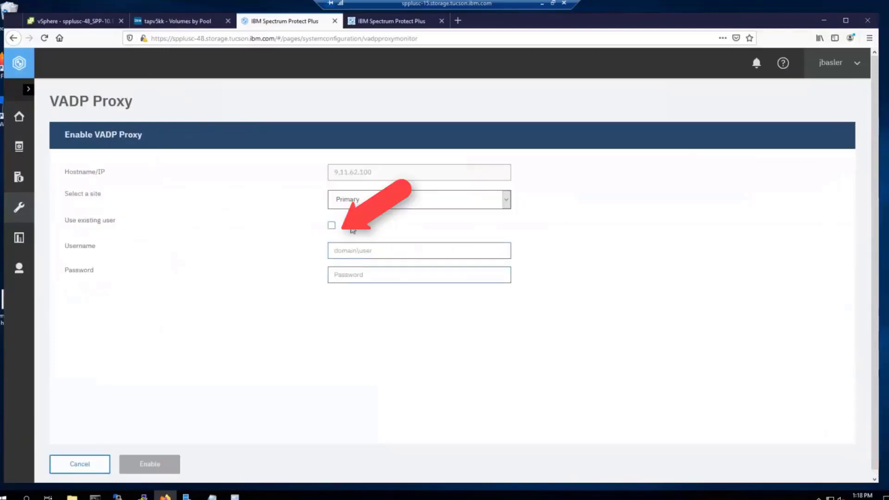
{"action": "left_click", "coordinate": [330, 227]}
{"action": "left_click", "coordinate": [357, 249]}
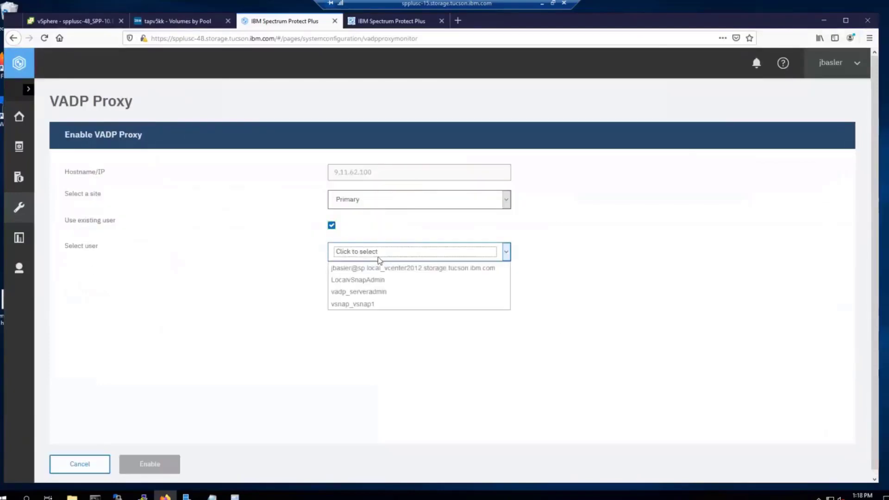
{"action": "left_click", "coordinate": [379, 295]}
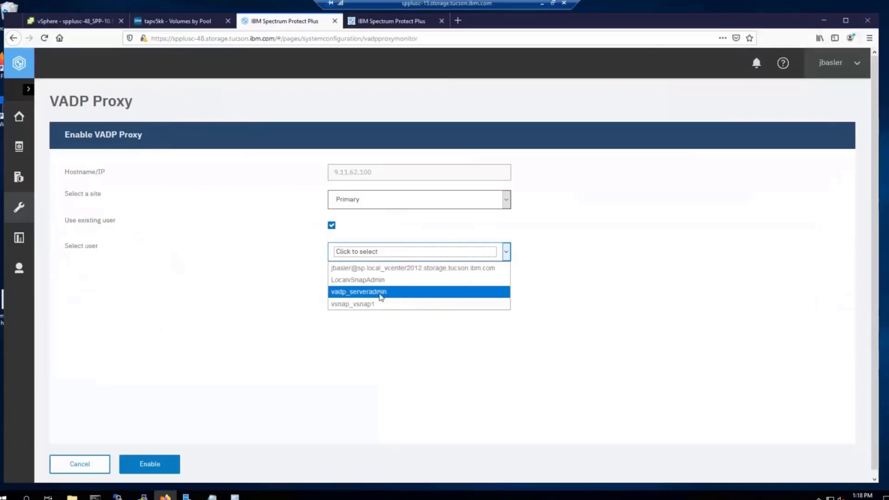
{"action": "left_click", "coordinate": [146, 459]}
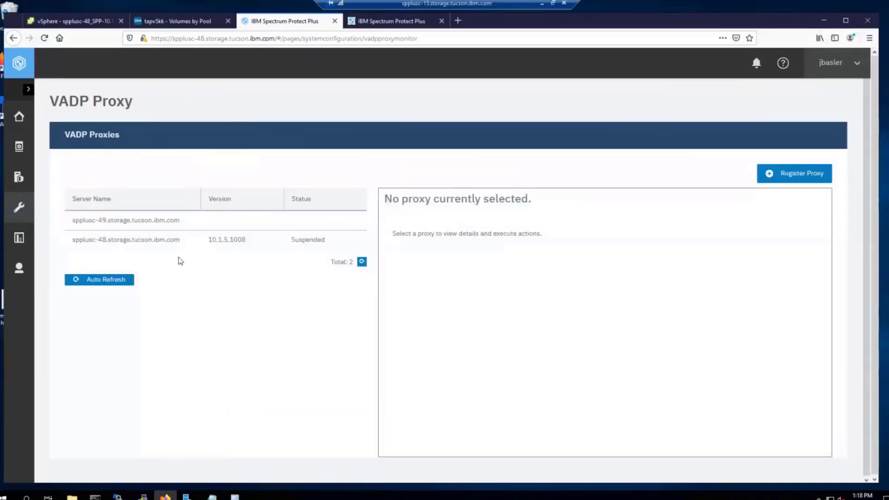
{"action": "left_click", "coordinate": [362, 262]}
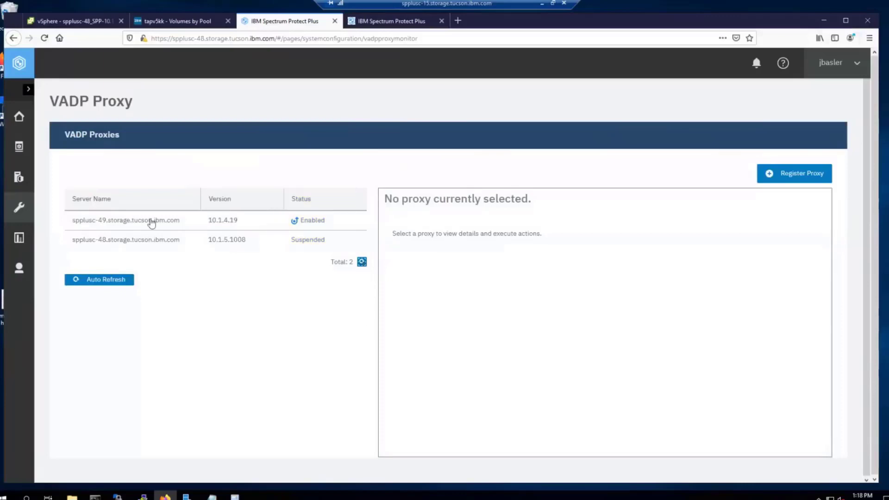
{"action": "left_click", "coordinate": [191, 221]}
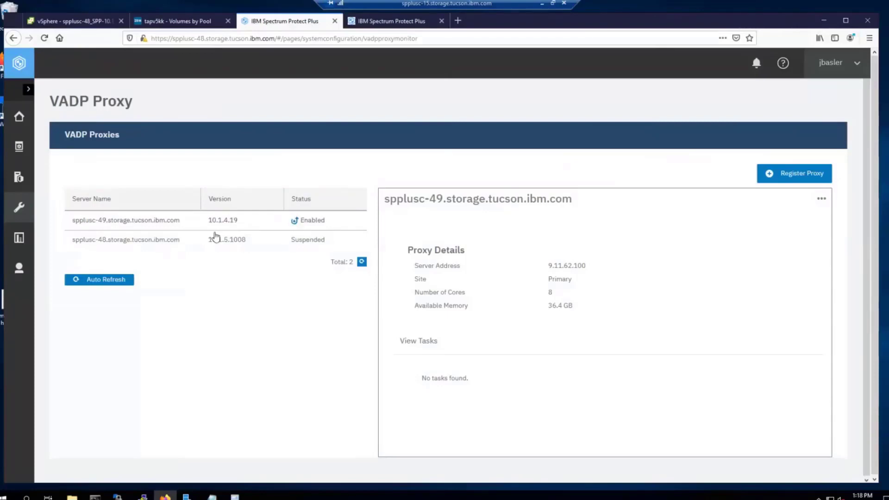
Step: Push an update to proxy spplusc-49 using the vadp_serveradmin identity
{"action": "left_click", "coordinate": [255, 224]}
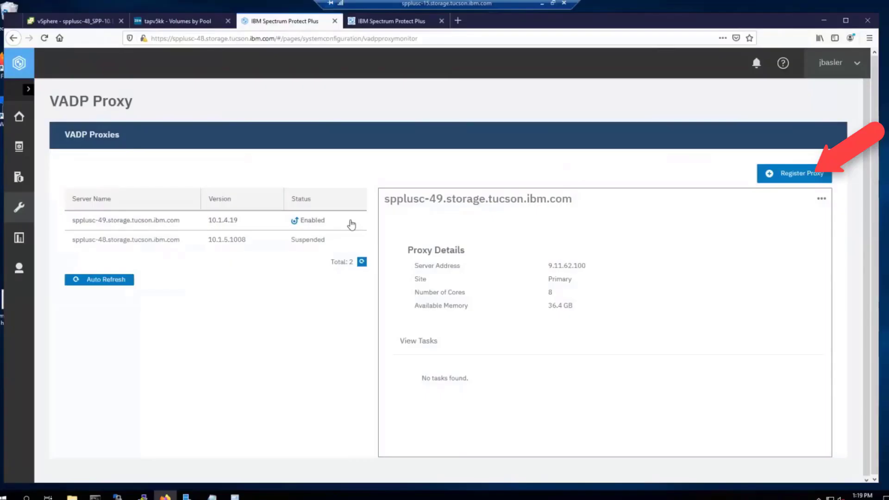
{"action": "left_click", "coordinate": [821, 201]}
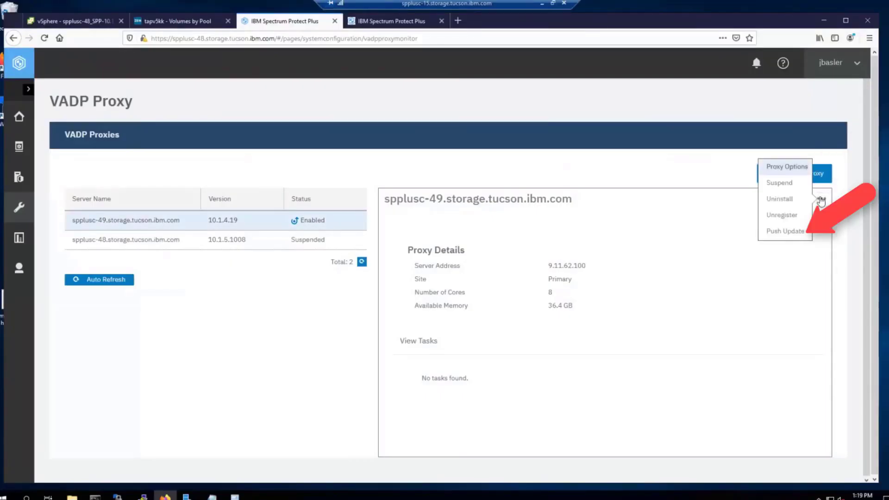
{"action": "left_click", "coordinate": [787, 232]}
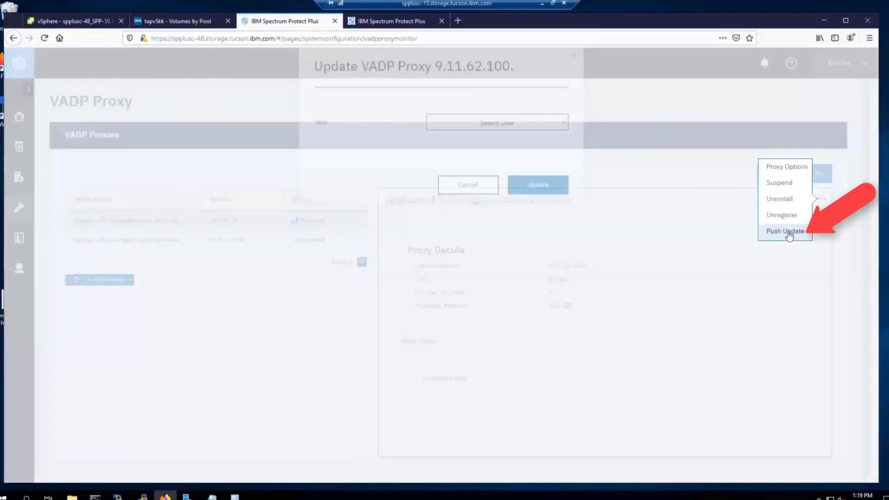
{"action": "left_click", "coordinate": [560, 152]}
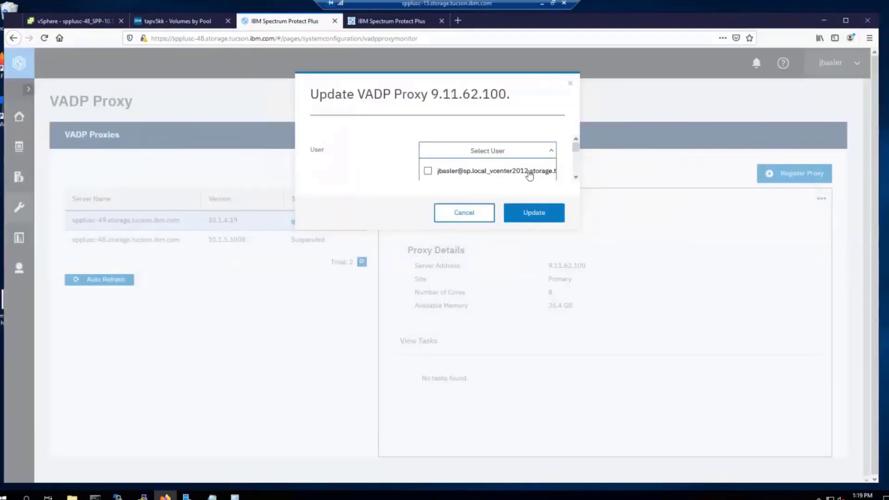
{"action": "scroll", "coordinate": [526, 174], "scroll_direction": "down", "scroll_amount": 3}
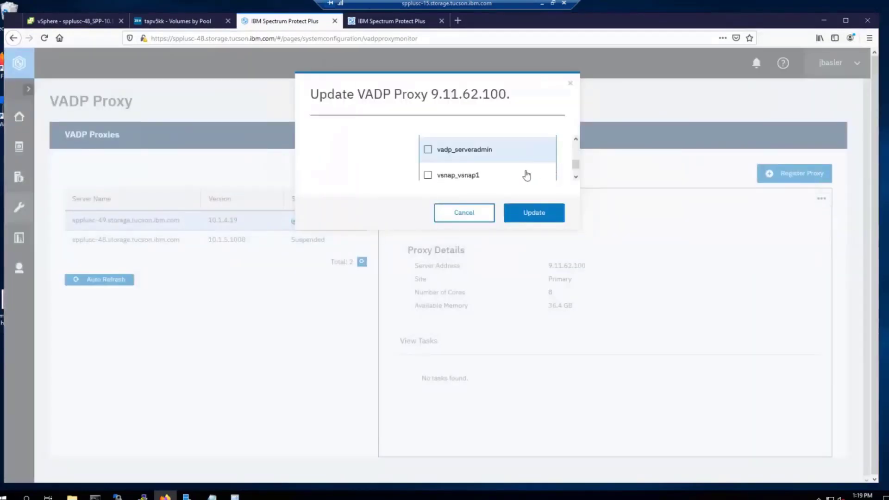
{"action": "left_click", "coordinate": [428, 143]}
{"action": "left_click", "coordinate": [533, 213]}
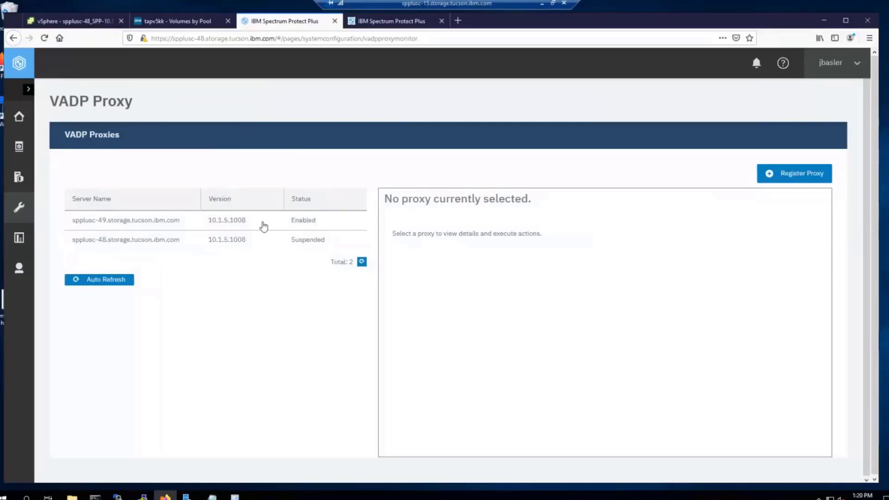
Step: In spplusc-49's proxy options, remove san, nbd and hotadd so only nbdssl transport remains
{"action": "left_click", "coordinate": [261, 225]}
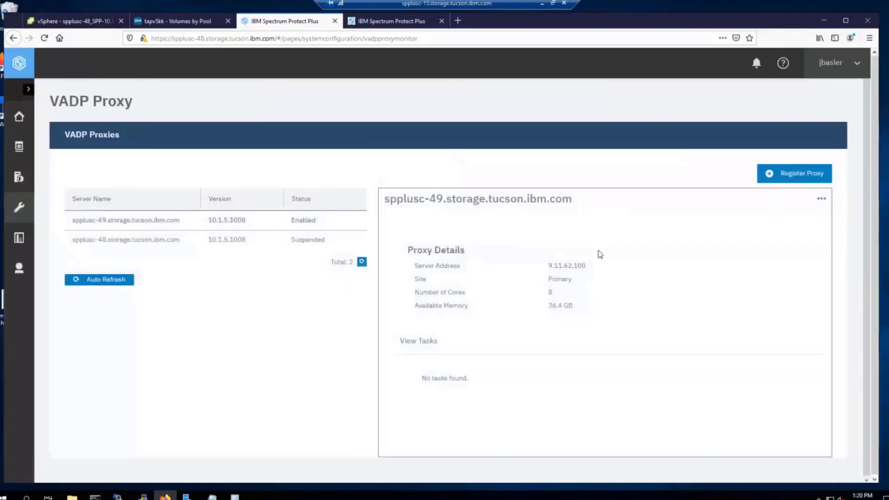
{"action": "left_click", "coordinate": [821, 199]}
{"action": "left_click", "coordinate": [787, 174]}
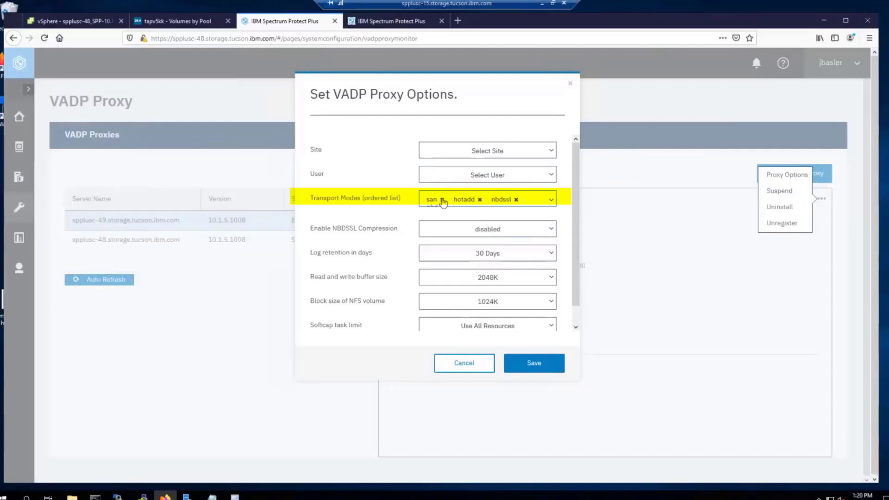
{"action": "left_click", "coordinate": [442, 199]}
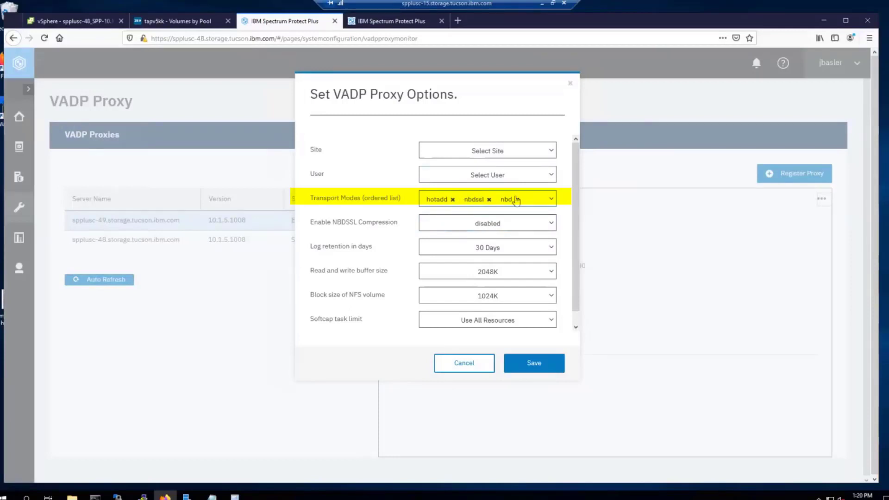
{"action": "left_click", "coordinate": [517, 200]}
{"action": "left_click", "coordinate": [453, 199]}
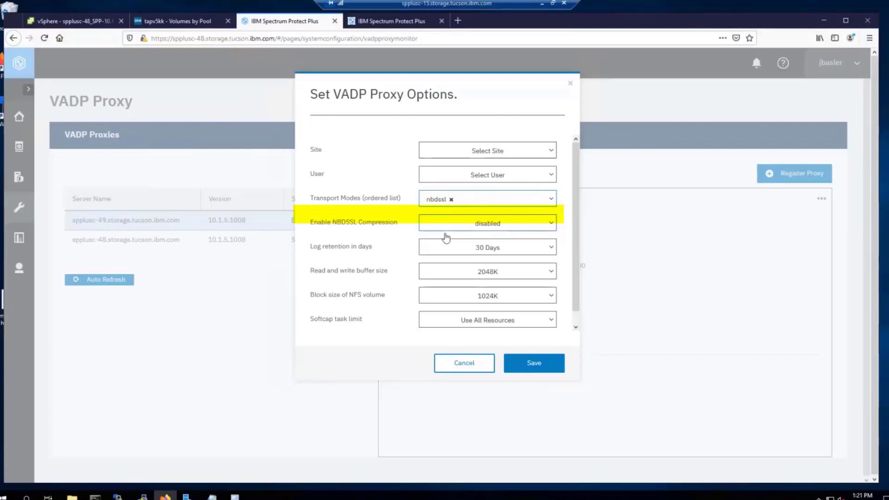
Step: Leave NBDSSL compression disabled and save the proxy options
{"action": "left_click", "coordinate": [542, 230]}
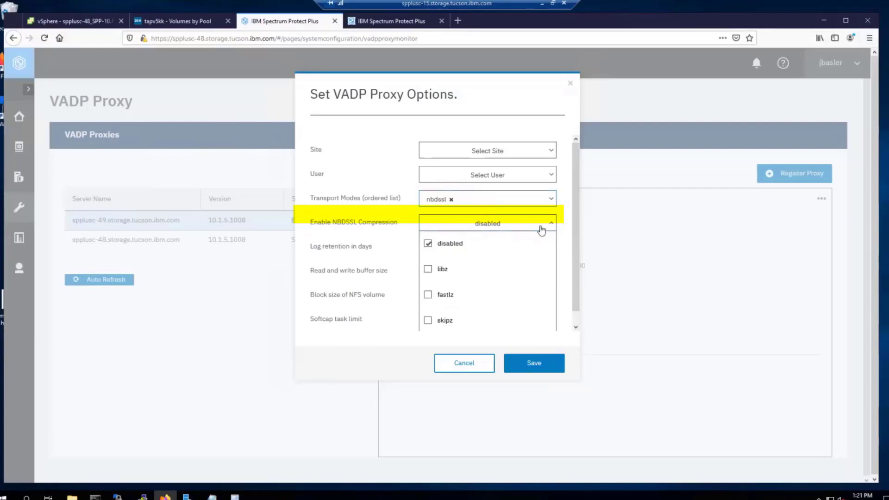
{"action": "scroll", "coordinate": [575, 248], "scroll_direction": "down", "scroll_amount": 1}
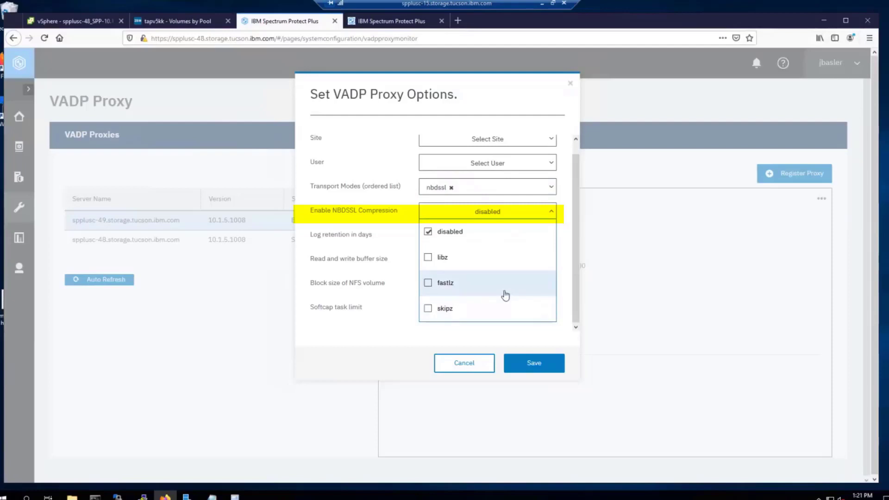
{"action": "left_click", "coordinate": [565, 241]}
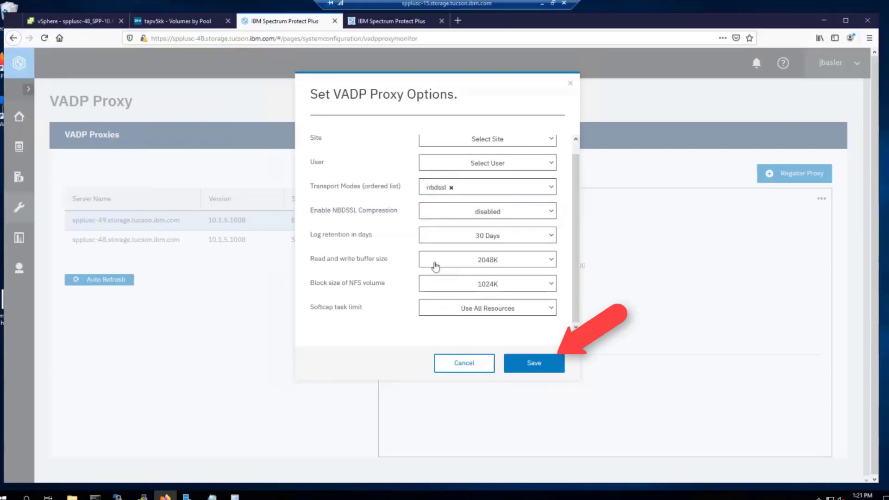
{"action": "left_click", "coordinate": [535, 371]}
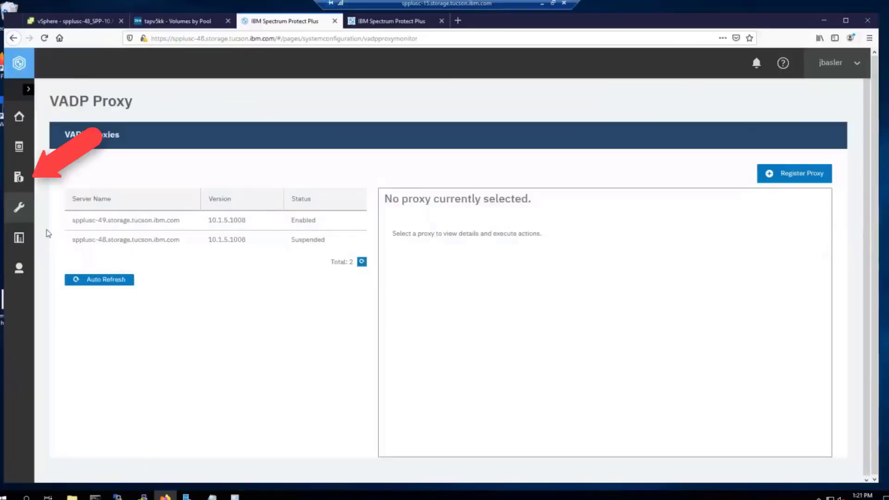
Step: Start the blueprint SLA policy backup from the VMware backup page and expand its running job
{"action": "left_click", "coordinate": [19, 176]}
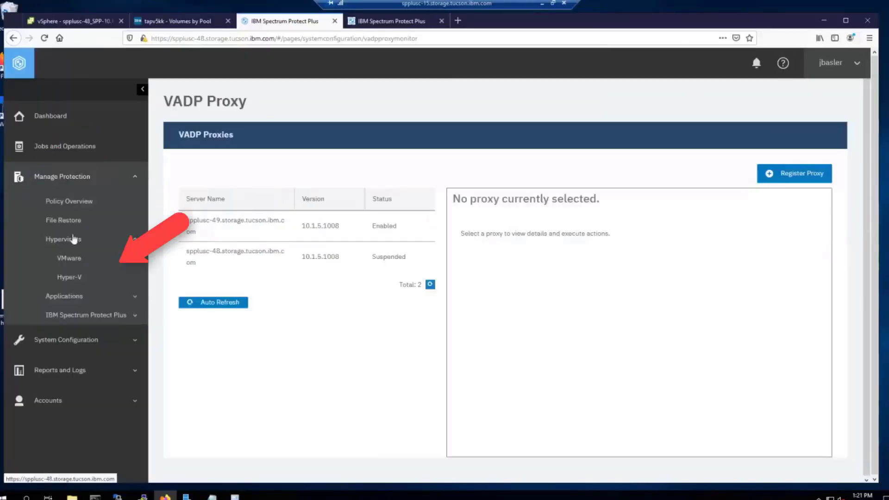
{"action": "left_click", "coordinate": [71, 258]}
{"action": "scroll", "coordinate": [329, 281], "scroll_direction": "down", "scroll_amount": 5}
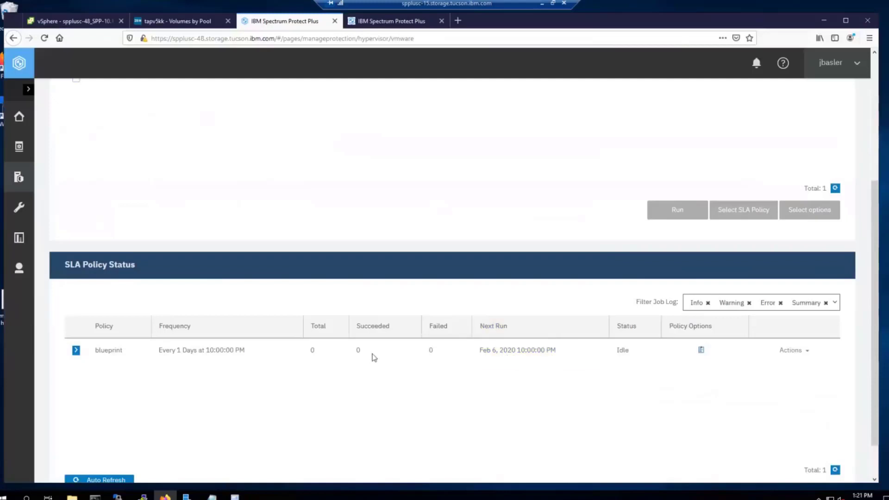
{"action": "scroll", "coordinate": [857, 310], "scroll_direction": "down", "scroll_amount": 2}
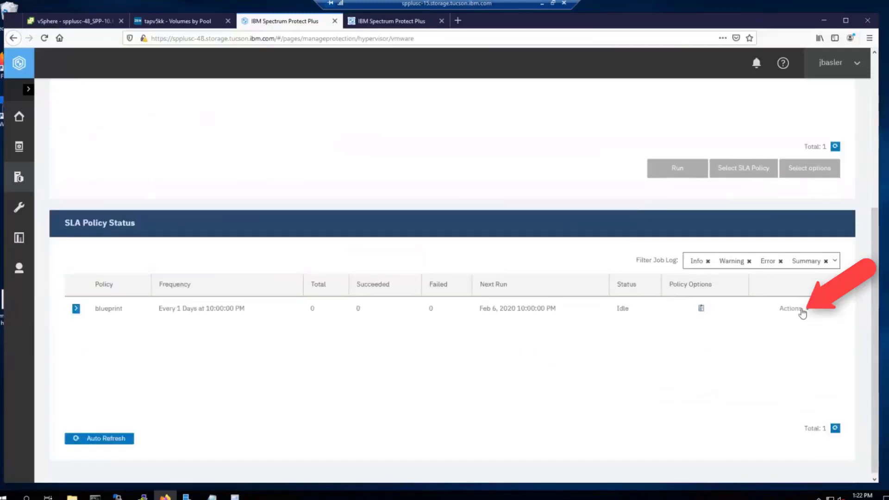
{"action": "left_click", "coordinate": [787, 309]}
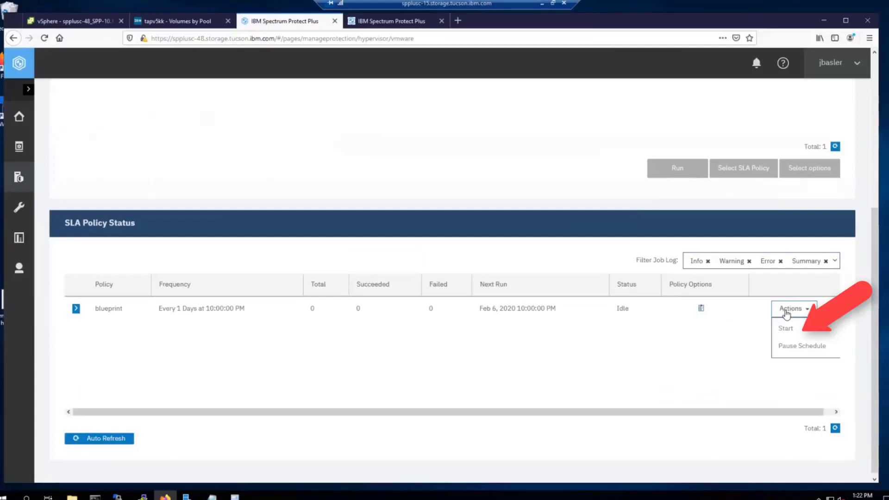
{"action": "left_click", "coordinate": [787, 329]}
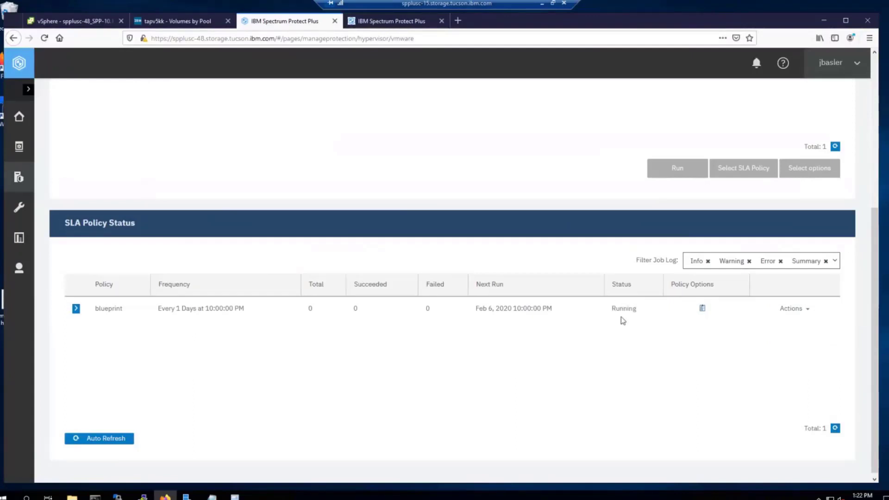
{"action": "left_click", "coordinate": [76, 308]}
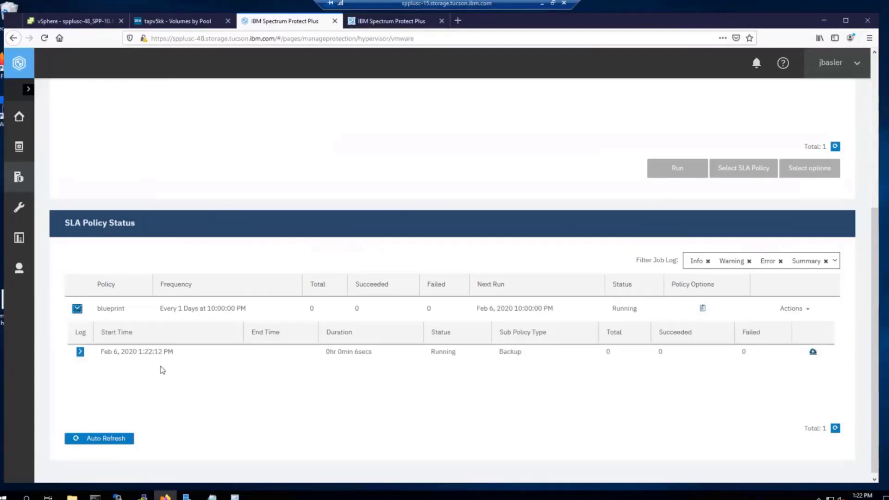
{"action": "left_click", "coordinate": [80, 352]}
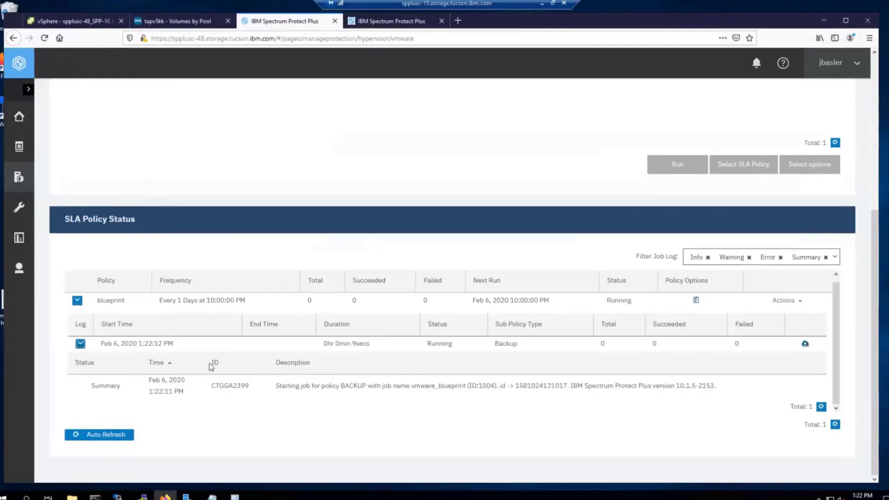
{"action": "left_click", "coordinate": [80, 344]}
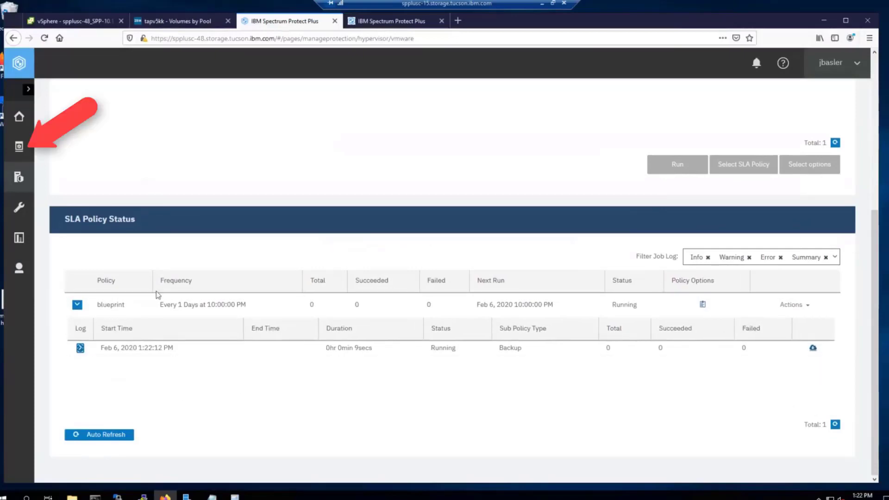
Step: Open the running vmware_blueprint job's log and filter it to include Info and Detail entries
{"action": "left_click", "coordinate": [19, 149]}
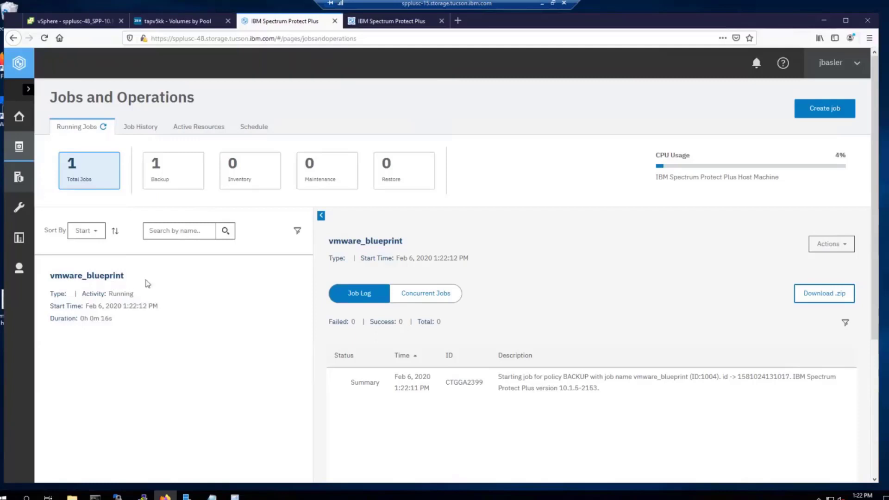
{"action": "left_click", "coordinate": [131, 307]}
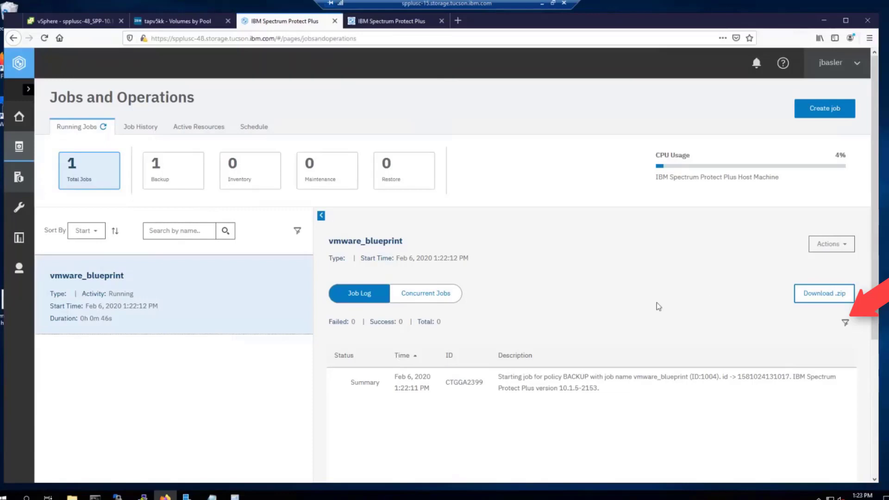
{"action": "left_click", "coordinate": [846, 324]}
{"action": "scroll", "coordinate": [758, 336], "scroll_direction": "down", "scroll_amount": 2}
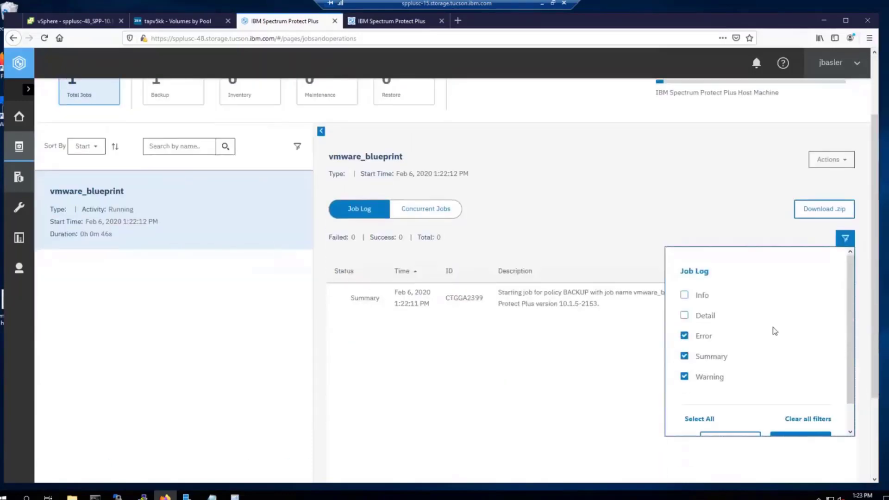
{"action": "scroll", "coordinate": [775, 331], "scroll_direction": "down", "scroll_amount": 1}
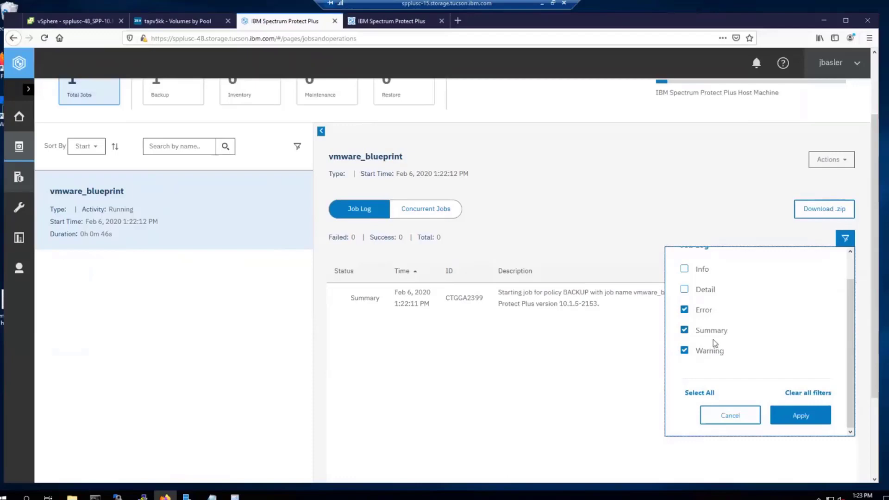
{"action": "left_click", "coordinate": [685, 268]}
{"action": "left_click", "coordinate": [685, 289]}
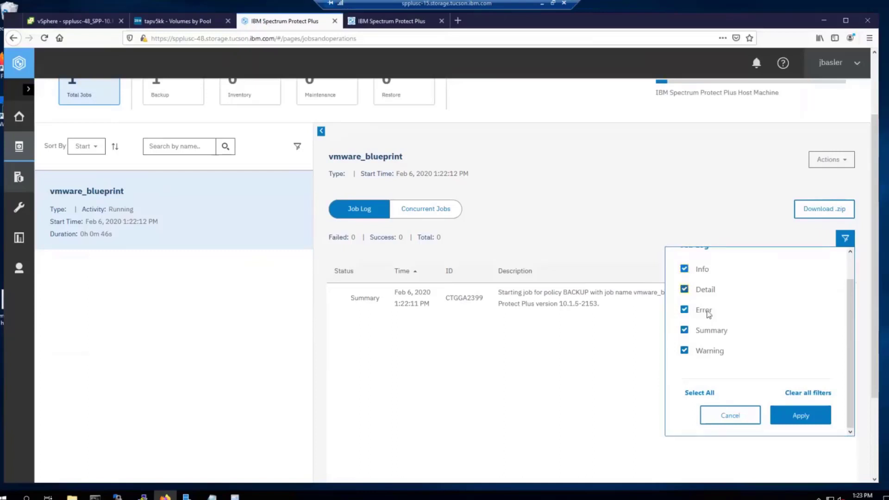
{"action": "left_click", "coordinate": [800, 414]}
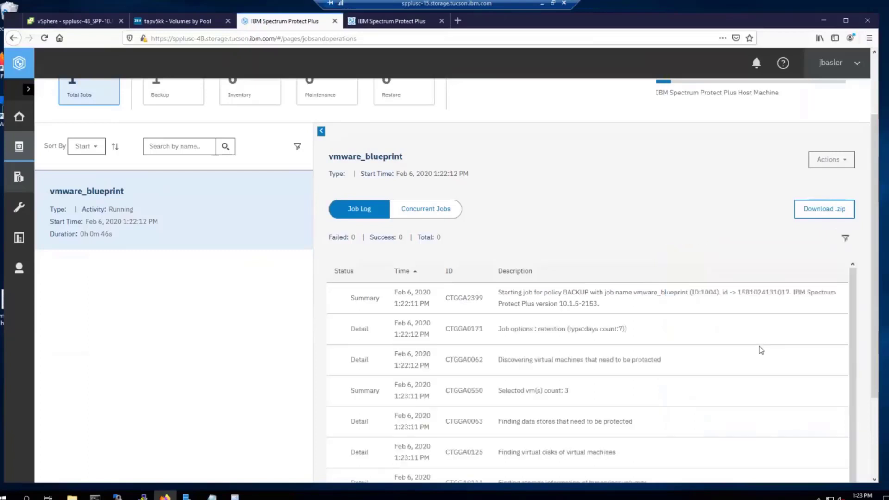
Step: Review the log entries for the selected VM count, target volume creation and vSnap controller host
{"action": "scroll", "coordinate": [423, 369], "scroll_direction": "down", "scroll_amount": 2}
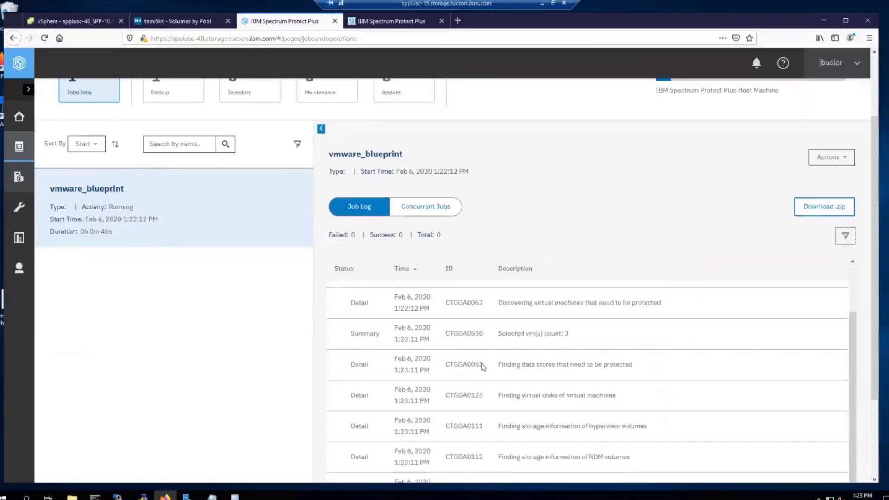
{"action": "scroll", "coordinate": [728, 324], "scroll_direction": "down", "scroll_amount": 3}
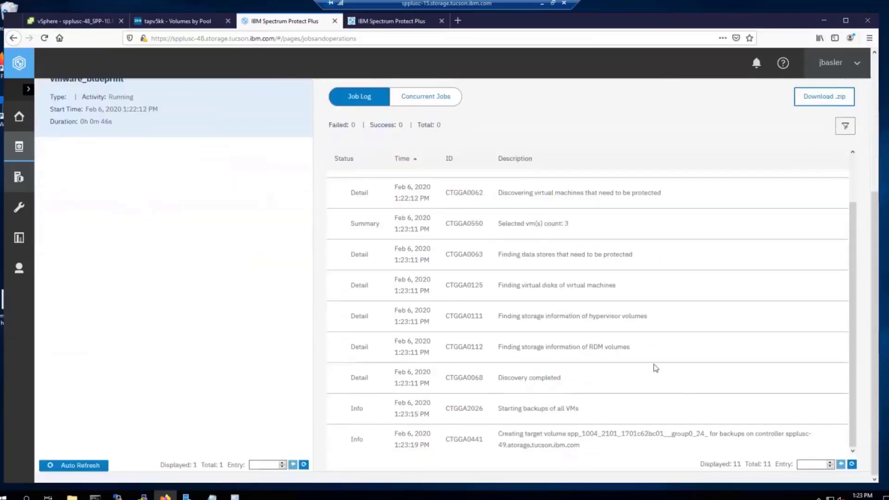
{"action": "scroll", "coordinate": [531, 292], "scroll_direction": "up", "scroll_amount": 1}
{"action": "scroll", "coordinate": [531, 292], "scroll_direction": "up", "scroll_amount": 3}
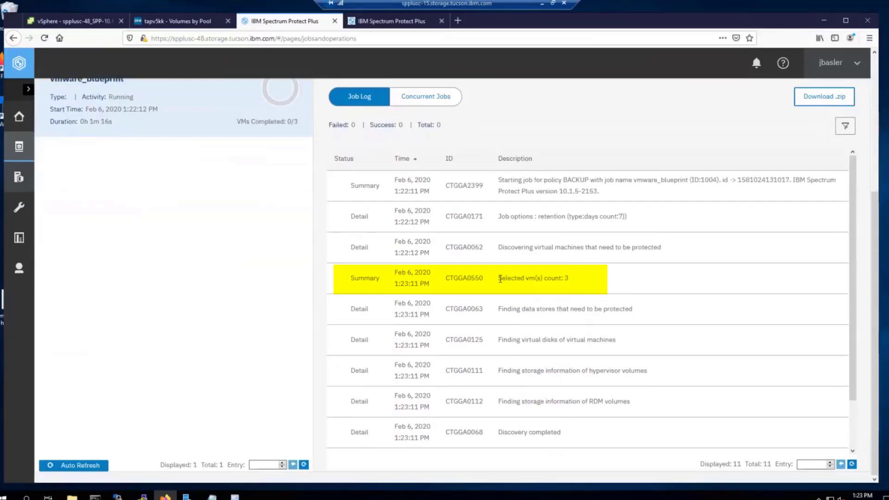
{"action": "left_click_drag", "start_coordinate": [500, 279], "coordinate": [641, 276]}
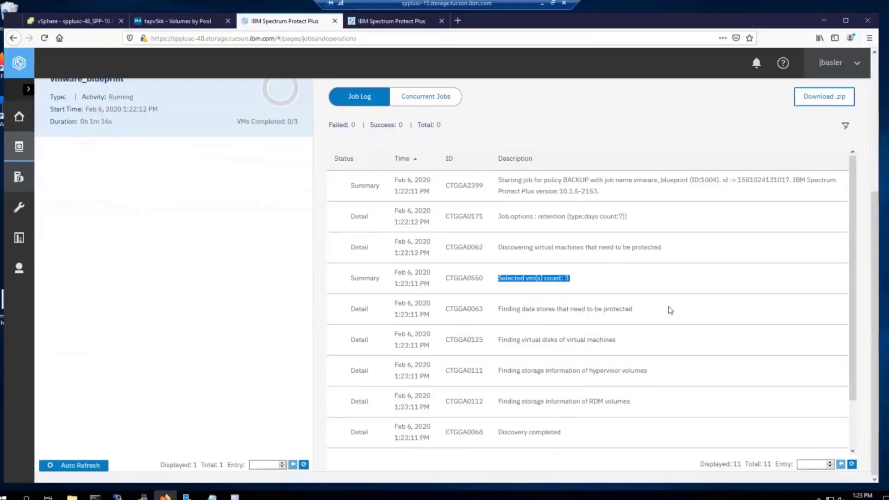
{"action": "scroll", "coordinate": [635, 313], "scroll_direction": "down", "scroll_amount": 2}
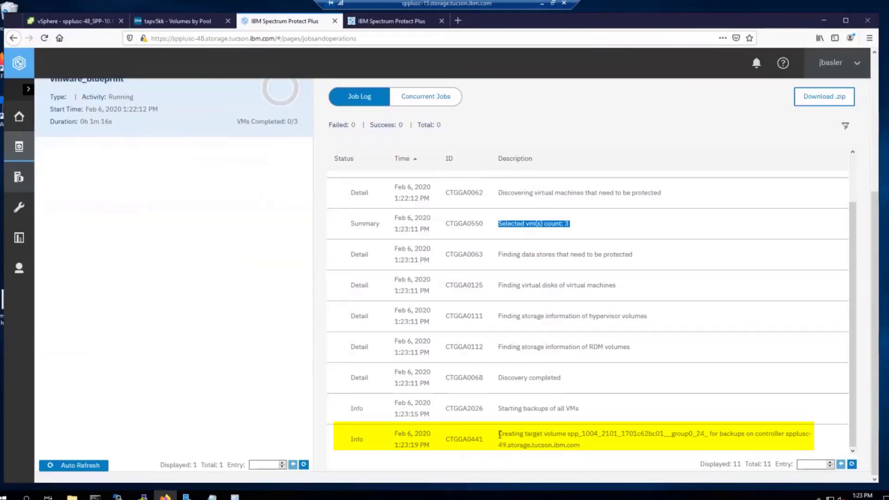
{"action": "left_click_drag", "start_coordinate": [499, 434], "coordinate": [587, 448]}
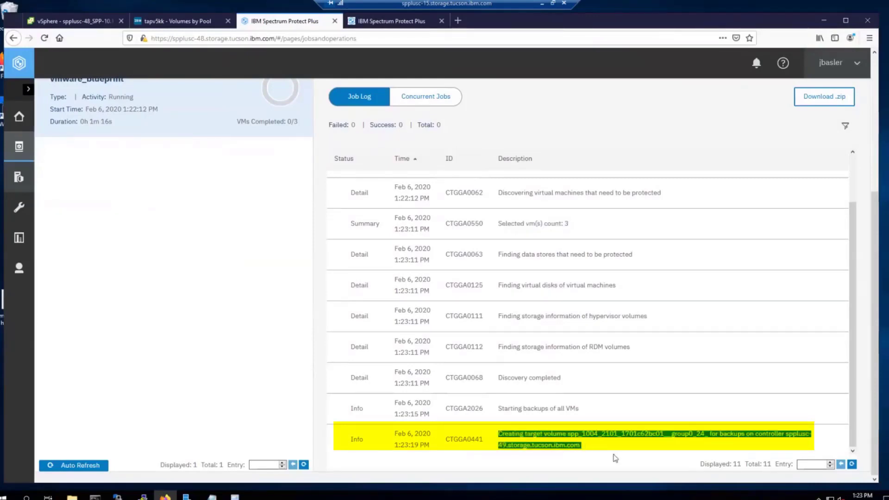
{"action": "left_click", "coordinate": [655, 452]}
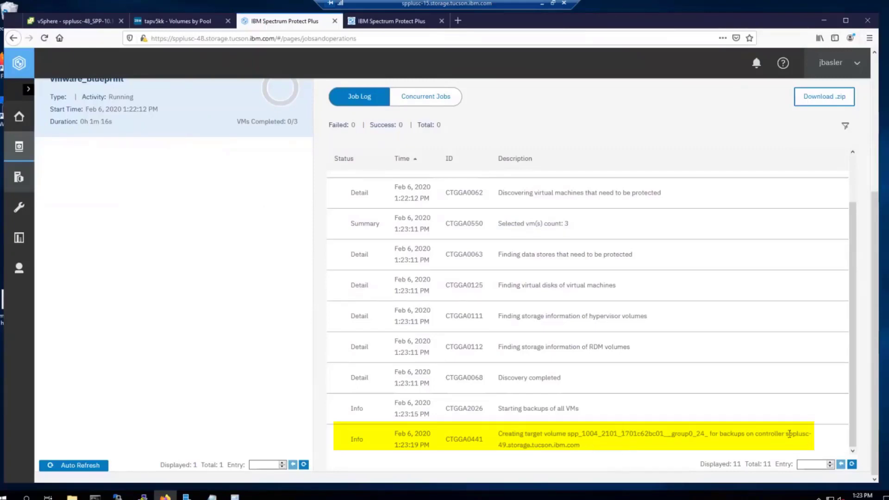
{"action": "left_click_drag", "start_coordinate": [787, 433], "coordinate": [598, 452]}
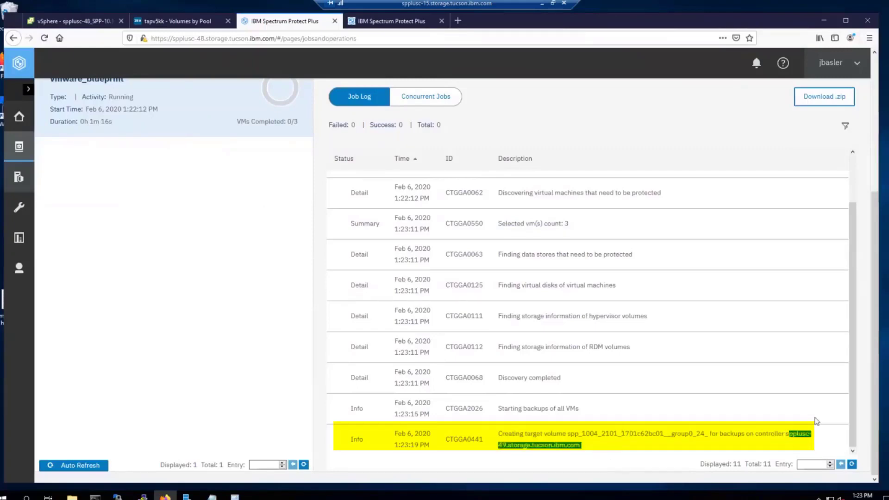
{"action": "left_click", "coordinate": [771, 446]}
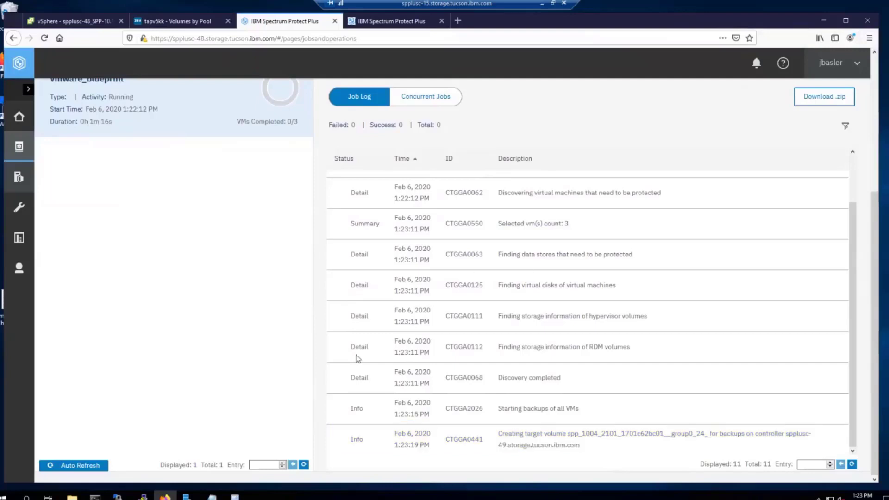
Step: Connect to spplusc-49 in a new PuTTY session and log in as serveradmin
{"action": "right_click", "coordinate": [142, 498]}
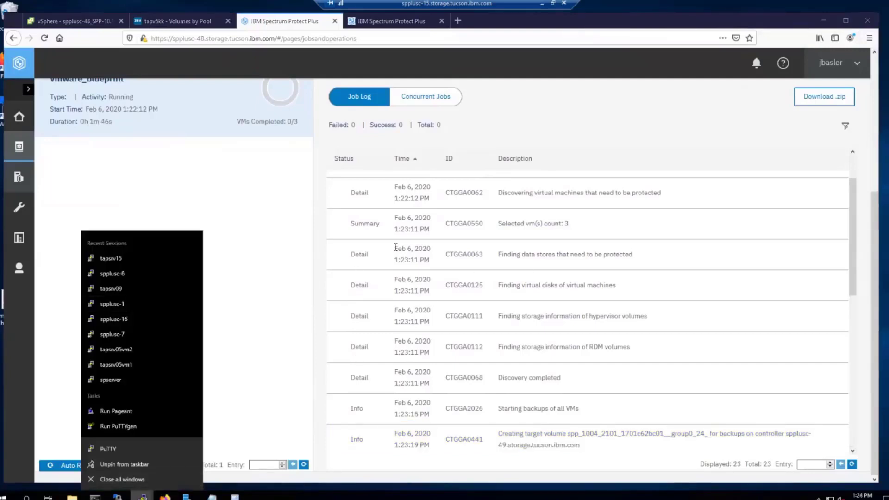
{"action": "left_click", "coordinate": [120, 449]}
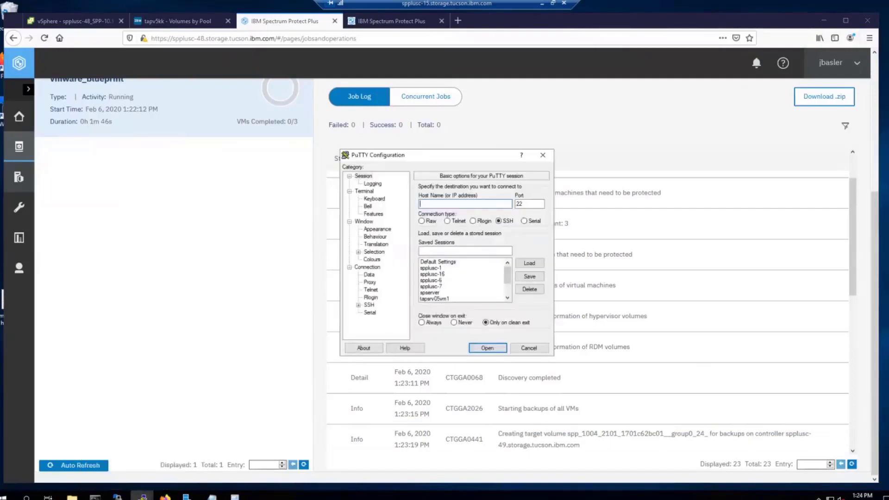
{"action": "type", "text": "spplusc-49"}
{"action": "key", "text": "Return"}
{"action": "type", "text": "serveradmin"}
{"action": "key", "text": "Return"}
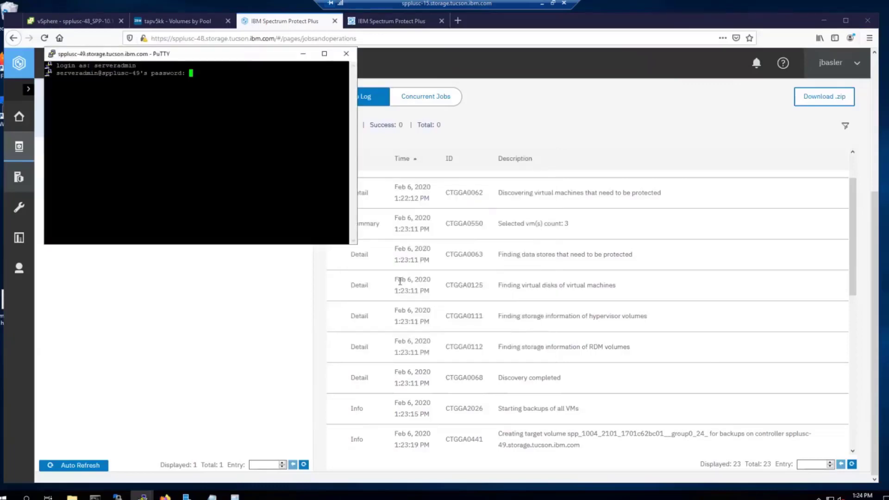
{"action": "key", "text": "Return"}
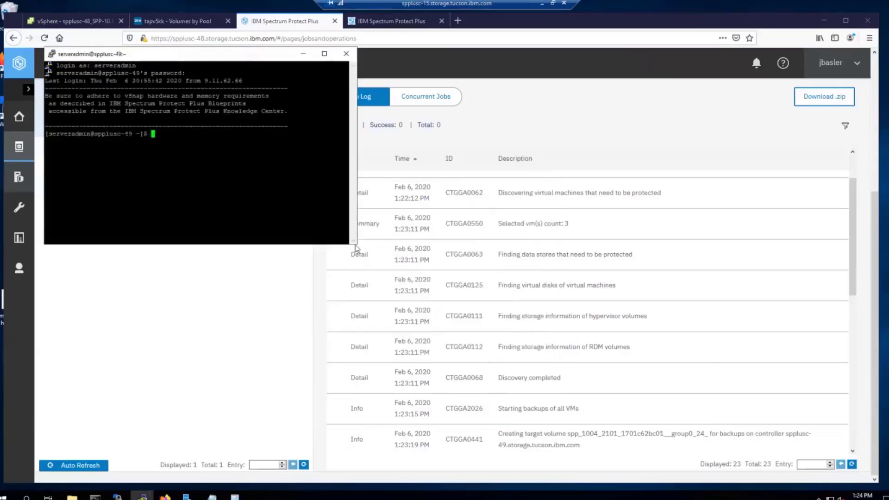
Step: Run 'vsnap volume show' and highlight the new backup target volume row
{"action": "left_click_drag", "start_coordinate": [357, 244], "coordinate": [490, 259]}
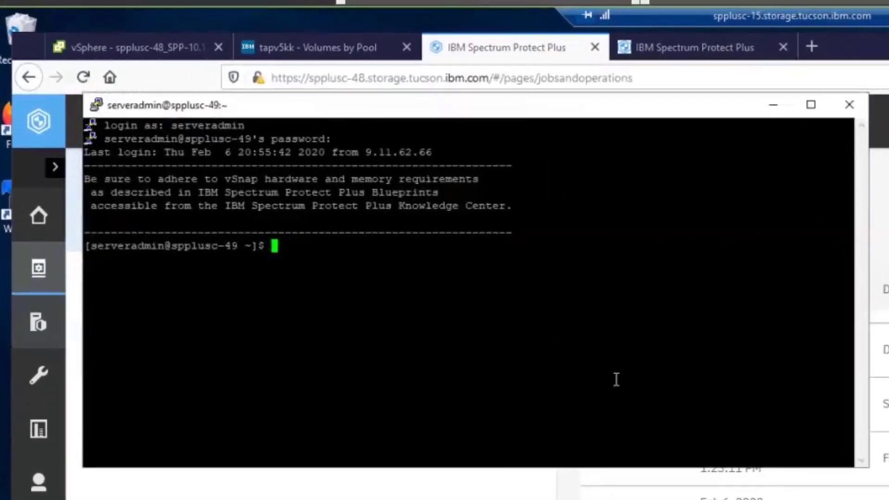
{"action": "type", "text": "vsnap volume show"}
{"action": "key", "text": "Return"}
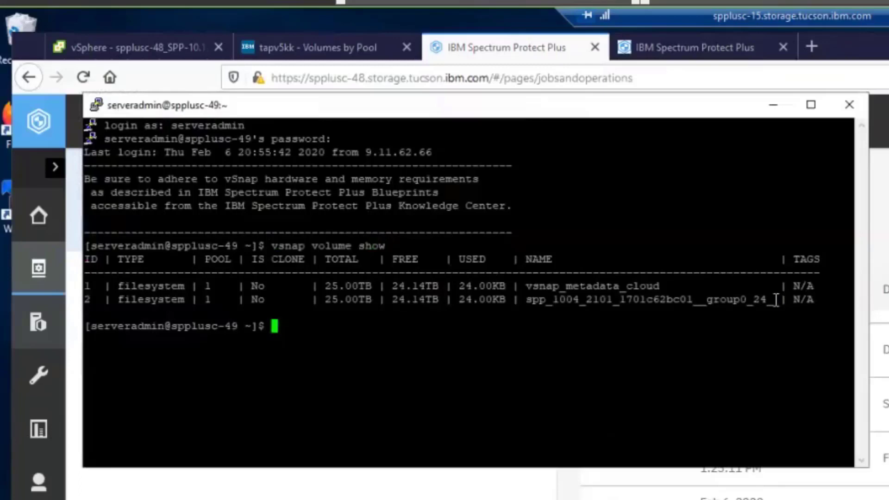
{"action": "left_click_drag", "start_coordinate": [782, 299], "coordinate": [87, 301]}
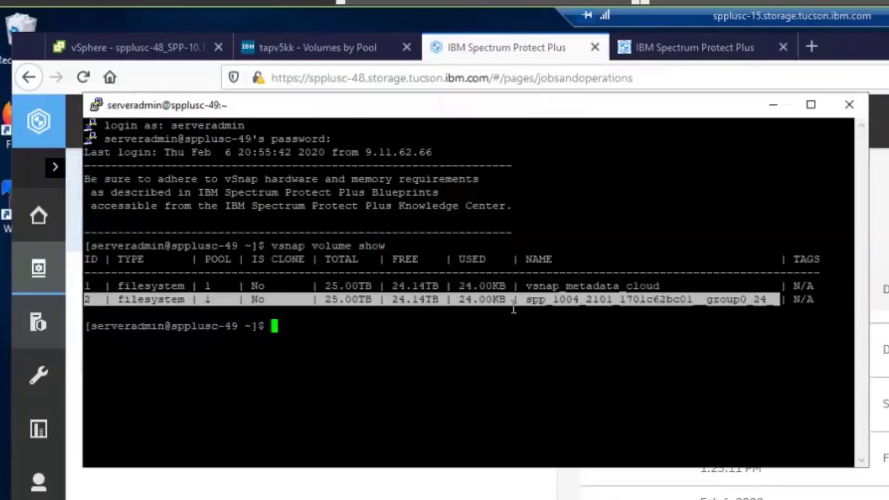
{"action": "left_click", "coordinate": [590, 306]}
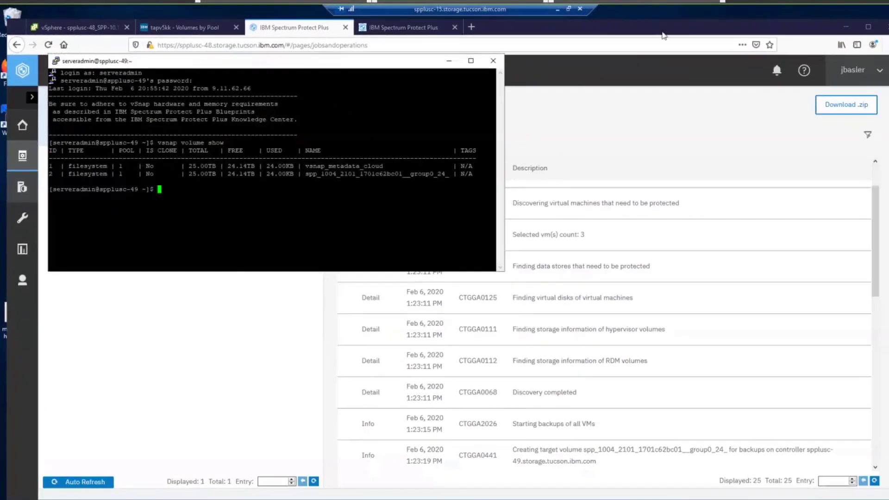
Step: Return to the vmware_blueprint job log and refresh its entries
{"action": "left_click", "coordinate": [665, 37]}
{"action": "scroll", "coordinate": [621, 316], "scroll_direction": "down", "scroll_amount": 4}
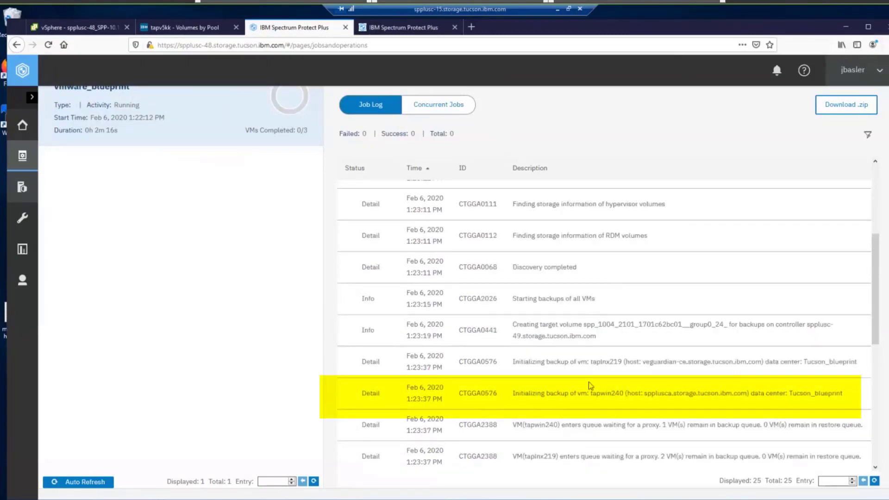
{"action": "scroll", "coordinate": [588, 384], "scroll_direction": "down", "scroll_amount": 1}
{"action": "scroll", "coordinate": [585, 339], "scroll_direction": "down", "scroll_amount": 4}
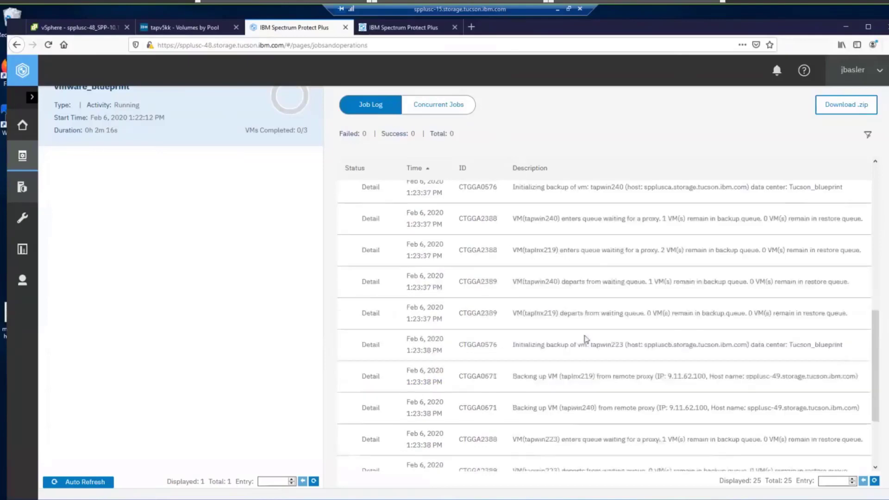
{"action": "scroll", "coordinate": [585, 339], "scroll_direction": "down", "scroll_amount": 3}
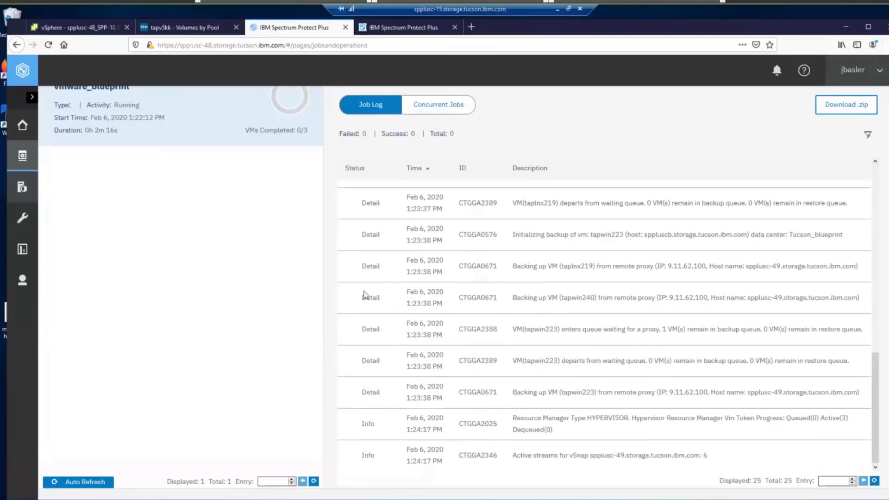
{"action": "scroll", "coordinate": [192, 250], "scroll_direction": "up", "scroll_amount": 2}
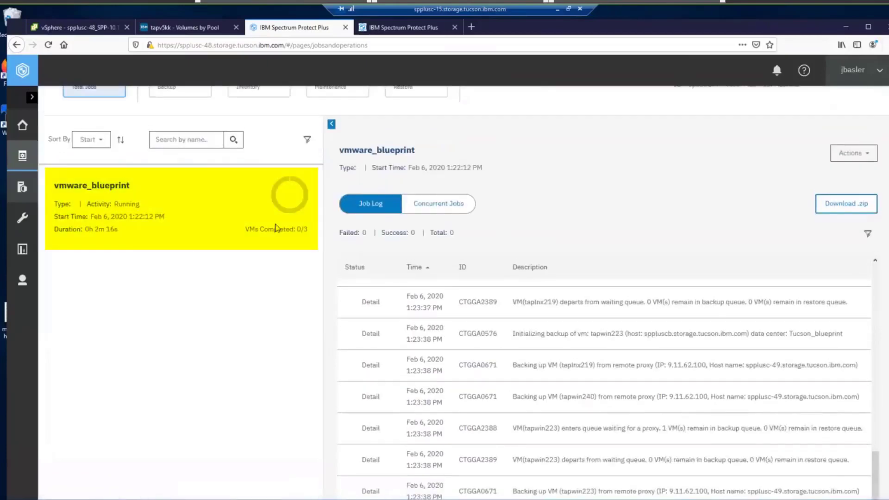
{"action": "mouse_move", "coordinate": [283, 186]}
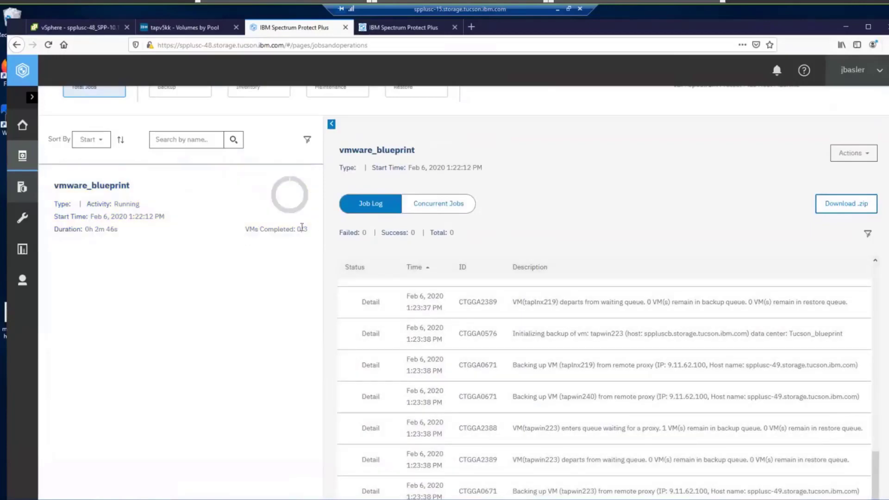
{"action": "left_click", "coordinate": [149, 256]}
Step: Highlight tapwin223's full backup message and the vSnap's active streams count
{"action": "scroll", "coordinate": [634, 426], "scroll_direction": "down", "scroll_amount": 2}
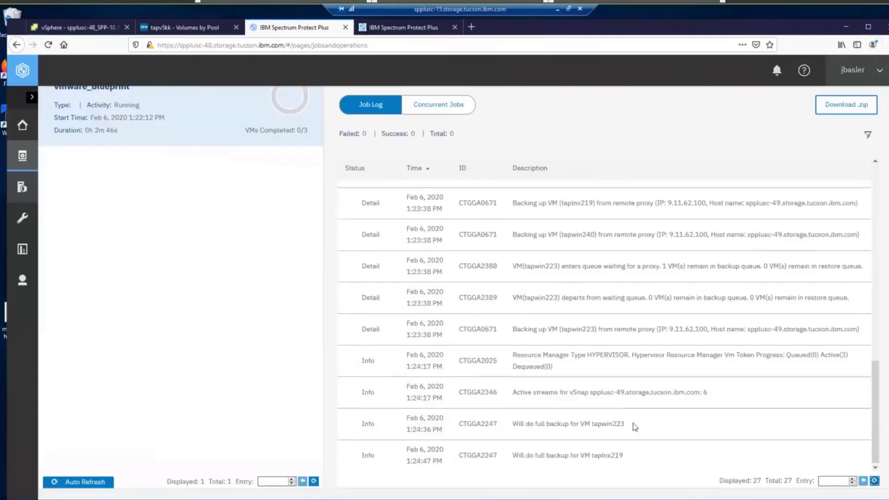
{"action": "left_click_drag", "start_coordinate": [635, 426], "coordinate": [511, 425]}
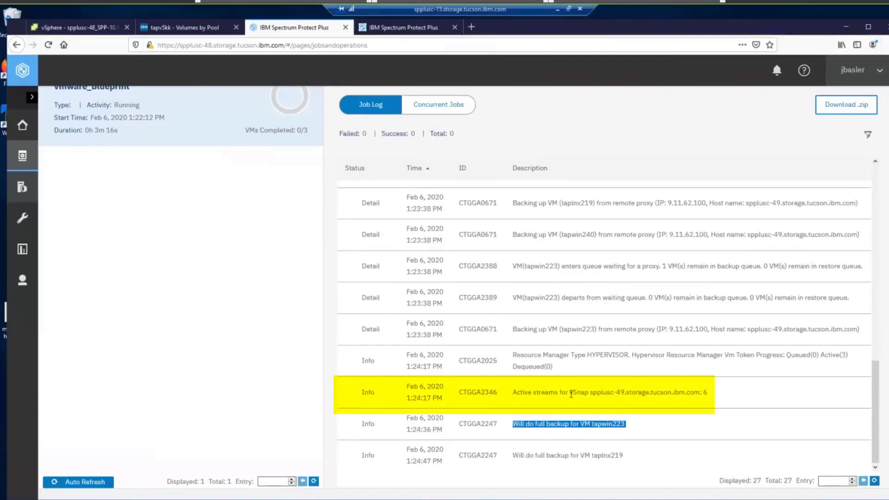
{"action": "left_click_drag", "start_coordinate": [573, 393], "coordinate": [624, 394]}
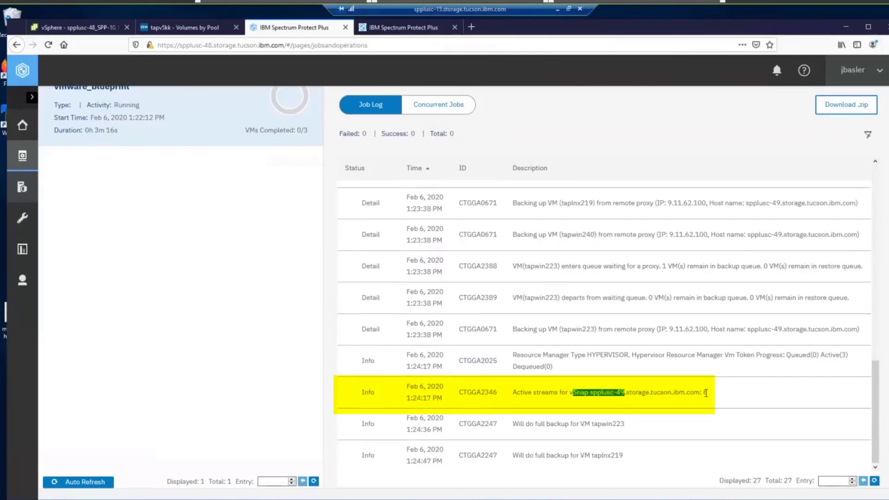
{"action": "double_click", "coordinate": [705, 393]}
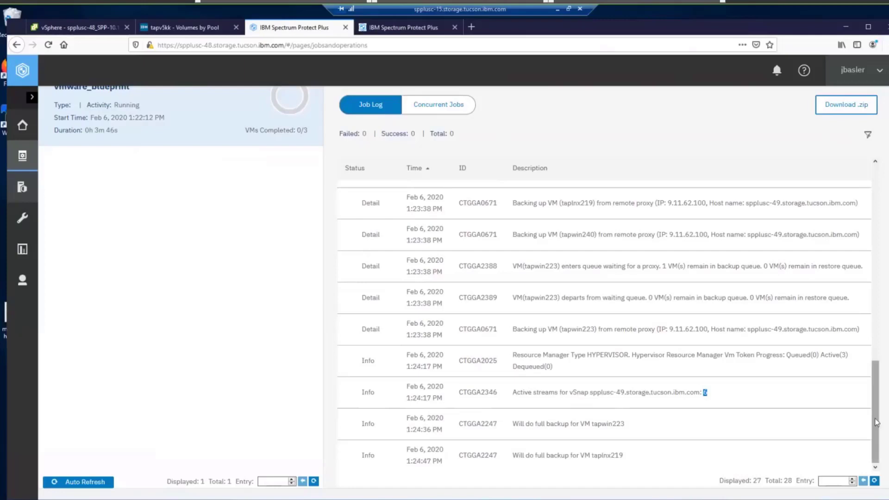
{"action": "mouse_move", "coordinate": [877, 423]}
{"action": "left_mouse_down"}
{"action": "mouse_move", "coordinate": [876, 402]}
{"action": "mouse_move", "coordinate": [877, 422]}
{"action": "left_mouse_up"}
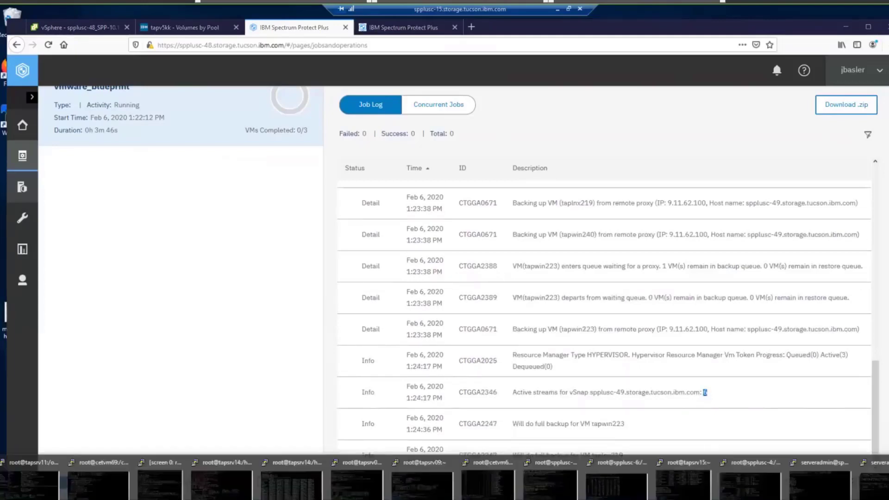
Step: In the enlarged spplusc-49 terminal, run 'sar -n DEV' for network statistics
{"action": "left_click", "coordinate": [820, 485]}
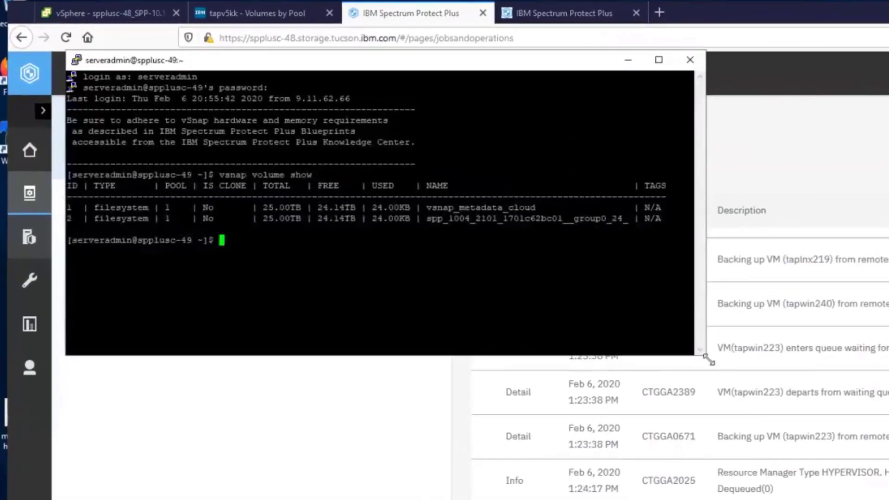
{"action": "left_click_drag", "start_coordinate": [505, 274], "coordinate": [616, 341]}
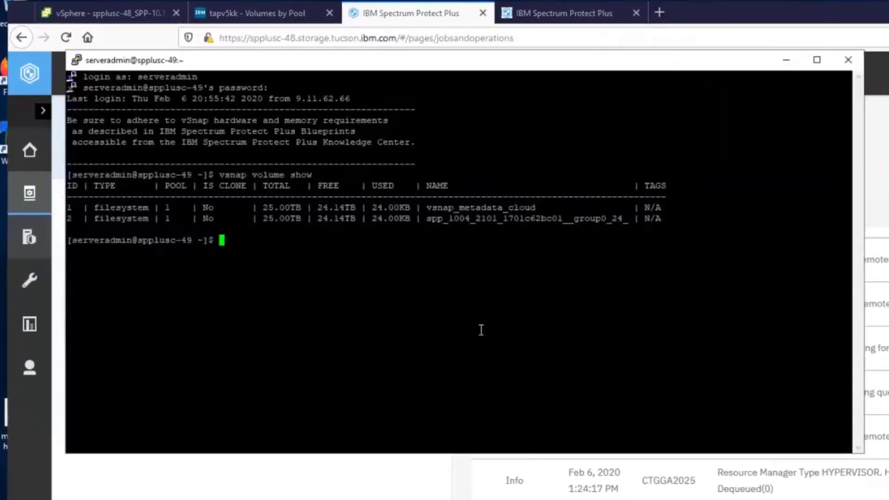
{"action": "type", "text": "sar -n DEV"}
{"action": "key", "text": "Return"}
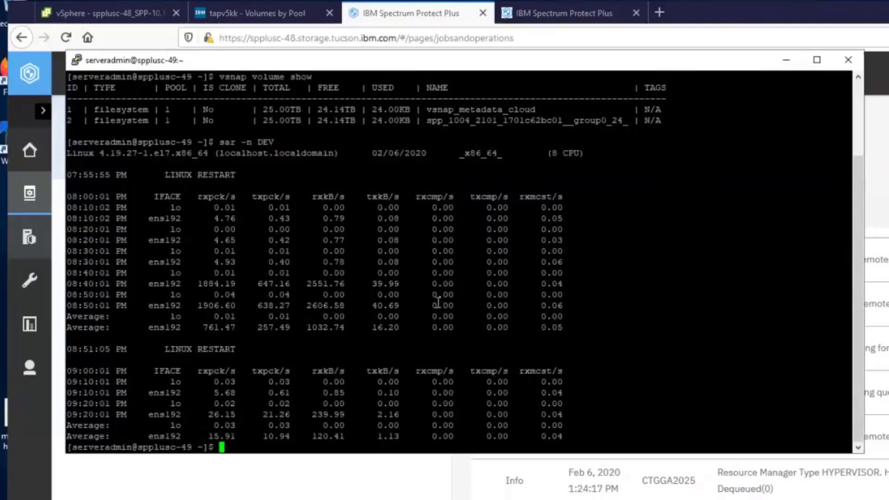
Step: Sample network traffic with 'sar -n DEV 10', then stop it to show ens192's average receive rate
{"action": "key", "text": "Up"}
{"action": "type", "text": "10"}
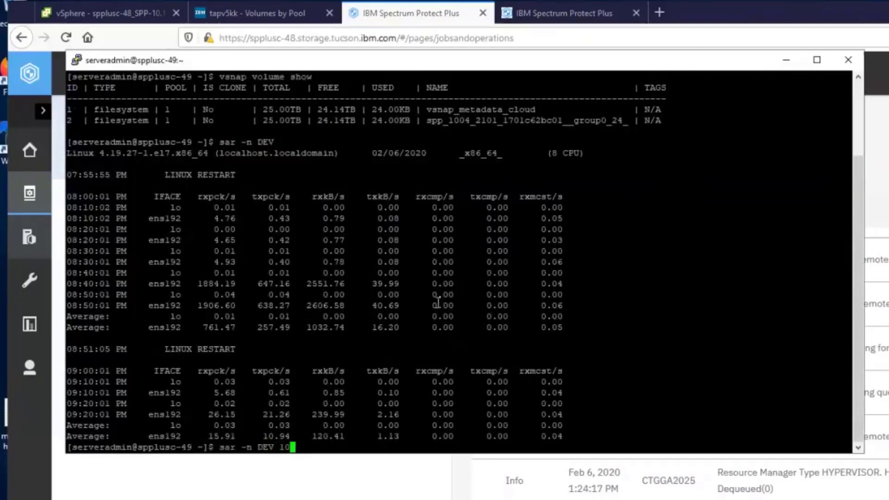
{"action": "key", "text": "Return"}
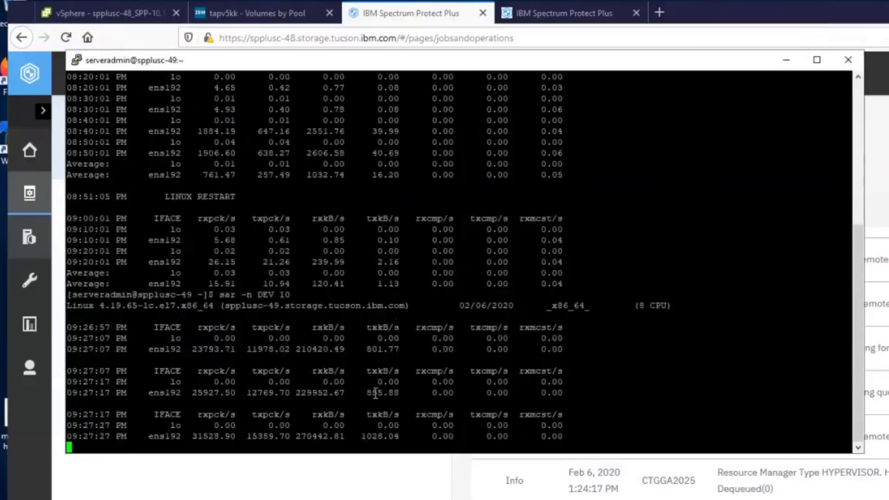
{"action": "double_click", "coordinate": [299, 435]}
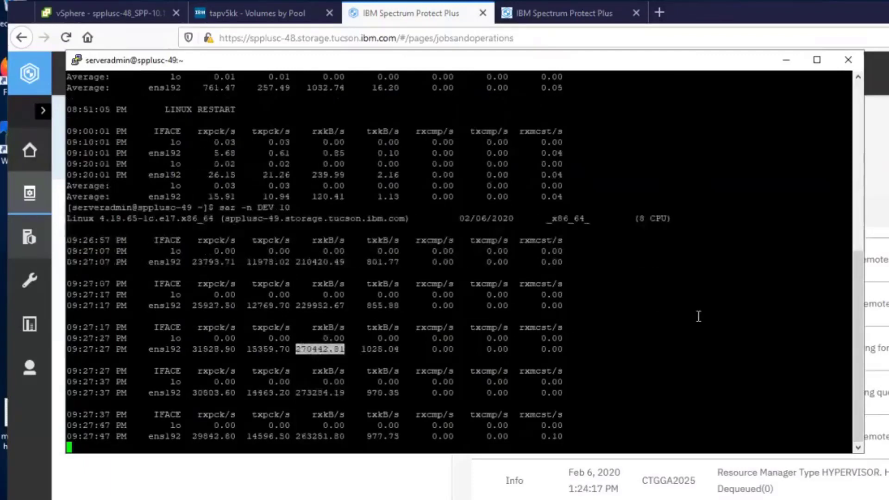
{"action": "key", "text": "ctrl+c"}
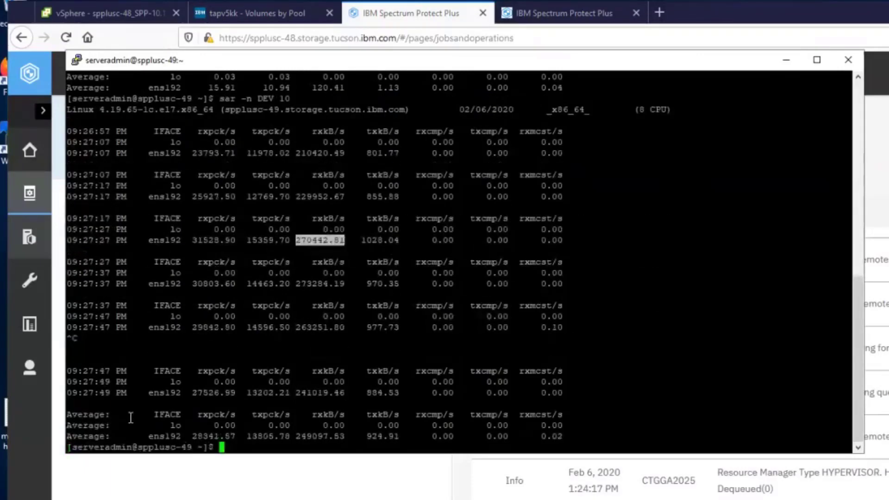
{"action": "left_click_drag", "start_coordinate": [297, 436], "coordinate": [345, 436]}
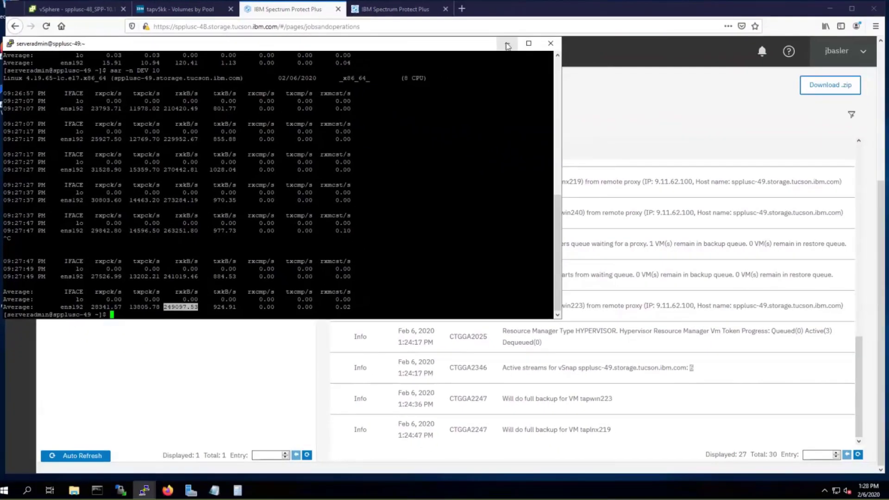
Step: Refresh the job log and check taplnx219's 14% transfer progress at 49.54 MB/s
{"action": "left_click", "coordinate": [507, 45]}
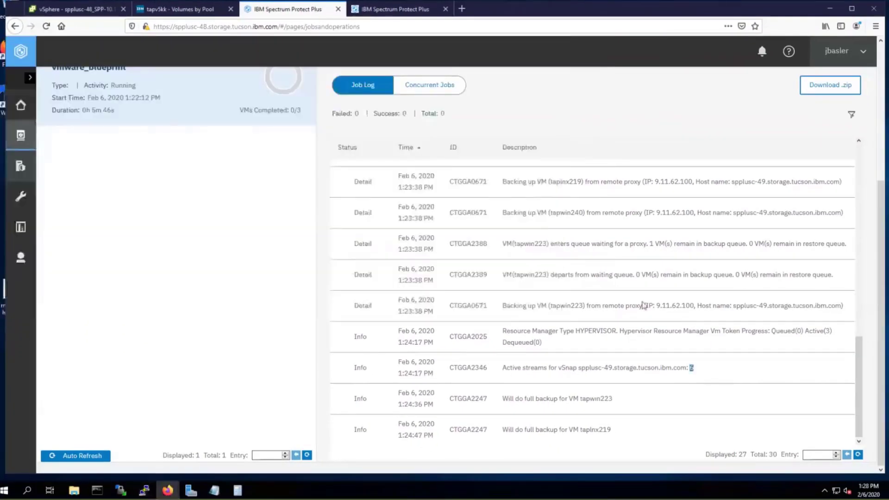
{"action": "left_click", "coordinate": [857, 457]}
{"action": "scroll", "coordinate": [602, 279], "scroll_direction": "down", "scroll_amount": 5}
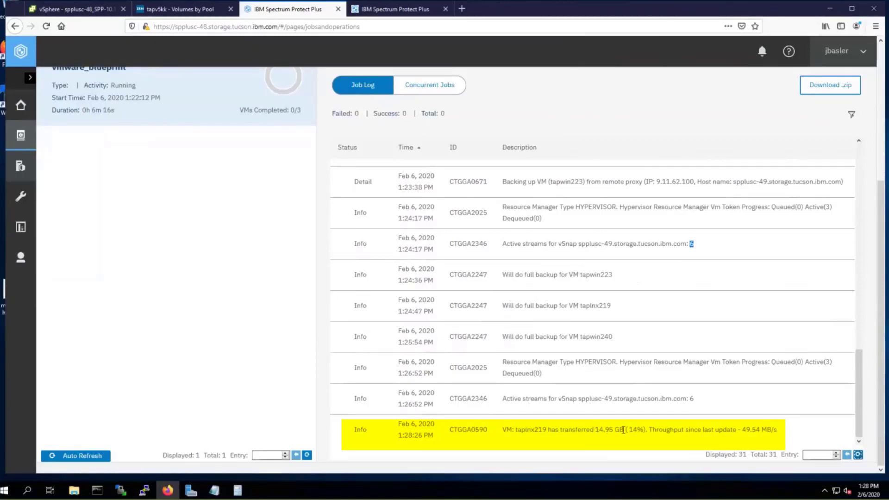
{"action": "left_click_drag", "start_coordinate": [627, 429], "coordinate": [645, 430]}
{"action": "left_click_drag", "start_coordinate": [742, 429], "coordinate": [779, 431]}
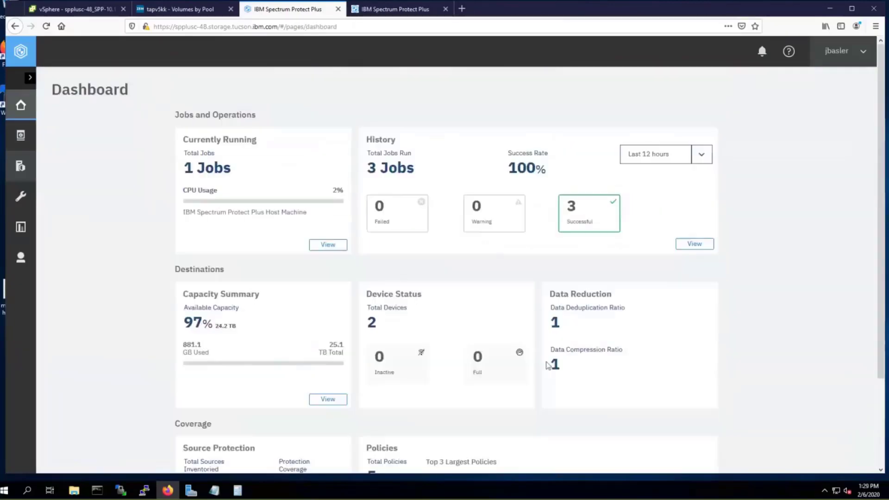
{"action": "scroll", "coordinate": [520, 369], "scroll_direction": "down", "scroll_amount": 3}
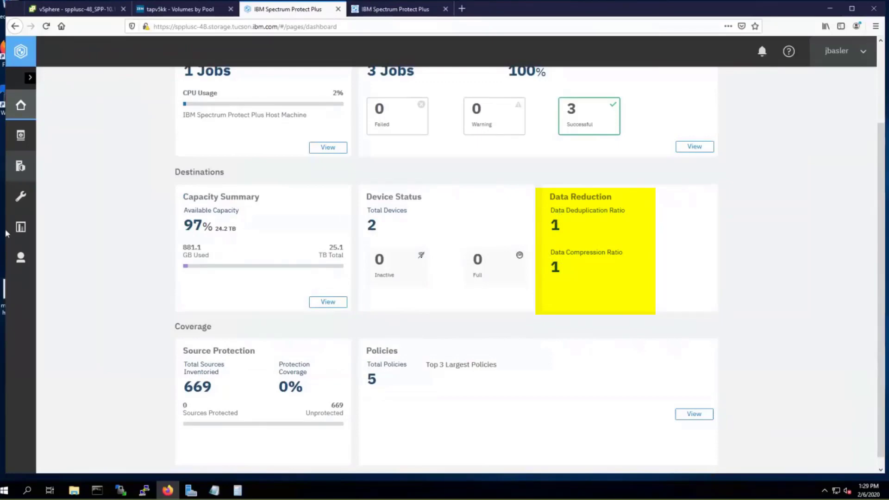
Step: View spplusc-49 vSnap disk storage options: compression enabled, deduplication off, encryption enabled
{"action": "left_click", "coordinate": [21, 196]}
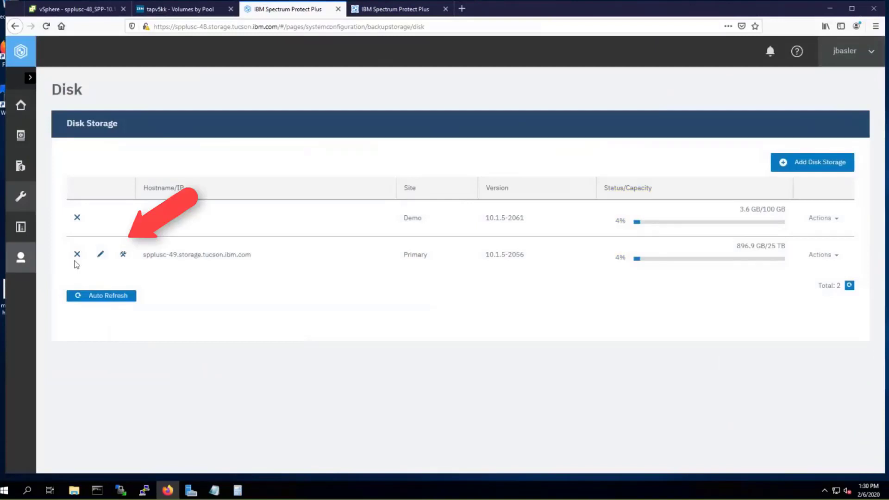
{"action": "left_click", "coordinate": [122, 254]}
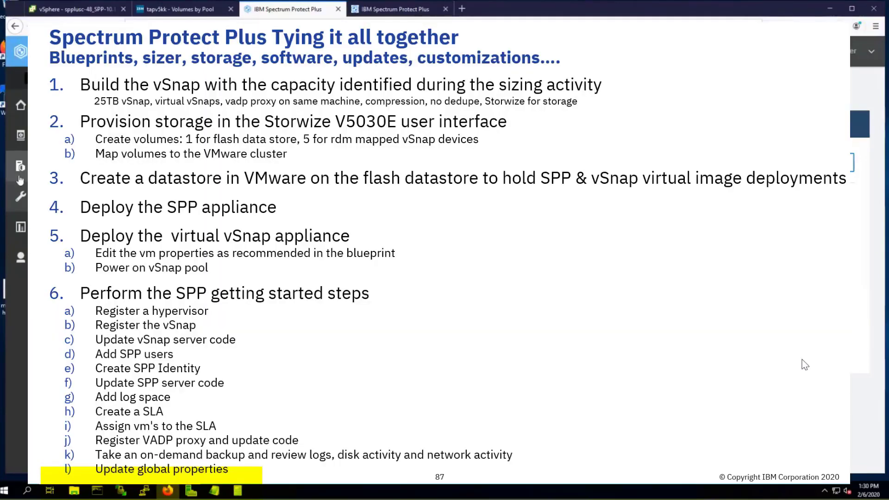
{"action": "left_click", "coordinate": [20, 195]}
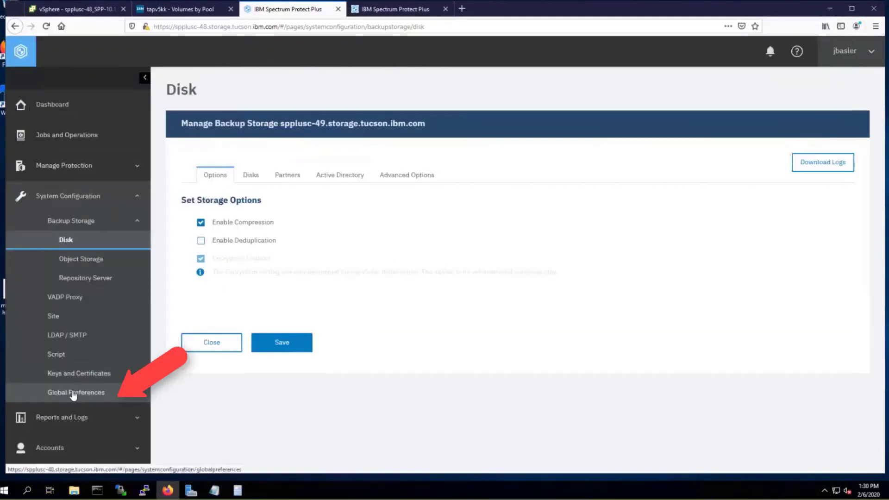
Step: In Global Preferences, change Target free space error (percentage) from 20 to 25
{"action": "left_click", "coordinate": [73, 393]}
{"action": "scroll", "coordinate": [243, 274], "scroll_direction": "down", "scroll_amount": 10}
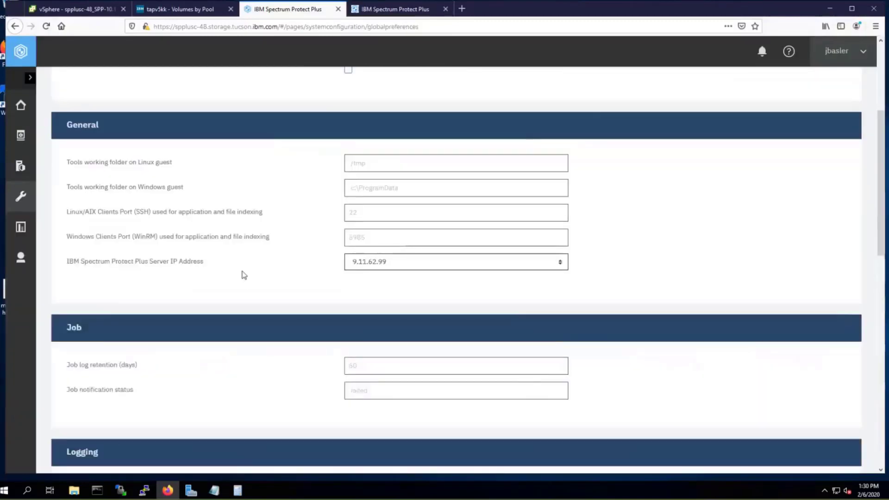
{"action": "scroll", "coordinate": [244, 277], "scroll_direction": "down", "scroll_amount": 6}
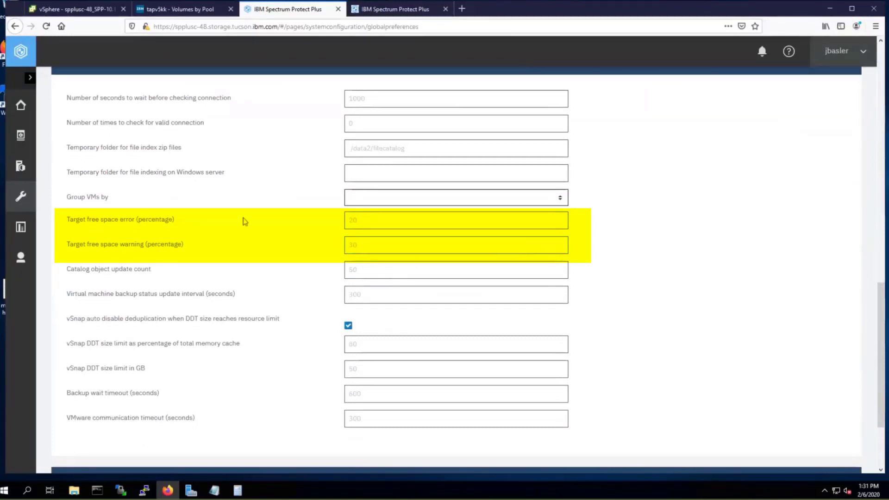
{"action": "left_click", "coordinate": [360, 222]}
{"action": "key", "text": "BackSpace"}
{"action": "key", "text": "BackSpace"}
{"action": "type", "text": "25"}
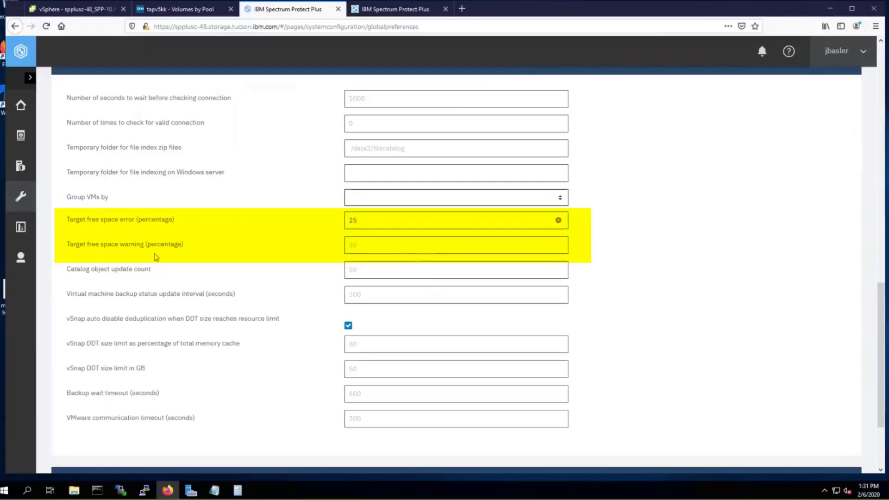